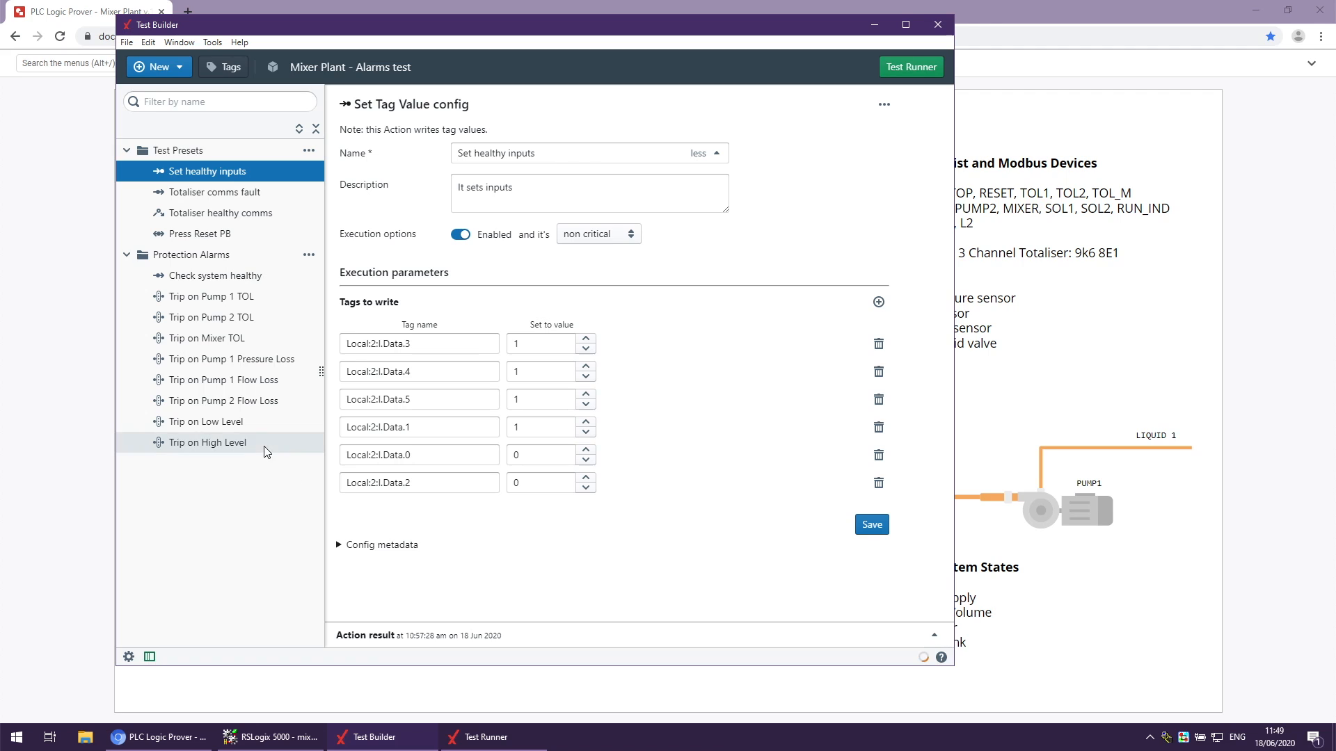
Review the Test Runner output log of the completed alarms test and return to Test Builder.
{"action": "left_click", "coordinate": [487, 737]}
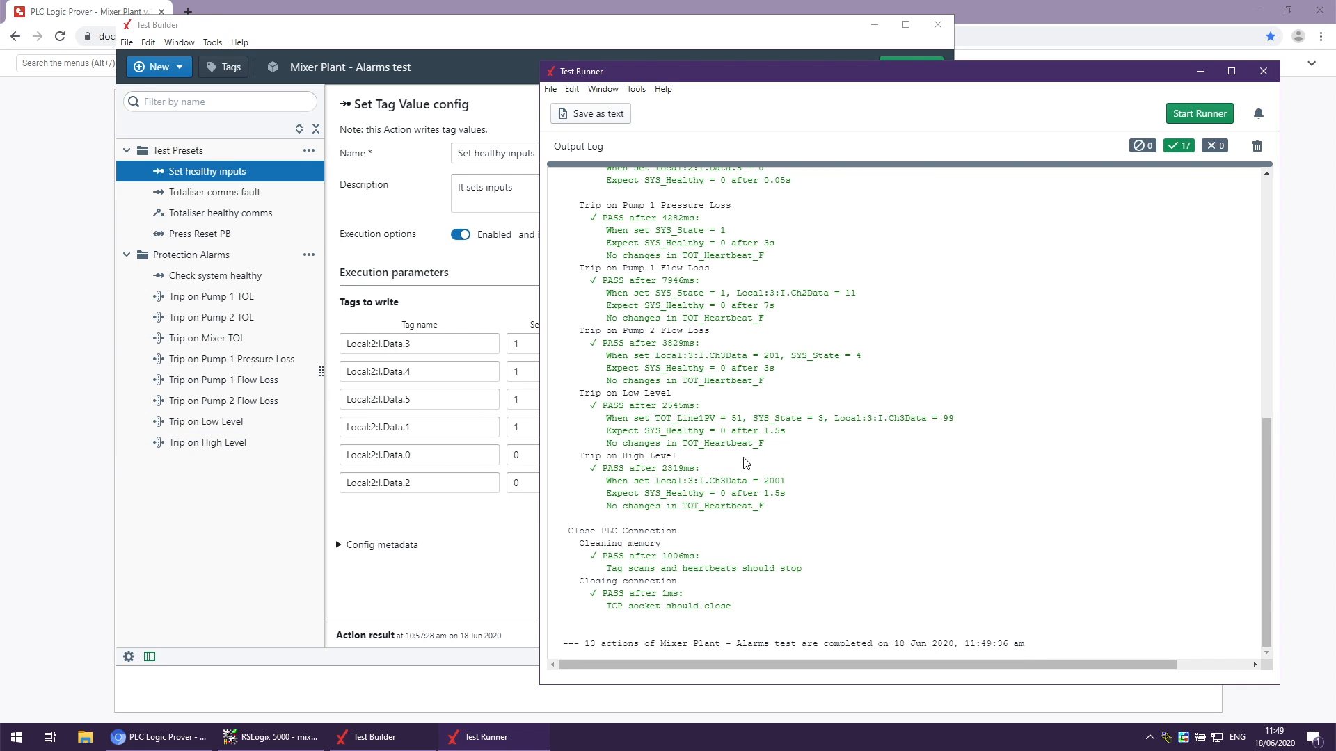
{"action": "left_click", "coordinate": [284, 532]}
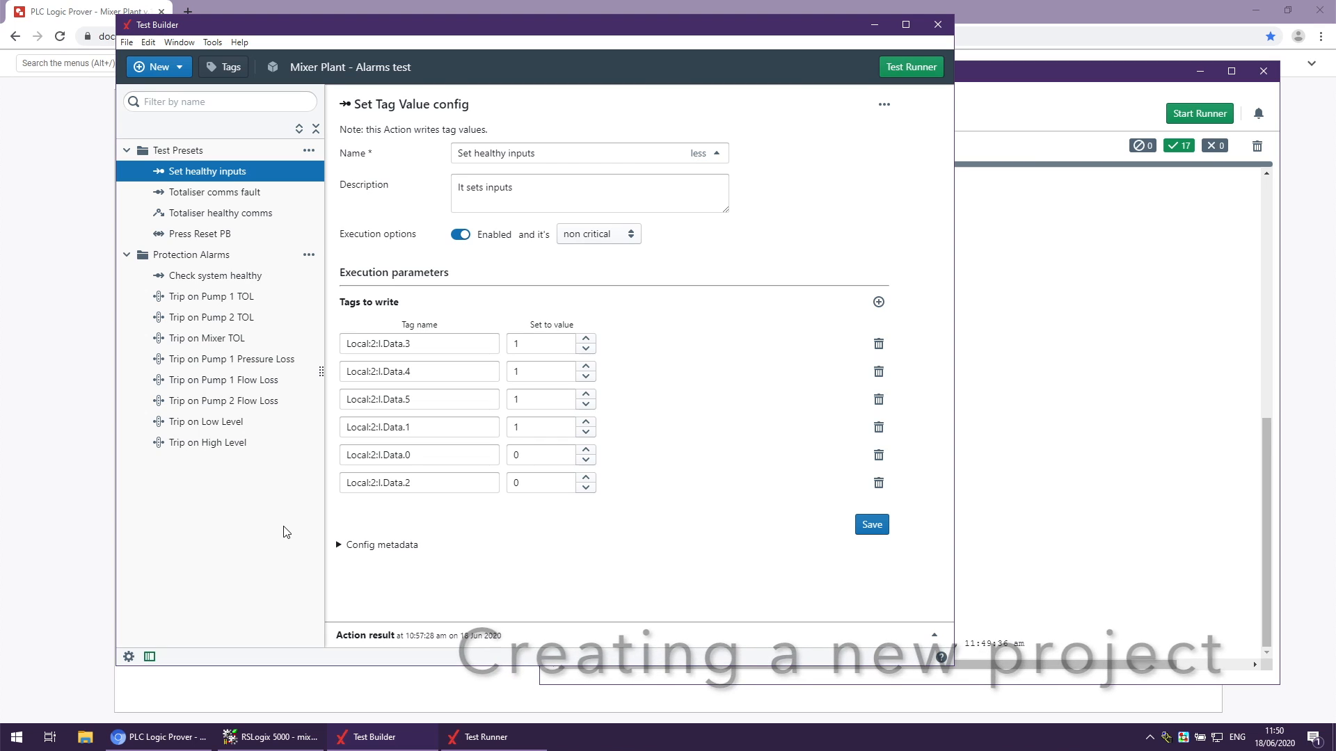
Create a new project named "Mixer Plant - Alarms test".
{"action": "left_click", "coordinate": [179, 69]}
{"action": "left_click", "coordinate": [186, 148]}
{"action": "type", "text": "Mixer Plant - Alarms test"}
{"action": "left_click", "coordinate": [643, 416]}
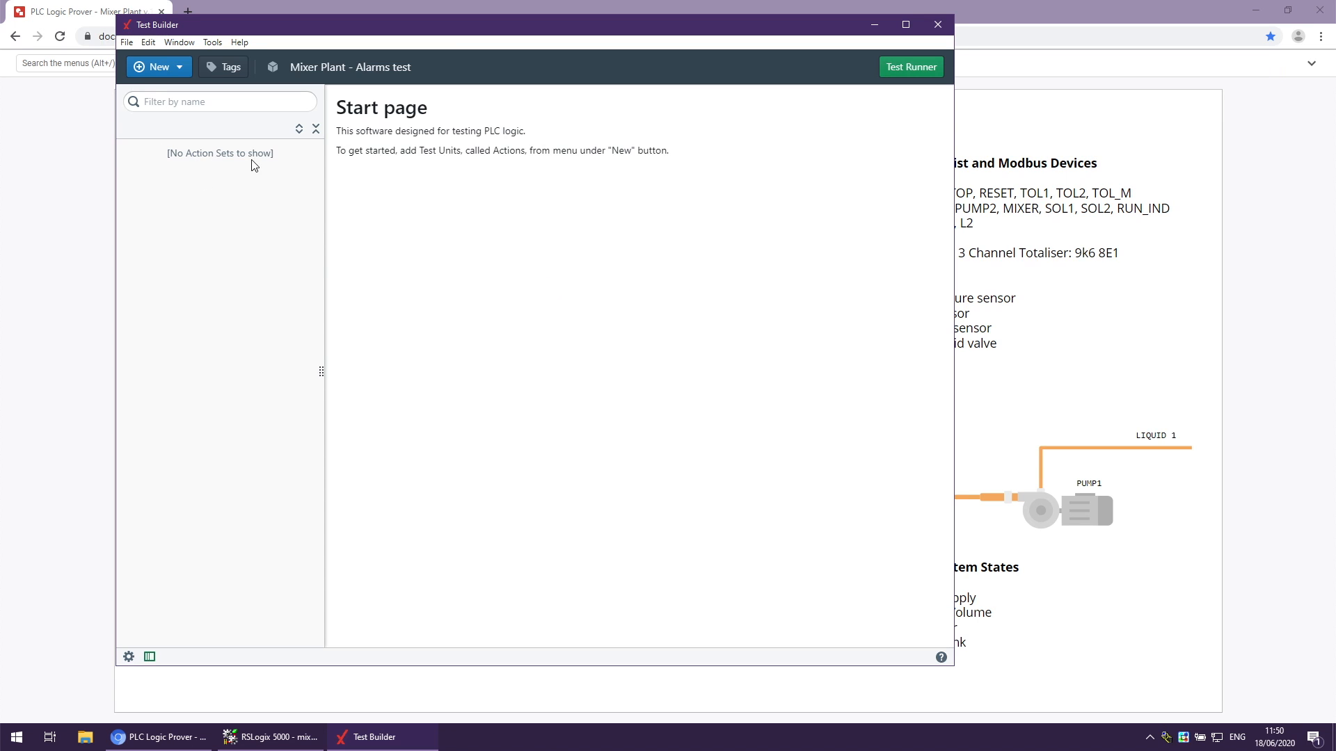
Add an enabled action set named "Test Presets" to the project, placed last.
{"action": "left_click", "coordinate": [226, 66]}
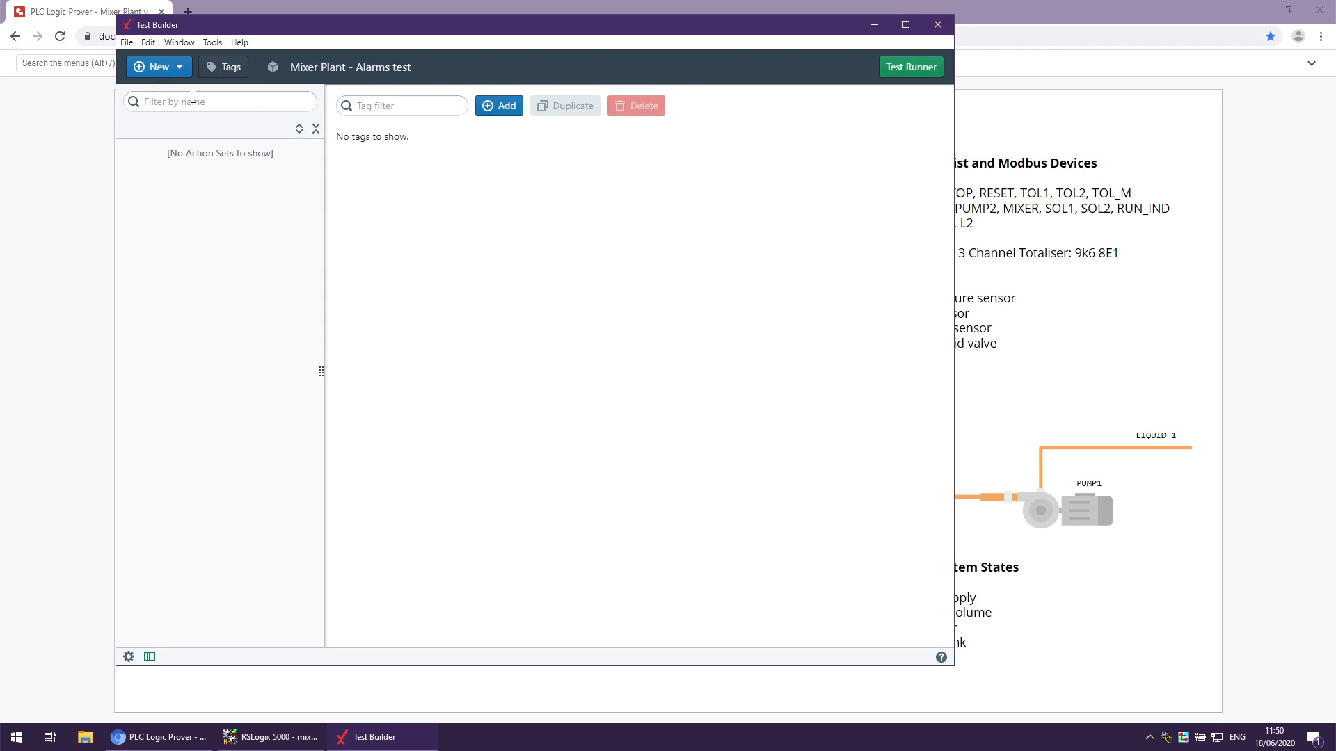
{"action": "left_click", "coordinate": [174, 68]}
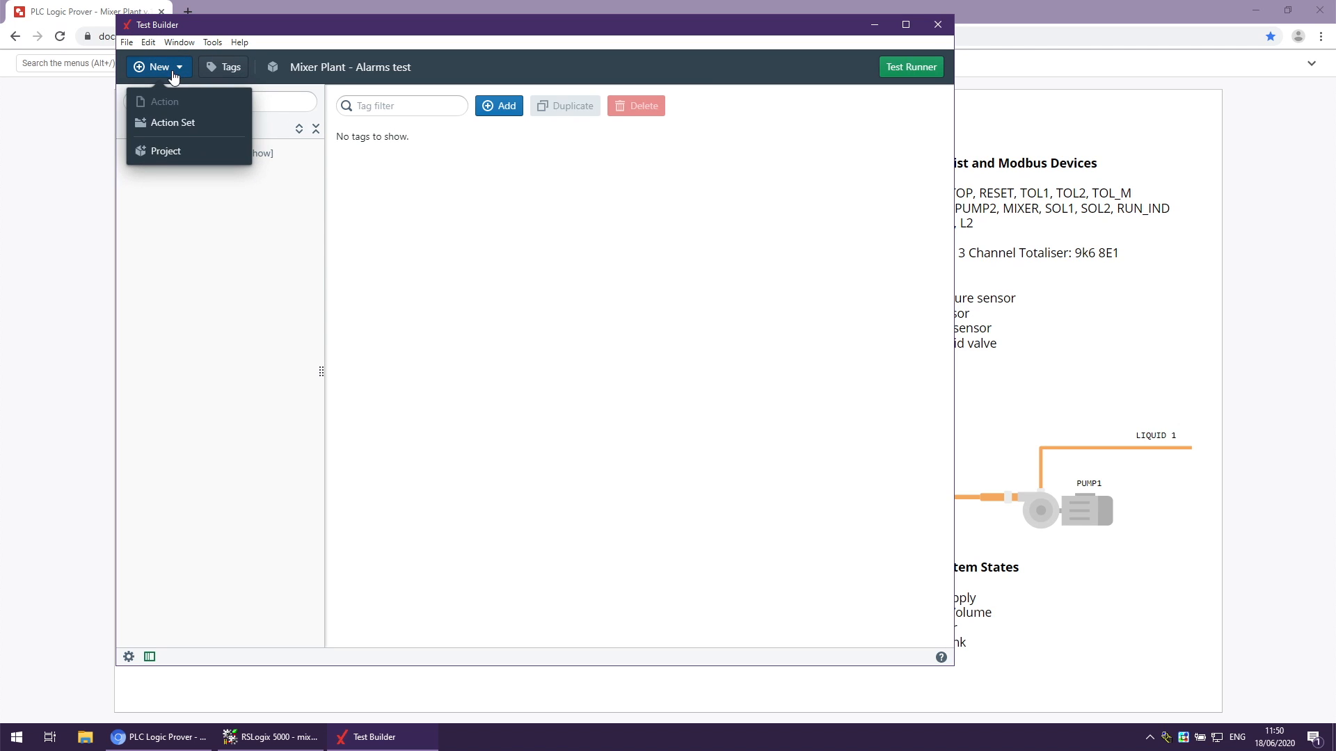
{"action": "left_click", "coordinate": [185, 125]}
{"action": "triple_click", "coordinate": [527, 333]}
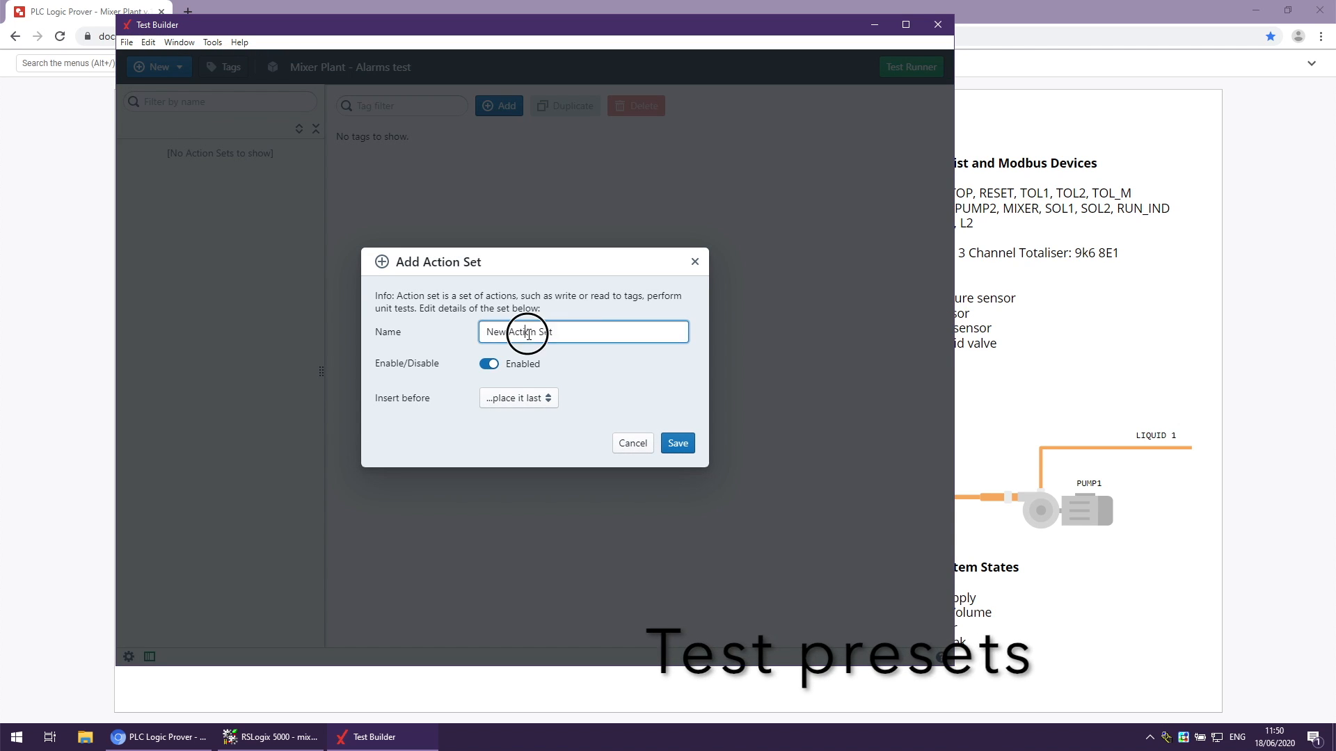
{"action": "type", "text": "Test Presets"}
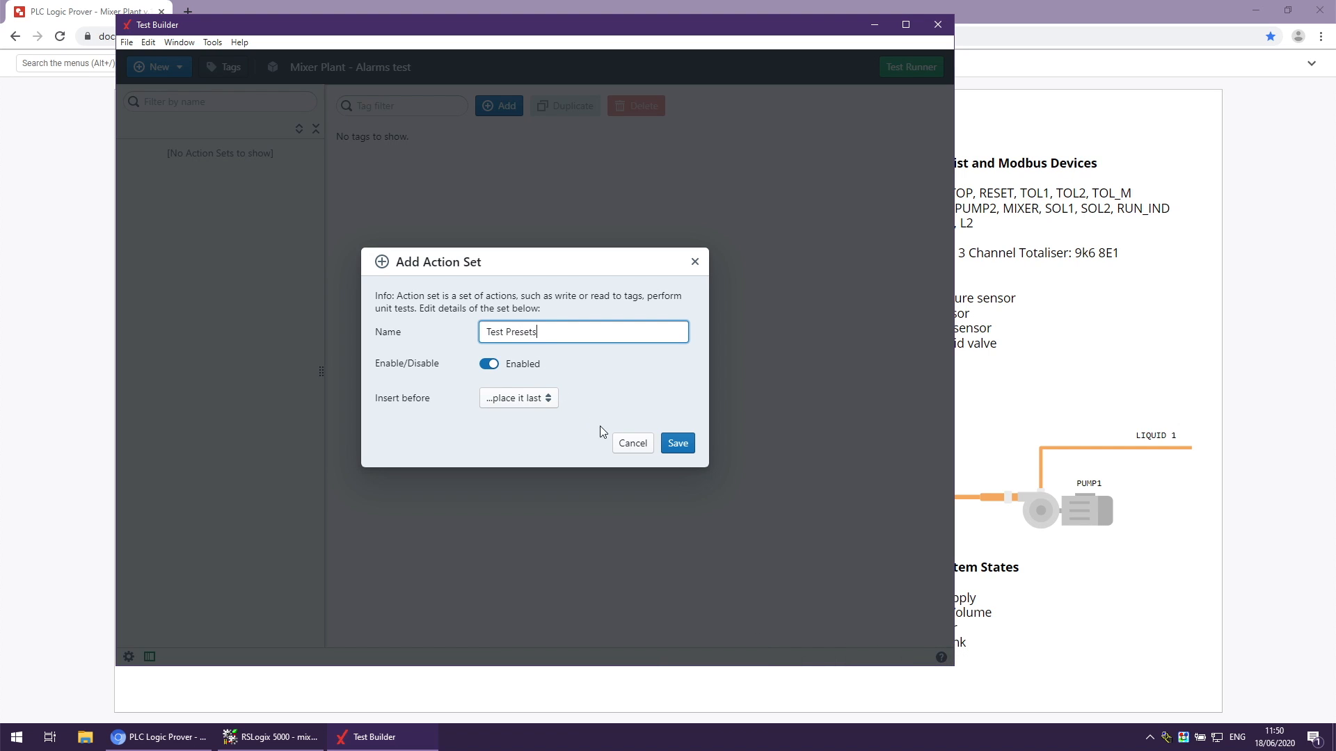
{"action": "left_click", "coordinate": [677, 443]}
Add a Set Tag Value action named "Set healthy inputs" to the Test Presets action set.
{"action": "left_click", "coordinate": [309, 150]}
{"action": "left_click", "coordinate": [291, 183]}
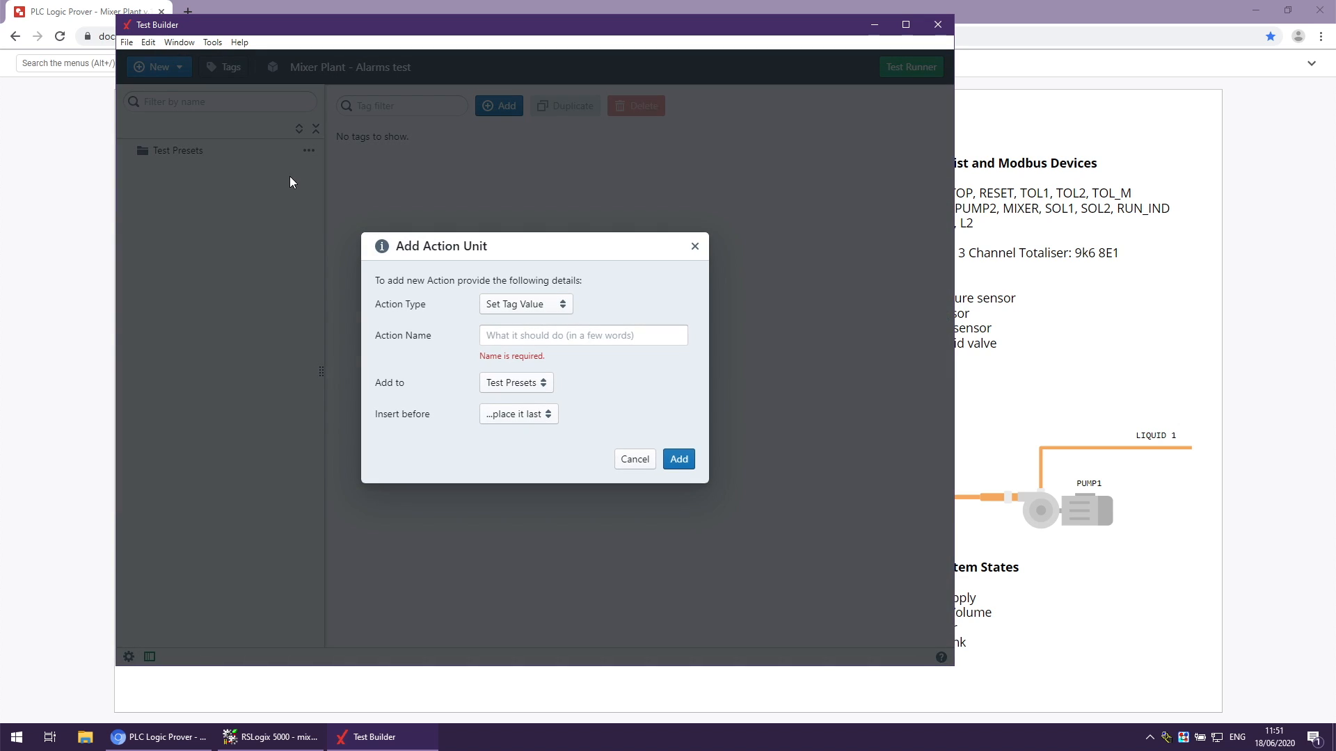
{"action": "left_click", "coordinate": [596, 327]}
{"action": "type", "text": "Set"}
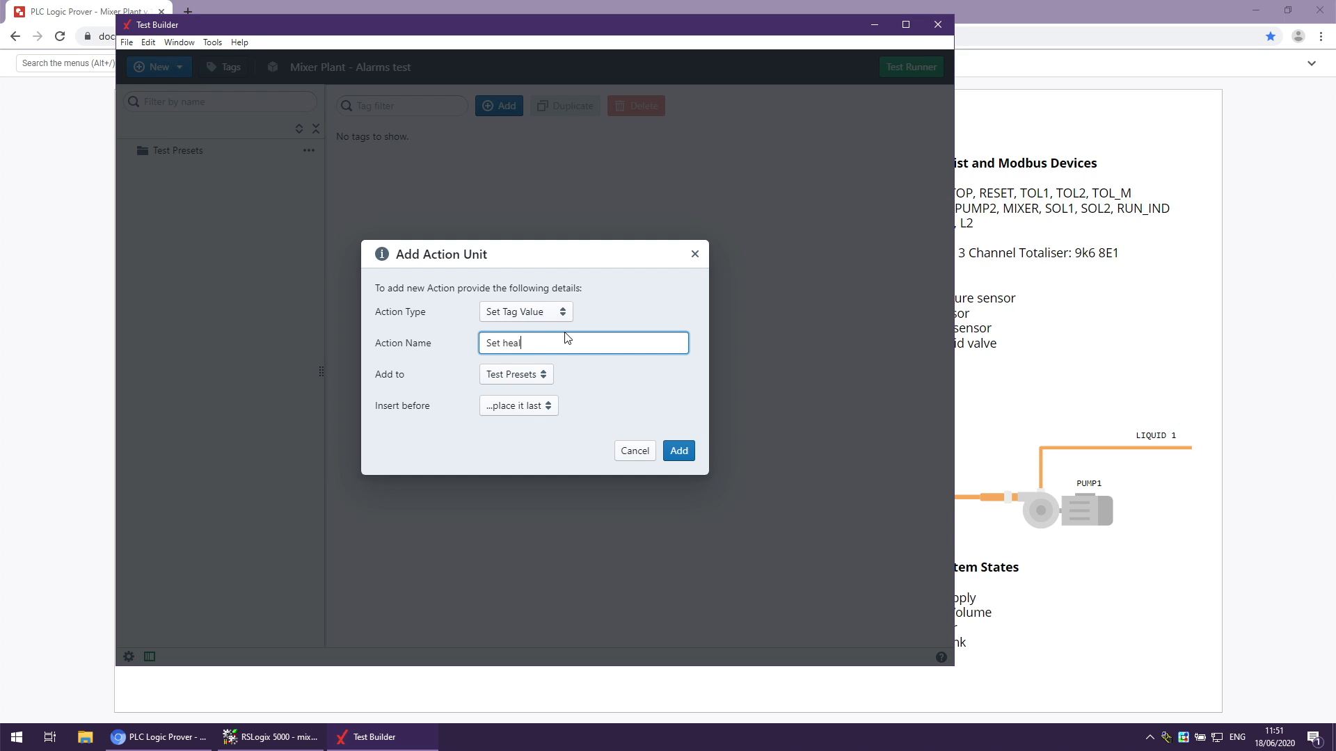
{"action": "type", "text": "healthy inputs"}
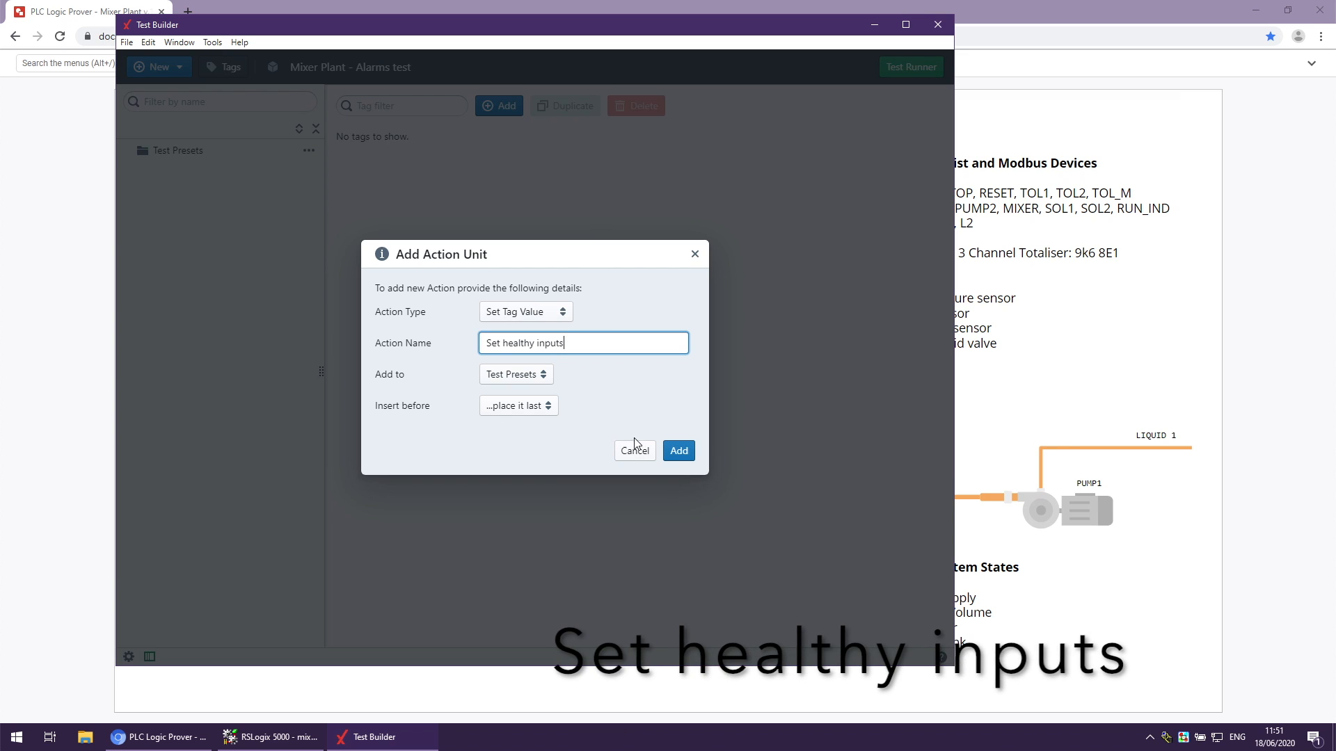
{"action": "left_click", "coordinate": [677, 453]}
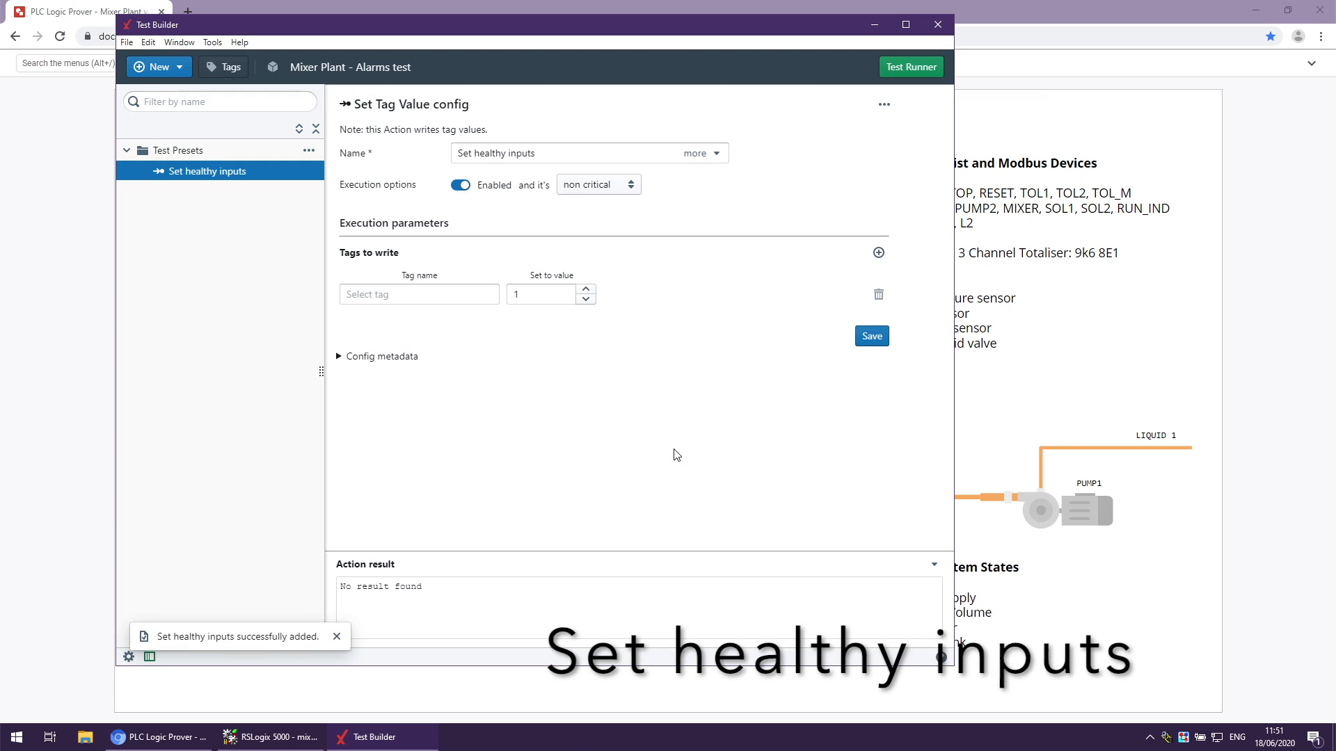
Create the BOOL tag Local:2:I.Data.0 as the tag to write in the Set healthy inputs action and save the action.
{"action": "left_click", "coordinate": [442, 292]}
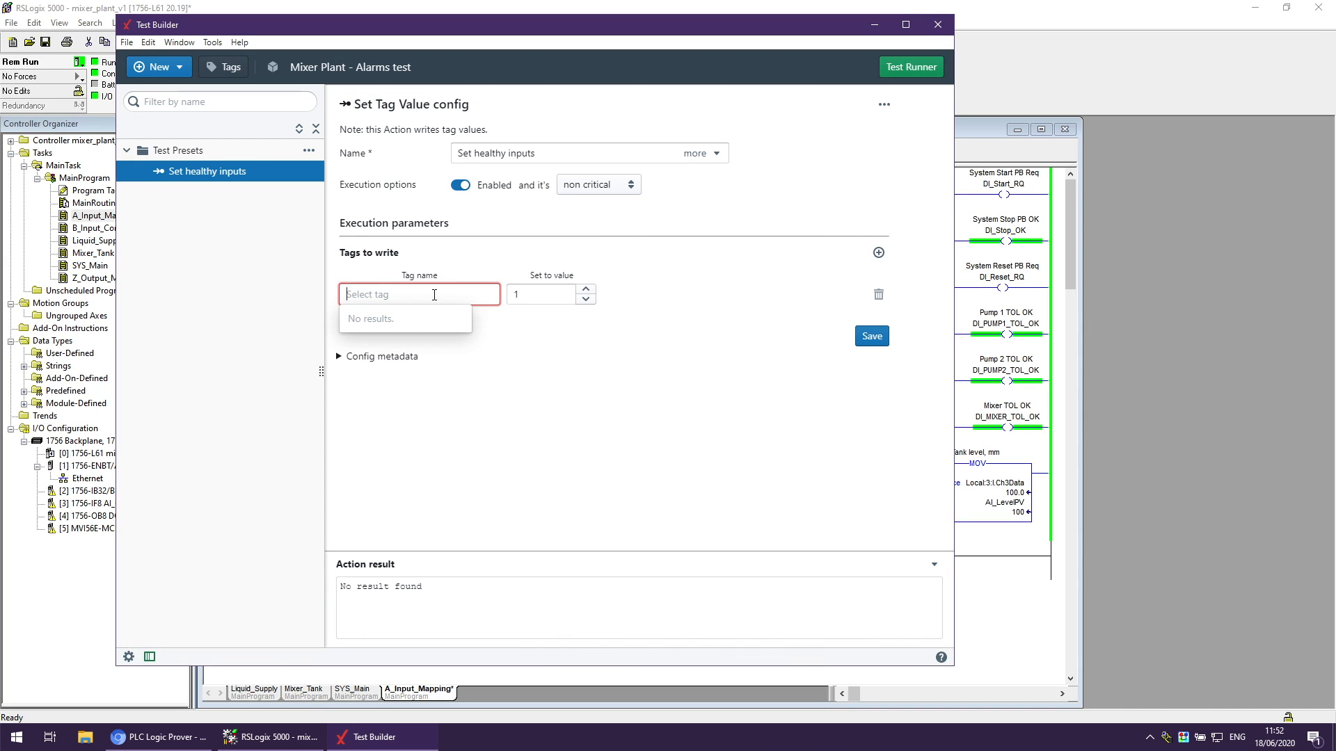
{"action": "type", "text": "Local:2:I.Data.0"}
{"action": "left_click", "coordinate": [427, 321]}
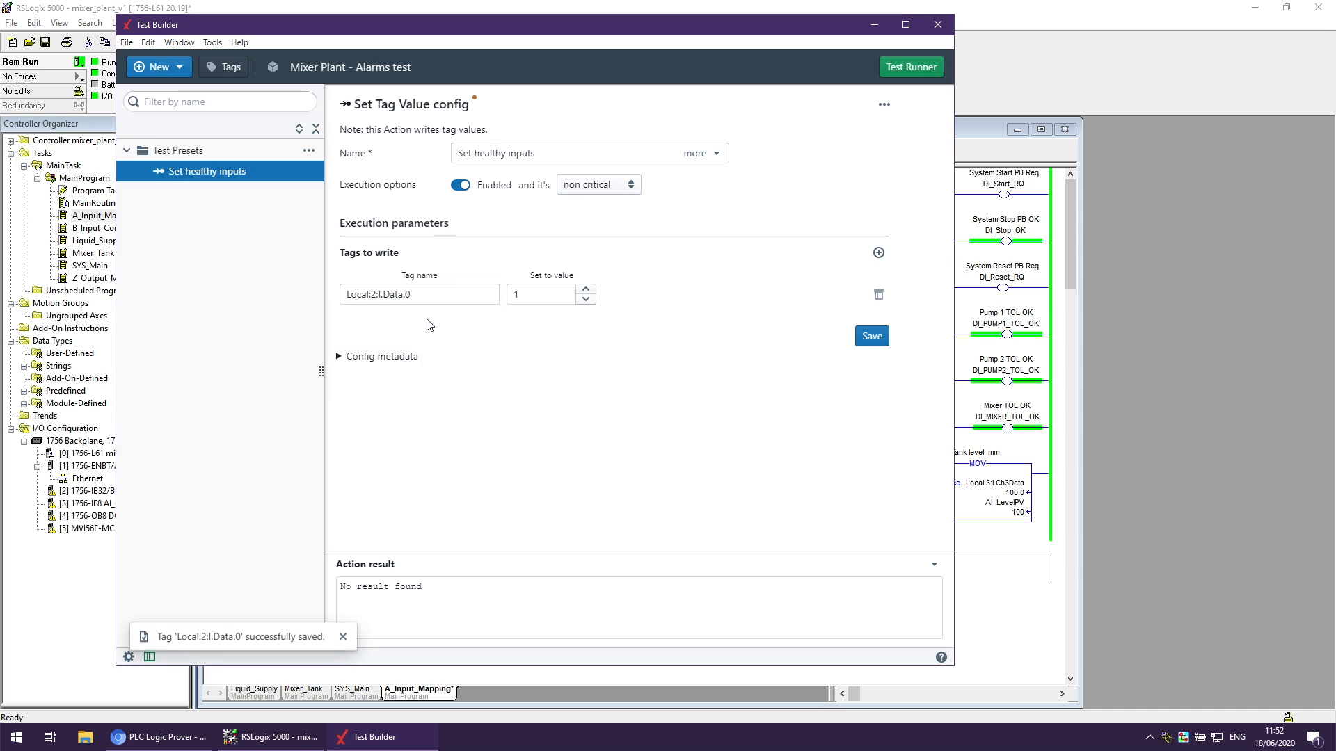
{"action": "left_click", "coordinate": [867, 340]}
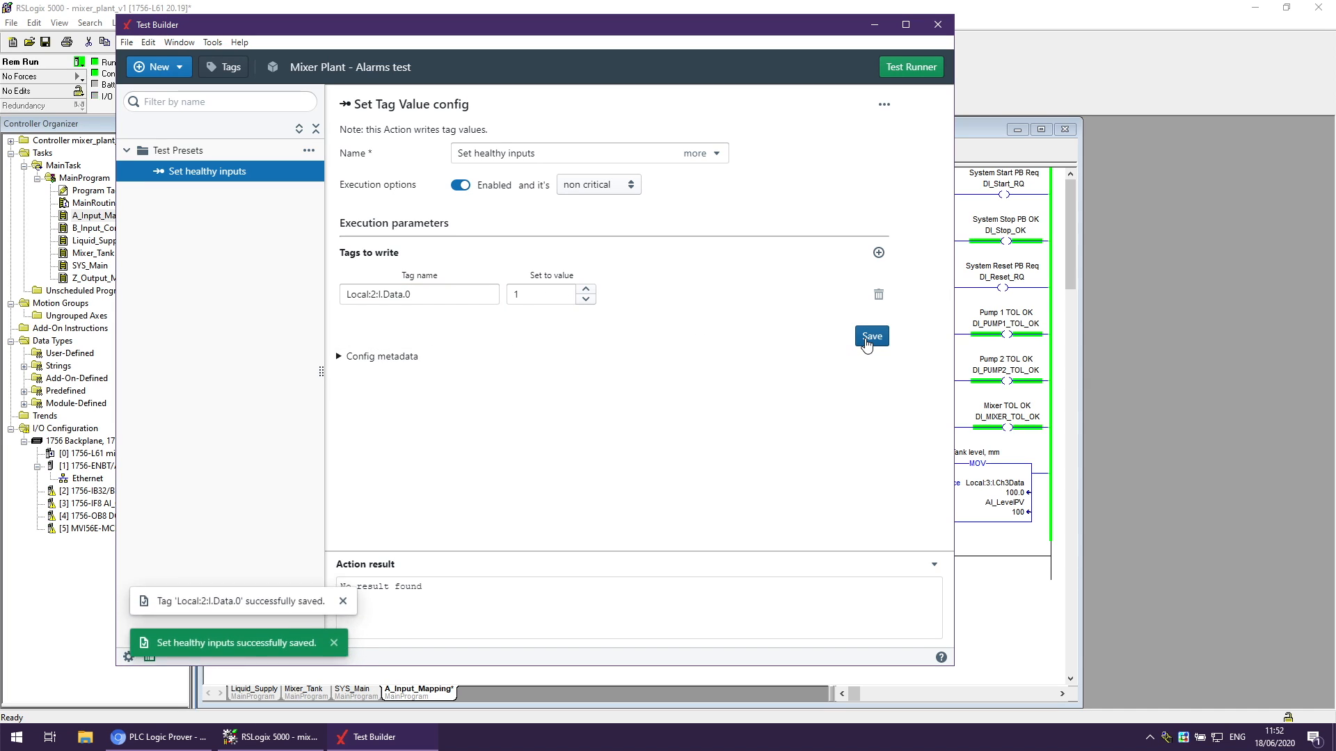
Add the BOOL tags Local:2:I.Data.1 through Local:2:I.Data.5 to the project's tag table.
{"action": "left_click", "coordinate": [228, 67]}
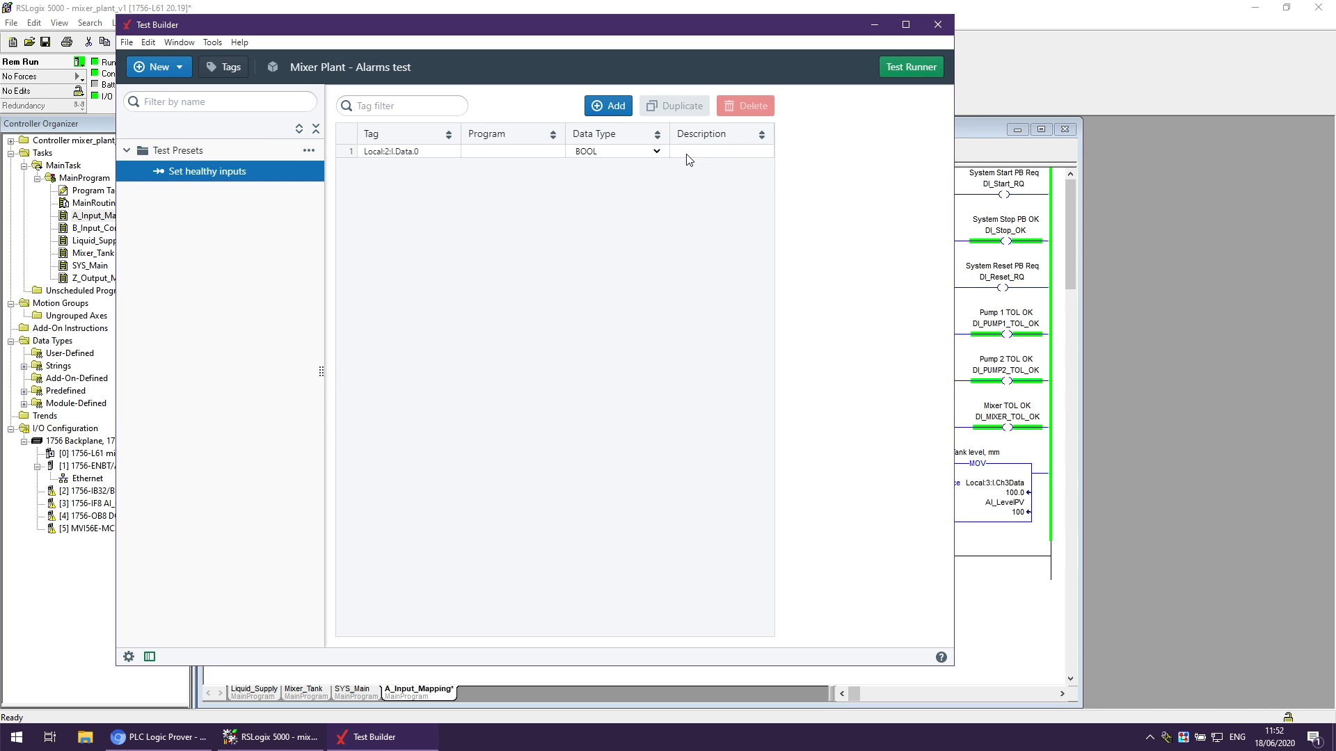
{"action": "double_click", "coordinate": [420, 152]}
{"action": "key", "text": "Return"}
{"action": "key", "text": "Return"}
{"action": "key", "text": "Return"}
{"action": "key", "text": "Return"}
{"action": "key", "text": "Return"}
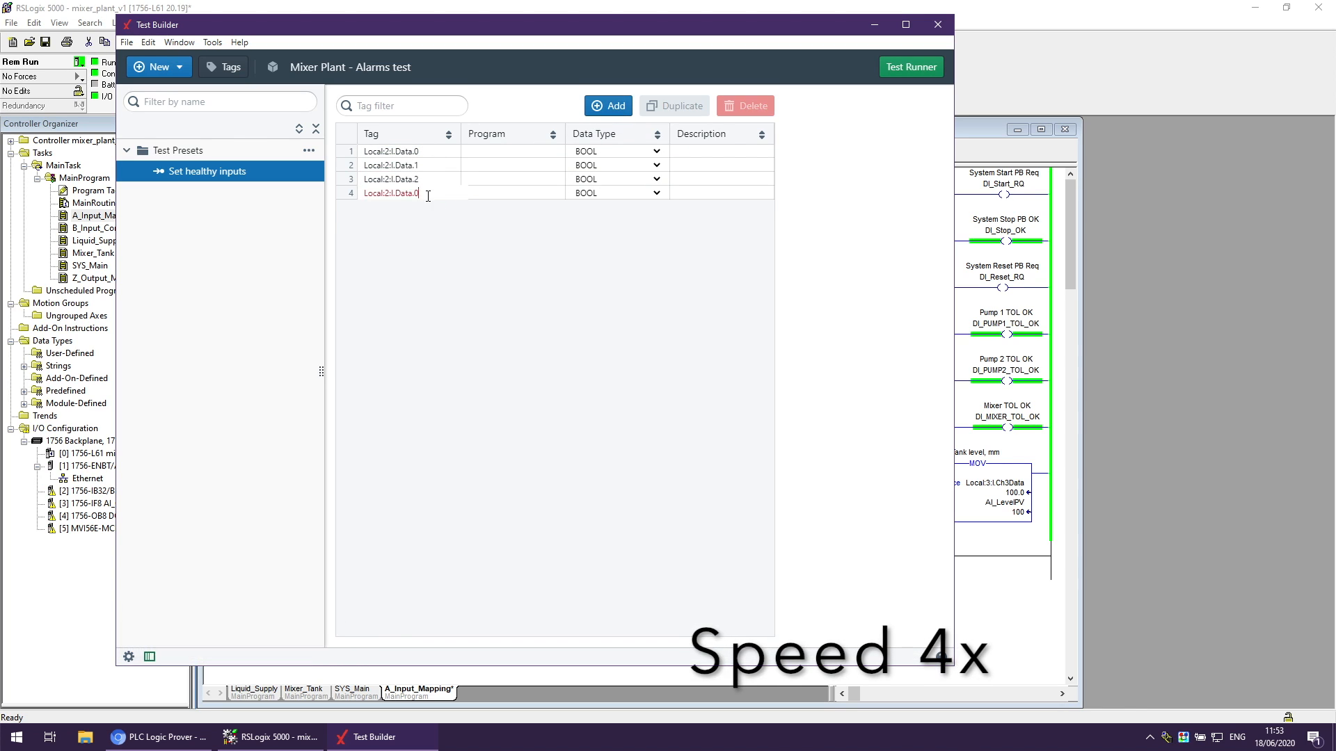
{"action": "key", "text": "Return"}
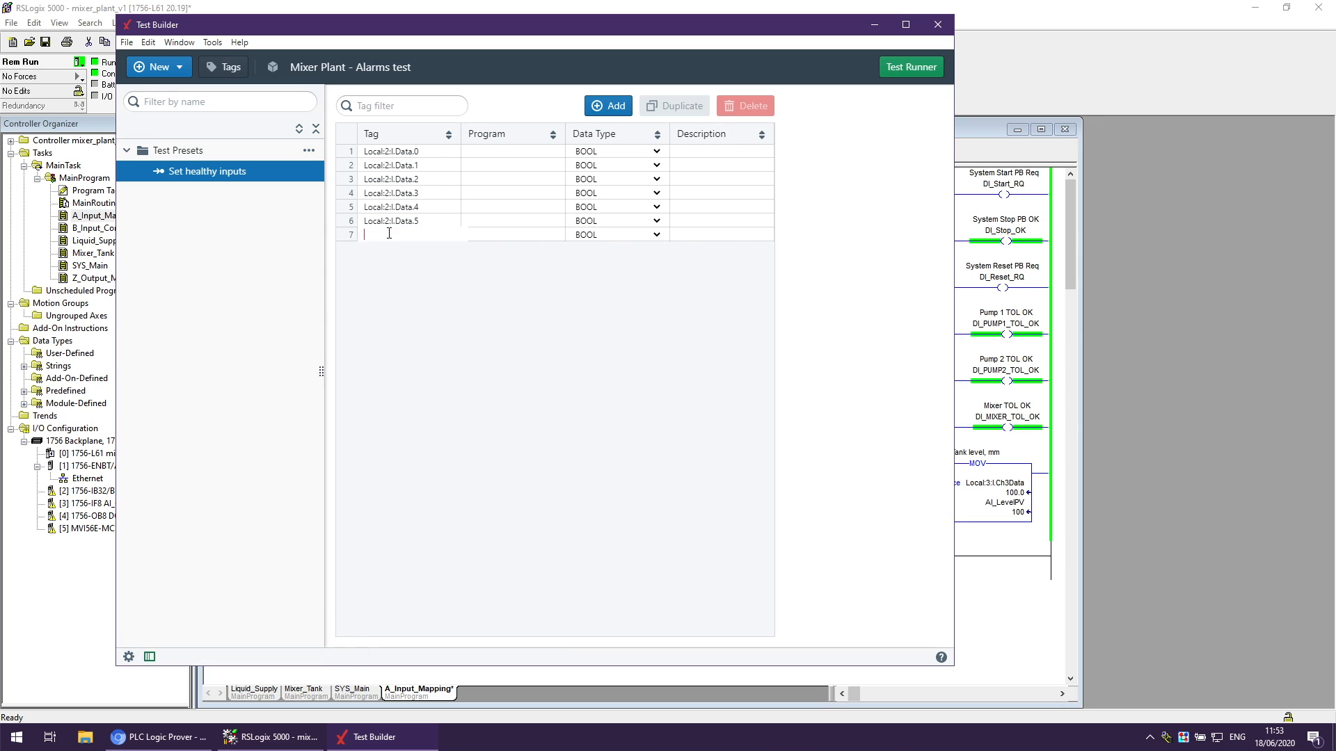
Add the tags Local:3:I.Ch2Data and Local:3:I.Ch3Data with data type DINT.
{"action": "type", "text": "Local:3:I.Ch2Data"}
{"action": "left_click", "coordinate": [633, 235]}
{"action": "left_click", "coordinate": [612, 279]}
{"action": "left_click", "coordinate": [608, 106]}
{"action": "left_click", "coordinate": [427, 249]}
{"action": "type", "text": "Local:3:I.Ch3Data"}
{"action": "left_click", "coordinate": [612, 249]}
{"action": "left_click", "coordinate": [585, 291]}
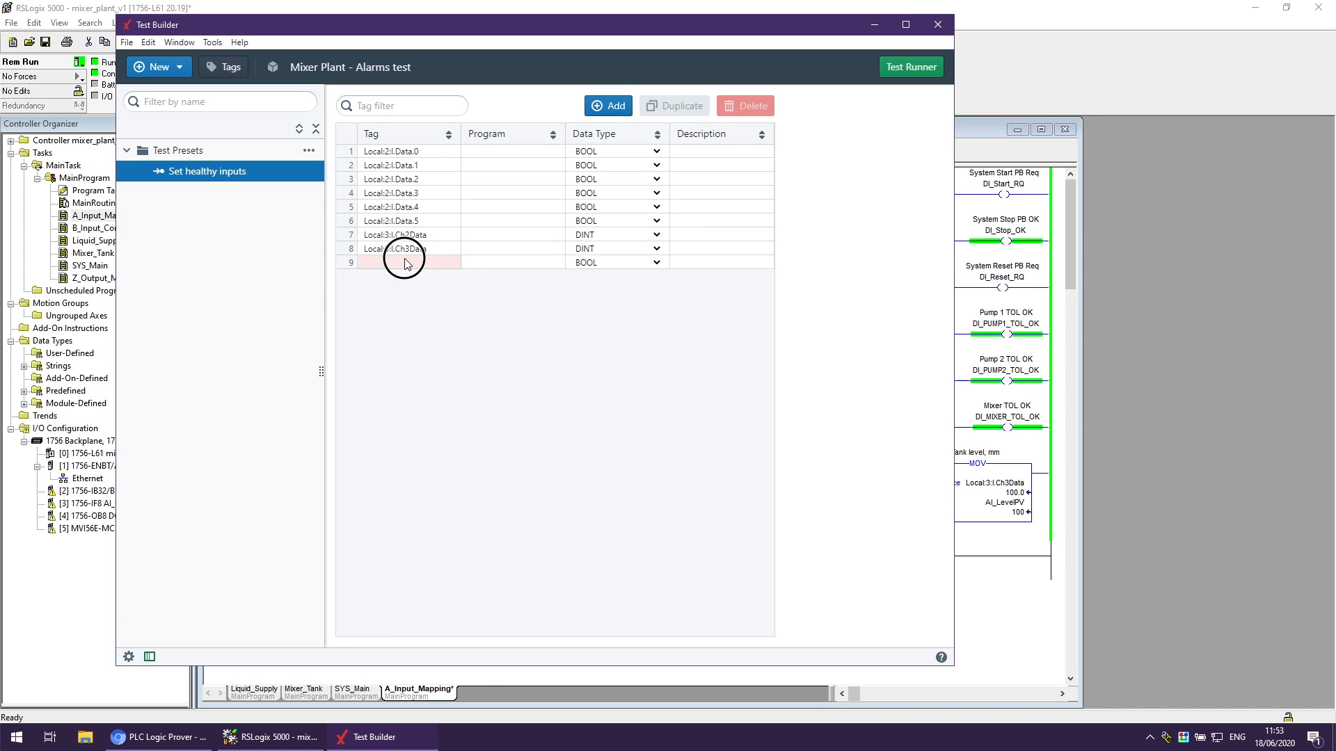
Add the BOOL tags TOT_Heartbeat_F, TOT_Heartbeat and SYS_Healthy to the tag table.
{"action": "key", "text": "Return"}
{"action": "type", "text": "TOT_Heartbeat"}
{"action": "key", "text": "Return"}
{"action": "left_click", "coordinate": [614, 106]}
{"action": "left_click", "coordinate": [408, 292]}
{"action": "type", "text": "SYS_Healthy"}
{"action": "key", "text": "Return"}
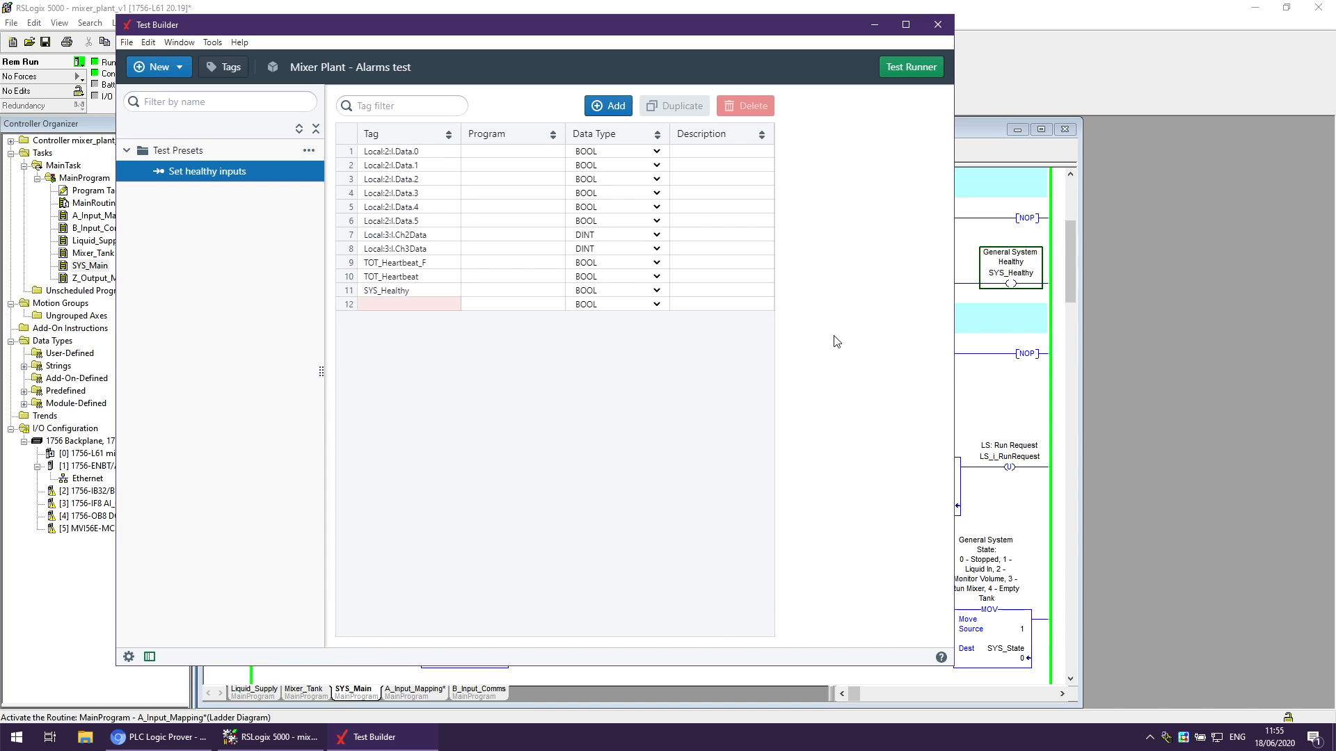
Add the tag SYS_State and set its data type to DINT.
{"action": "left_click", "coordinate": [421, 305]}
{"action": "type", "text": "SYS_State"}
{"action": "key", "text": "Return"}
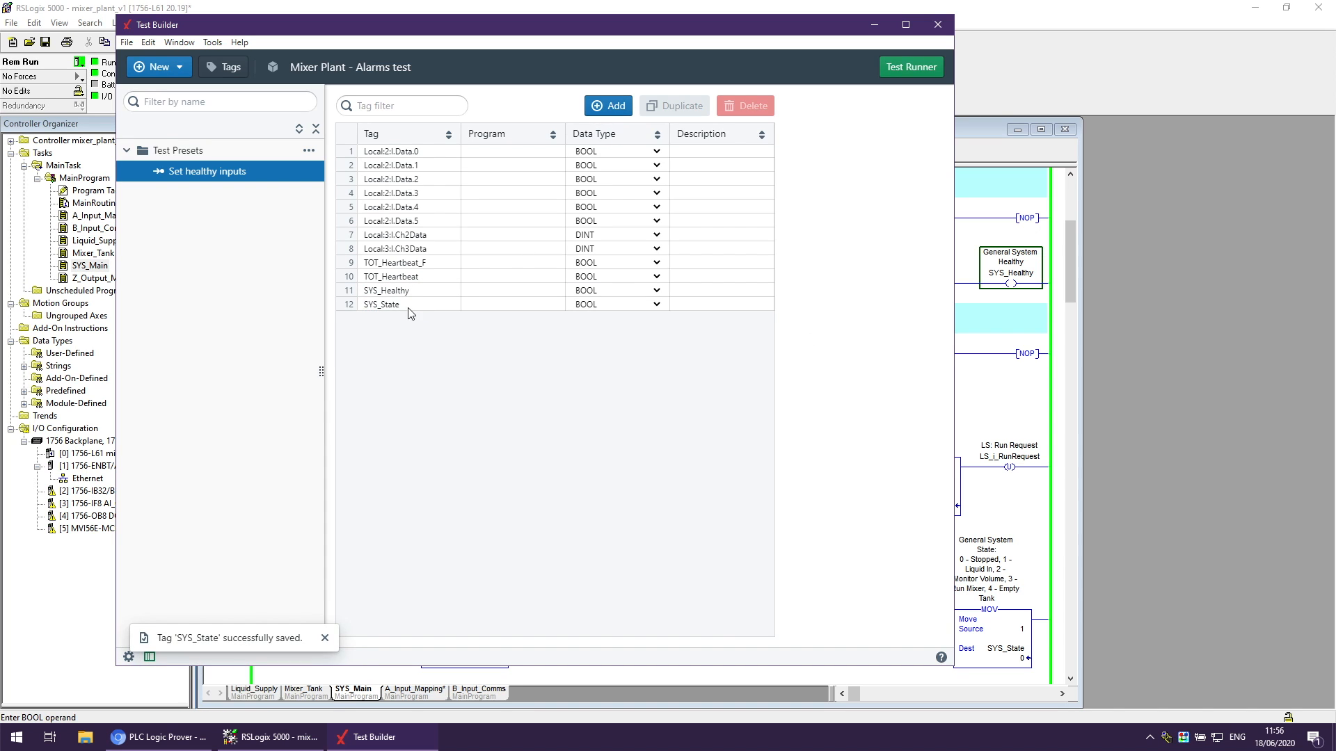
{"action": "left_click", "coordinate": [615, 304]}
{"action": "left_click", "coordinate": [605, 348]}
Add the tag TOT_Line1PV and set its data type to DINT.
{"action": "left_click", "coordinate": [603, 111]}
{"action": "left_click", "coordinate": [405, 318]}
{"action": "type", "text": "TOT_Line1LV"}
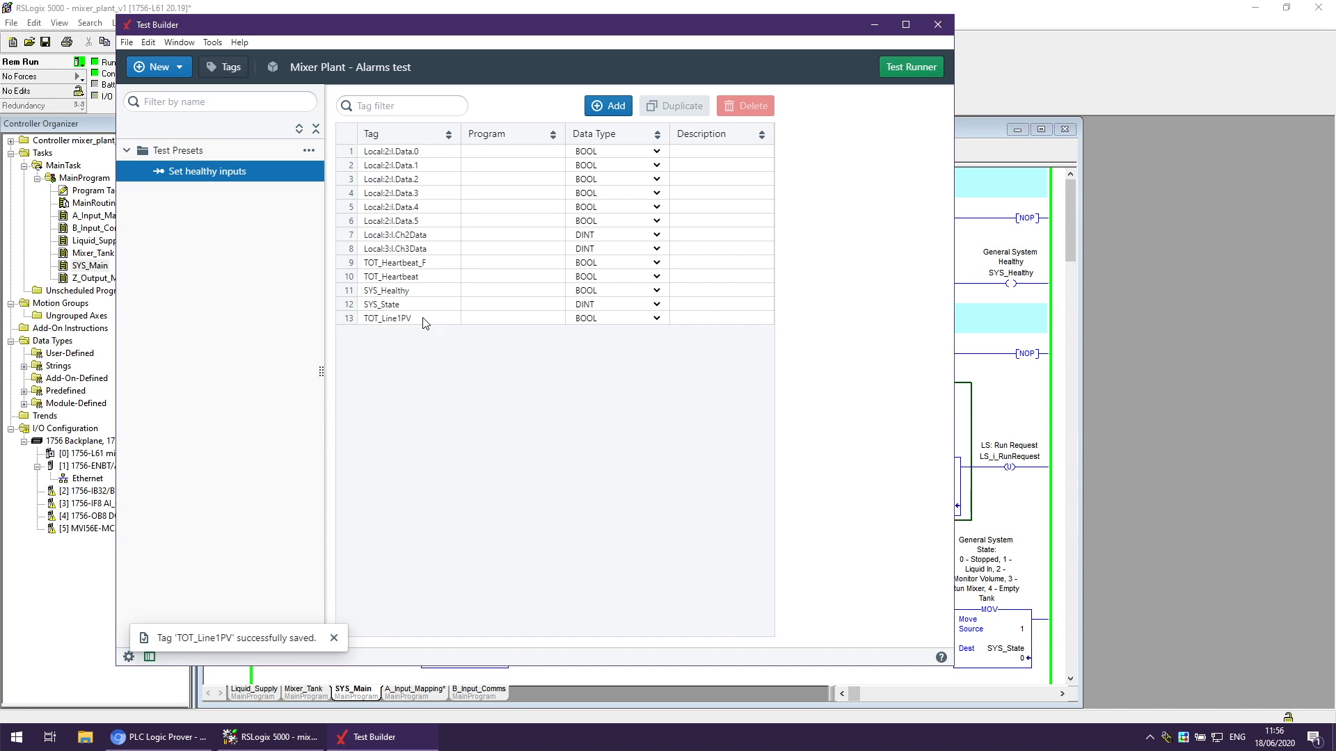
{"action": "left_click", "coordinate": [626, 318]}
{"action": "left_click", "coordinate": [612, 341]}
Enter the descriptions "StartPB" for Local:2:I.Data.0 and "StopPB" for Local:2:I.Data.1.
{"action": "left_click", "coordinate": [706, 150]}
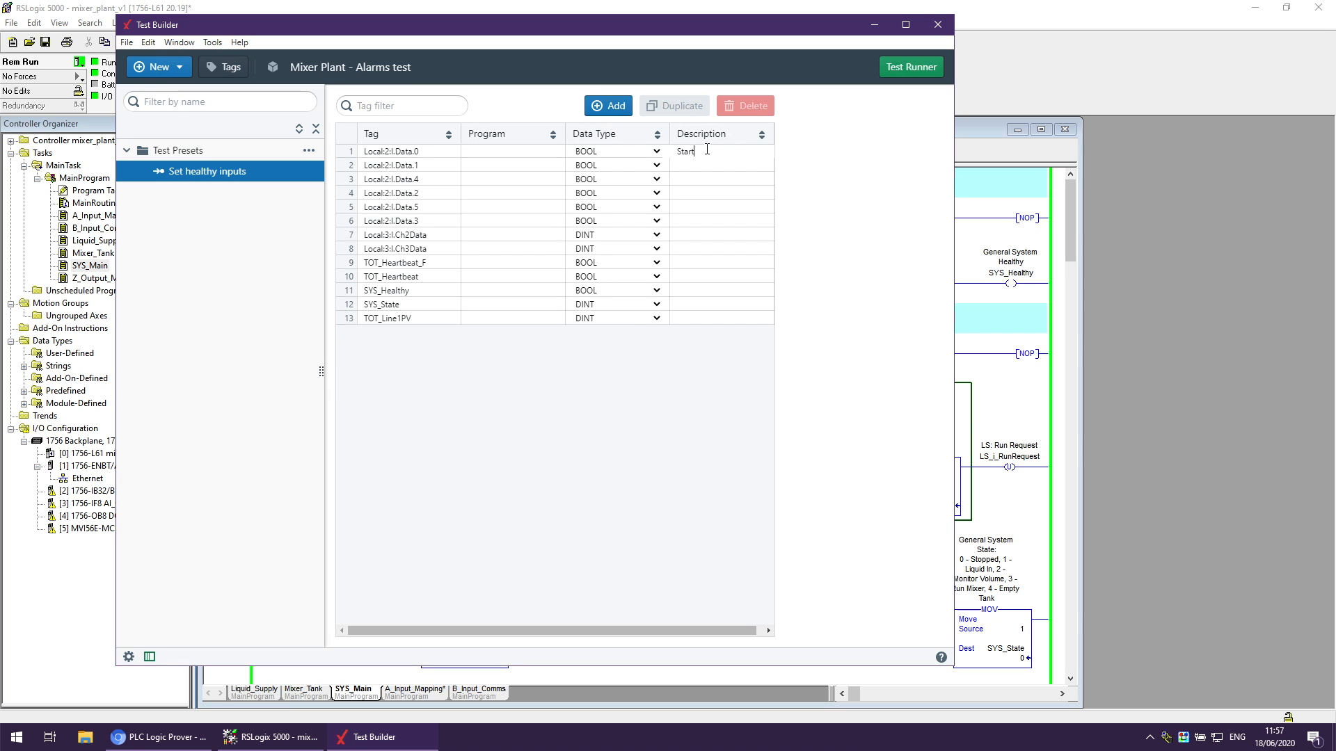
{"action": "type", "text": "StartPB"}
{"action": "key", "text": "Return"}
{"action": "left_click", "coordinate": [706, 166]}
{"action": "type", "text": "StopPB"}
{"action": "key", "text": "Return"}
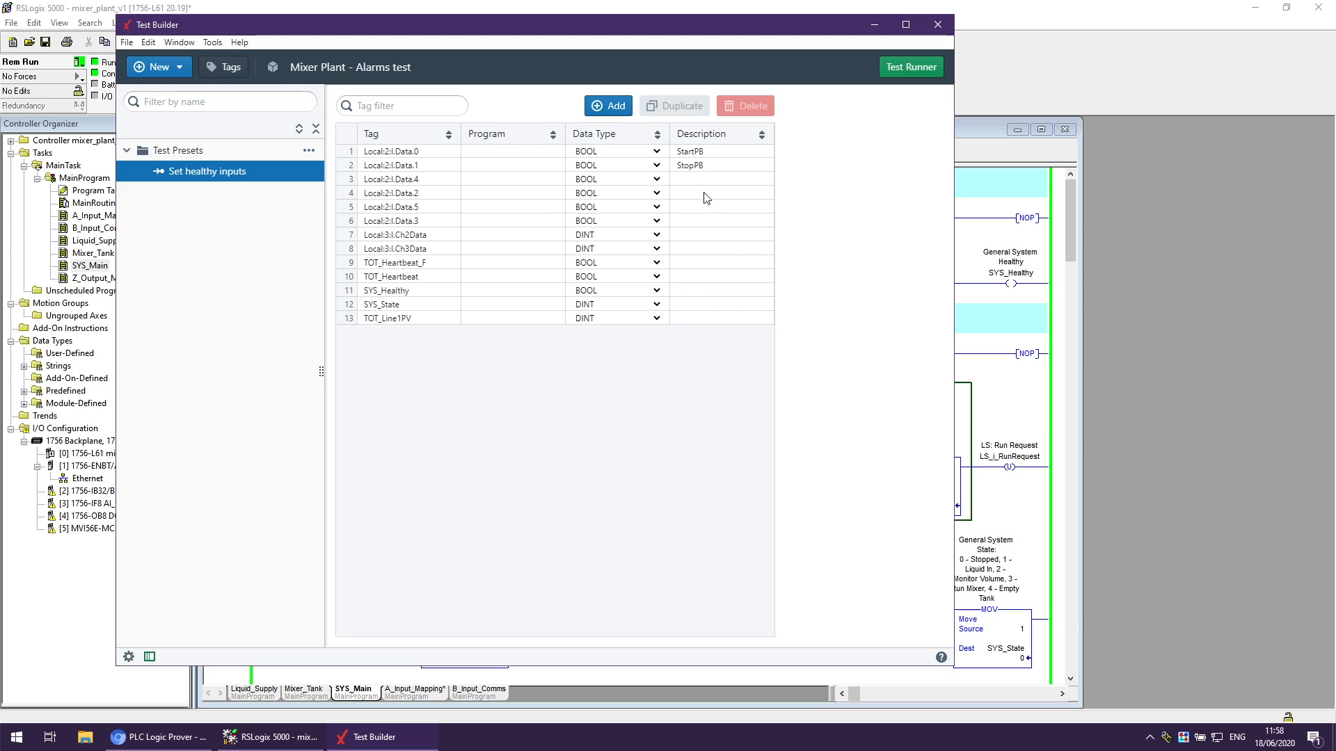
Describe Local:2:I.Data.2 as "Reset" and sort the table by tag name in ascending order.
{"action": "left_click", "coordinate": [702, 192]}
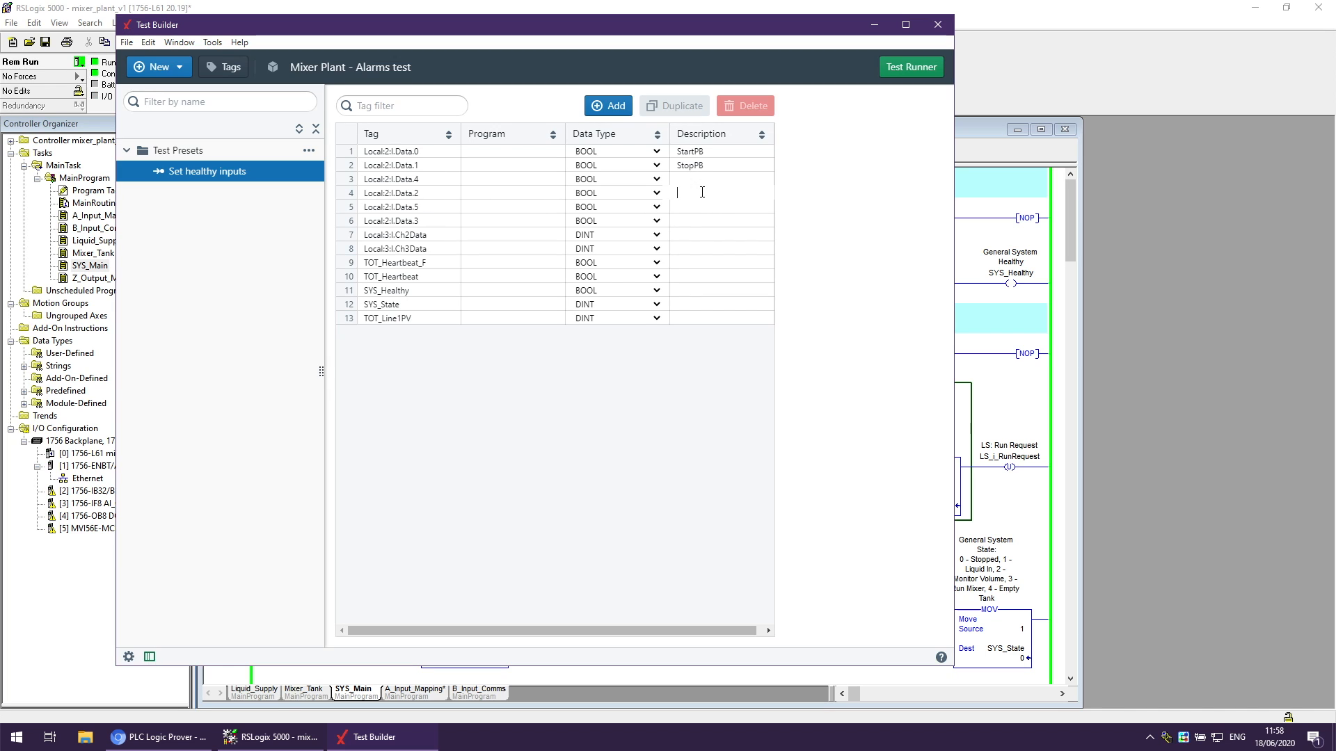
{"action": "type", "text": "Reset"}
{"action": "key", "text": "Return"}
{"action": "left_click", "coordinate": [448, 135]}
Describe Local:2:I.Data.3 as "Pump 1 TOL", Local:2:I.Data.4 as "Pump 2 TOL" and Local:2:I.Data.5 as "Mixer TOL".
{"action": "left_click", "coordinate": [701, 192]}
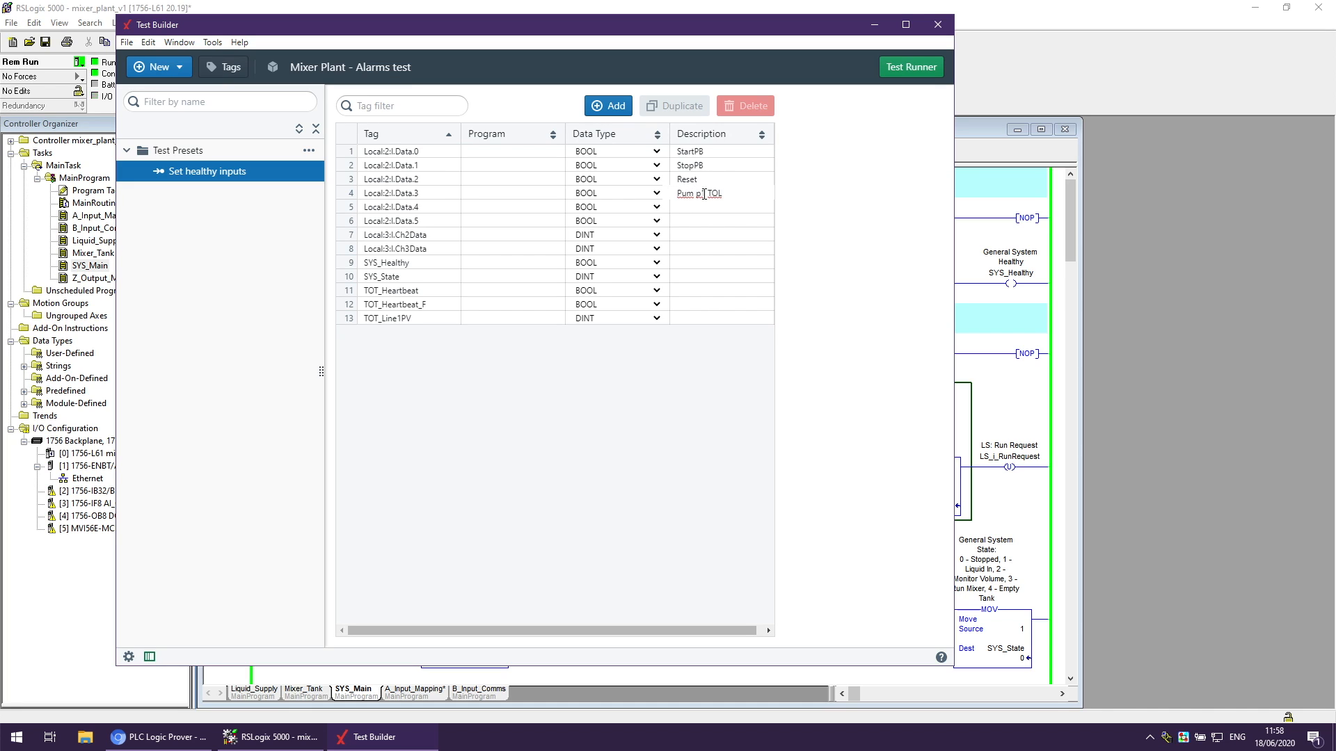
{"action": "key", "text": "Return"}
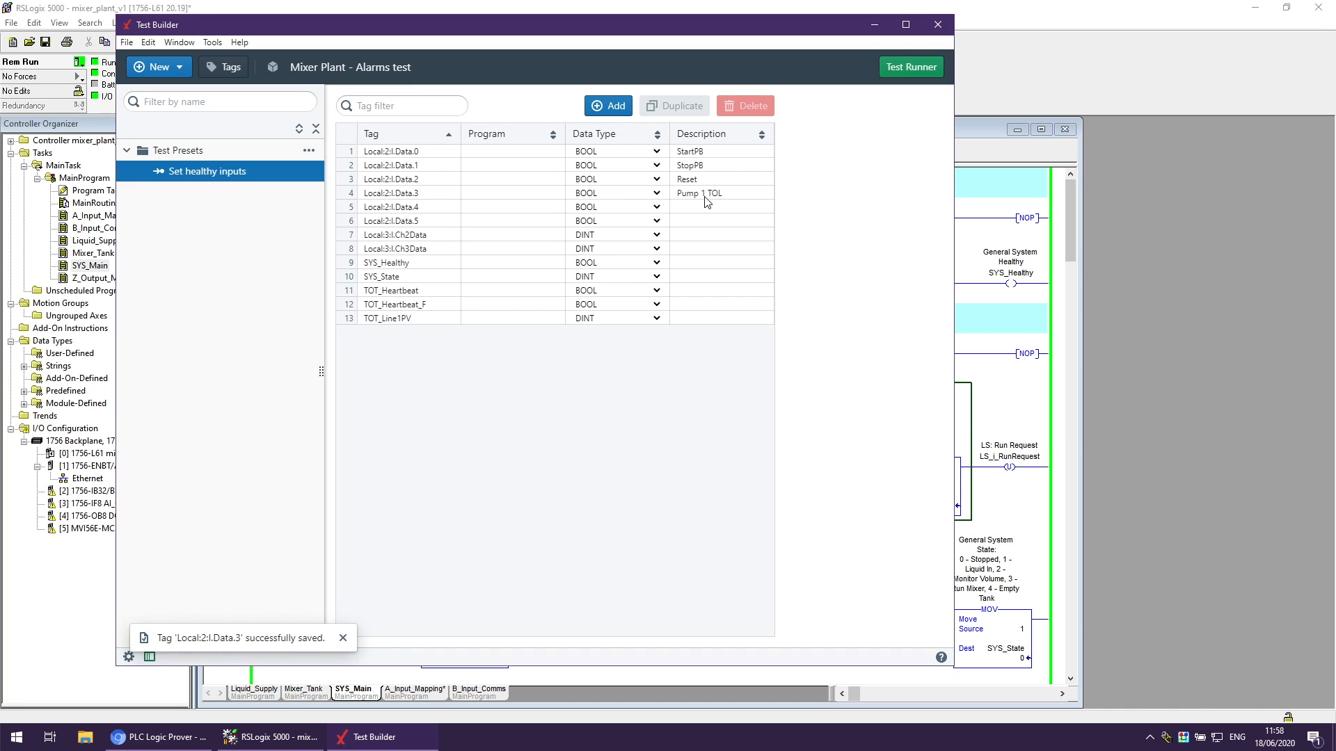
{"action": "left_click", "coordinate": [704, 208]}
{"action": "type", "text": "Pump 2 TOL"}
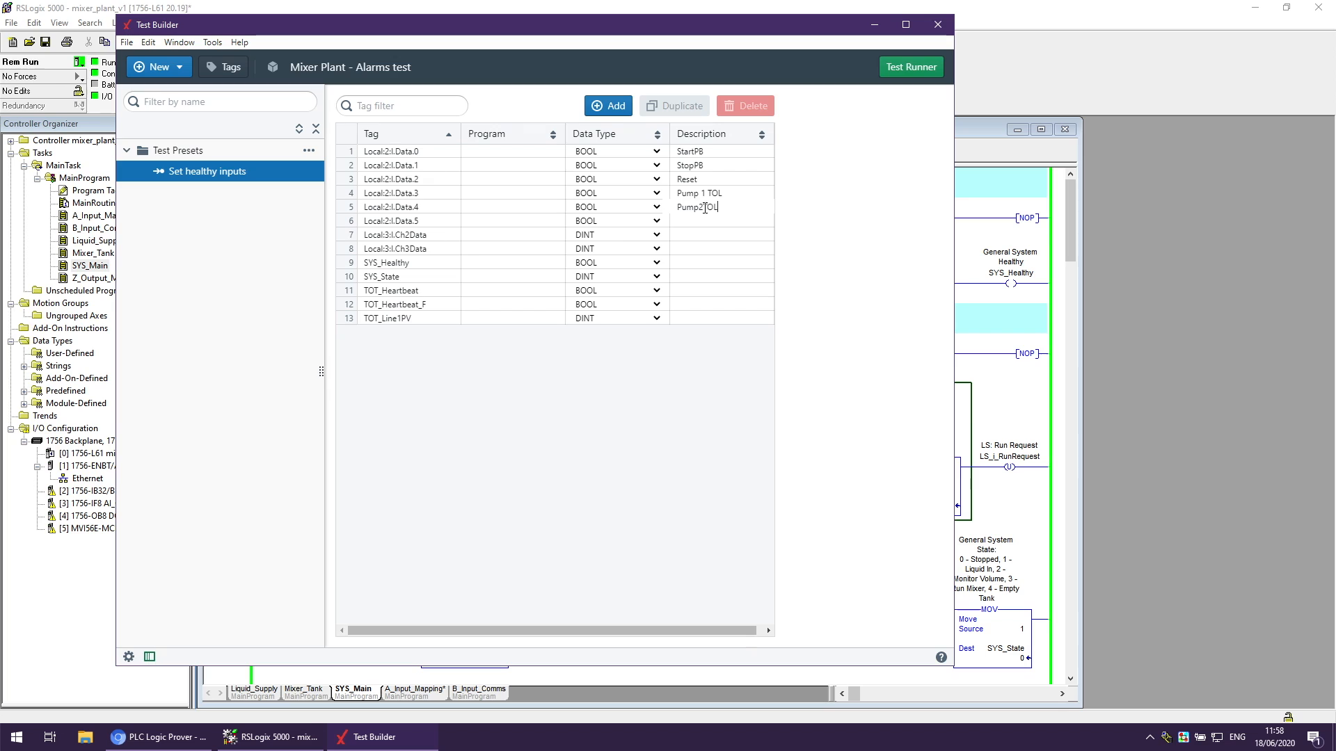
{"action": "key", "text": "Return"}
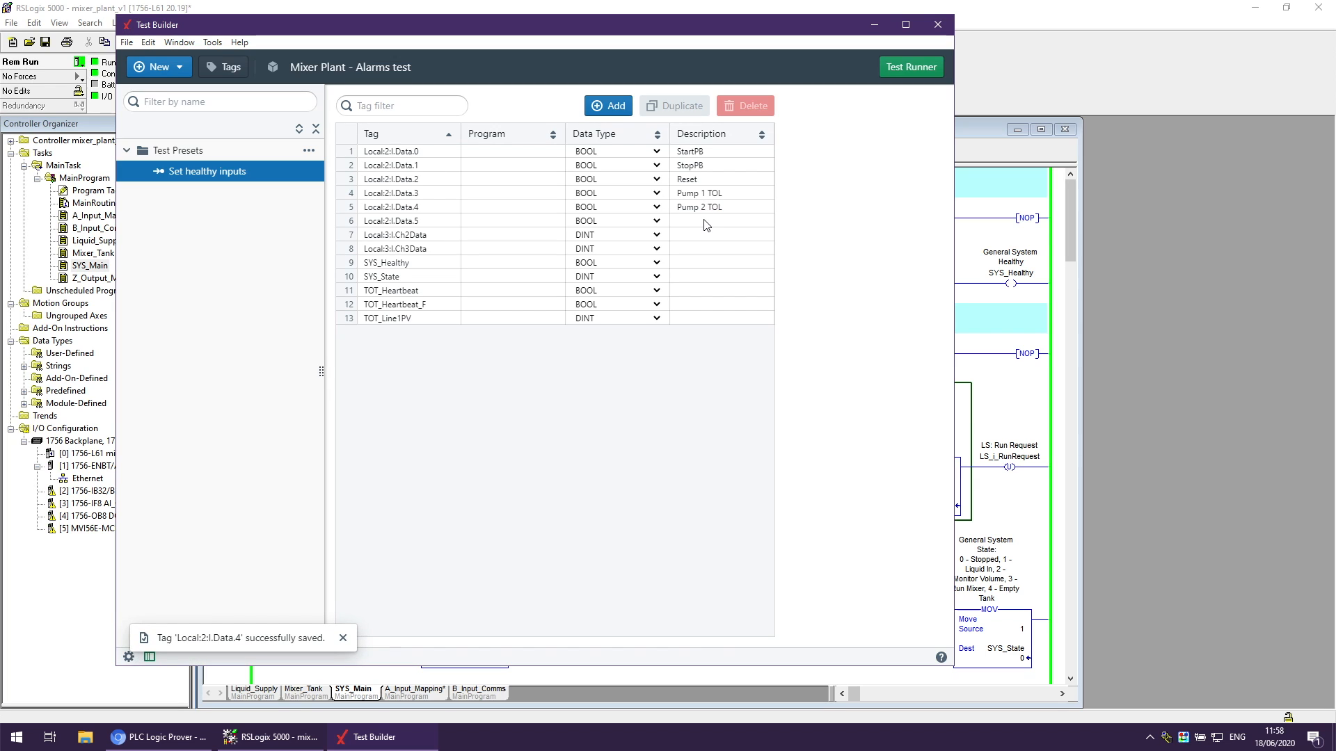
{"action": "left_click", "coordinate": [705, 221]}
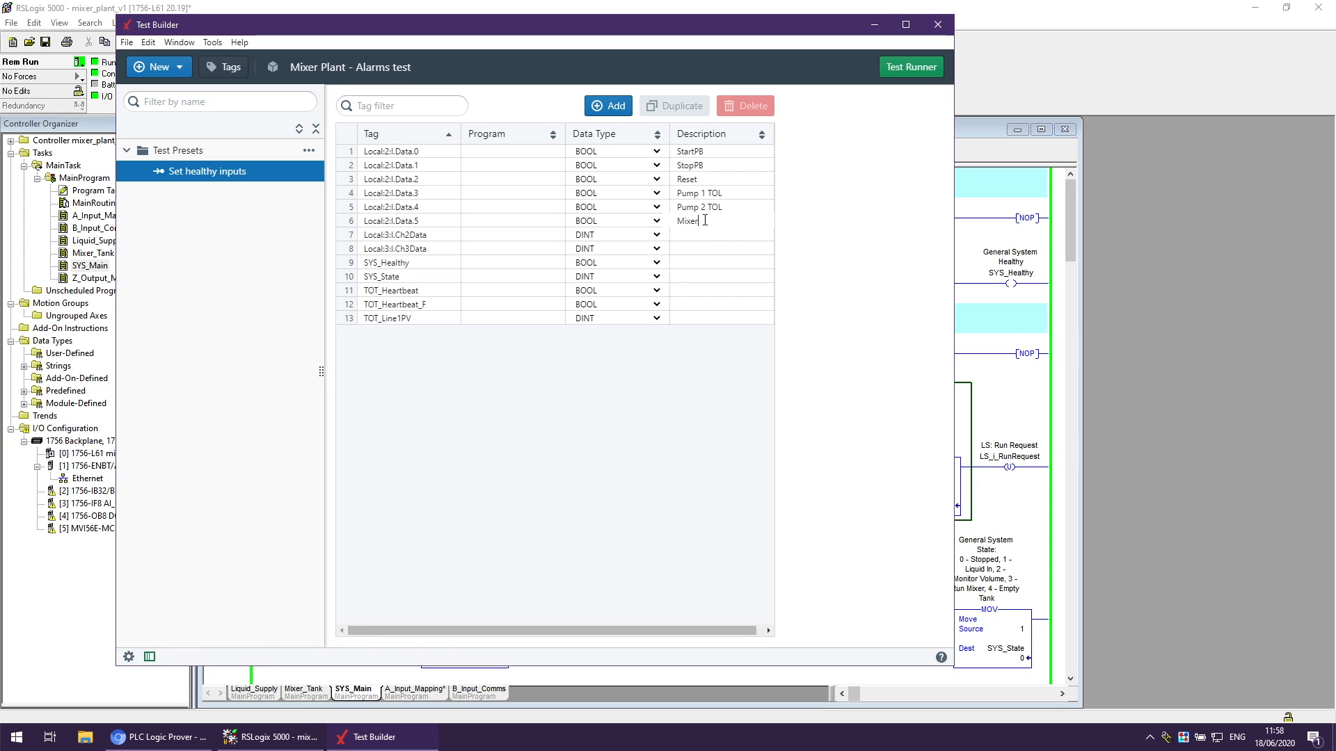
{"action": "key", "text": "Return"}
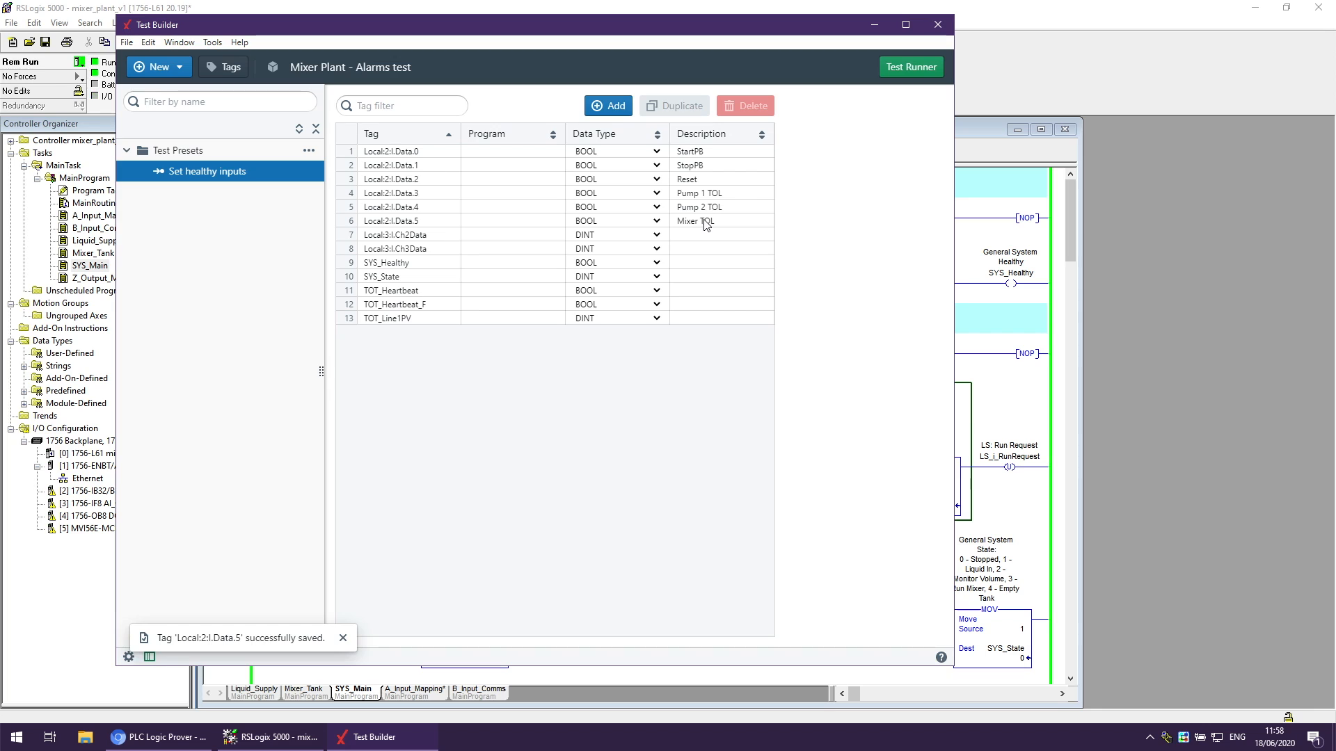
Correct the descriptions of the first two tags to "Start PB" and "Stop PB".
{"action": "left_click", "coordinate": [693, 154]}
{"action": "left_click", "coordinate": [692, 154]}
{"action": "key", "text": "Return"}
{"action": "left_click", "coordinate": [696, 166]}
{"action": "left_click", "coordinate": [696, 167]}
{"action": "key", "text": "Return"}
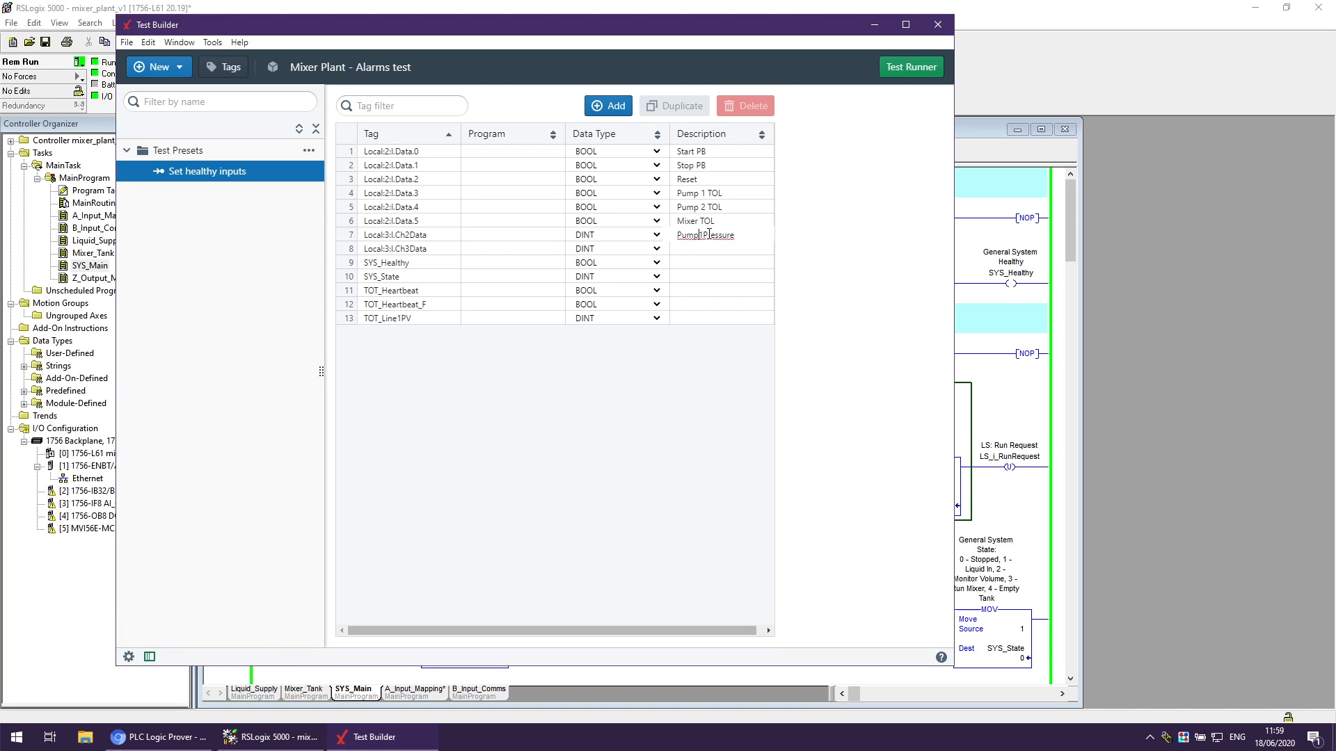
Describe Local:3:I.Ch2Data as "Pump 1 Pressure" and Local:3:I.Ch3Data as "Tank Level".
{"action": "key", "text": "Return"}
{"action": "left_click", "coordinate": [712, 249]}
{"action": "type", "text": "Ta"}
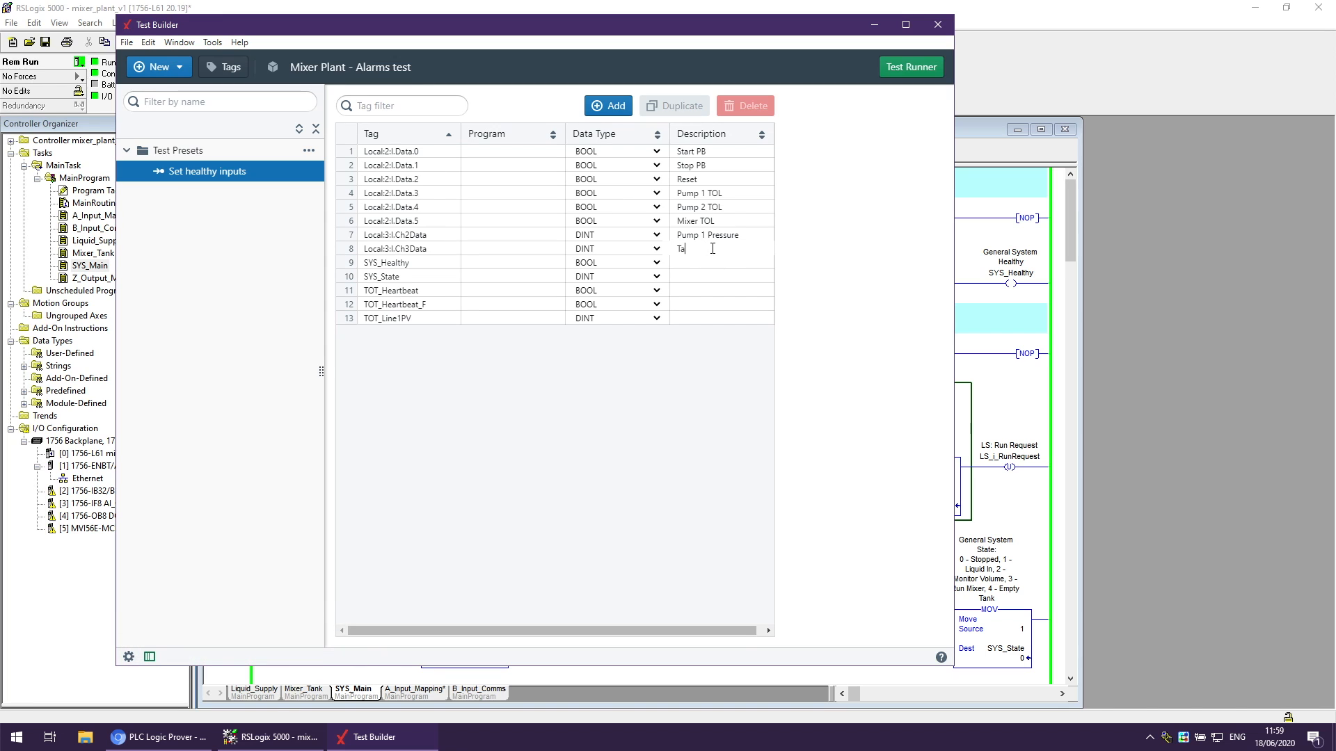
{"action": "type", "text": "nkLevel"}
{"action": "key", "text": "Return"}
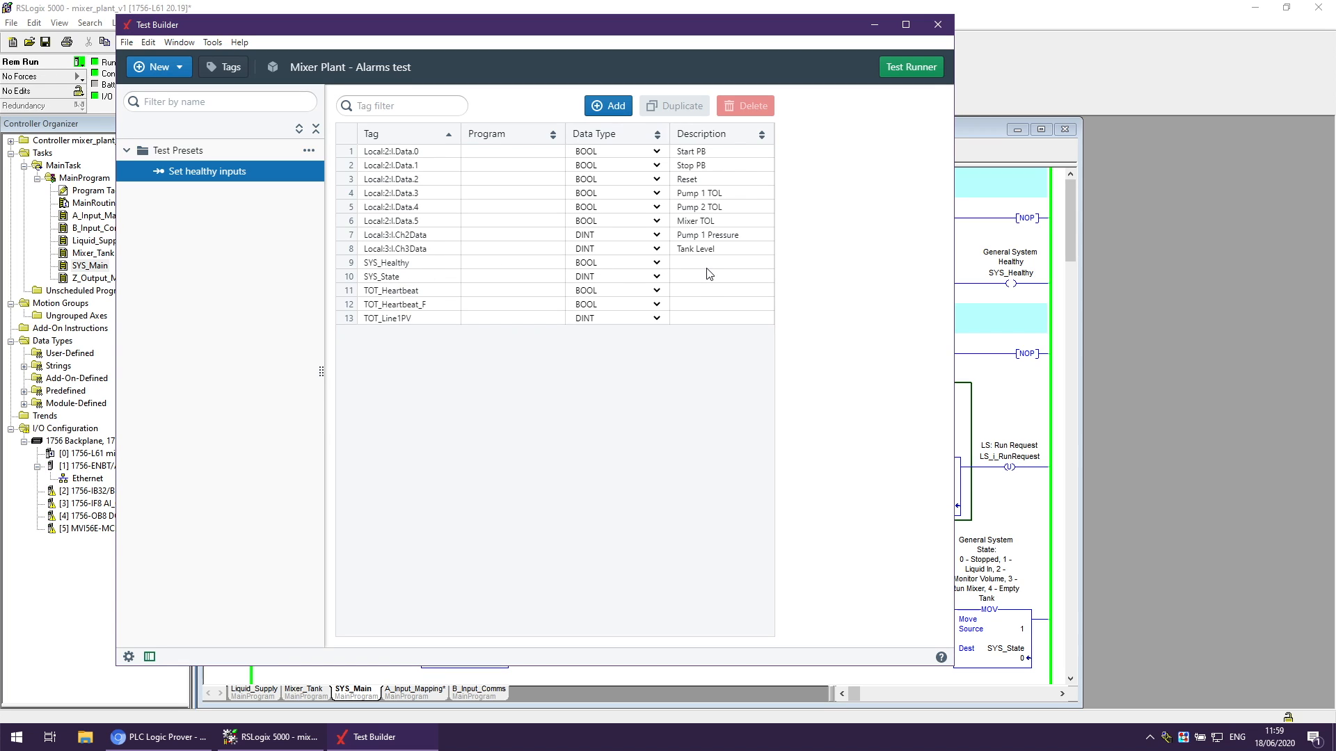
Reopen the Set healthy inputs action and select the BOOL tag Local:2:I.Data.0 as the tag to write.
{"action": "left_click", "coordinate": [240, 173]}
{"action": "left_click", "coordinate": [445, 295]}
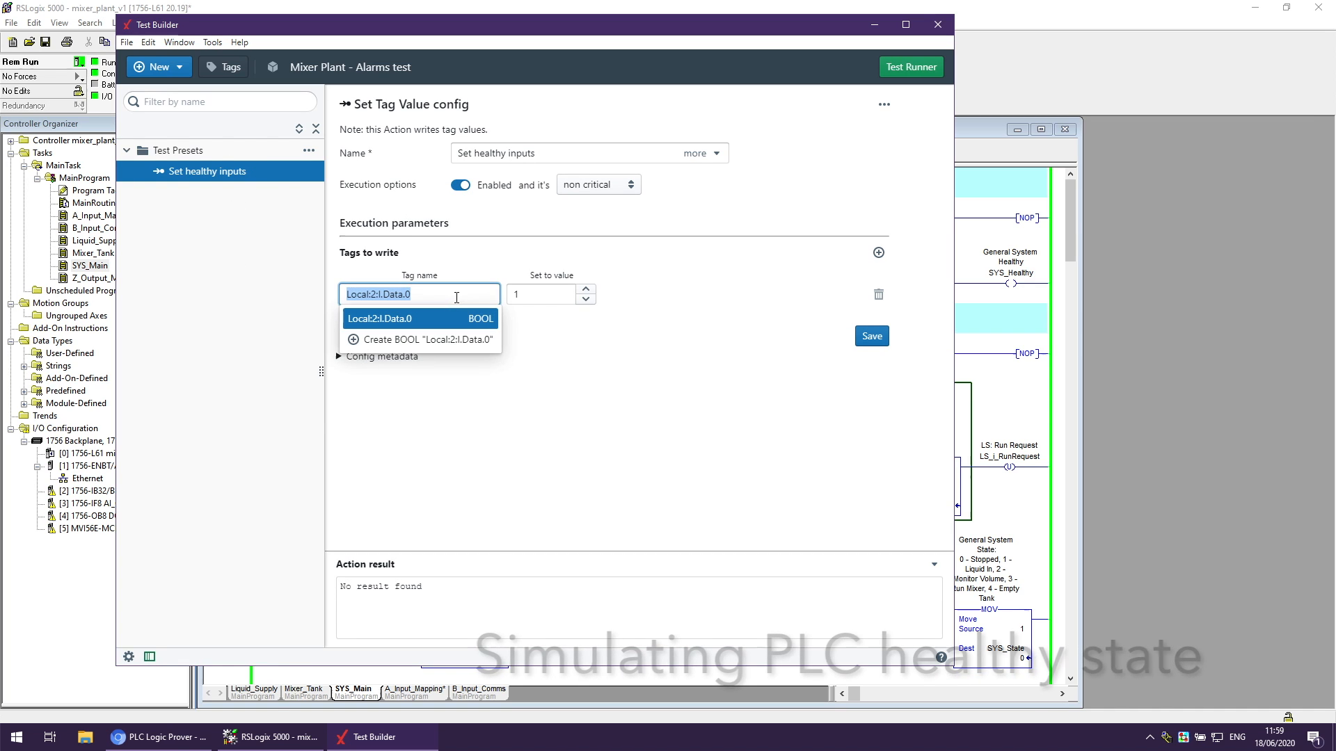
{"action": "left_click", "coordinate": [450, 319]}
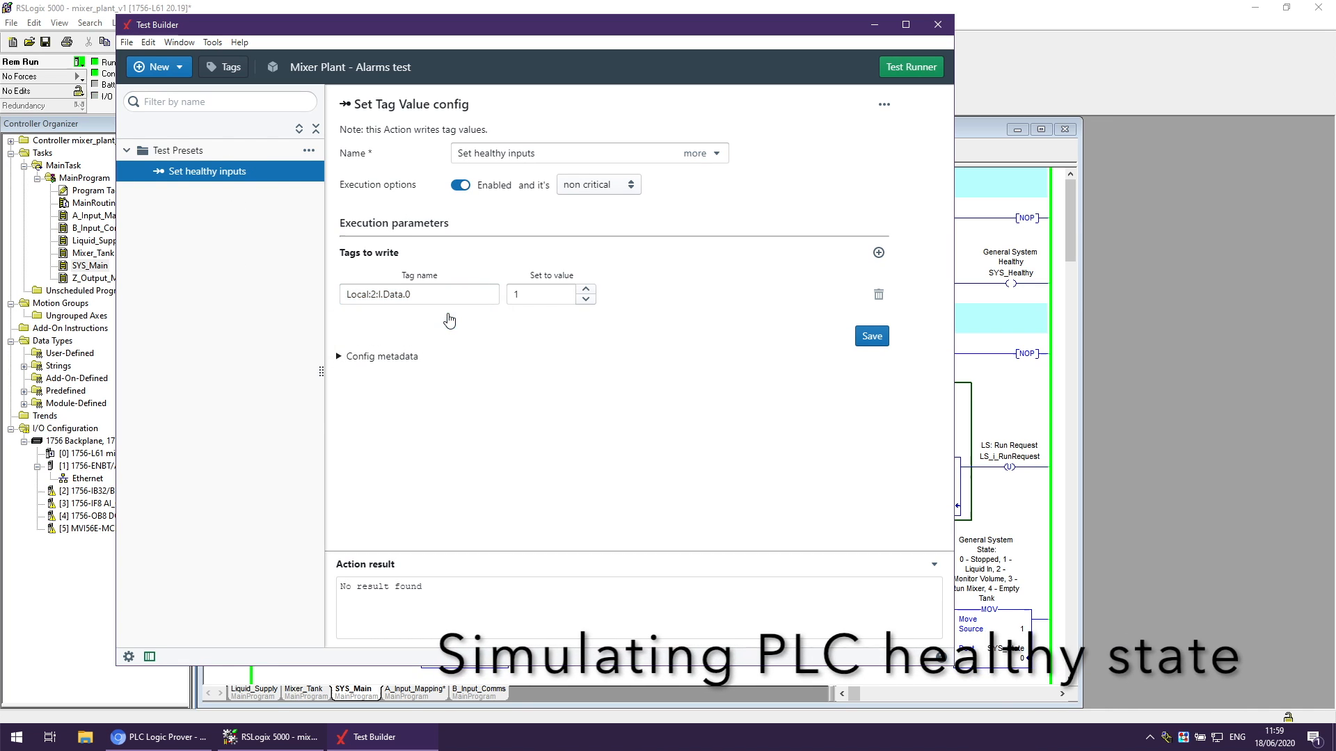
Set the value written to Local:2:I.Data.0 to 0 and add the stop tag Local:2:I.Data.1 with value 1.
{"action": "left_click", "coordinate": [584, 300]}
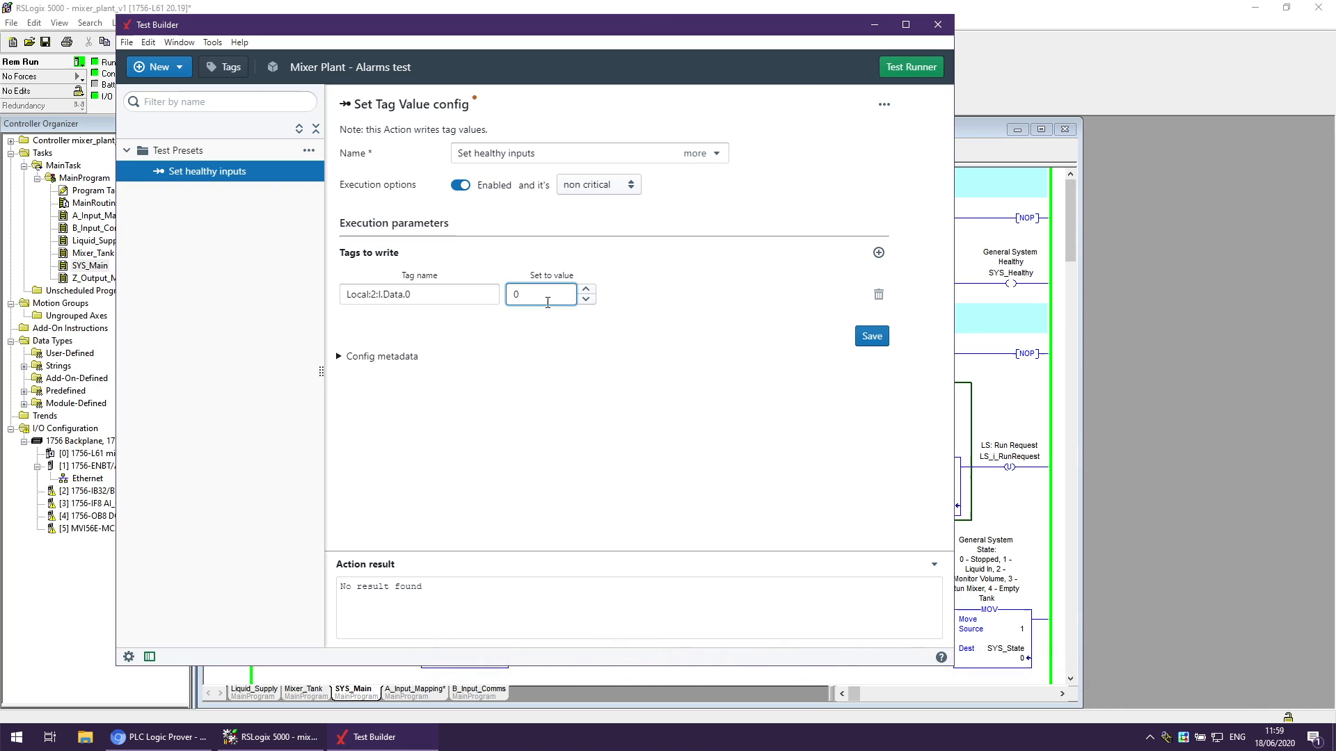
{"action": "left_click", "coordinate": [879, 252]}
{"action": "left_click", "coordinate": [460, 319]}
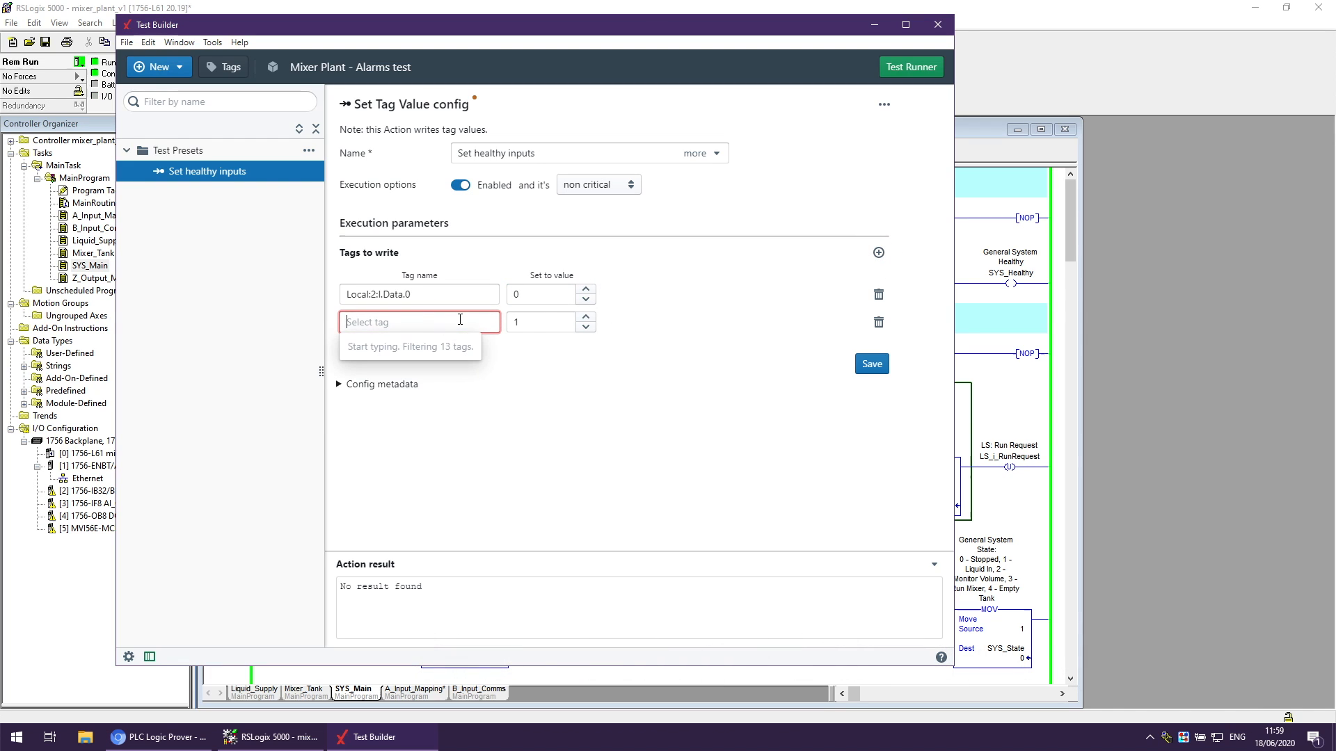
{"action": "type", "text": "stop"}
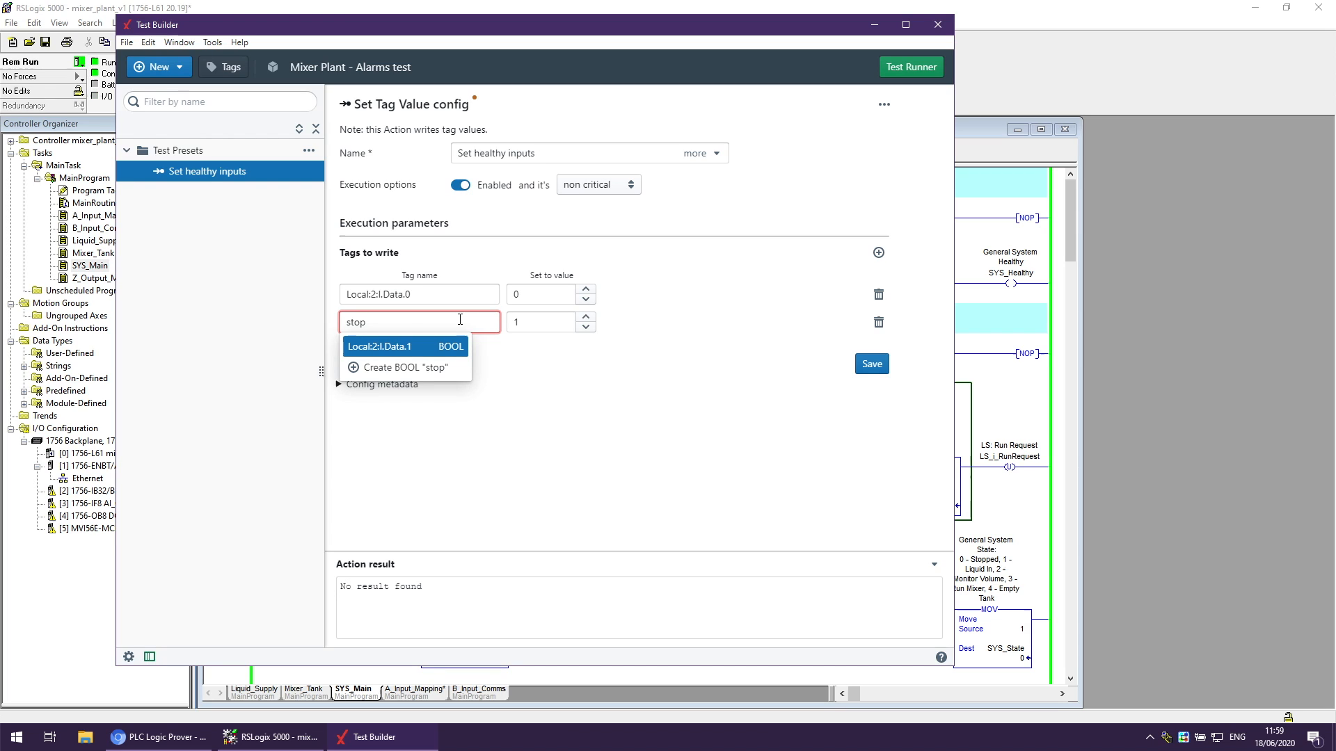
{"action": "key", "text": "Return"}
{"action": "left_click", "coordinate": [585, 320]}
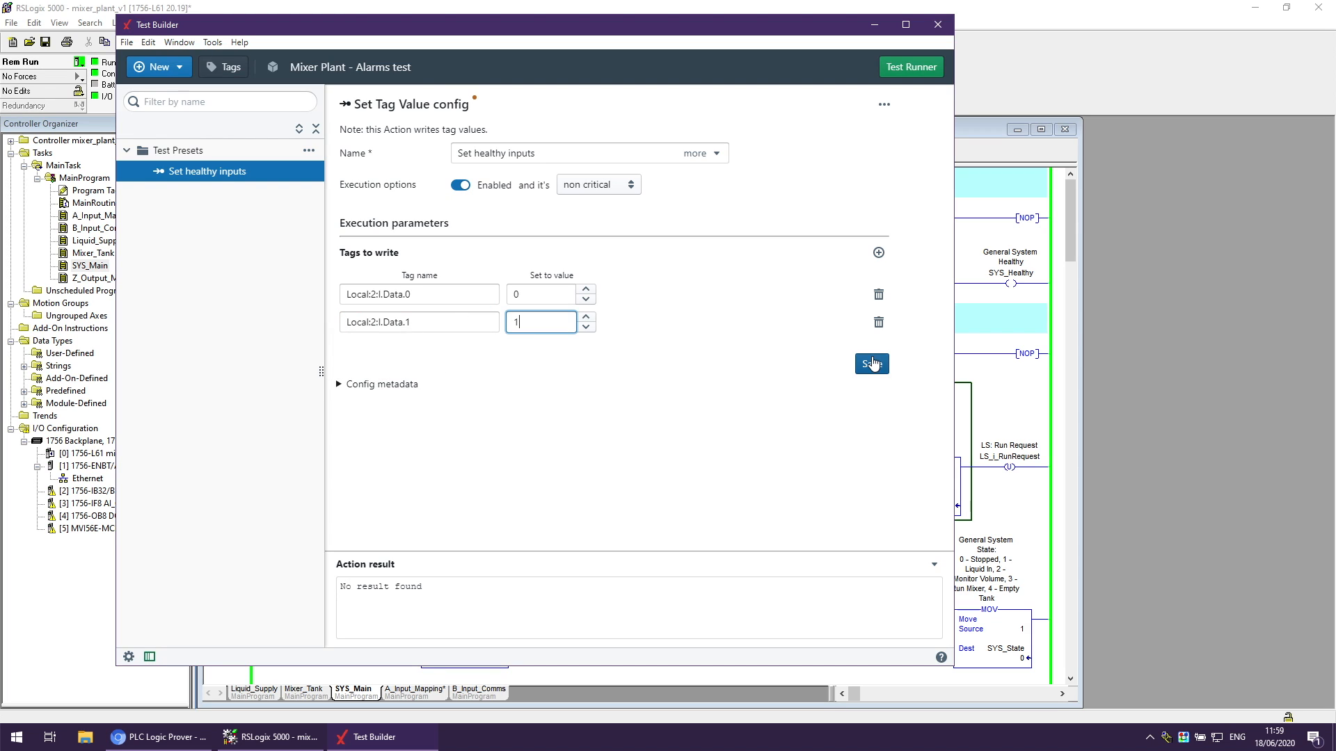
Add the reset tag Local:2:I.Data.2 to the tags to write and set its value to 0.
{"action": "left_click", "coordinate": [879, 254]}
{"action": "left_click", "coordinate": [462, 349]}
{"action": "type", "text": "res"}
{"action": "key", "text": "Return"}
{"action": "left_click", "coordinate": [586, 354]}
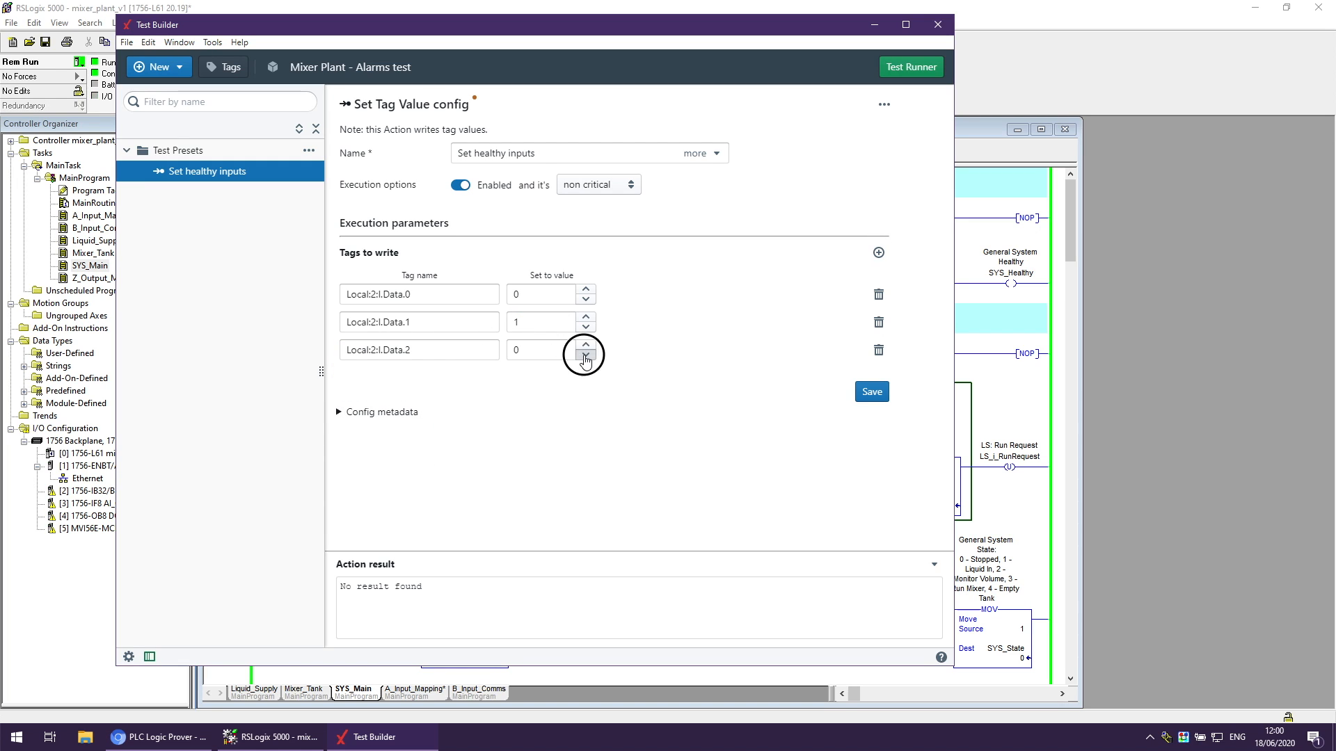
Add the Pump 1 tag Local:2:I.Data.3 and the Pump 2 tag Local:2:I.Data.4 to the tags to write, both with value 1.
{"action": "left_click", "coordinate": [878, 253]}
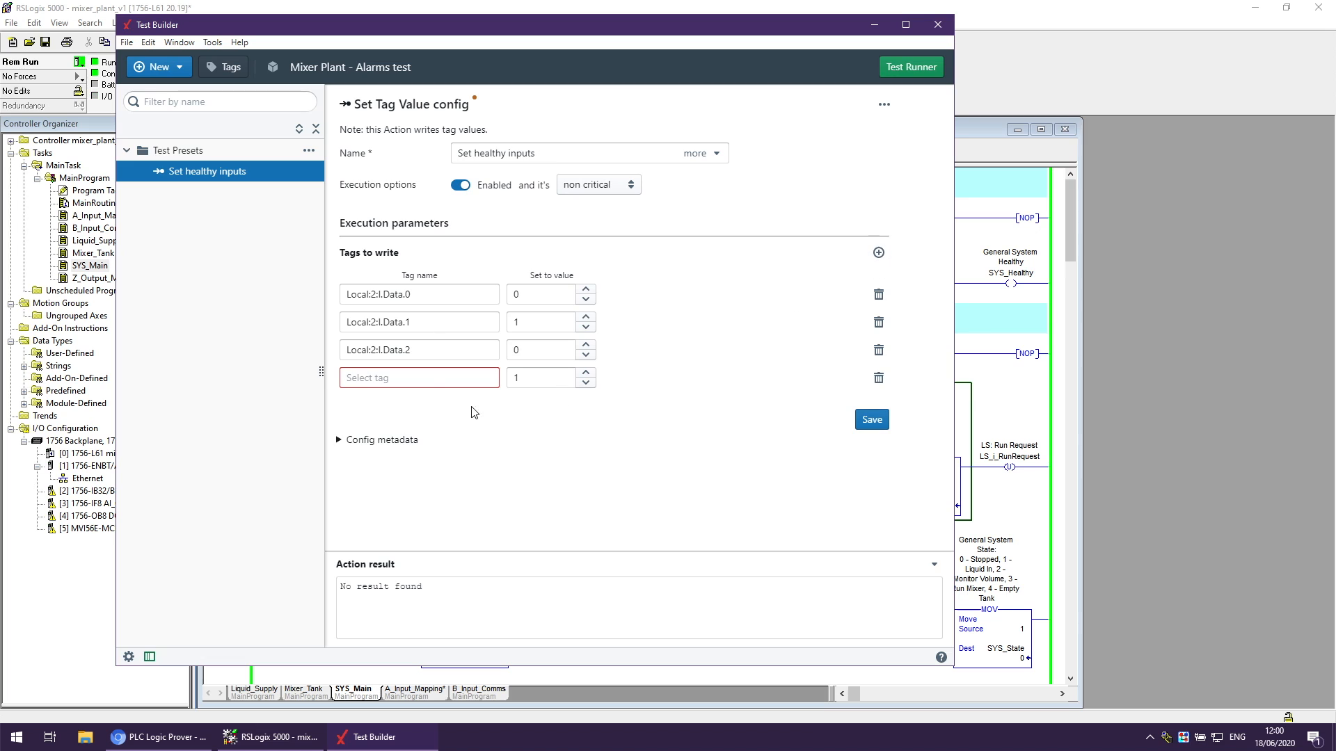
{"action": "left_click", "coordinate": [430, 381]}
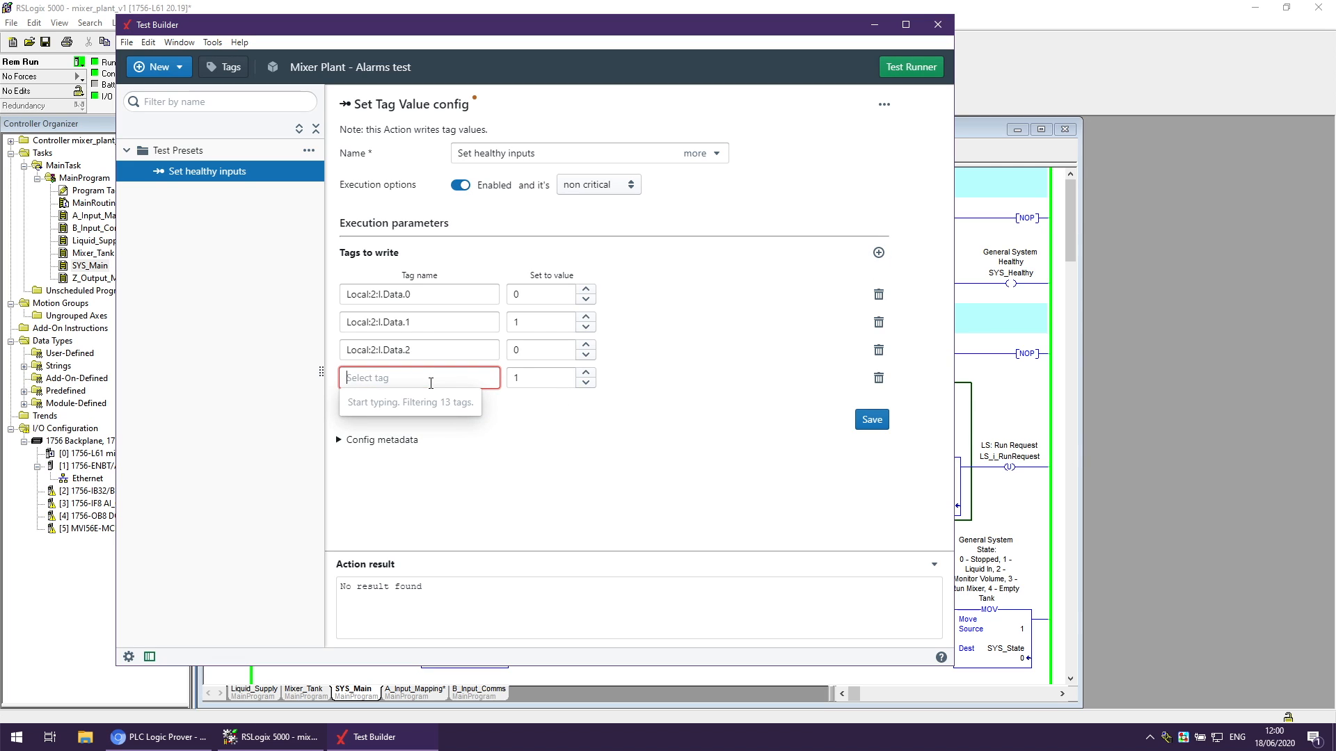
{"action": "type", "text": "pump 1"}
{"action": "left_click", "coordinate": [427, 403]}
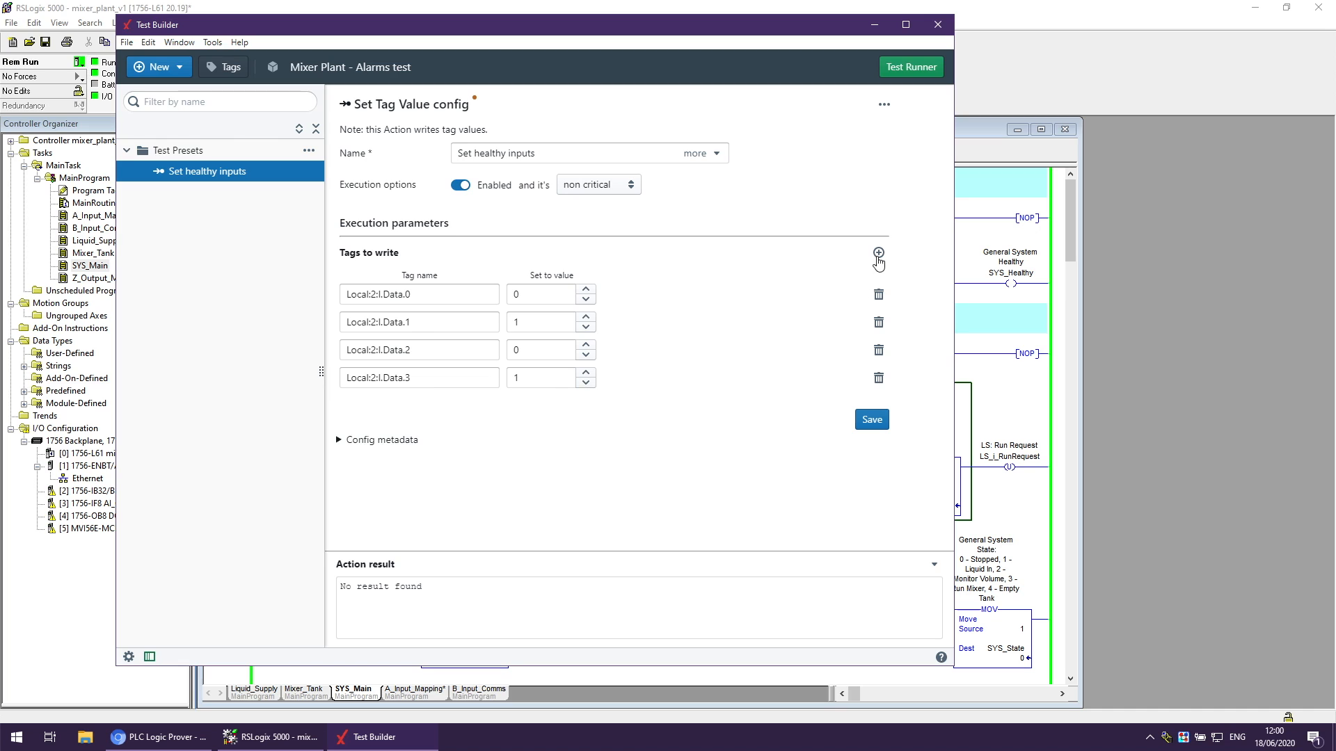
{"action": "left_click", "coordinate": [879, 252]}
{"action": "left_click", "coordinate": [445, 405]}
{"action": "type", "text": "pump 2"}
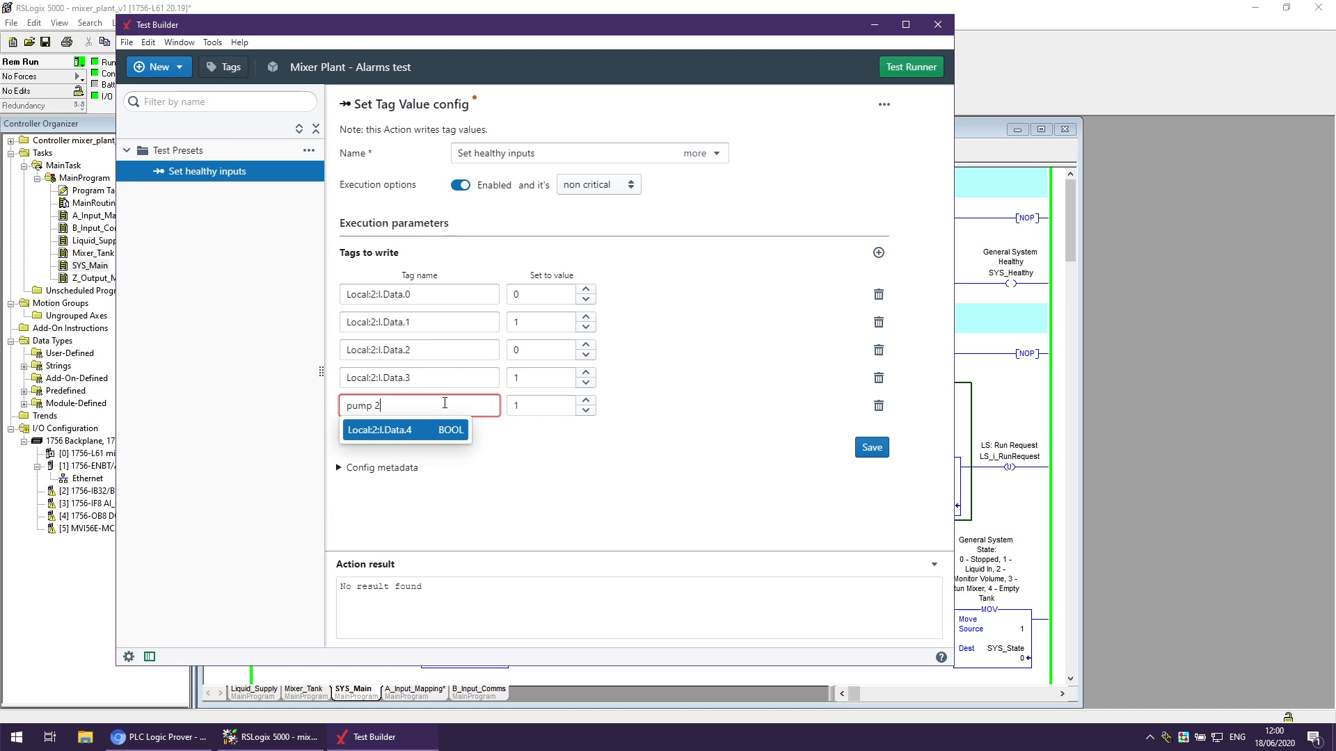
{"action": "left_click", "coordinate": [439, 430]}
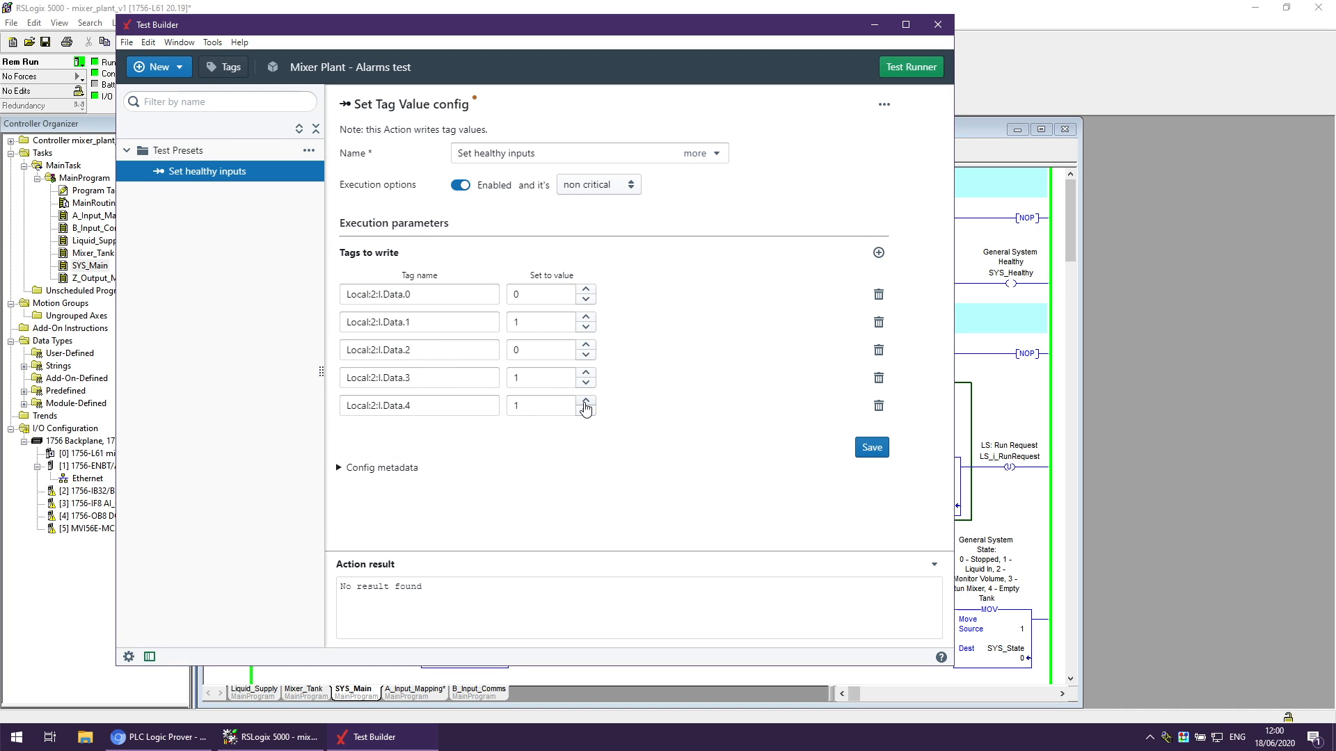
Add the mixer tag Local:2:I.Data.5 with value 1 to the tags to write and save the Set healthy inputs action.
{"action": "left_click", "coordinate": [879, 253]}
{"action": "left_click", "coordinate": [451, 433]}
{"action": "type", "text": "mixer"}
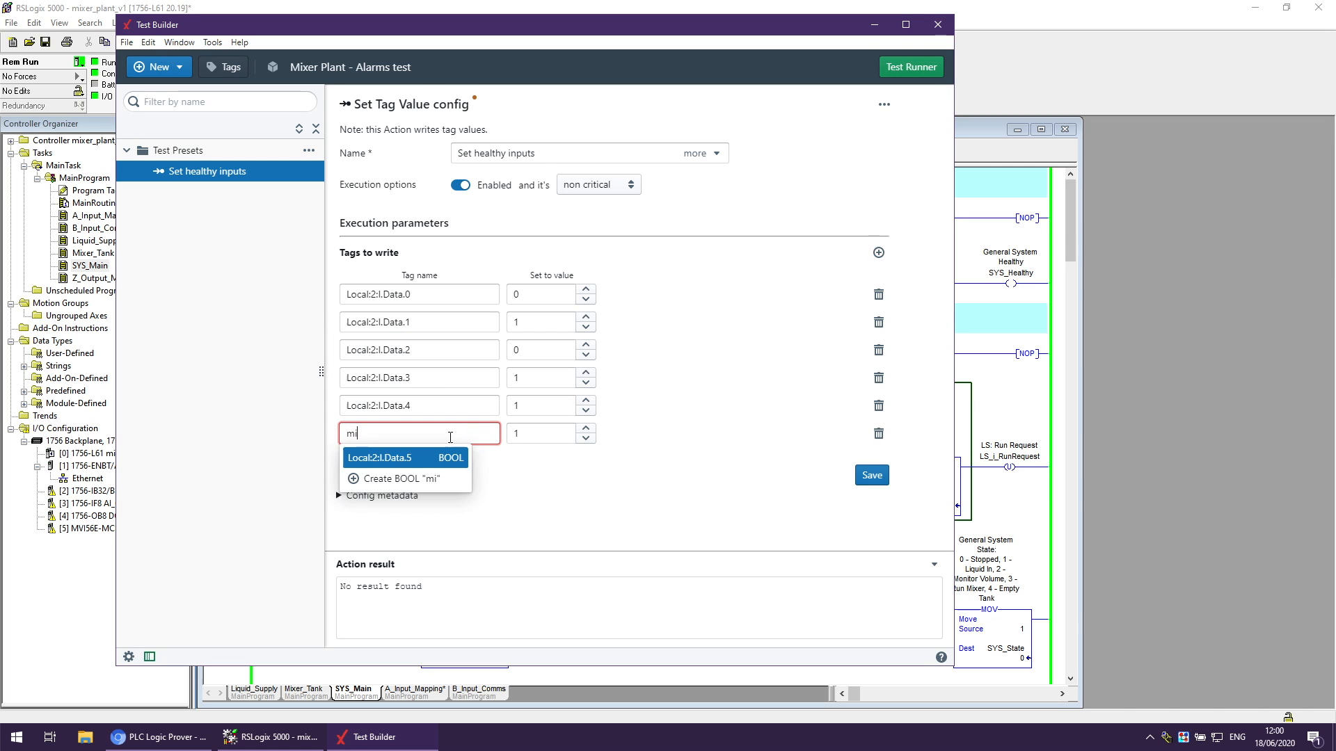
{"action": "left_click", "coordinate": [435, 459]}
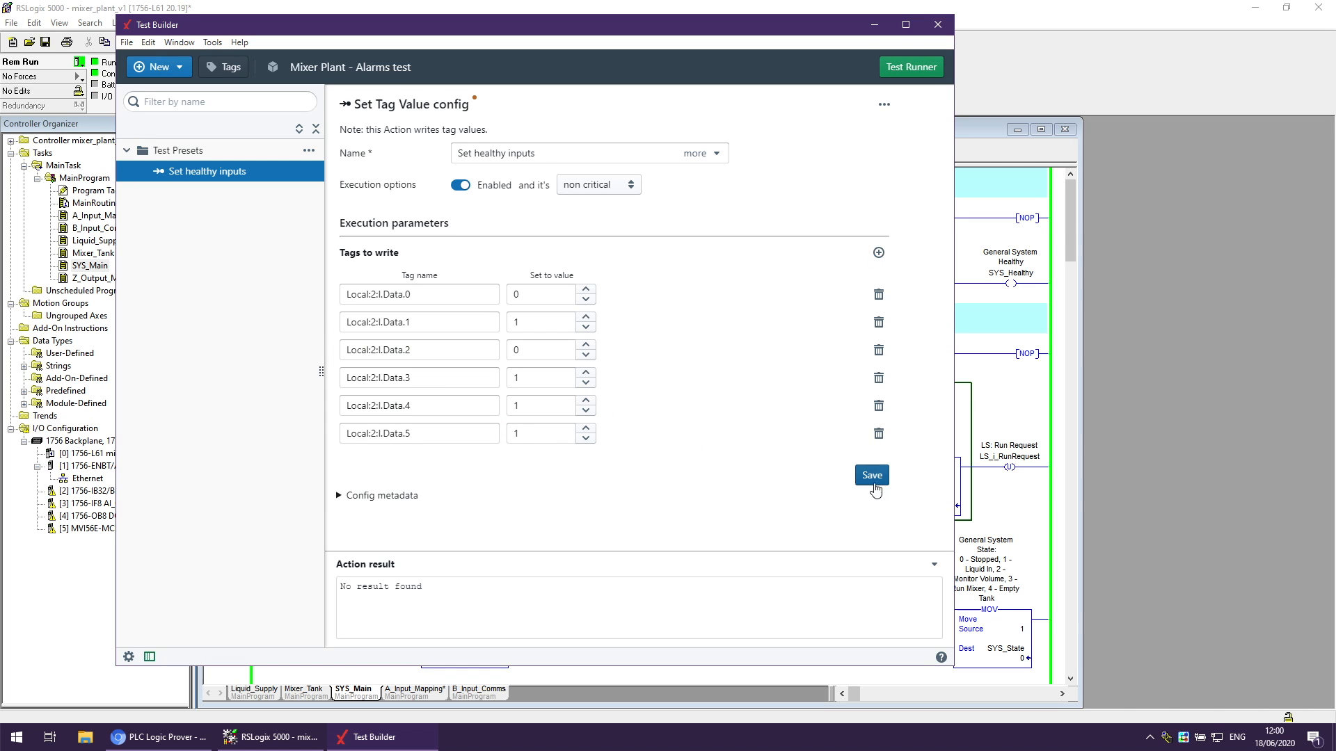
{"action": "left_click", "coordinate": [935, 565]}
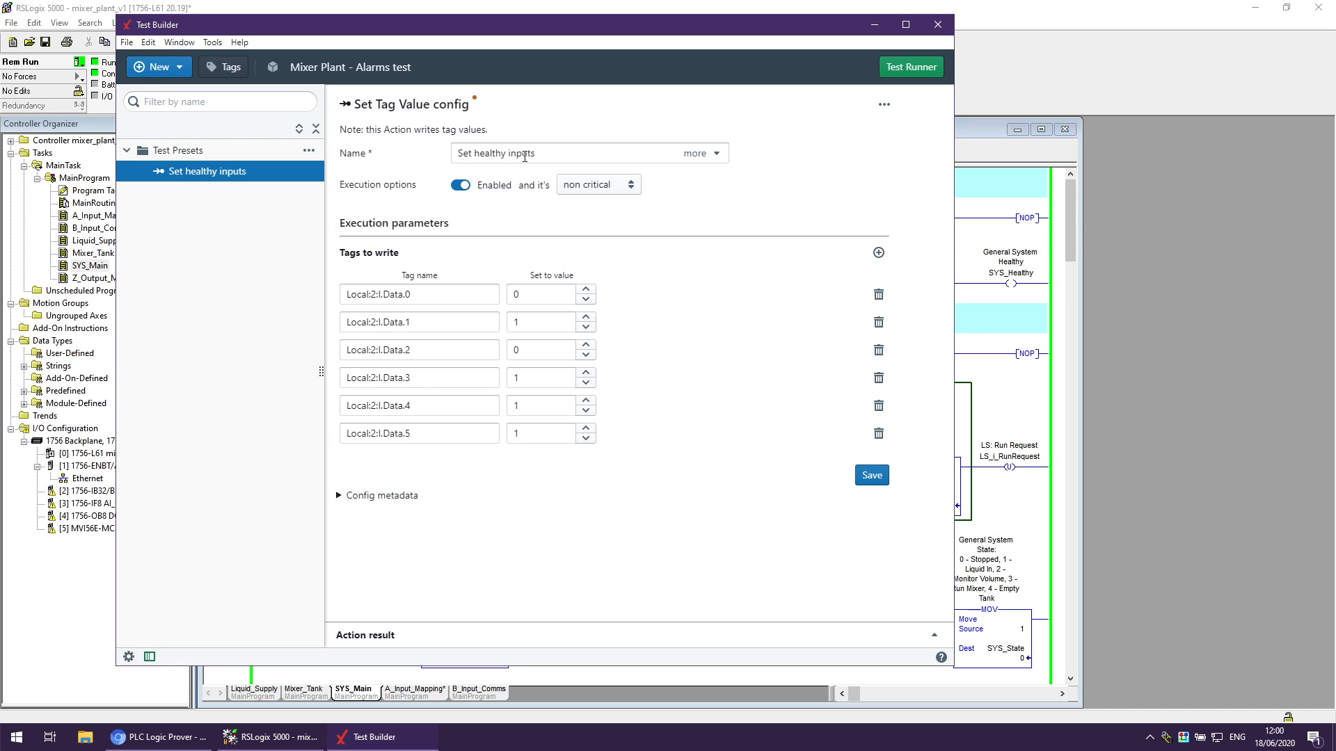
{"action": "left_click", "coordinate": [867, 480]}
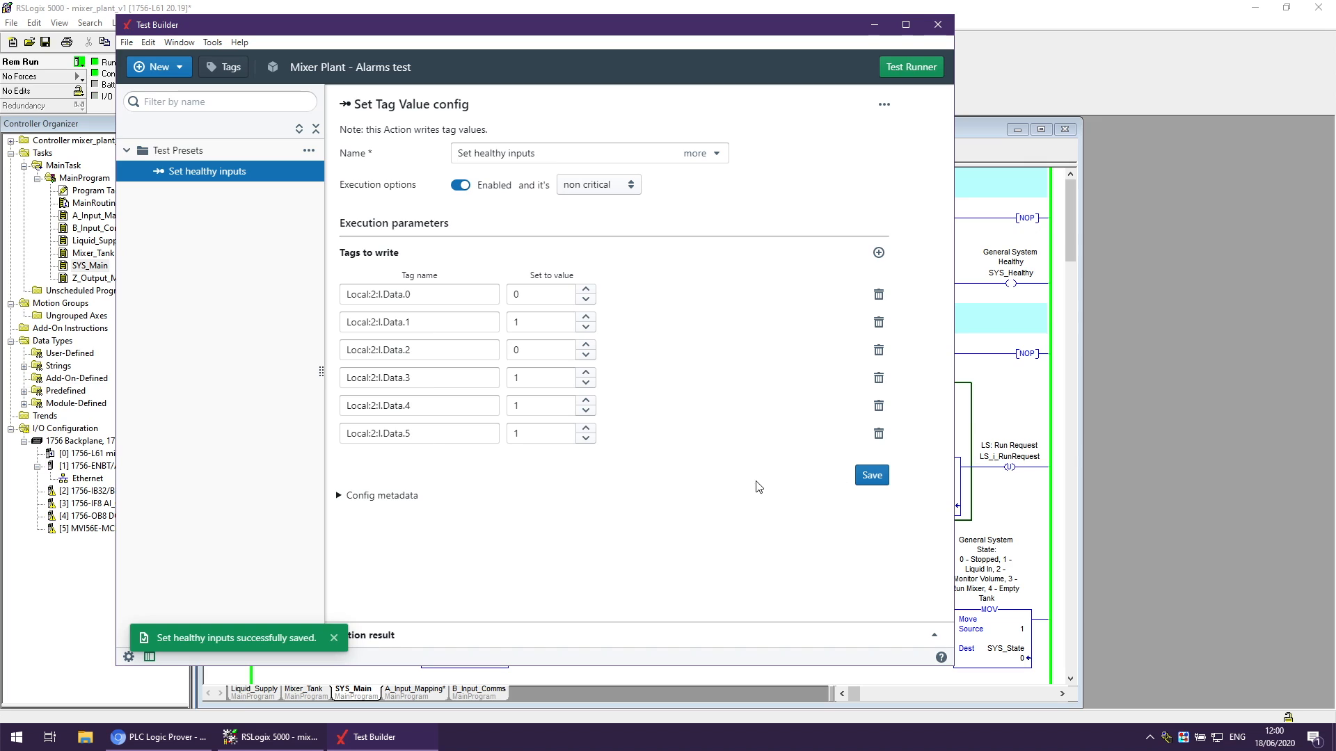
Make the Set healthy inputs action project critical and save it.
{"action": "left_click", "coordinate": [597, 184]}
{"action": "left_click", "coordinate": [596, 230]}
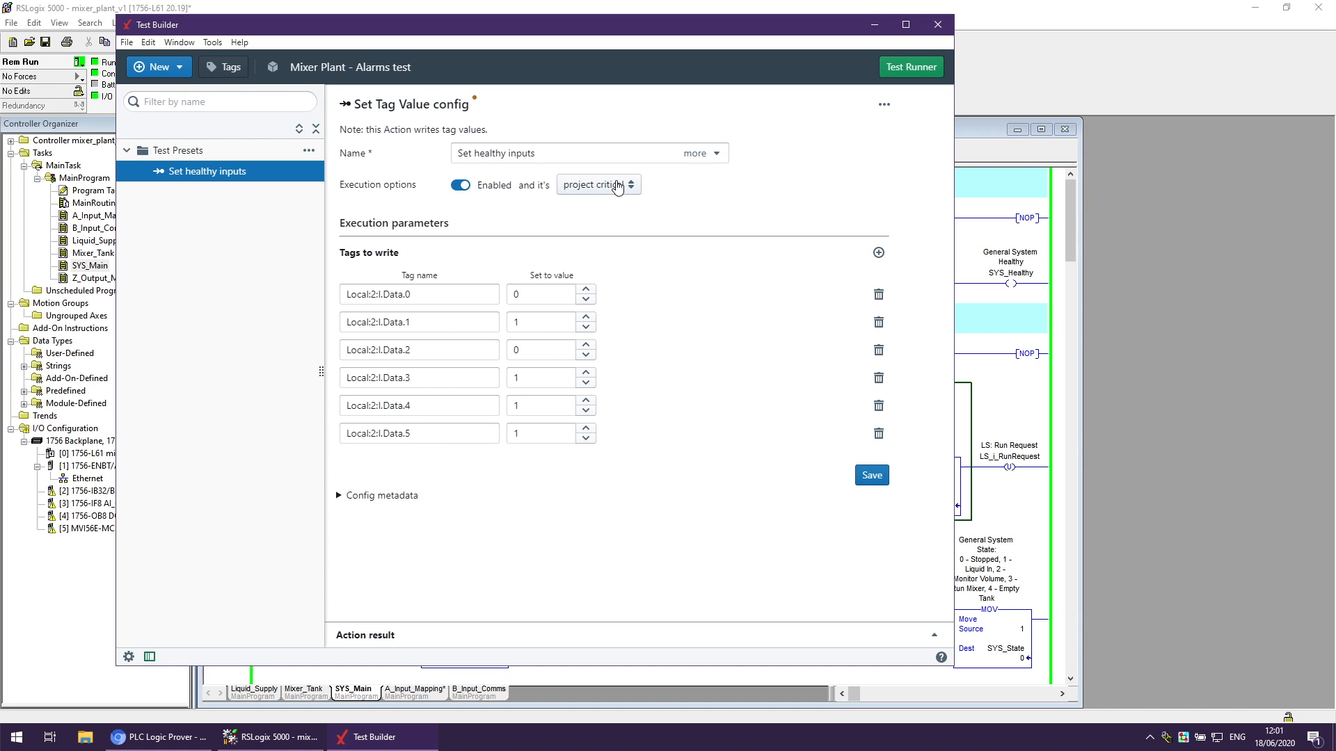
{"action": "left_click", "coordinate": [873, 475]}
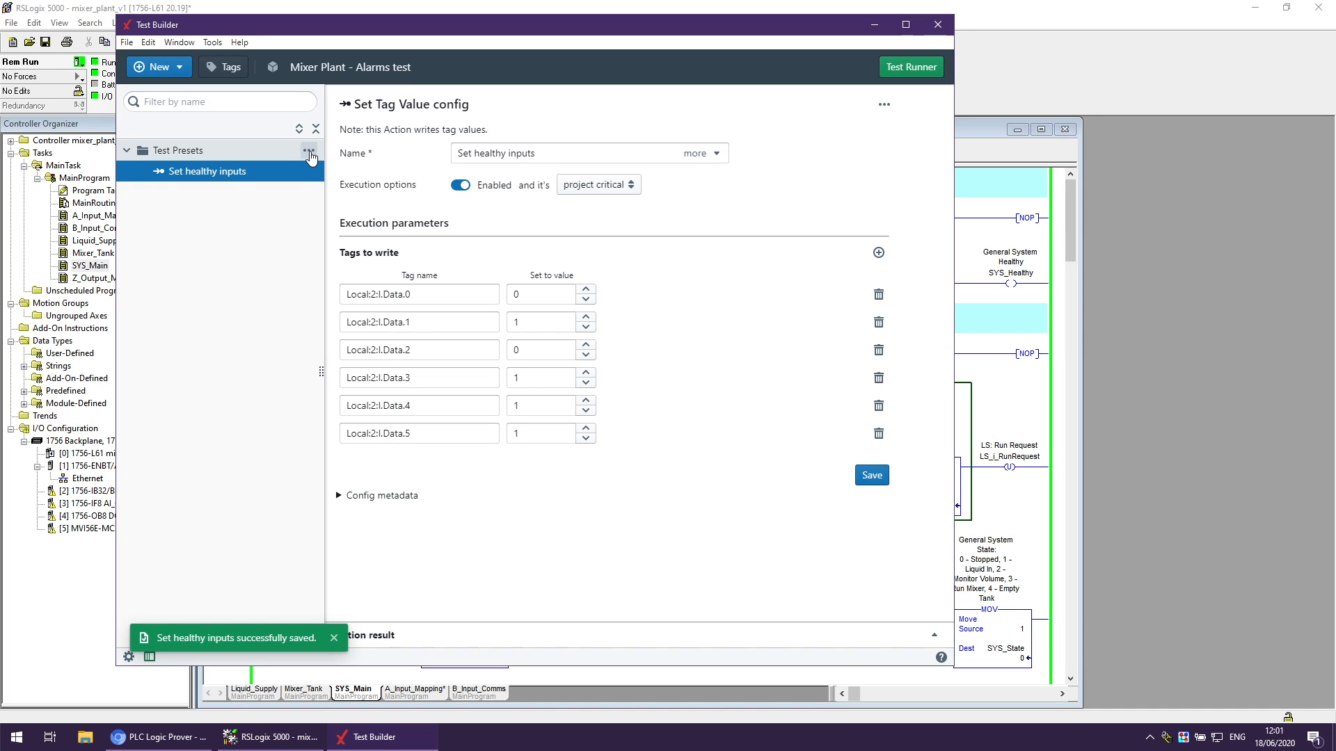
Add a Check Tag Value action named "Totaliser comms fault" as the last action in Test Presets.
{"action": "left_click", "coordinate": [309, 151]}
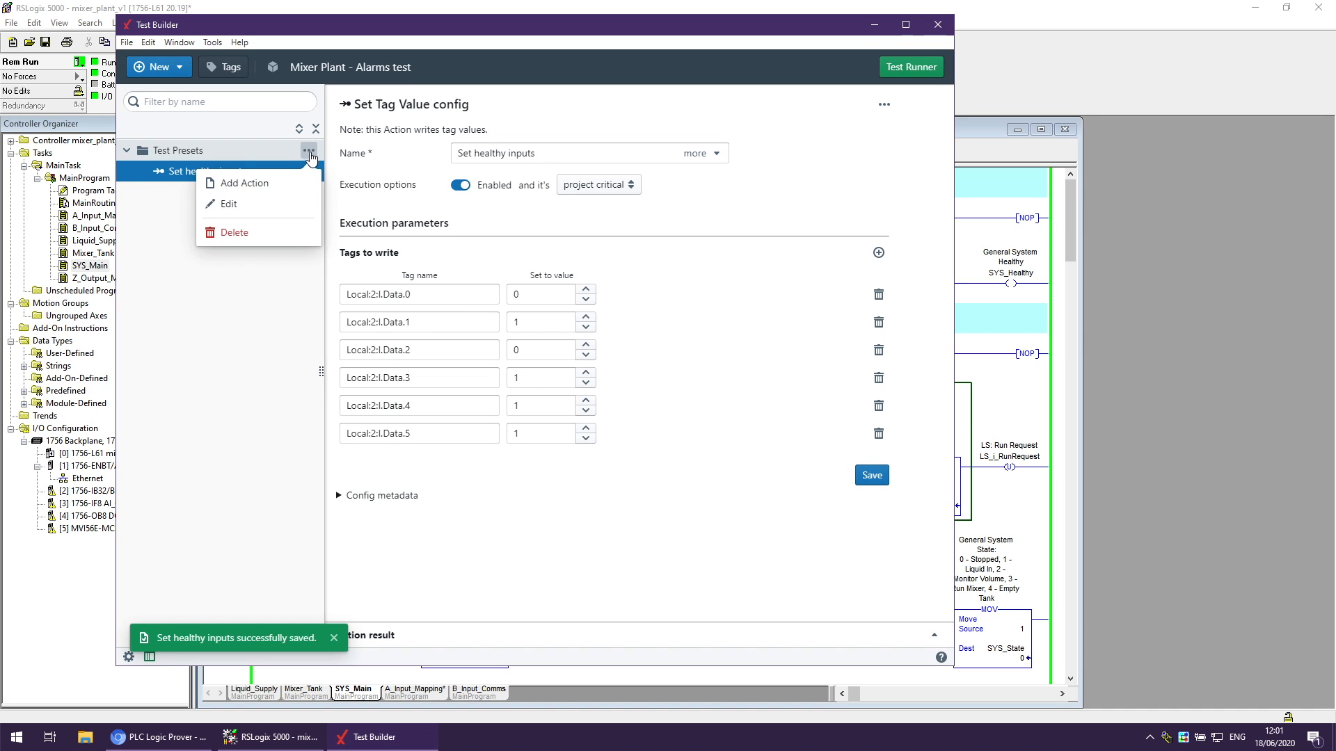
{"action": "left_click", "coordinate": [291, 185]}
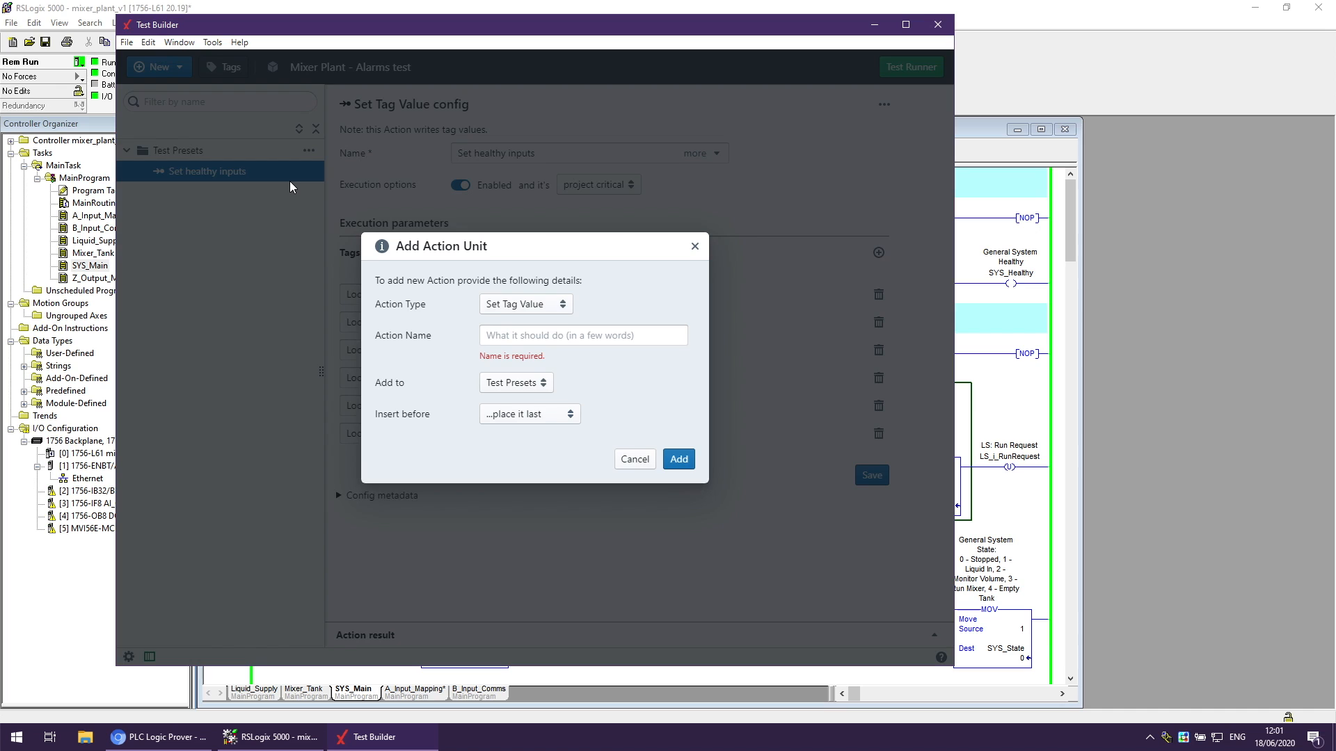
{"action": "left_click", "coordinate": [560, 304]}
{"action": "left_click", "coordinate": [521, 328]}
{"action": "left_click", "coordinate": [548, 335]}
{"action": "type", "text": "Totaliser "}
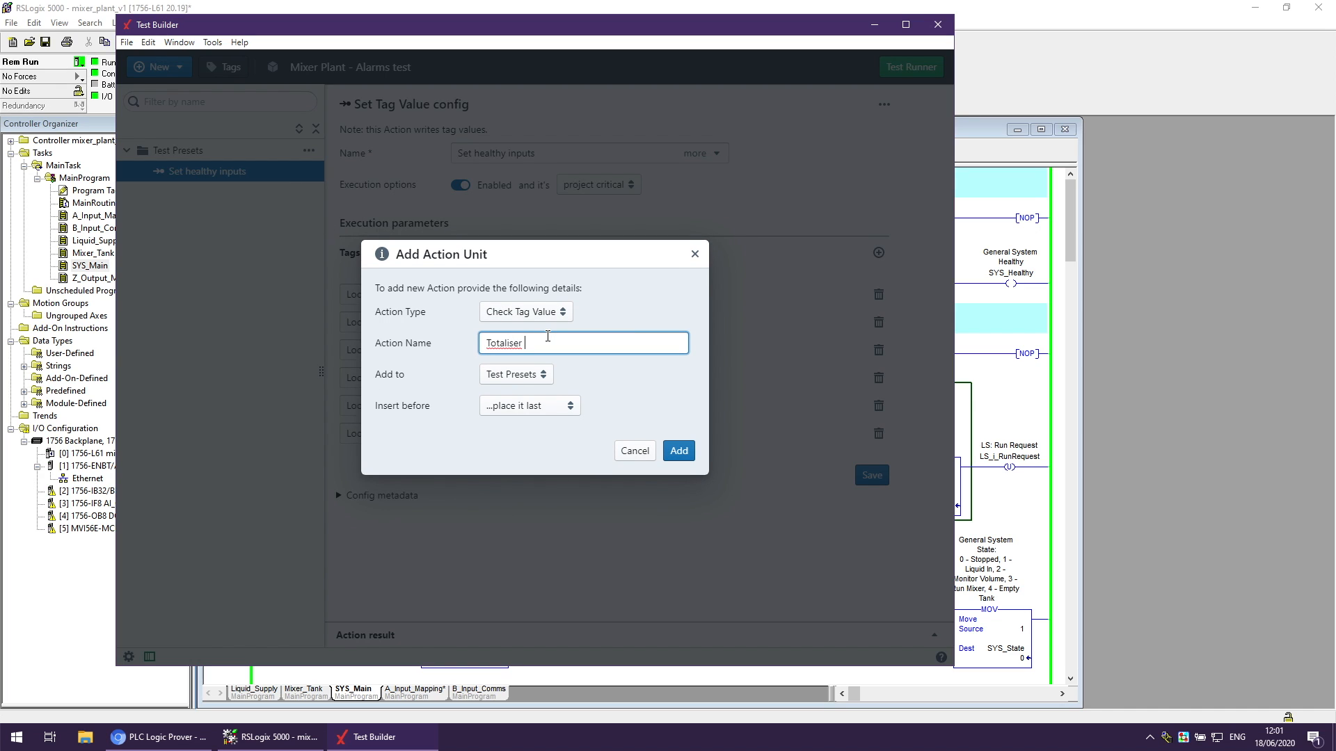
{"action": "type", "text": "comms fault"}
{"action": "left_click", "coordinate": [679, 451]}
Have the Totaliser comms fault action check that TOT_Heartbeat_F equals 1, and save it.
{"action": "left_click", "coordinate": [419, 299]}
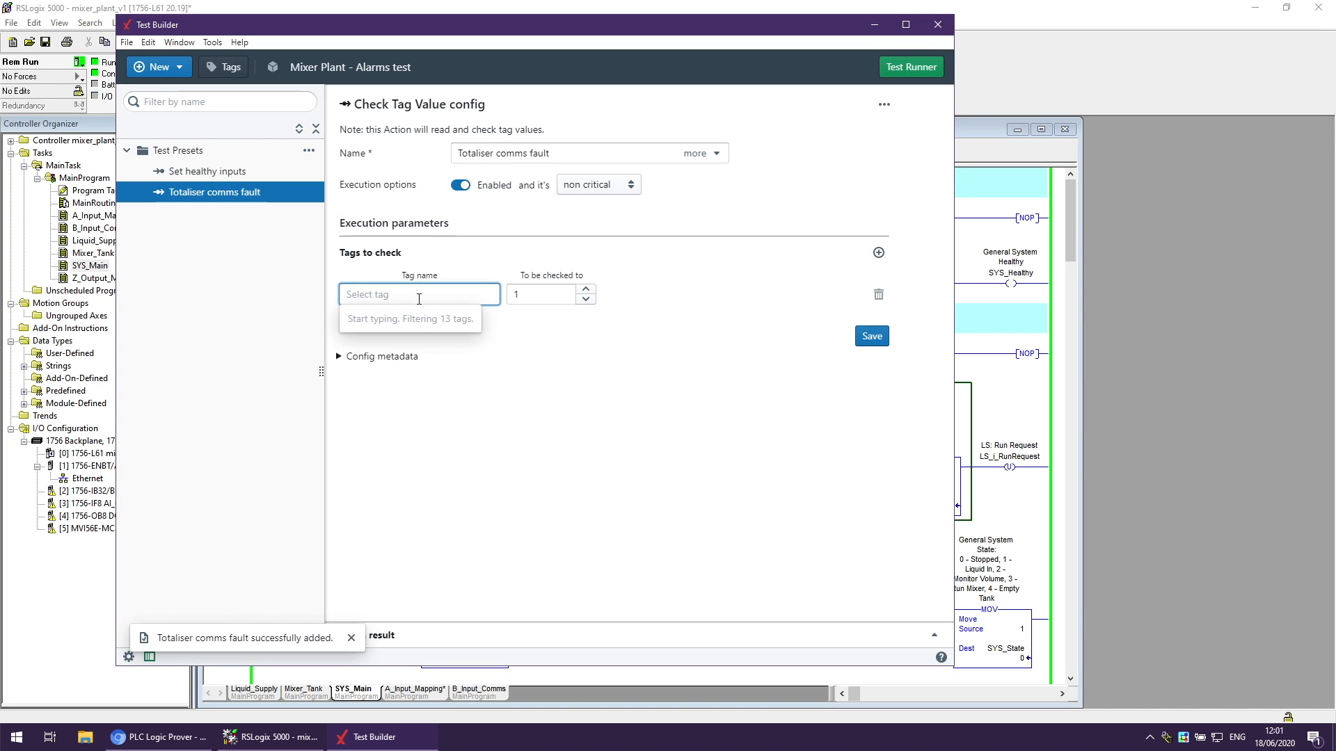
{"action": "type", "text": "tot"}
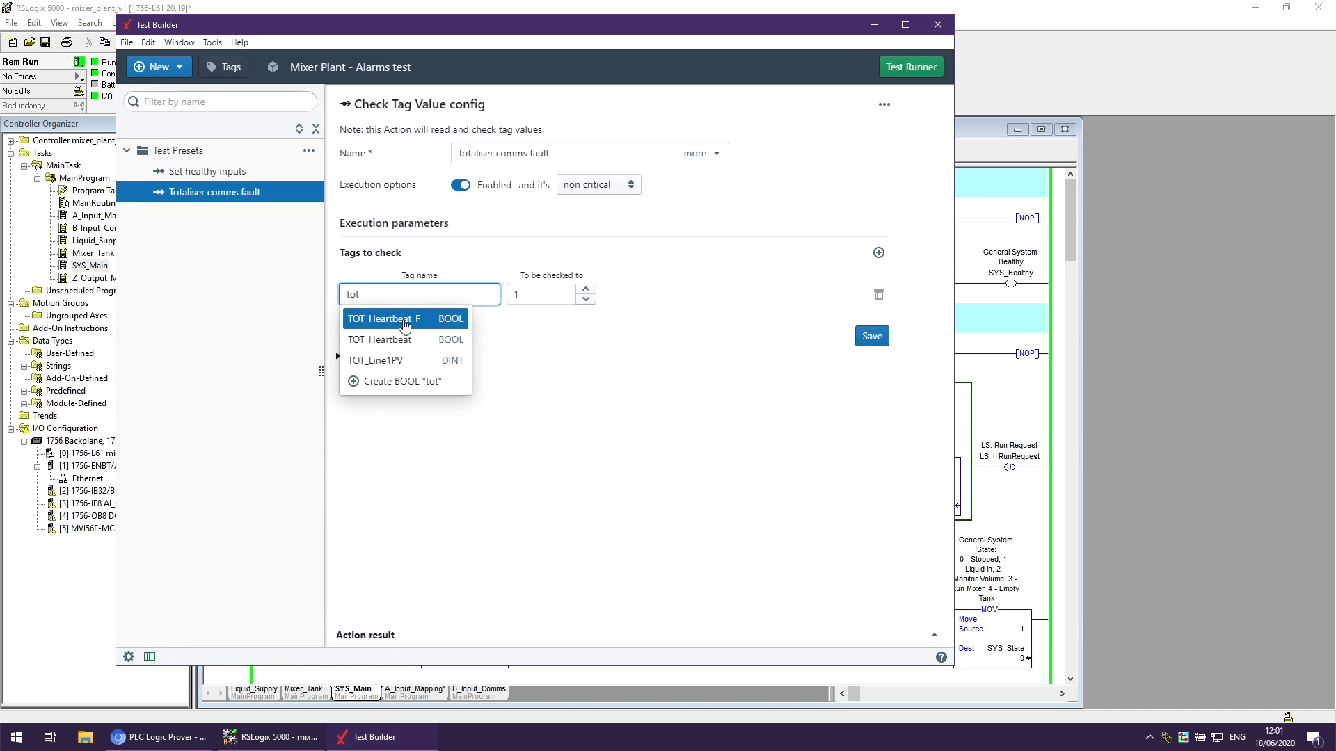
{"action": "left_click", "coordinate": [405, 325]}
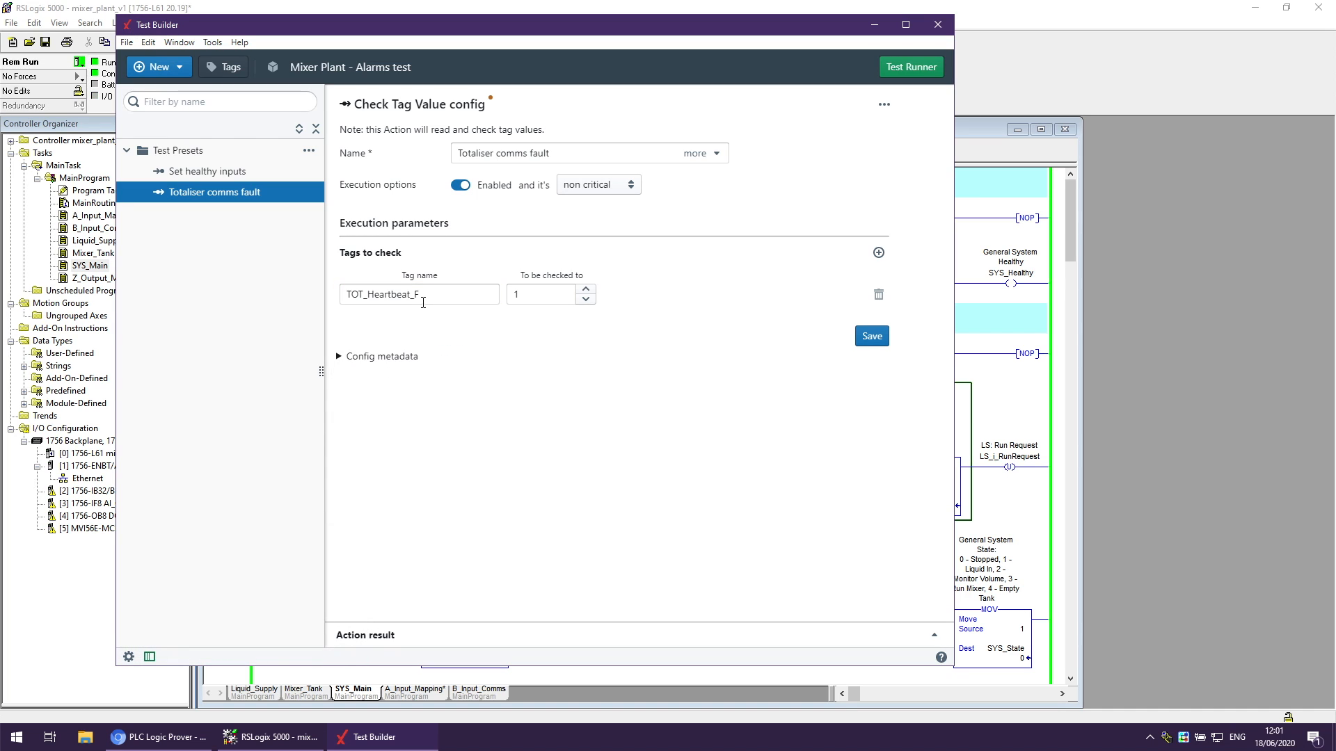
{"action": "left_click", "coordinate": [527, 298]}
{"action": "double_click", "coordinate": [518, 295]}
{"action": "left_click", "coordinate": [873, 338]}
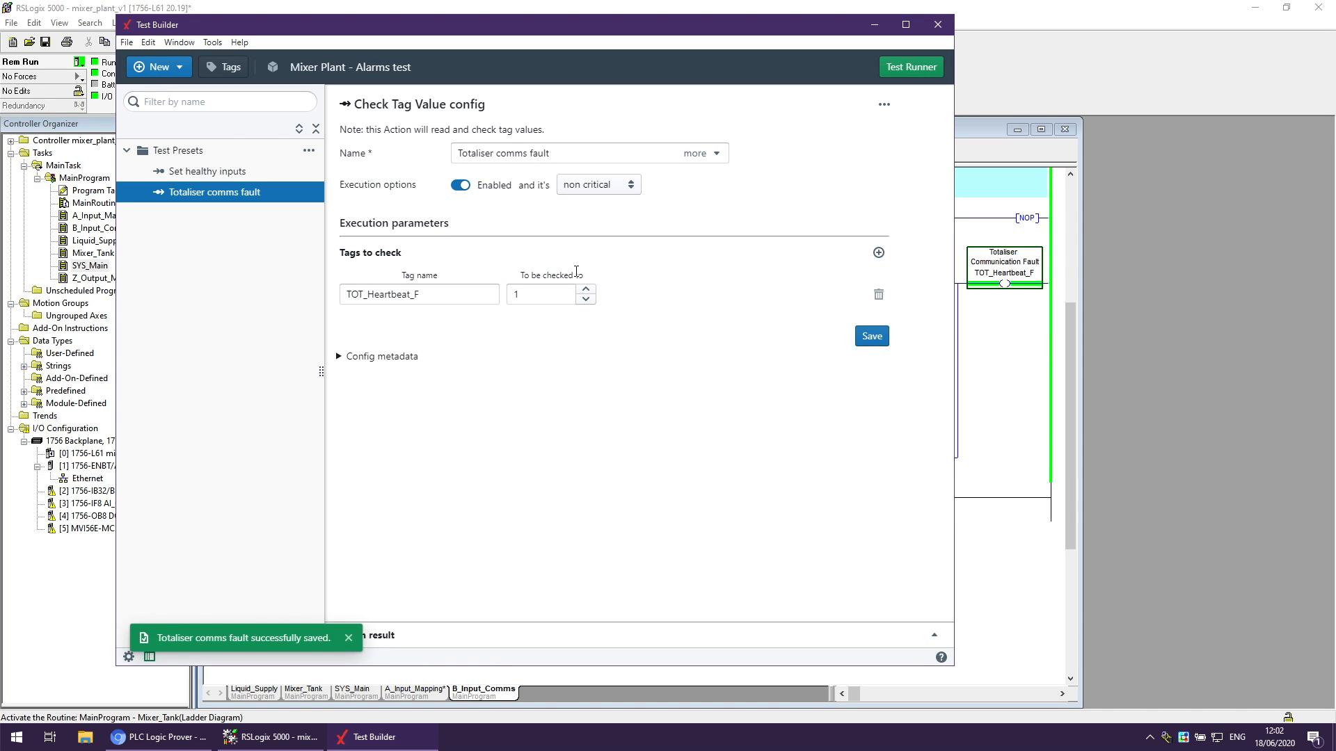
Add a Heartbeat action named "Totaliser healthy comms" as the last action in Test Presets.
{"action": "left_click", "coordinate": [308, 150]}
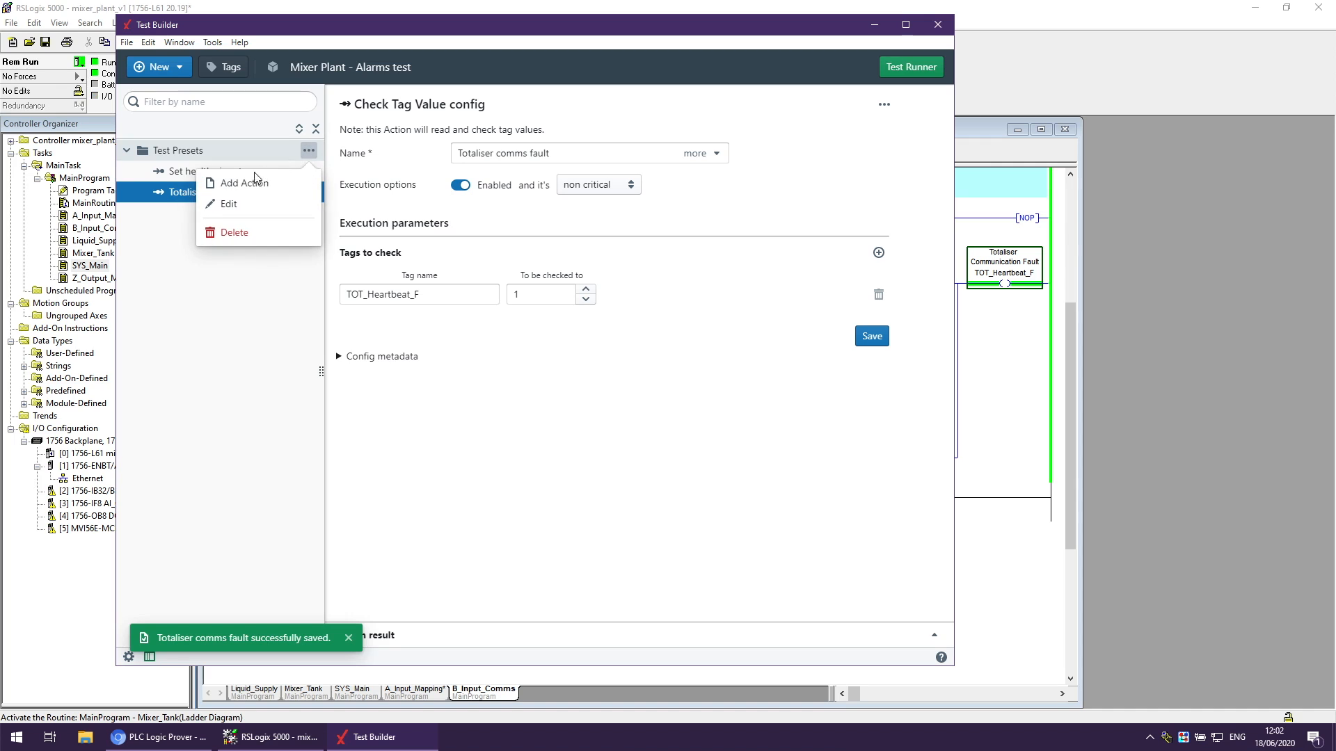
{"action": "left_click", "coordinate": [245, 184]}
{"action": "left_click", "coordinate": [544, 305]}
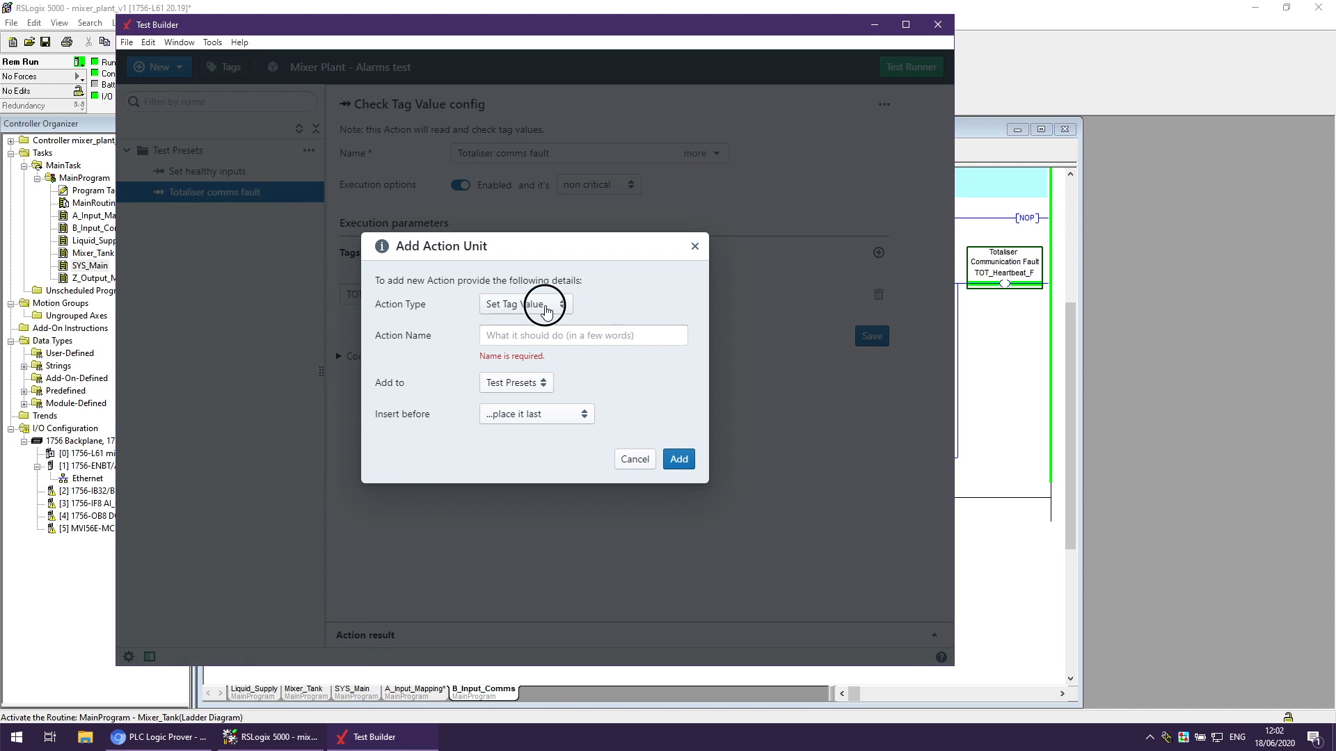
{"action": "left_click", "coordinate": [537, 364]}
{"action": "left_click", "coordinate": [525, 337]}
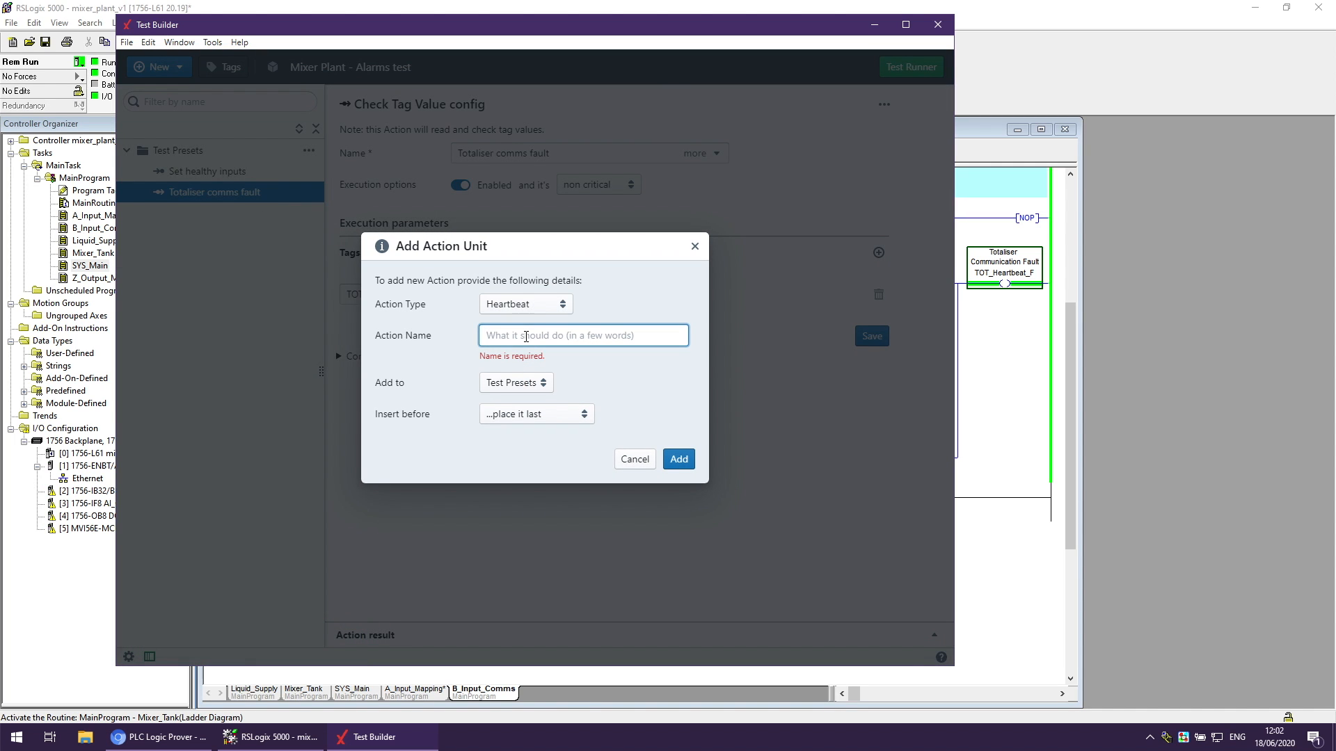
{"action": "type", "text": "Totaliser "}
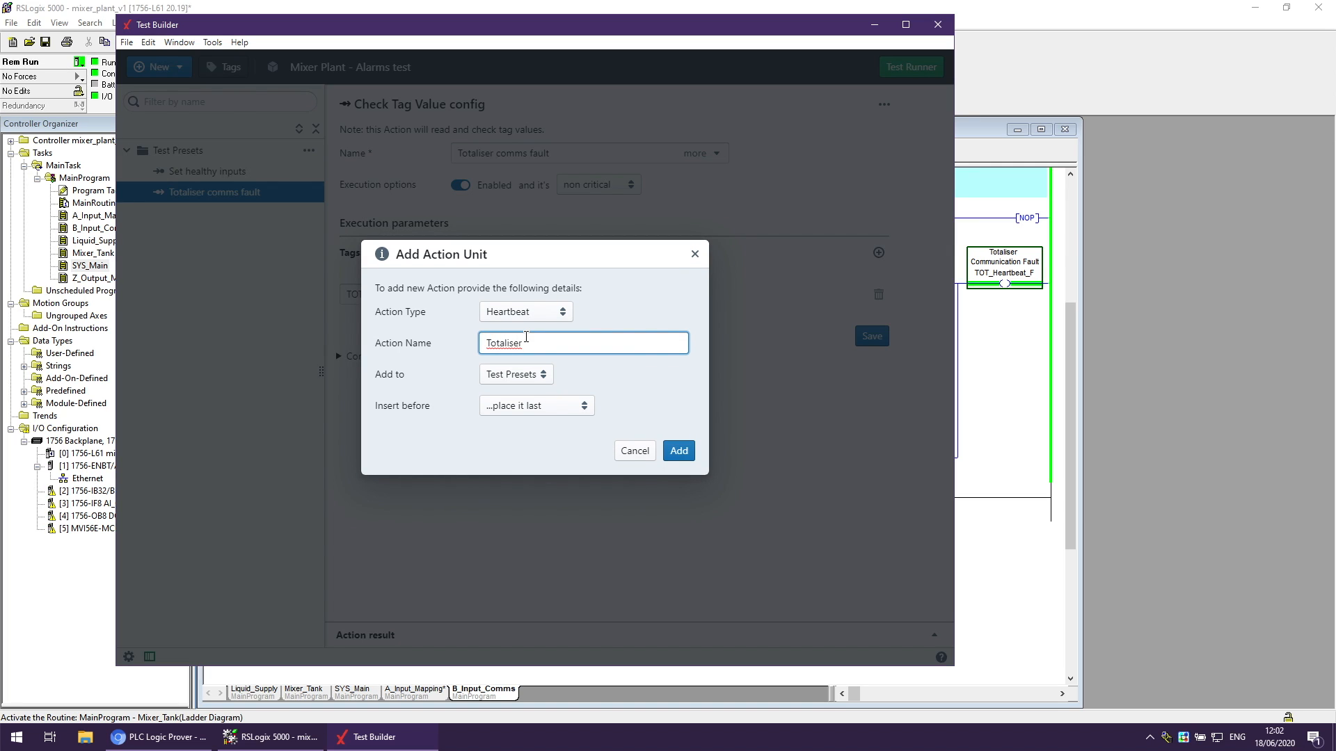
{"action": "type", "text": "healthy comms"}
{"action": "left_click", "coordinate": [678, 451]}
Assign TOT_Heartbeat as the heartbeat tag, pulsing from 0 to 1 each 1 s for the entire test, and save the action.
{"action": "left_click", "coordinate": [454, 349]}
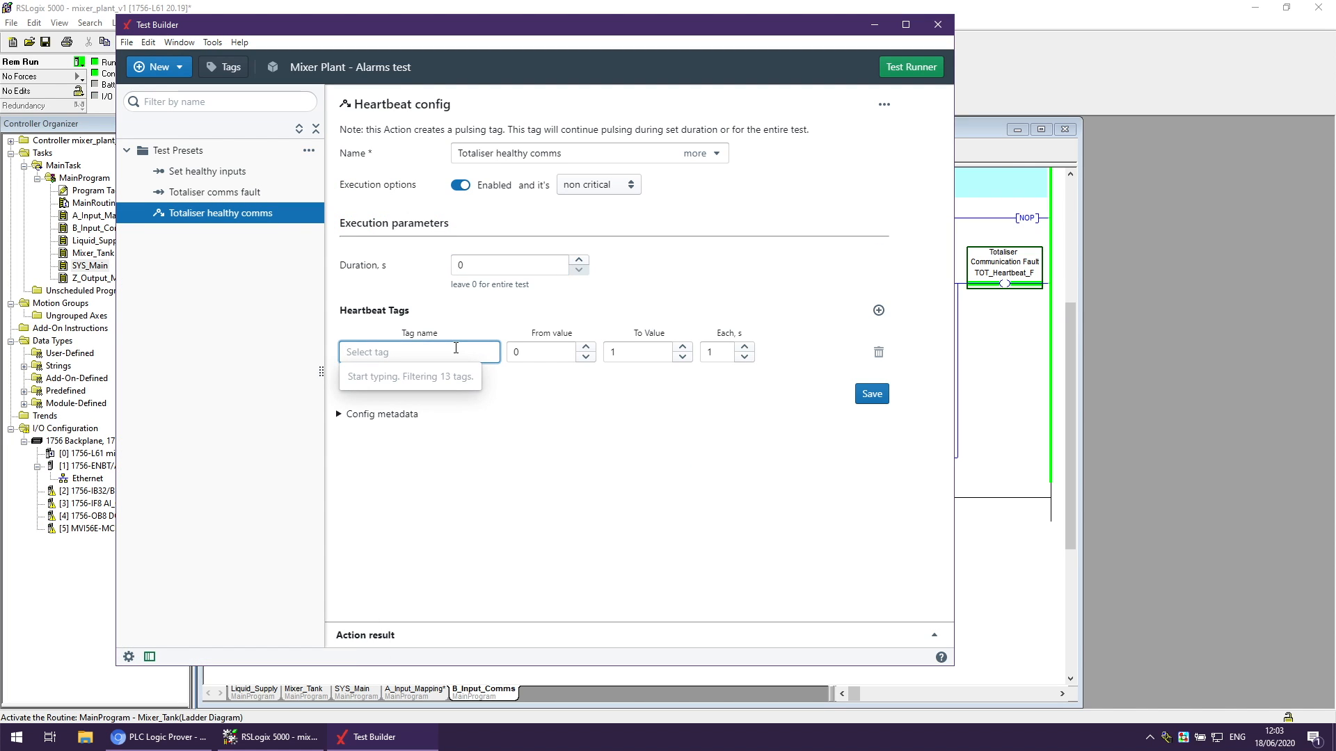
{"action": "type", "text": "tot"}
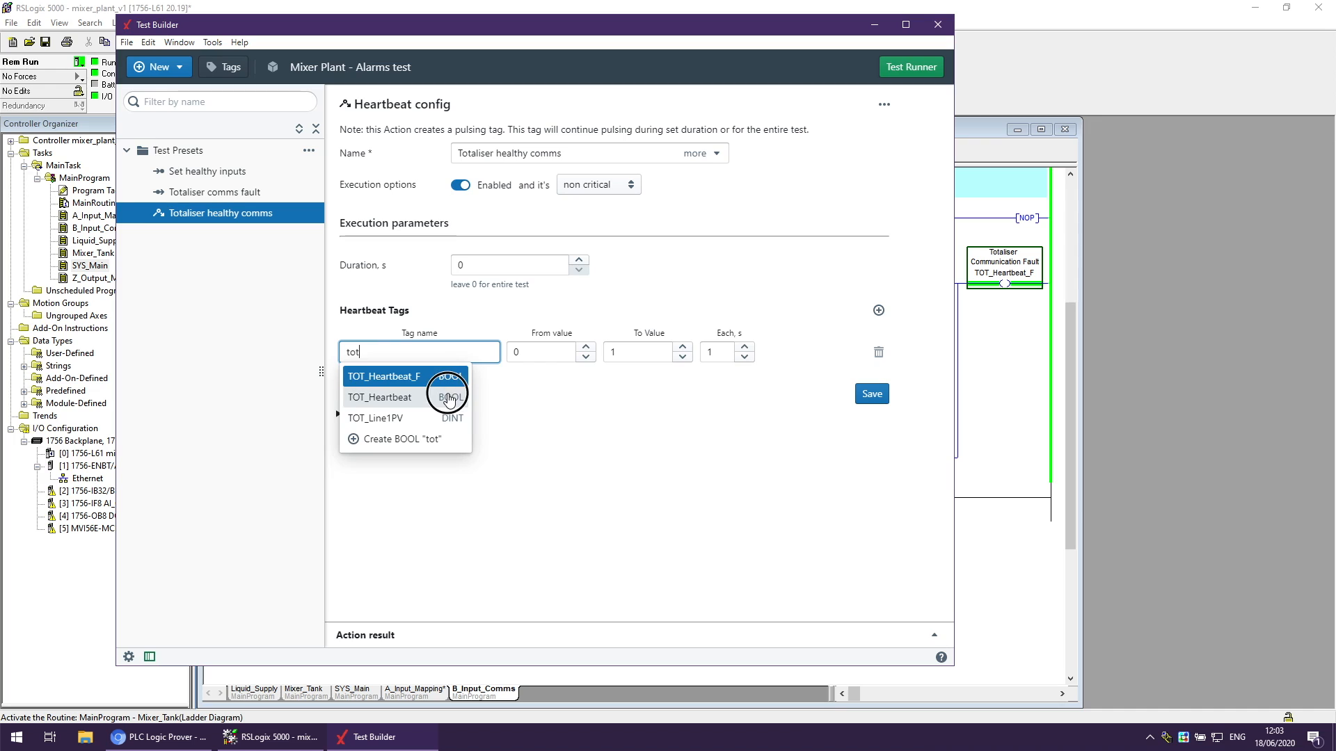
{"action": "left_click", "coordinate": [448, 397]}
{"action": "left_click", "coordinate": [532, 349]}
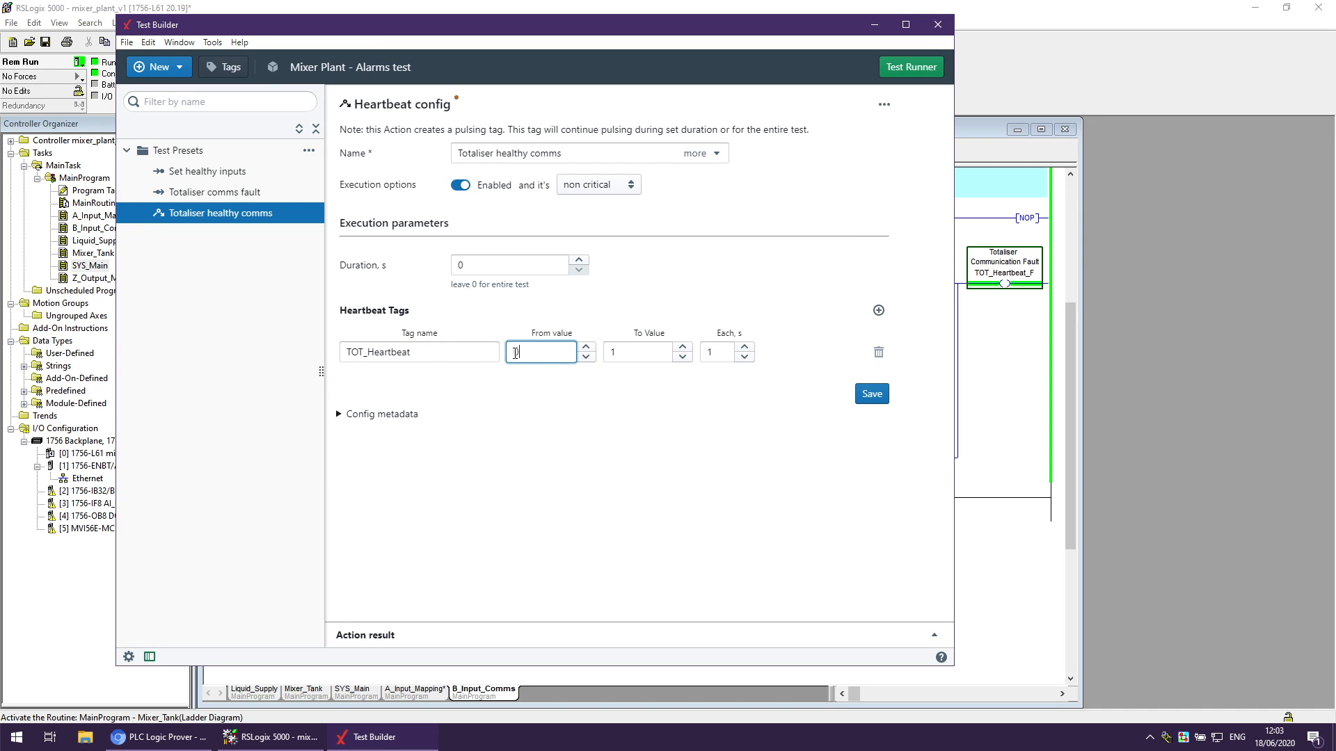
{"action": "left_click", "coordinate": [632, 351]}
{"action": "left_click", "coordinate": [616, 352]}
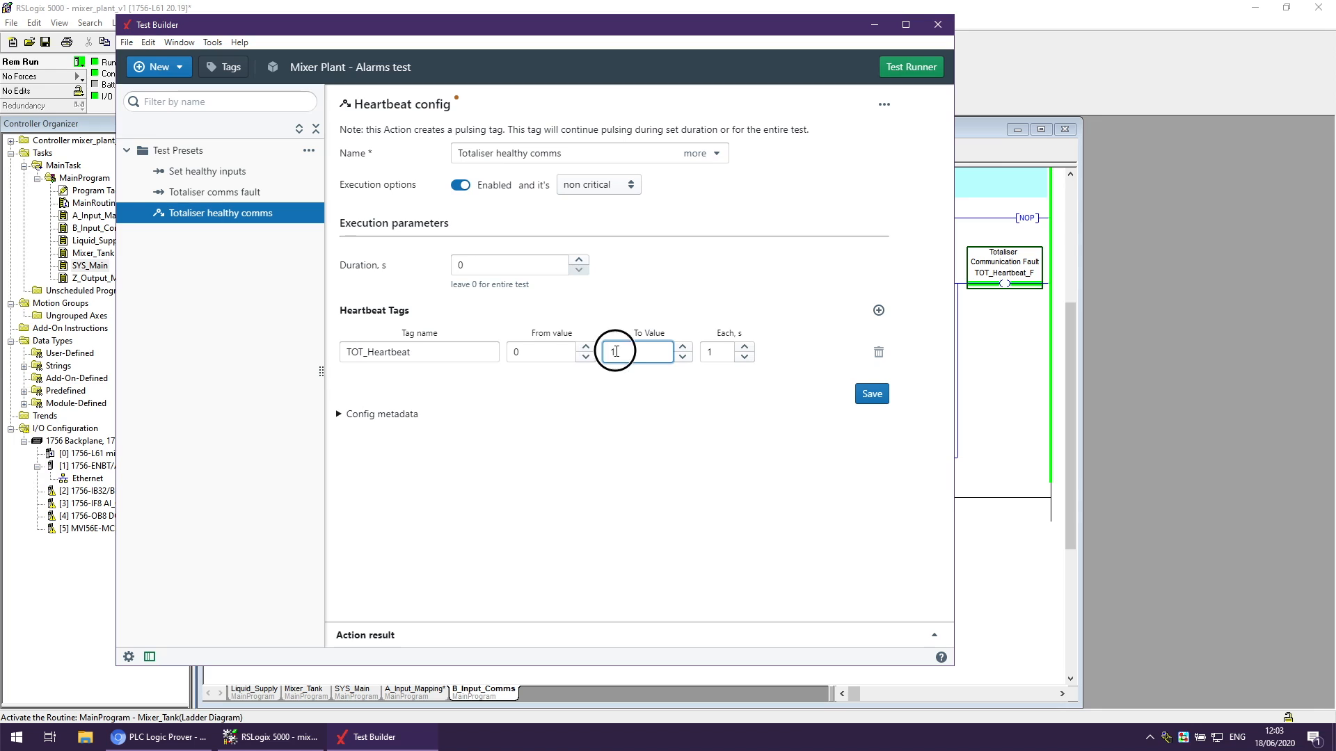
{"action": "left_click", "coordinate": [742, 352]}
{"action": "left_click", "coordinate": [863, 395]}
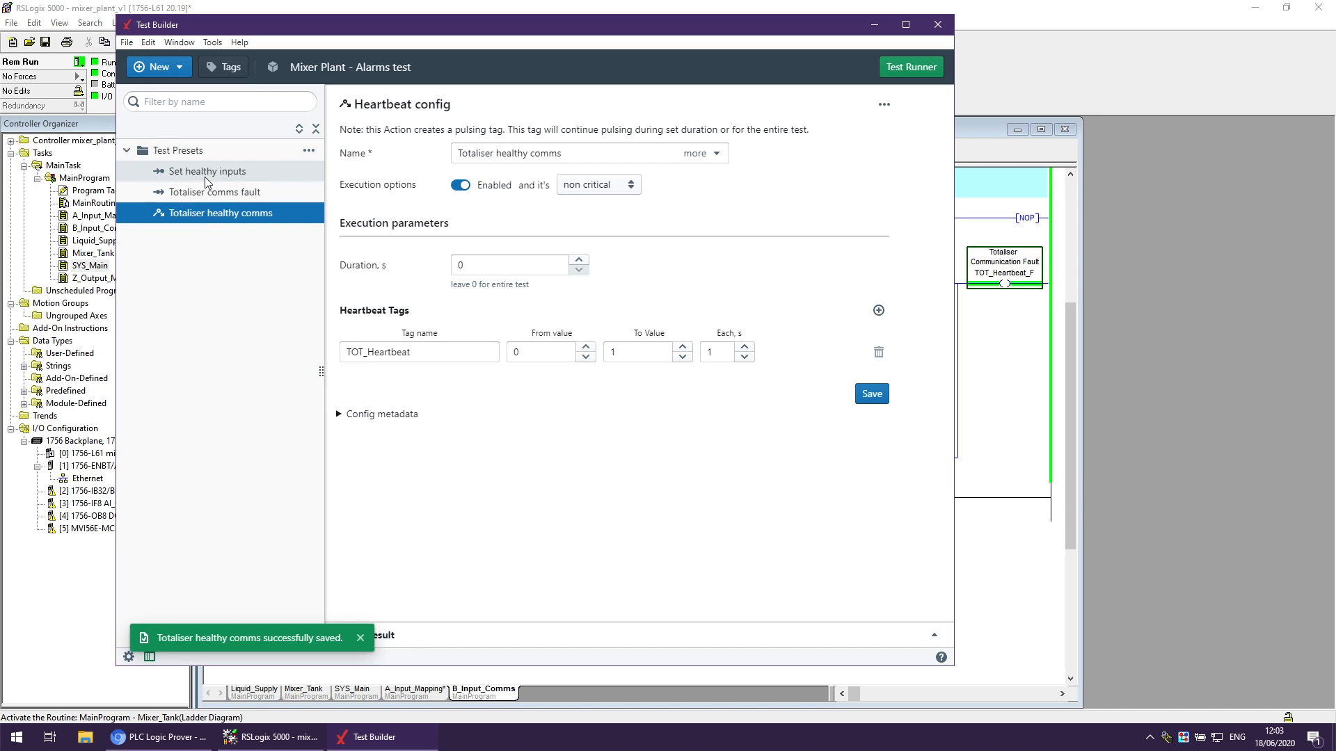
Add a Reset Tag Value action named "Press Reset PB" as the last action in Test Presets.
{"action": "left_click", "coordinate": [308, 151]}
{"action": "left_click", "coordinate": [293, 180]}
{"action": "left_click", "coordinate": [540, 304]}
{"action": "left_click", "coordinate": [530, 349]}
{"action": "left_click", "coordinate": [529, 338]}
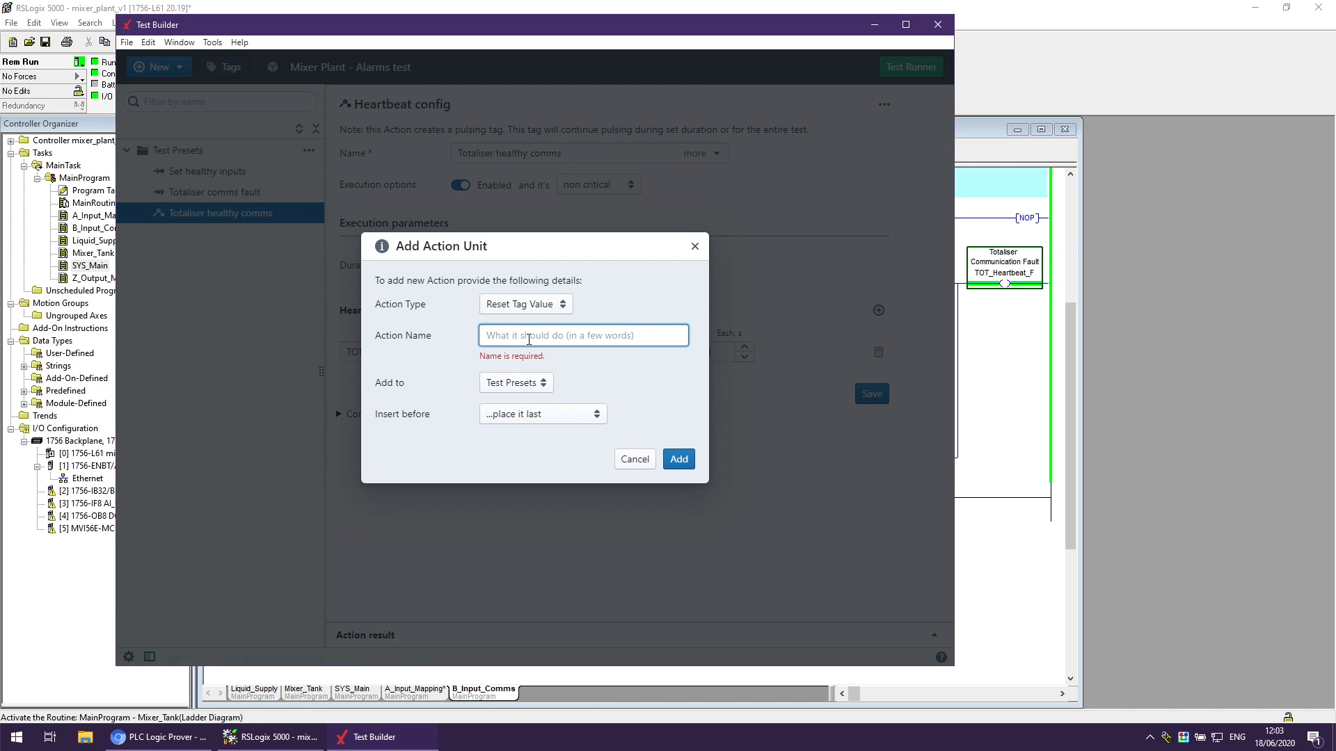
{"action": "type", "text": "Press Reset PB"}
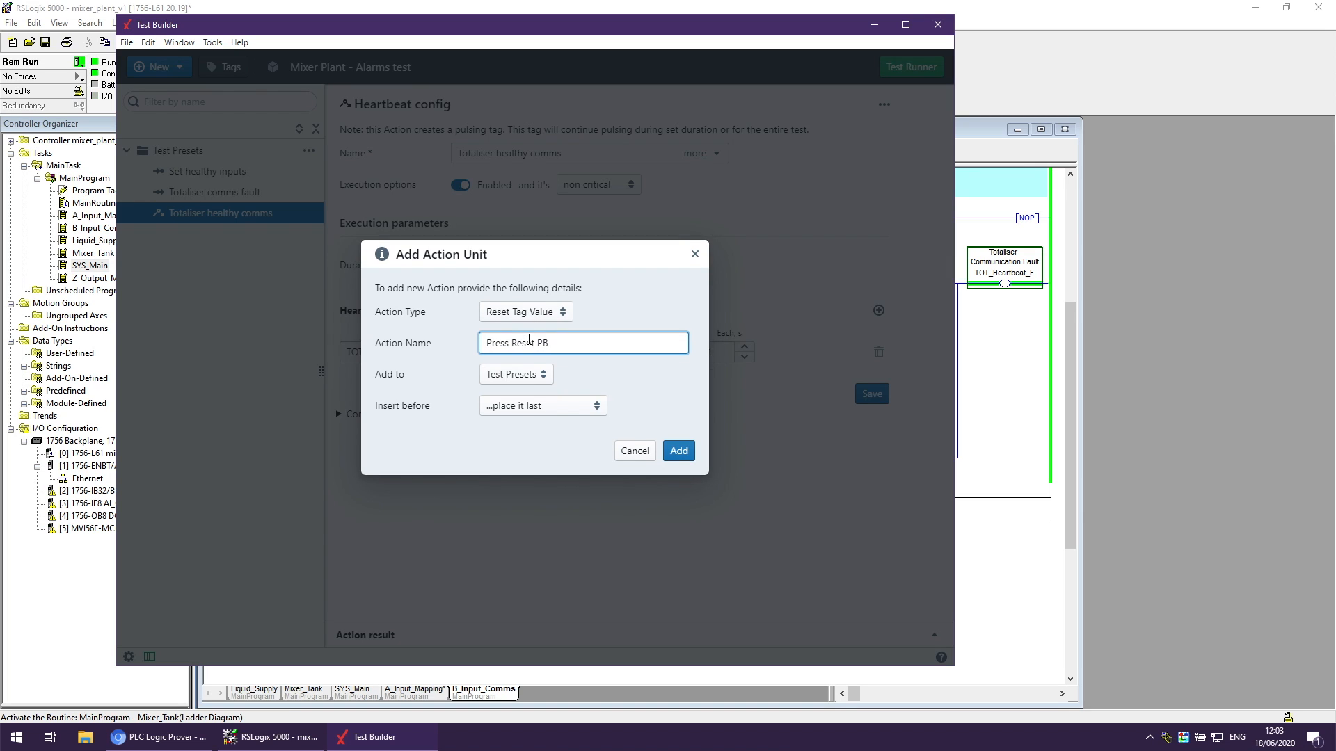
{"action": "left_click", "coordinate": [678, 451]}
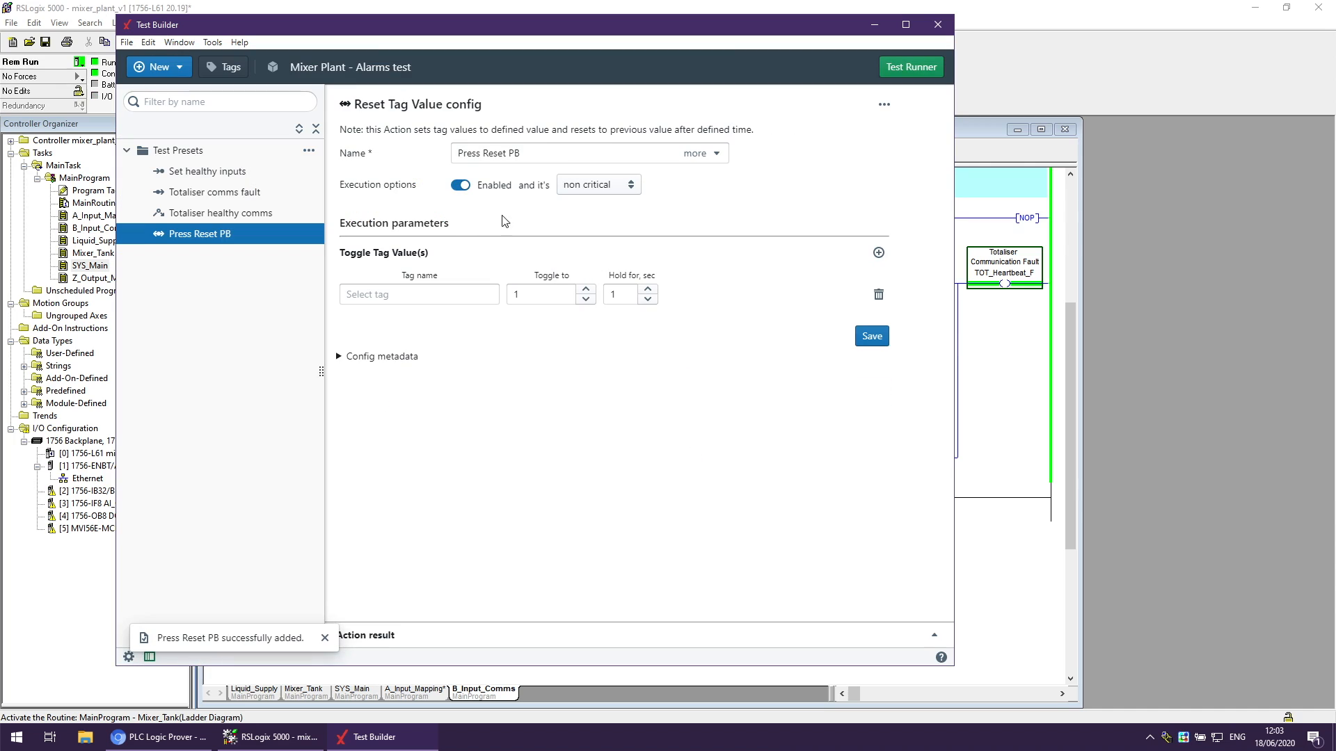
Have the Press Reset PB action toggle Local:2:I.Data.2 to 1, hold it for 0.5 s, and save it.
{"action": "left_click", "coordinate": [424, 294]}
{"action": "type", "text": "local"}
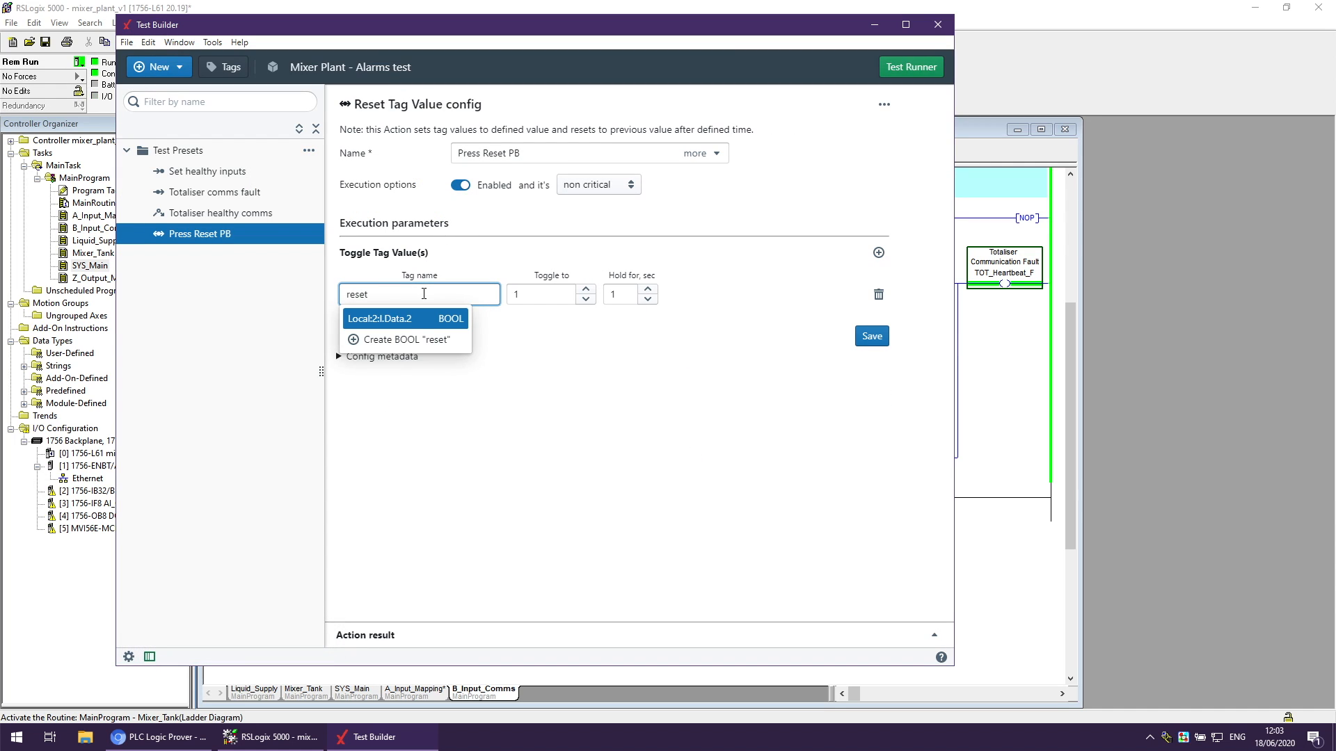
{"action": "left_click", "coordinate": [405, 317]}
{"action": "left_click", "coordinate": [528, 298]}
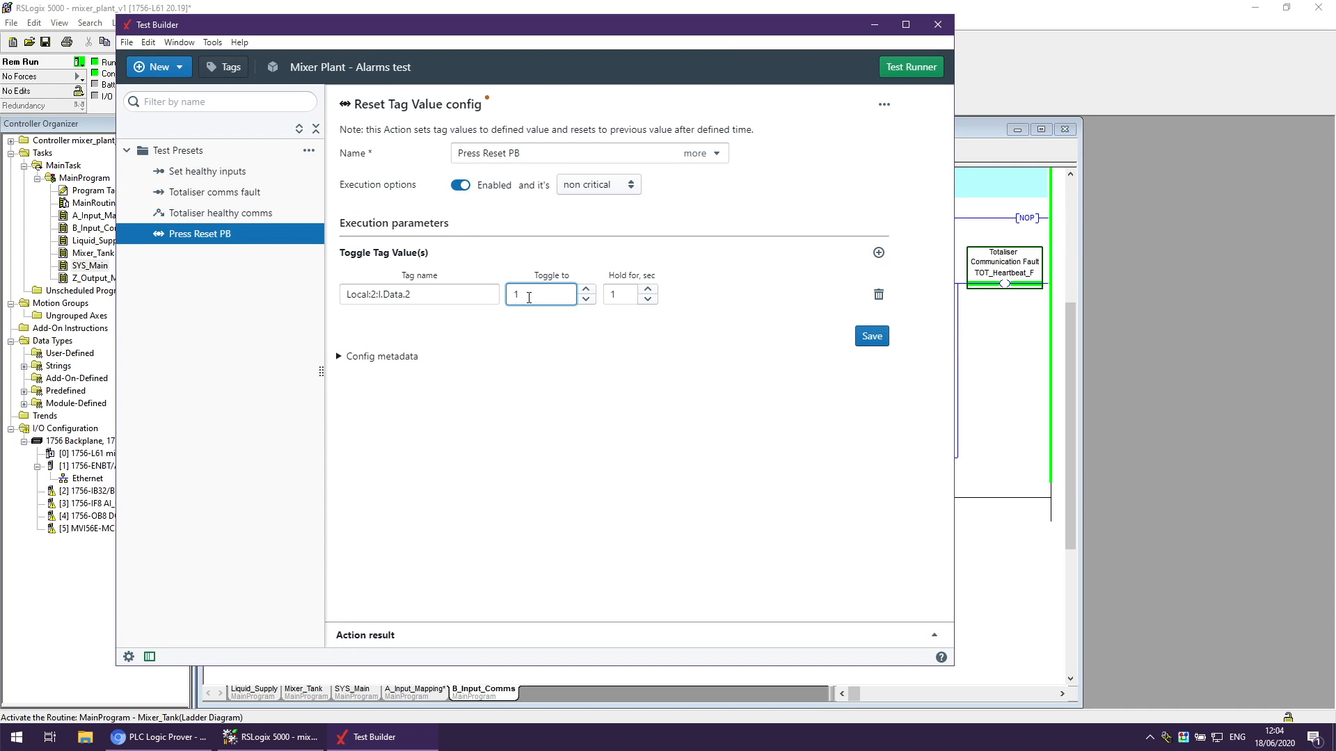
{"action": "double_click", "coordinate": [620, 294]}
{"action": "type", "text": "0.5"}
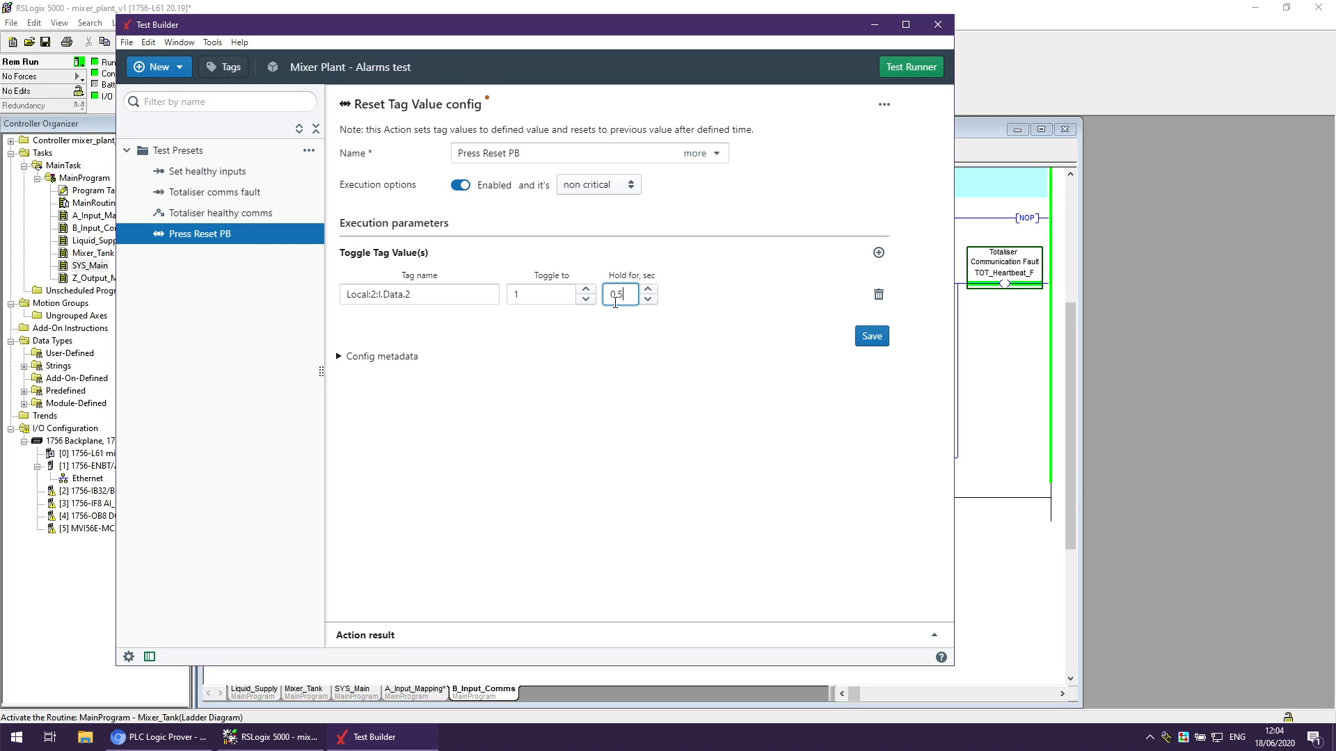
{"action": "left_click", "coordinate": [862, 337]}
Create an enabled action set named "Protection Alarms" as the last set in the project.
{"action": "left_click", "coordinate": [178, 68]}
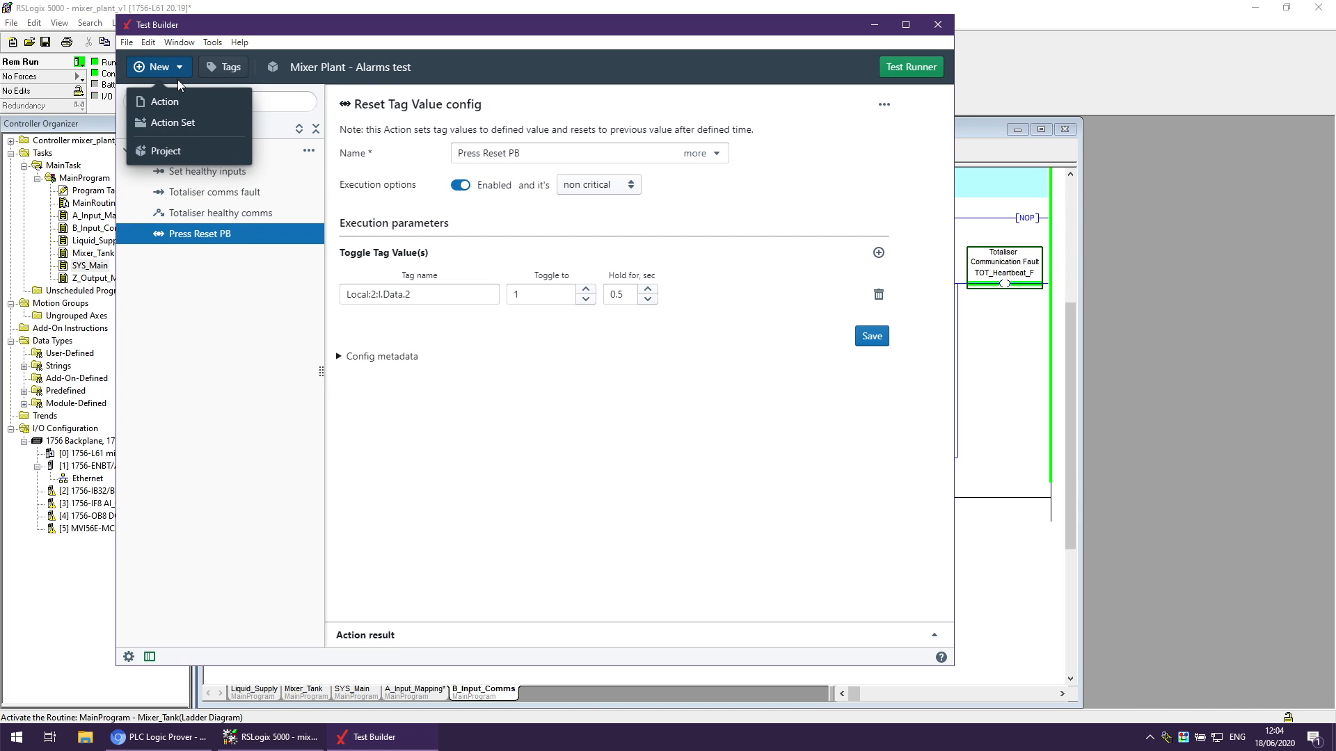
{"action": "left_click", "coordinate": [182, 122]}
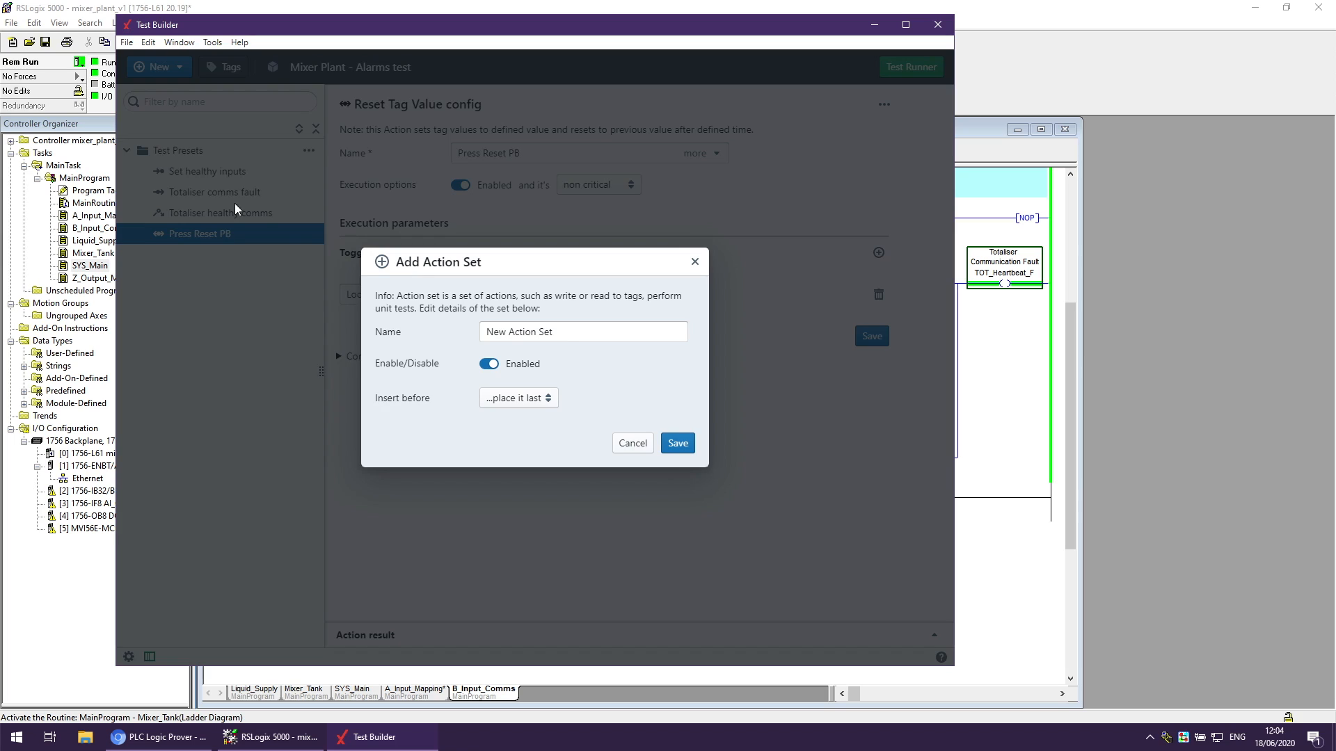
{"action": "triple_click", "coordinate": [578, 329]}
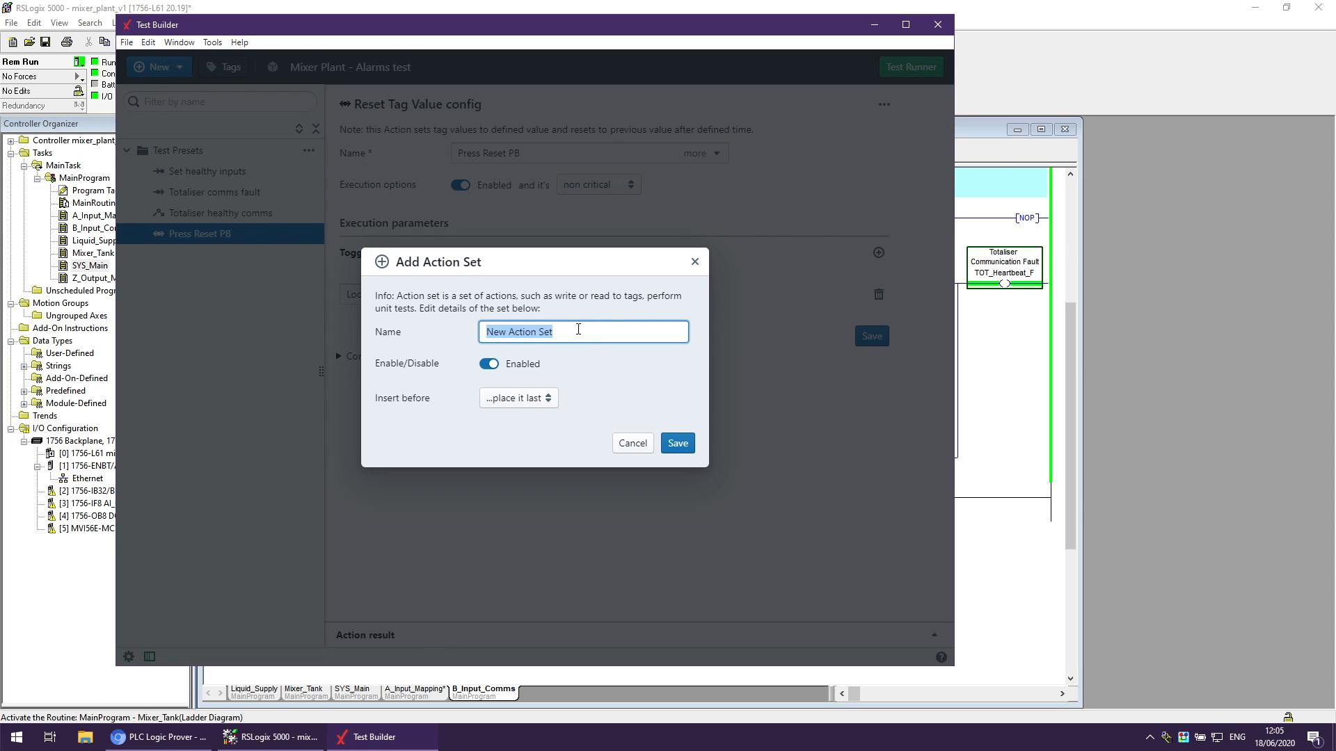
{"action": "type", "text": "Protection Alarms"}
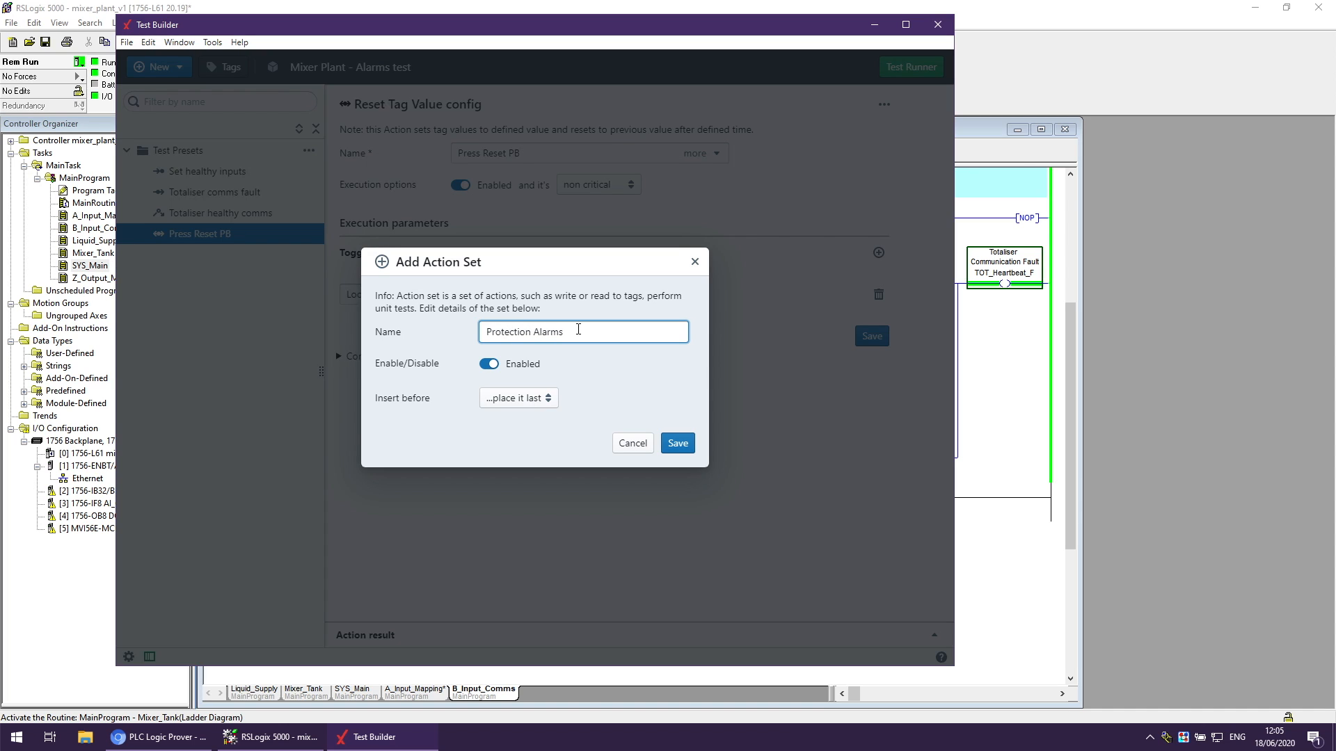
{"action": "left_click", "coordinate": [674, 443]}
Add a Check Tag Value action named "Check system healthy" as the last action in Protection Alarms.
{"action": "left_click", "coordinate": [308, 255]}
{"action": "left_click", "coordinate": [281, 288]}
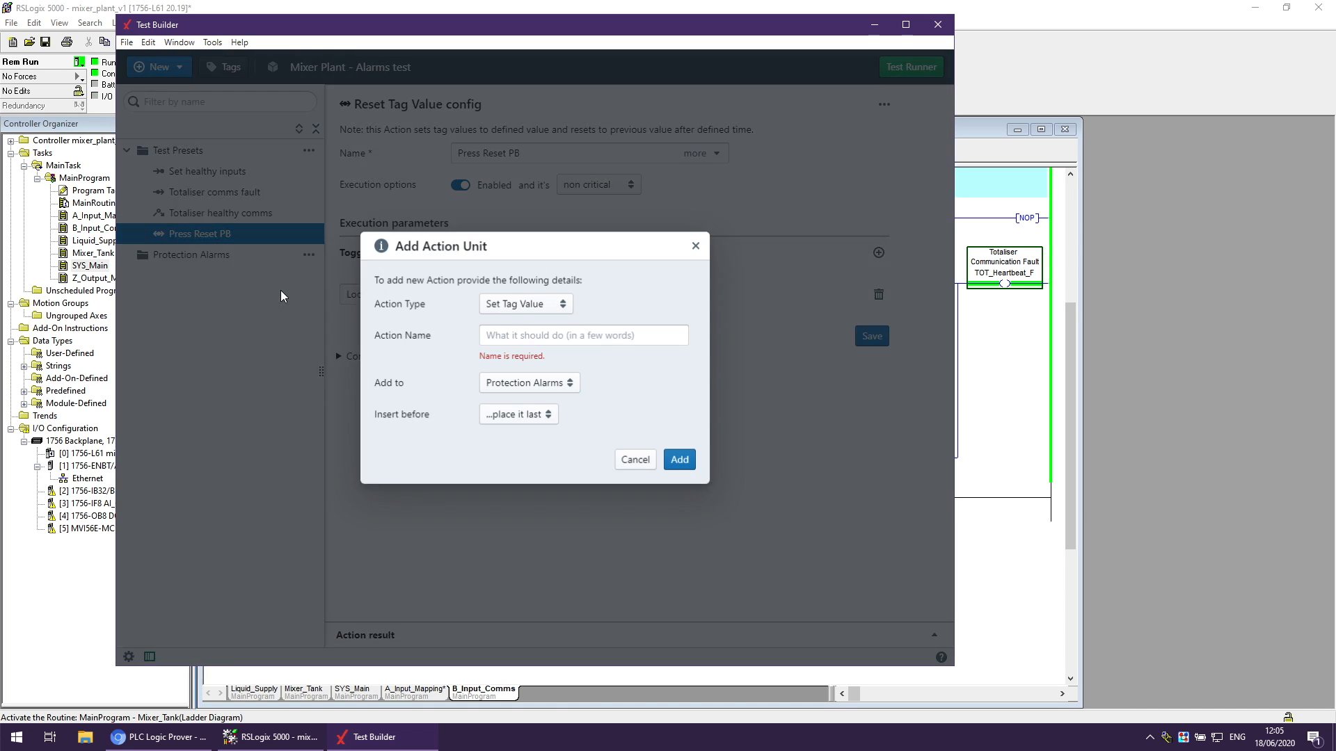
{"action": "left_click", "coordinate": [529, 317]}
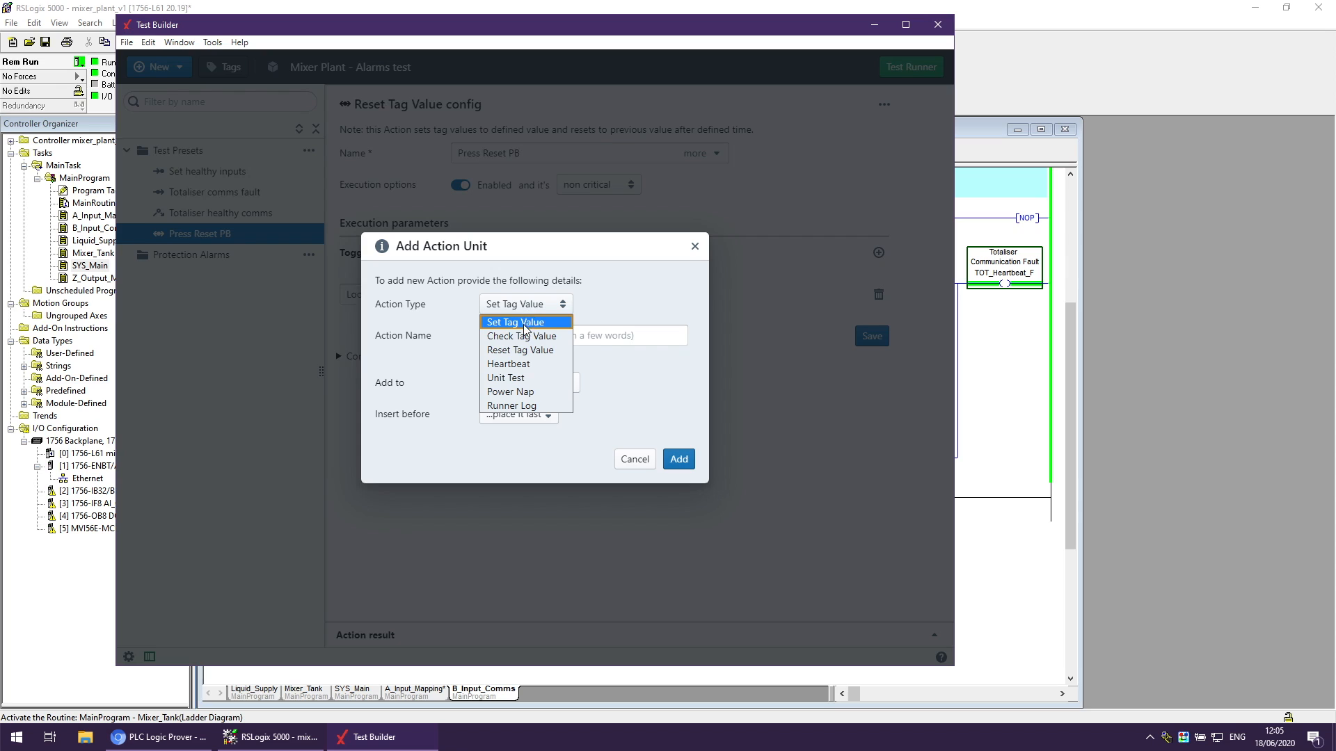
{"action": "left_click", "coordinate": [525, 335]}
{"action": "left_click", "coordinate": [525, 334]}
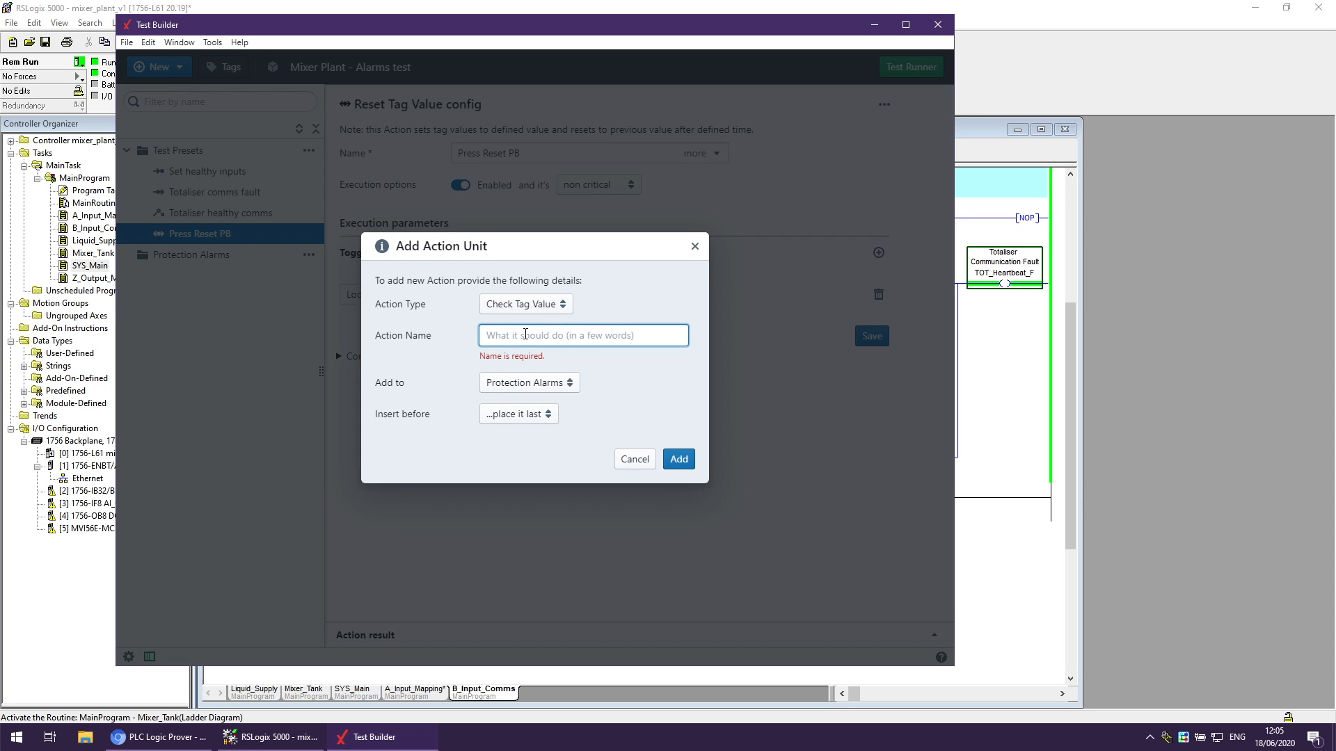
{"action": "type", "text": "Check system"}
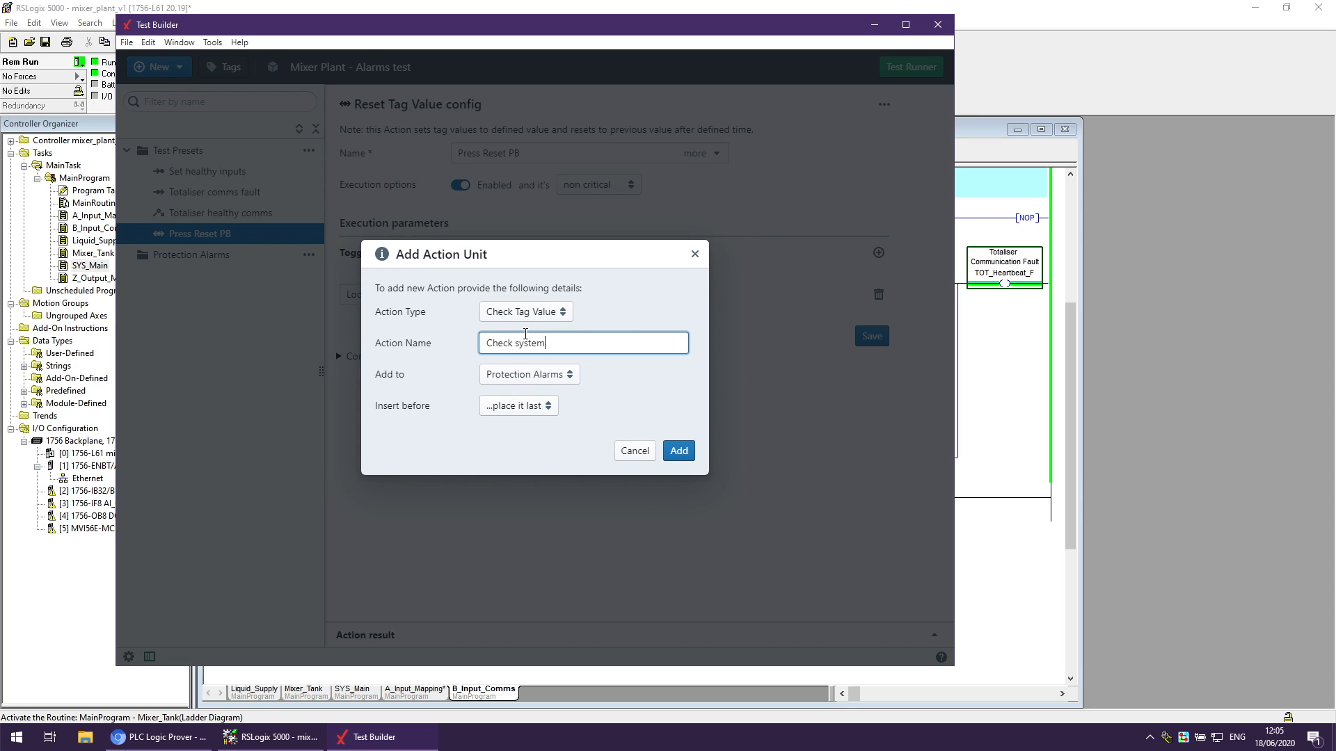
{"action": "type", "text": " healthy"}
{"action": "left_click", "coordinate": [679, 451]}
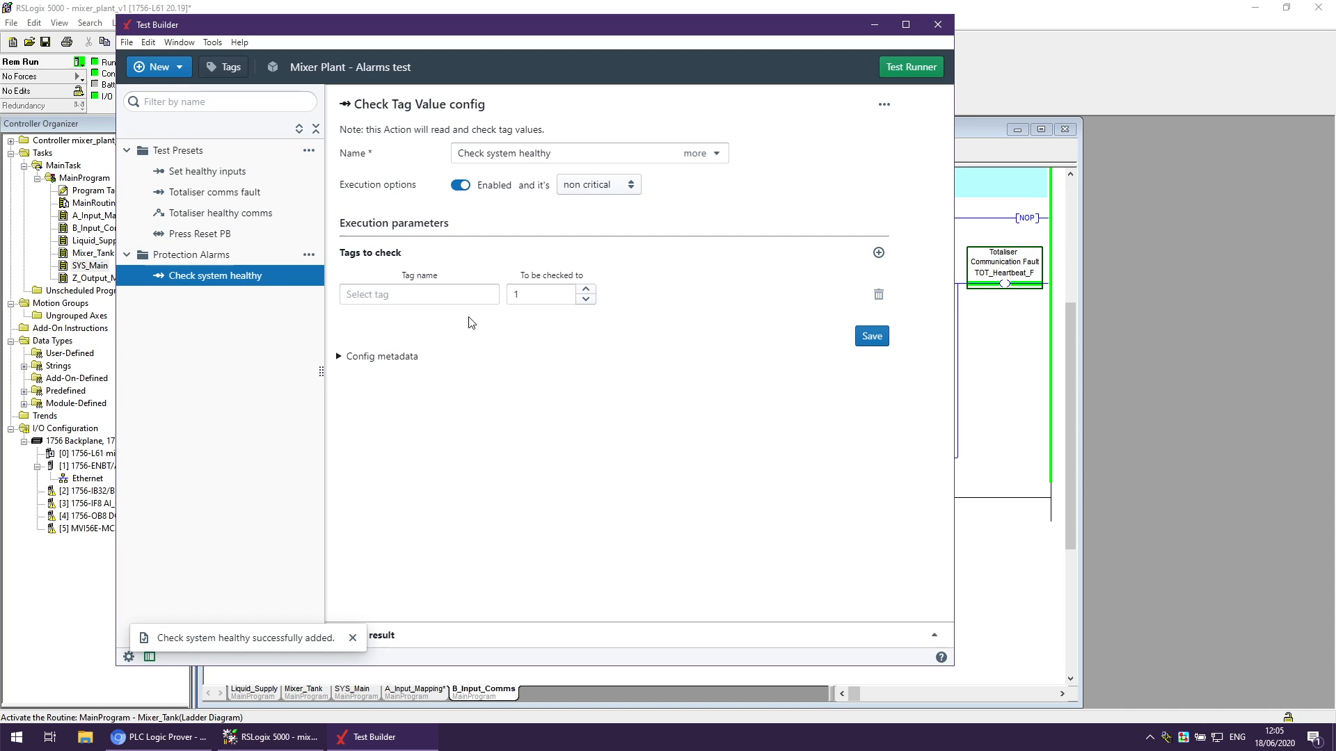
Have Check system healthy check that SYS_Healthy equals 1, make it set critical, and save it.
{"action": "left_click", "coordinate": [435, 294]}
{"action": "type", "text": "sys"}
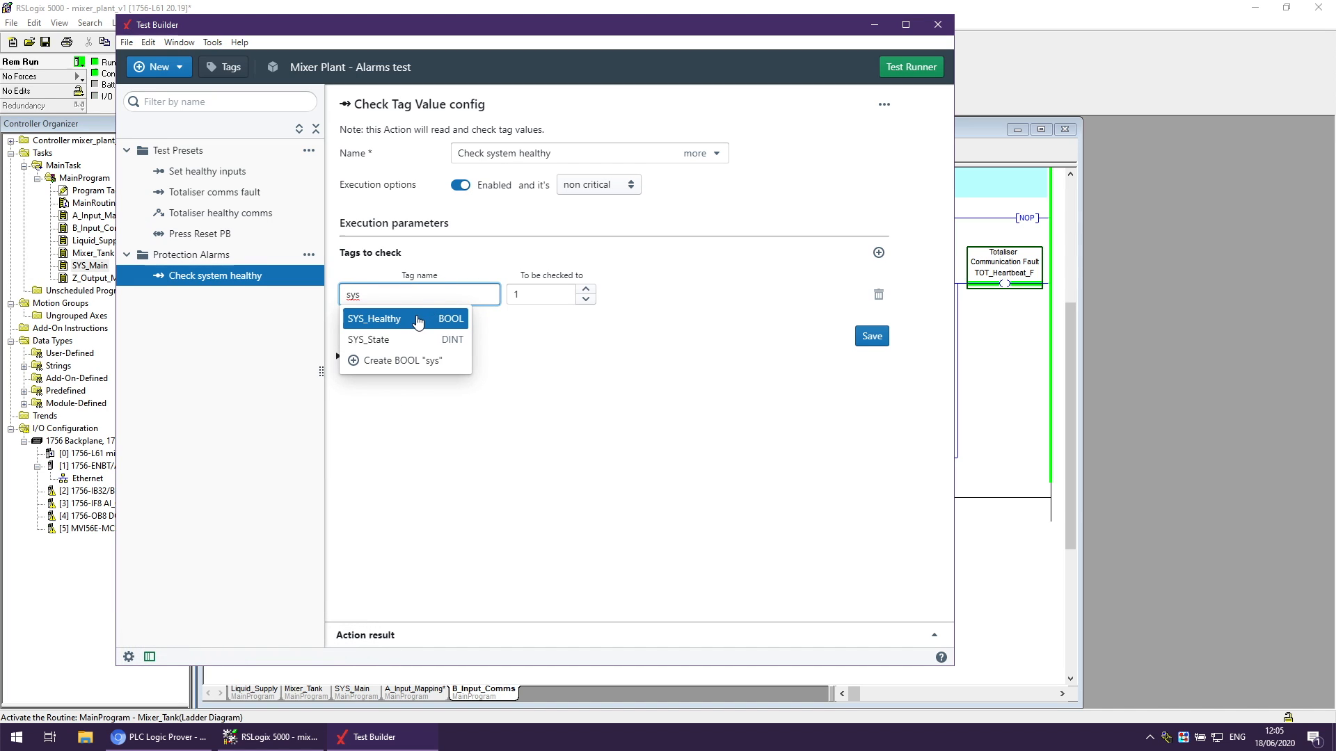
{"action": "left_click", "coordinate": [416, 318]}
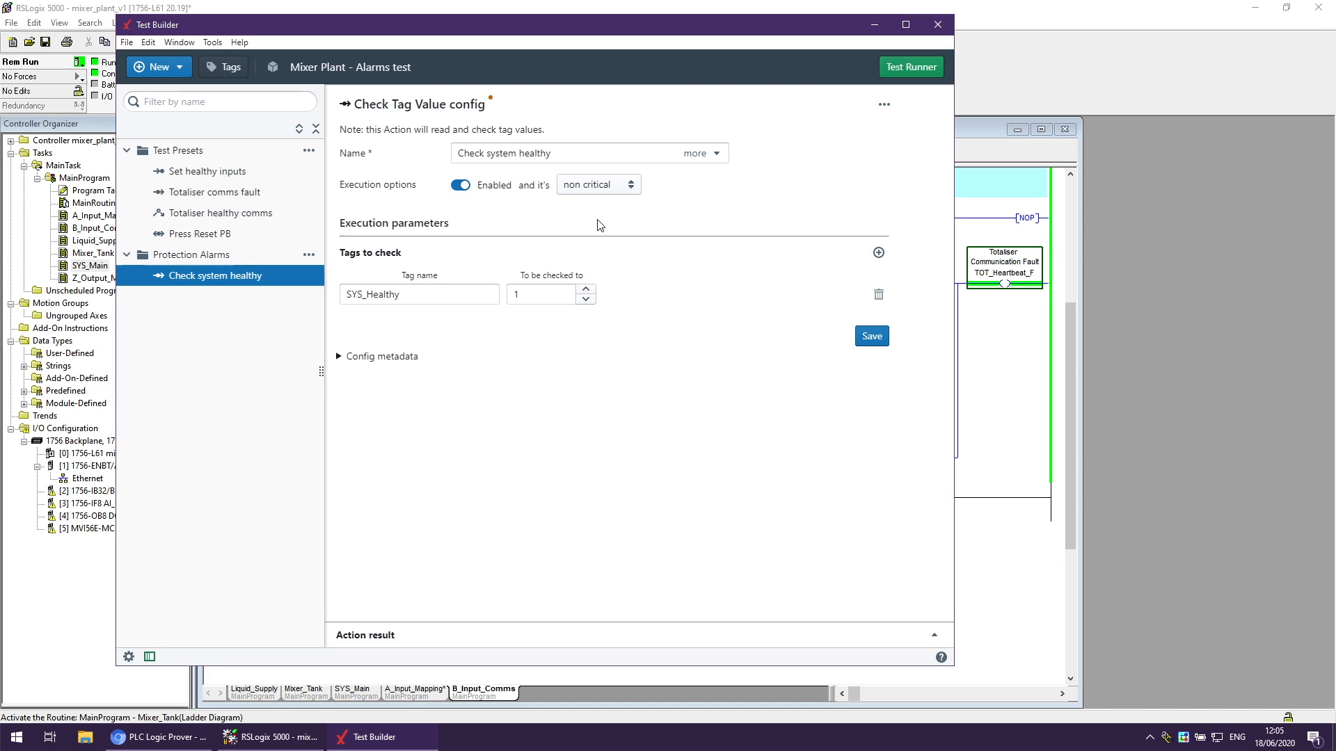
{"action": "left_click", "coordinate": [605, 185]}
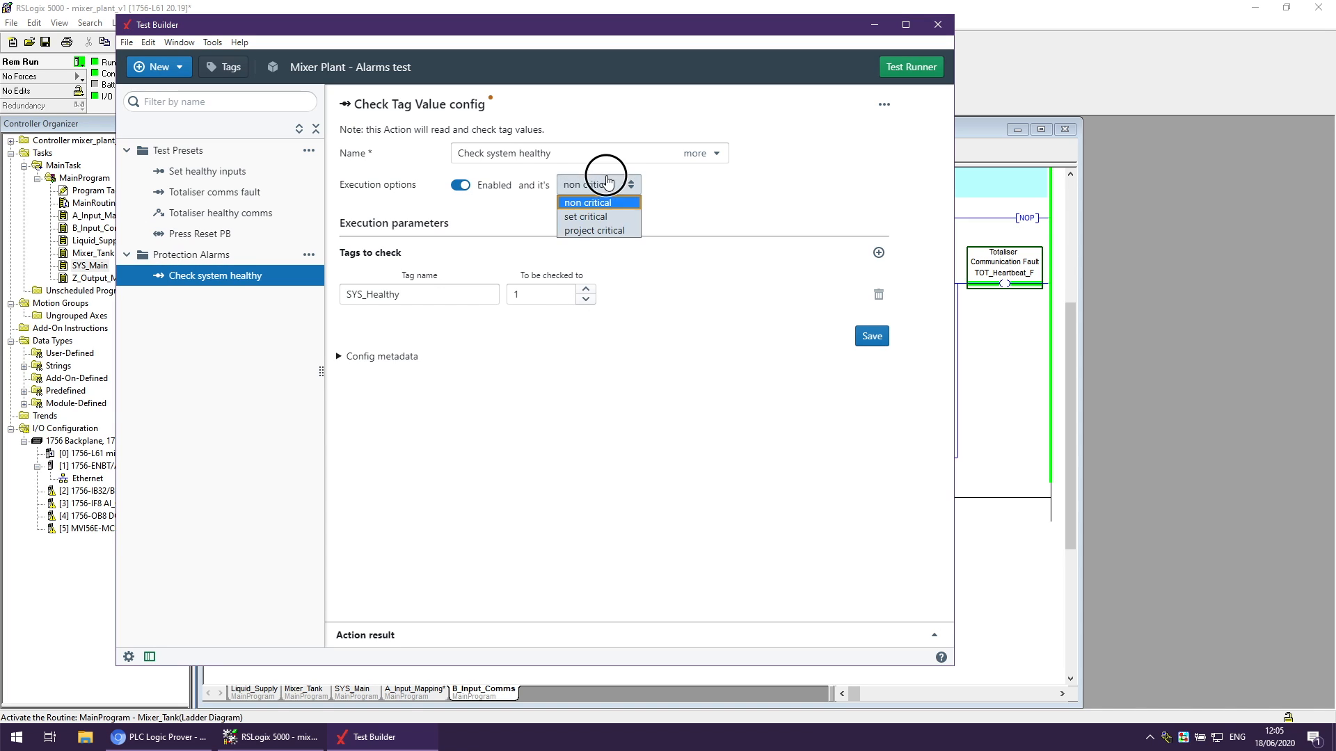
{"action": "left_click", "coordinate": [608, 216]}
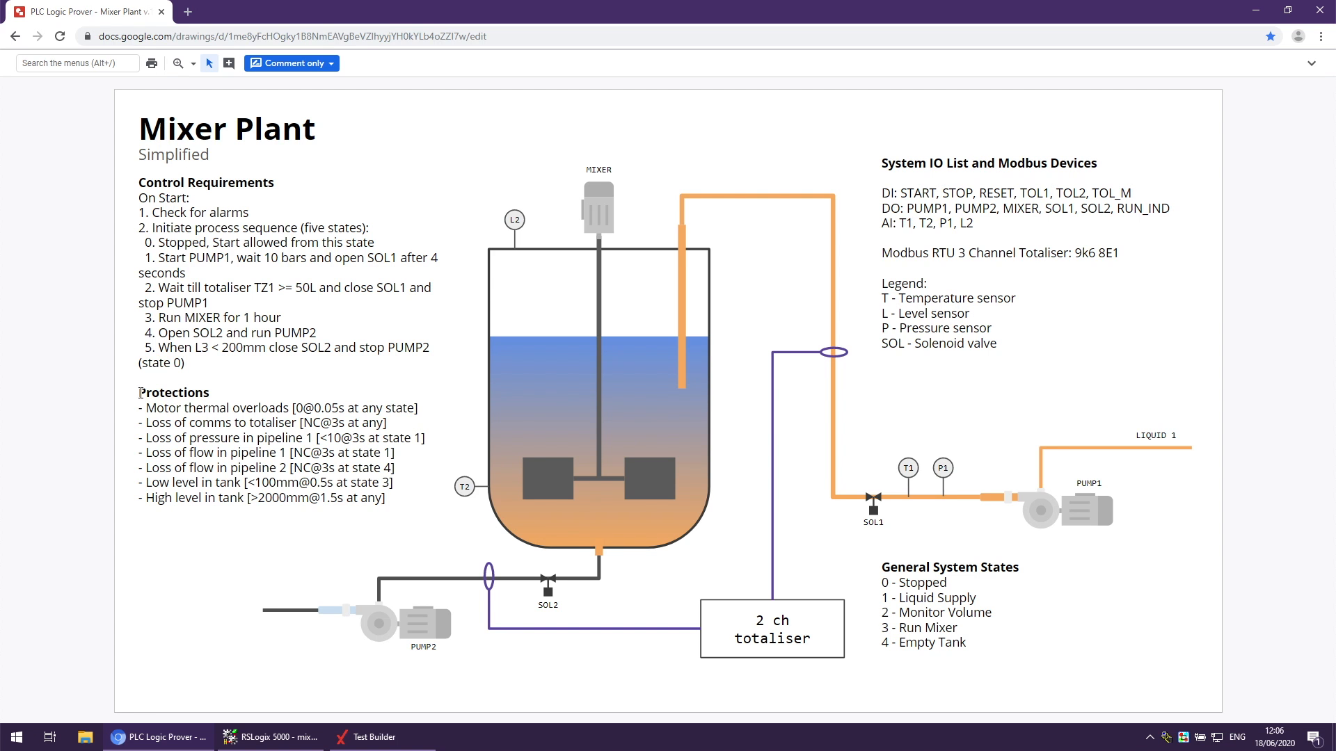
Review the Protections list in the Mixer Plant drawing, and return to Test Builder with its window moved clear of that list.
{"action": "left_click_drag", "start_coordinate": [146, 408], "coordinate": [343, 498]}
{"action": "left_click", "coordinate": [220, 584]}
{"action": "left_click", "coordinate": [369, 737]}
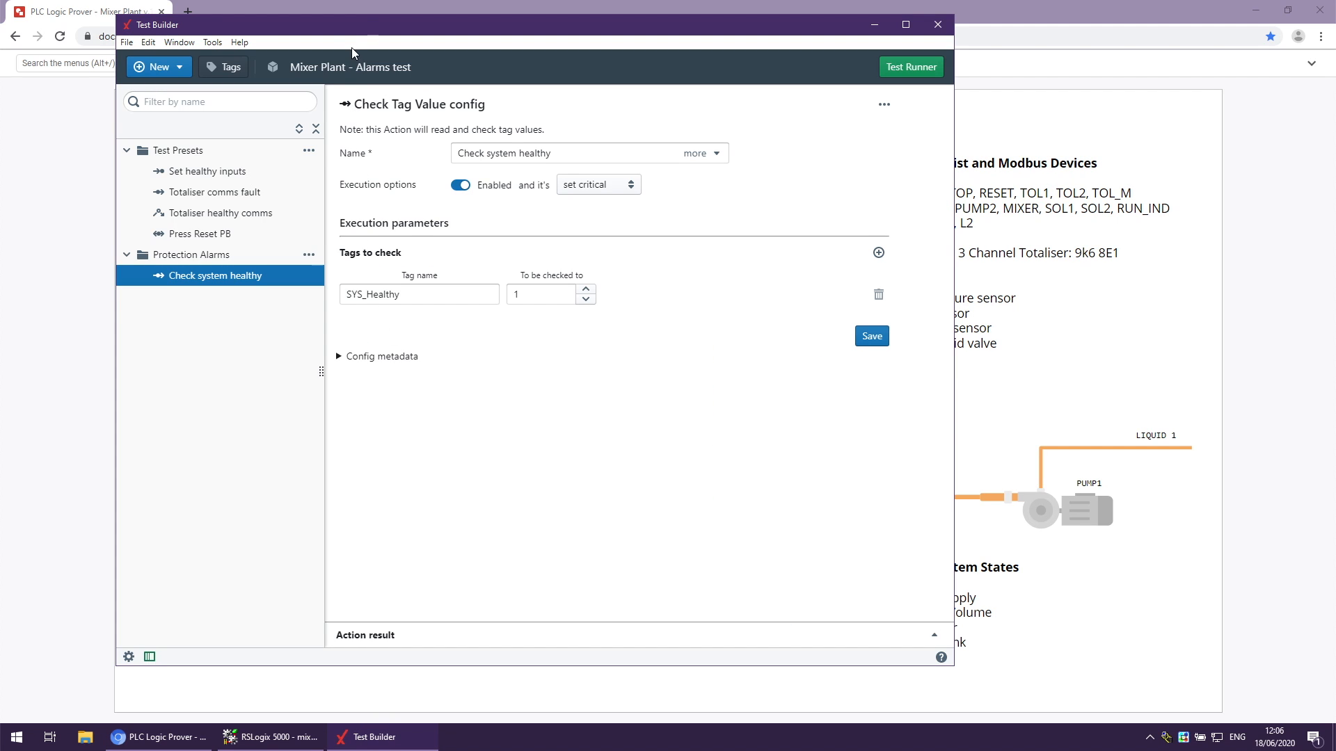
{"action": "mouse_move", "coordinate": [353, 28]}
{"action": "left_mouse_down"}
{"action": "mouse_move", "coordinate": [689, 33]}
{"action": "mouse_move", "coordinate": [675, 36]}
{"action": "left_mouse_up"}
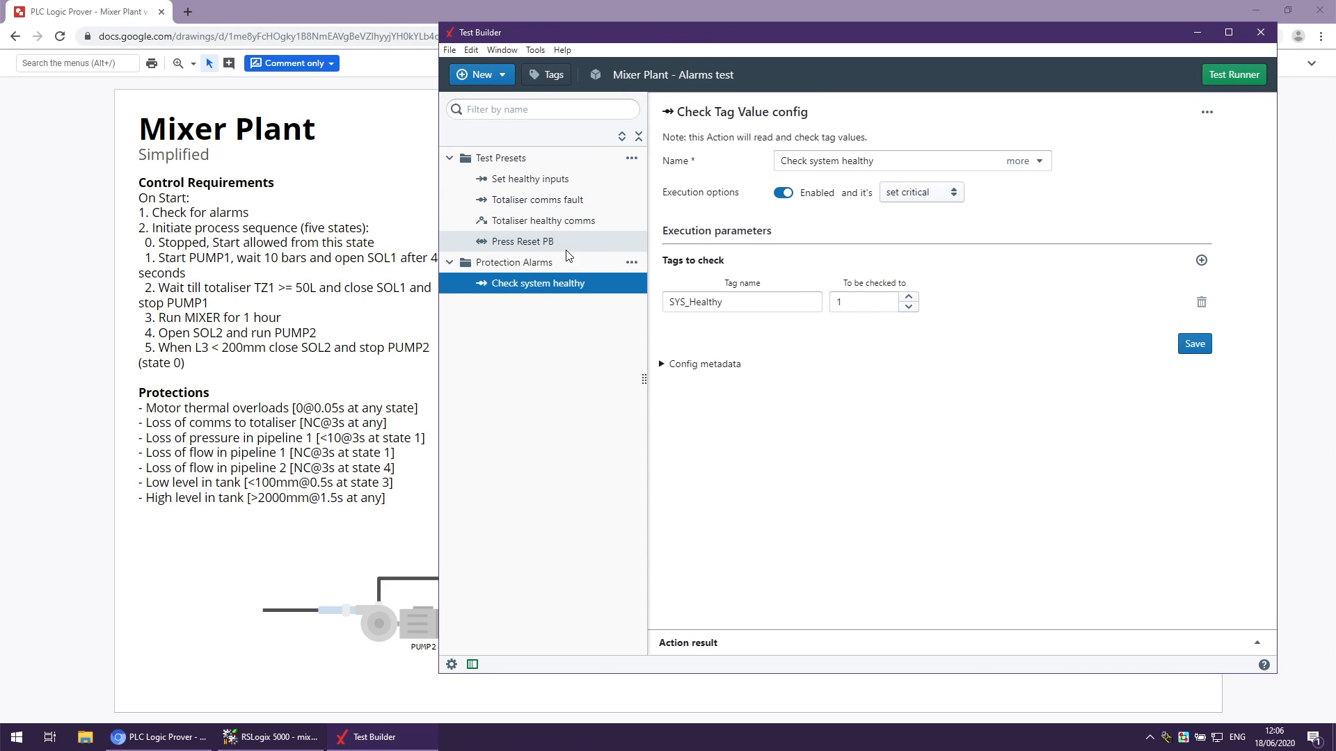
Add a Unit Test action named "Trip on Pump 1 TOL" as the last action in Protection Alarms.
{"action": "left_click", "coordinate": [632, 265]}
{"action": "left_click", "coordinate": [606, 301]}
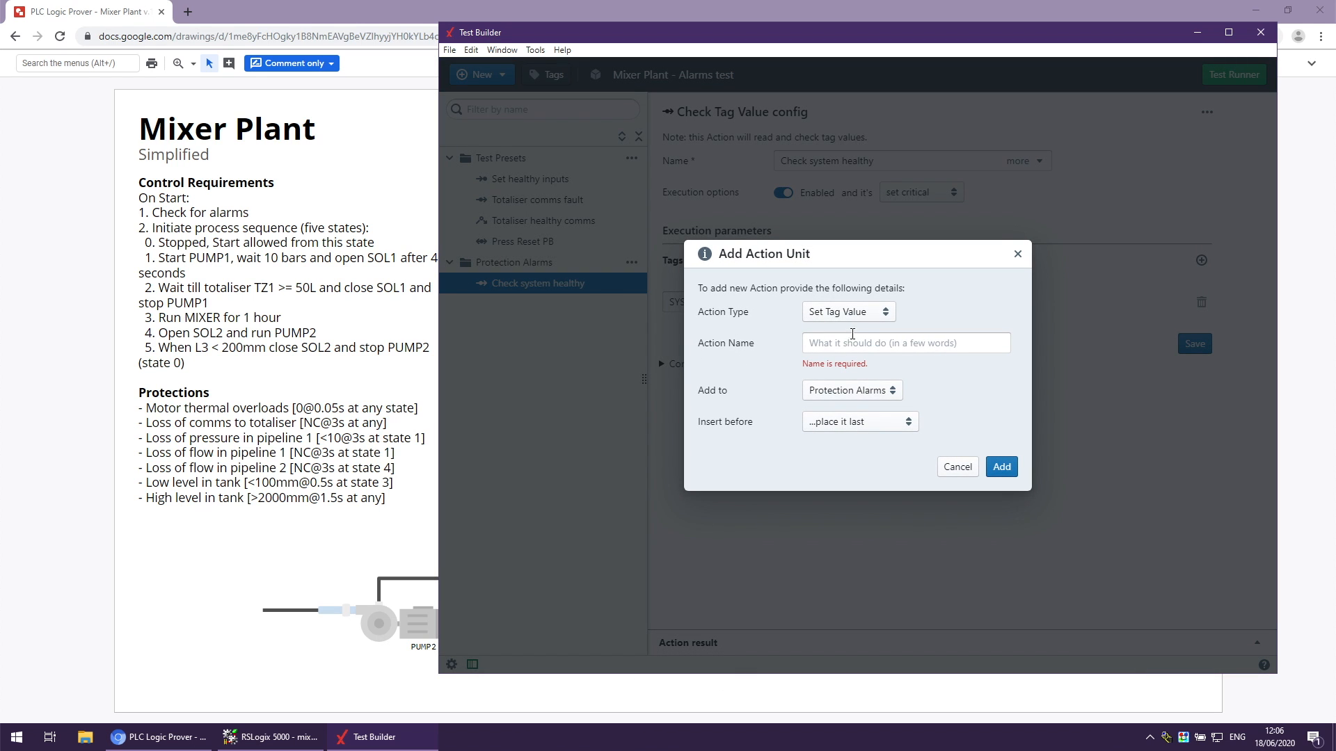
{"action": "left_click", "coordinate": [852, 311]}
{"action": "left_click", "coordinate": [846, 387]}
{"action": "left_click", "coordinate": [855, 344]}
{"action": "type", "text": "Trip on pump"}
{"action": "key", "text": "Left"}
{"action": "key", "text": "Left"}
{"action": "key", "text": "Left"}
{"action": "key", "text": "BackSpace"}
{"action": "type", "text": "P"}
{"action": "key", "text": "Right"}
{"action": "key", "text": "Right"}
{"action": "key", "text": "Right"}
{"action": "key", "text": "Right"}
{"action": "key", "text": "Right"}
{"action": "key", "text": "Right"}
{"action": "key", "text": "Delete"}
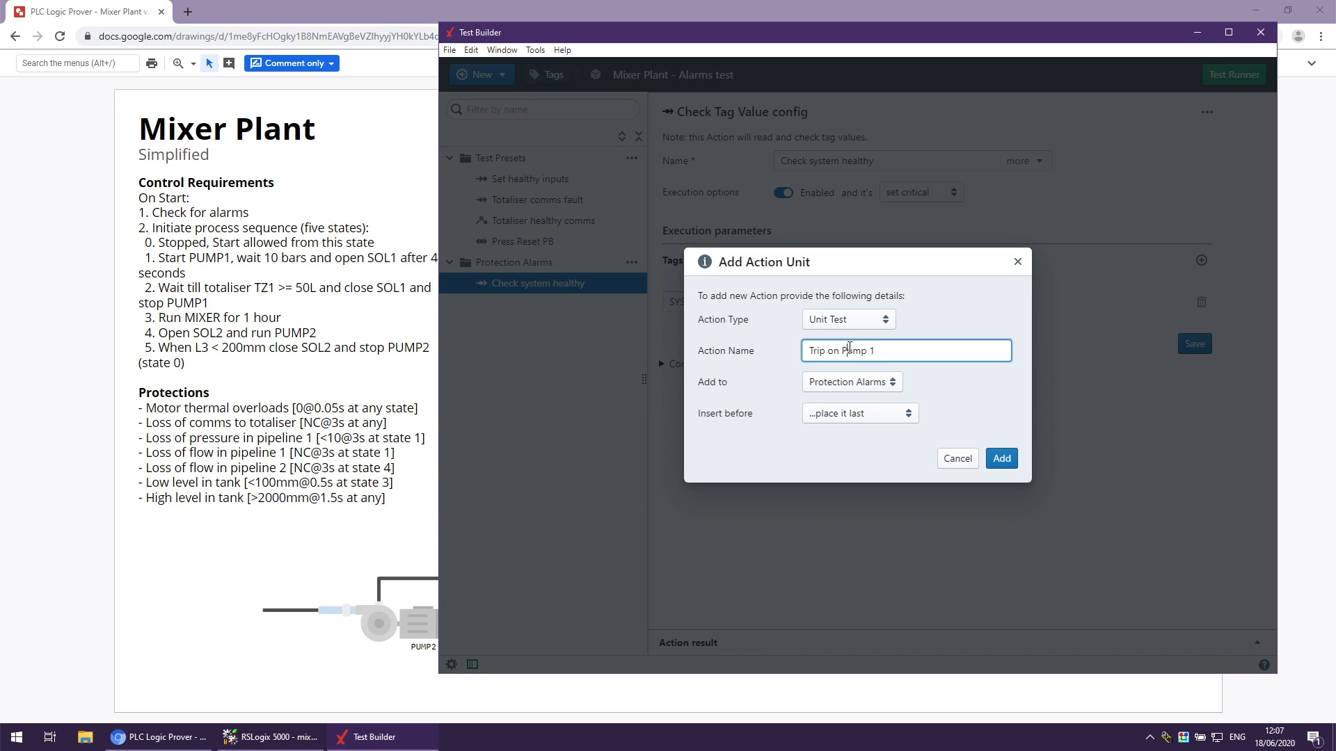
{"action": "type", "text": "TOL"}
{"action": "left_click", "coordinate": [1001, 459]}
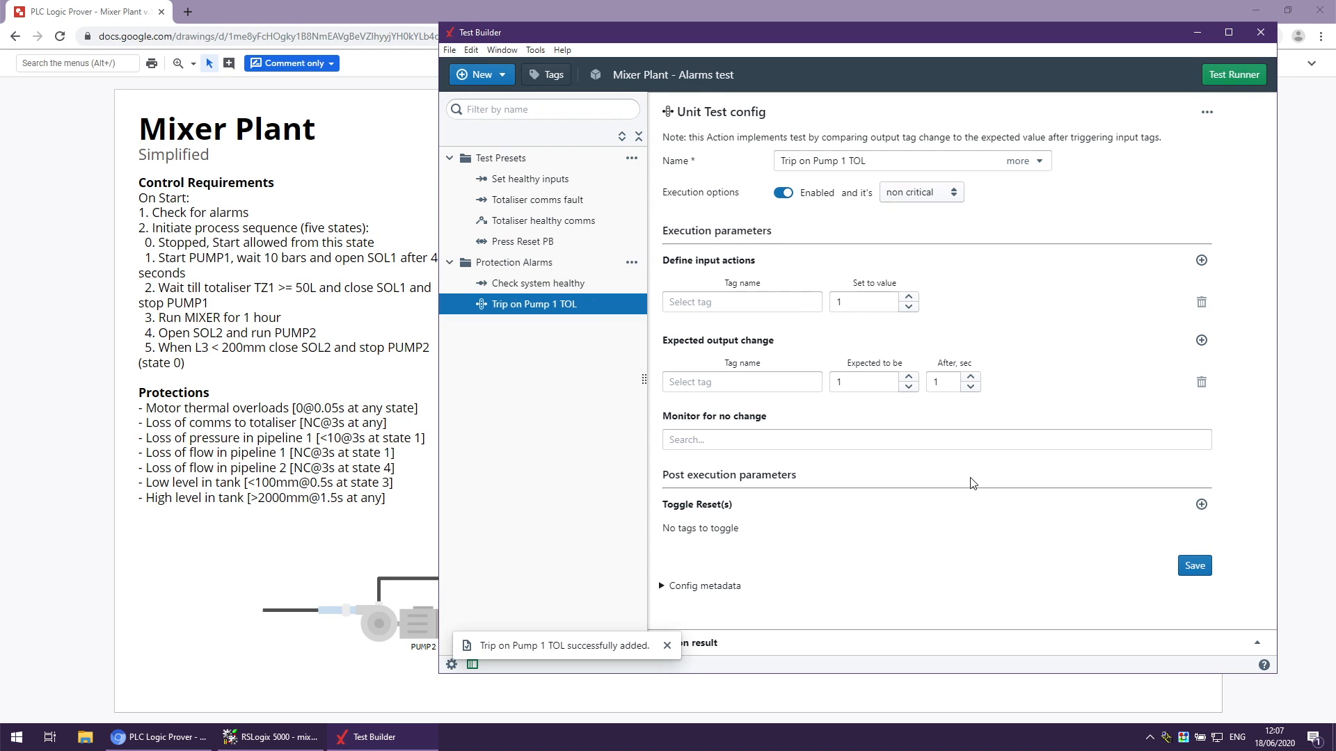
Define the unit test's input action as setting the Pump 1 TOL input Local:2:I.Data.3 to 0.
{"action": "left_click", "coordinate": [732, 302]}
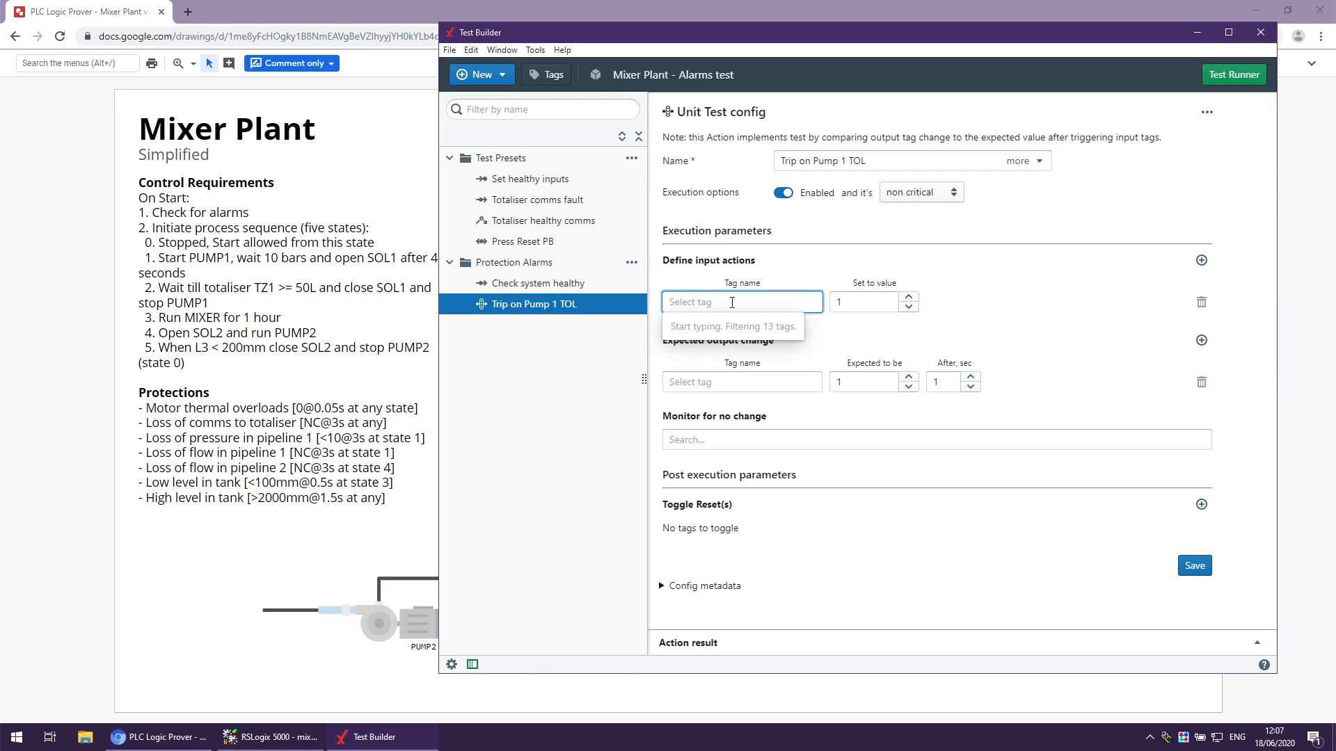
{"action": "type", "text": "pump1"}
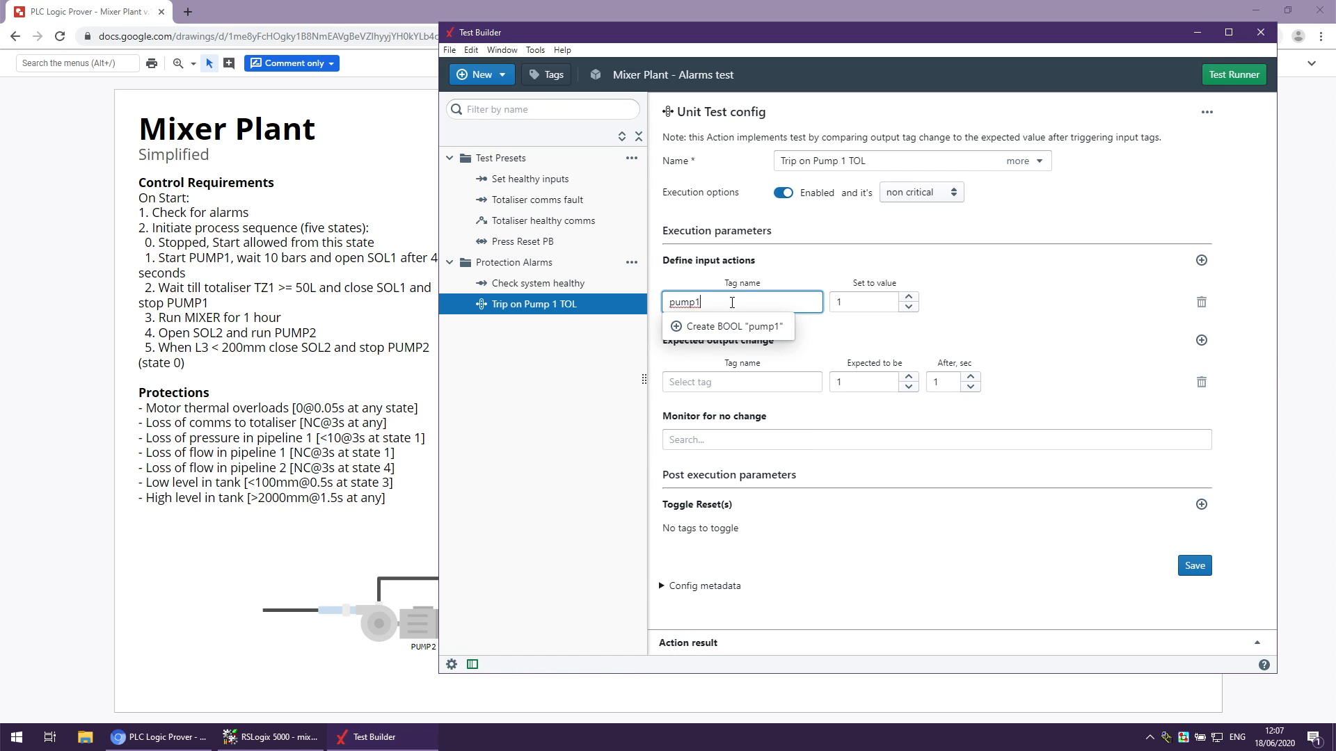
{"action": "key", "text": "BackSpace"}
{"action": "type", "text": "1"}
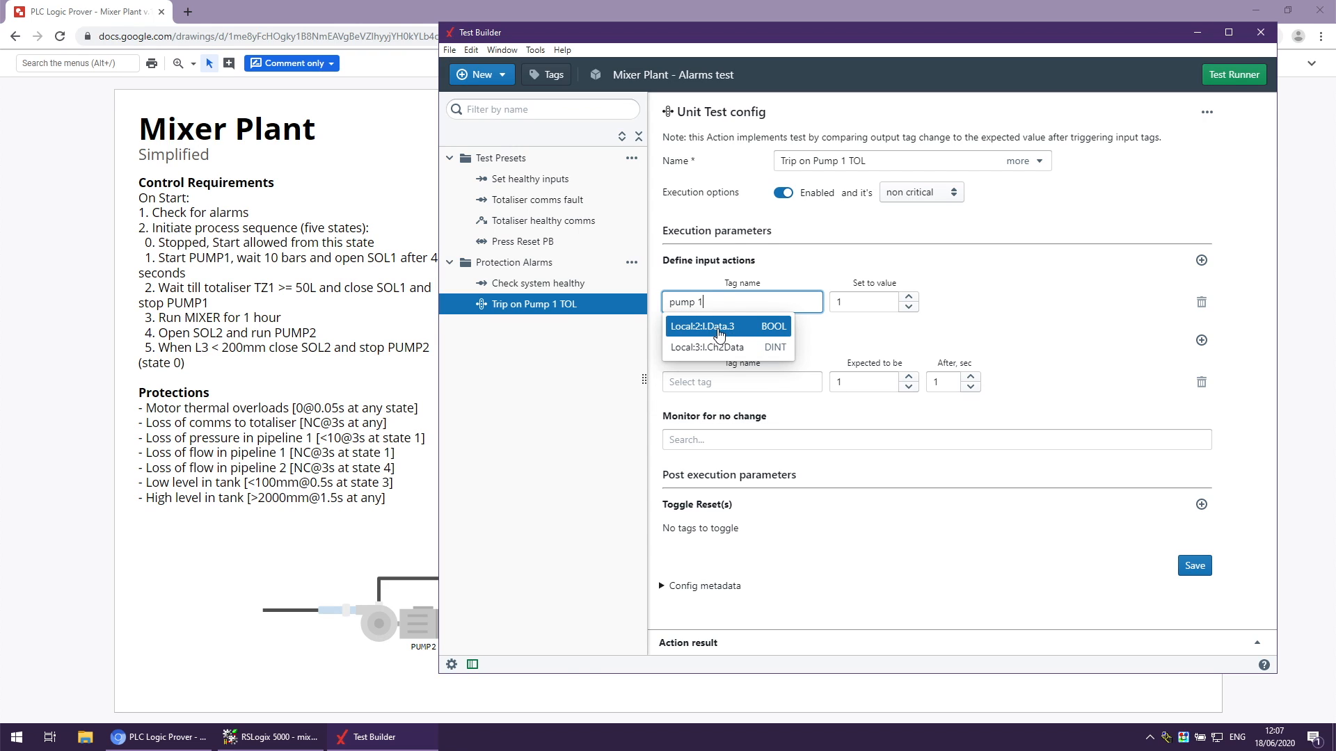
{"action": "left_click", "coordinate": [719, 327]}
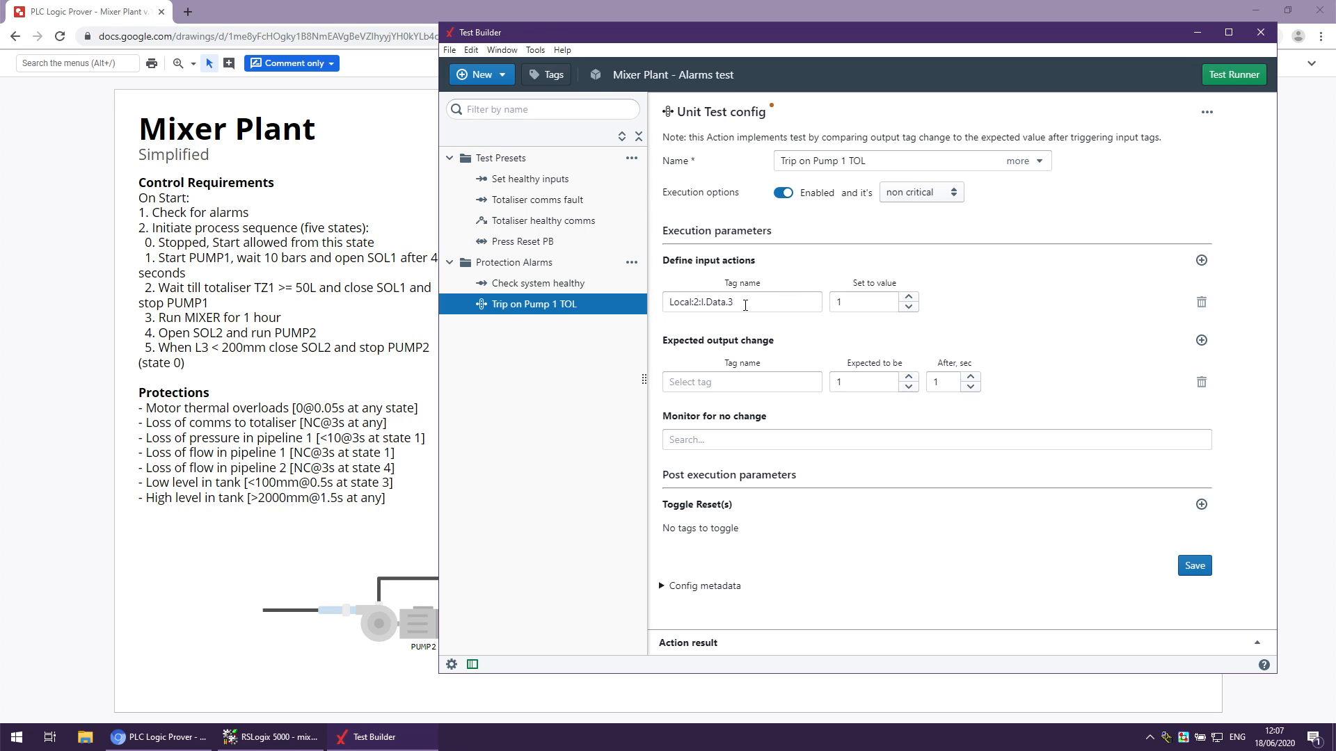
{"action": "left_click", "coordinate": [909, 307]}
Examine the Local:2:I.Data.3 contact in the A_Input_Mapping routine in RSLogix 5000, and return to Test Builder.
{"action": "left_click", "coordinate": [257, 736]}
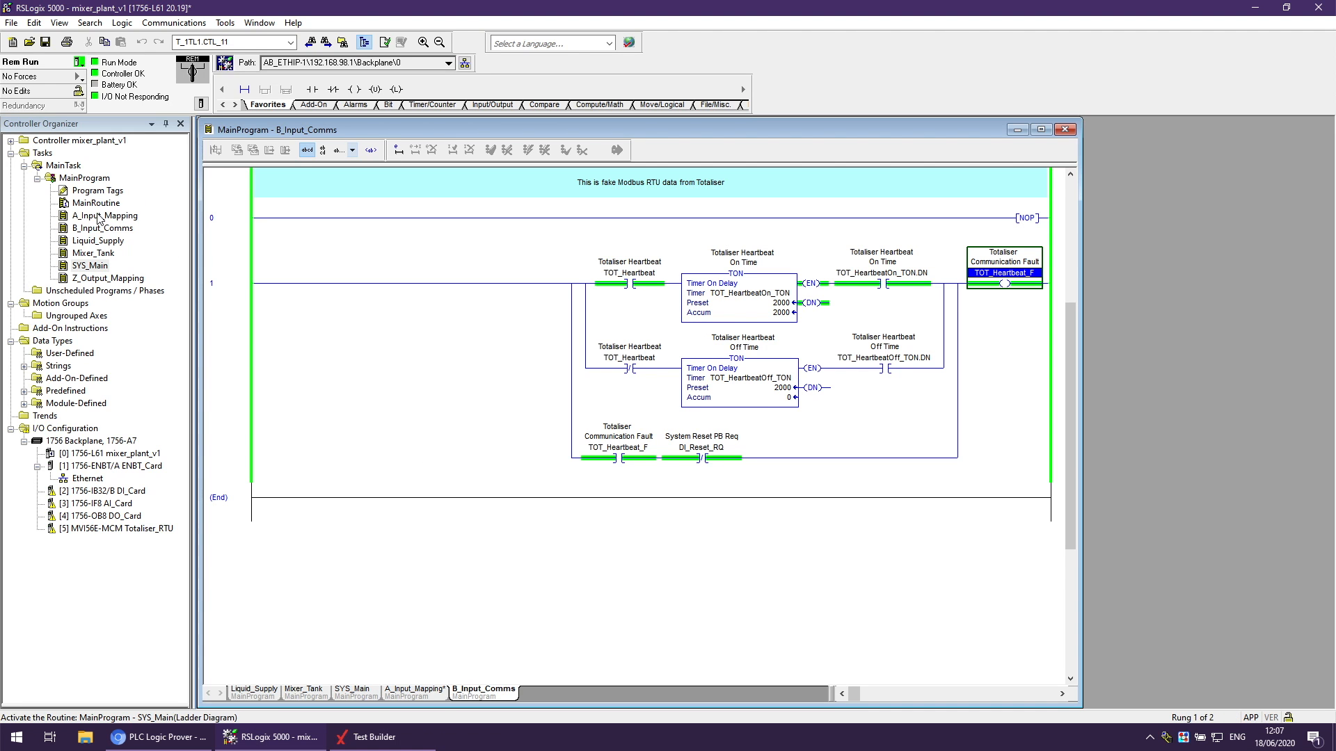
{"action": "left_click", "coordinate": [418, 693]}
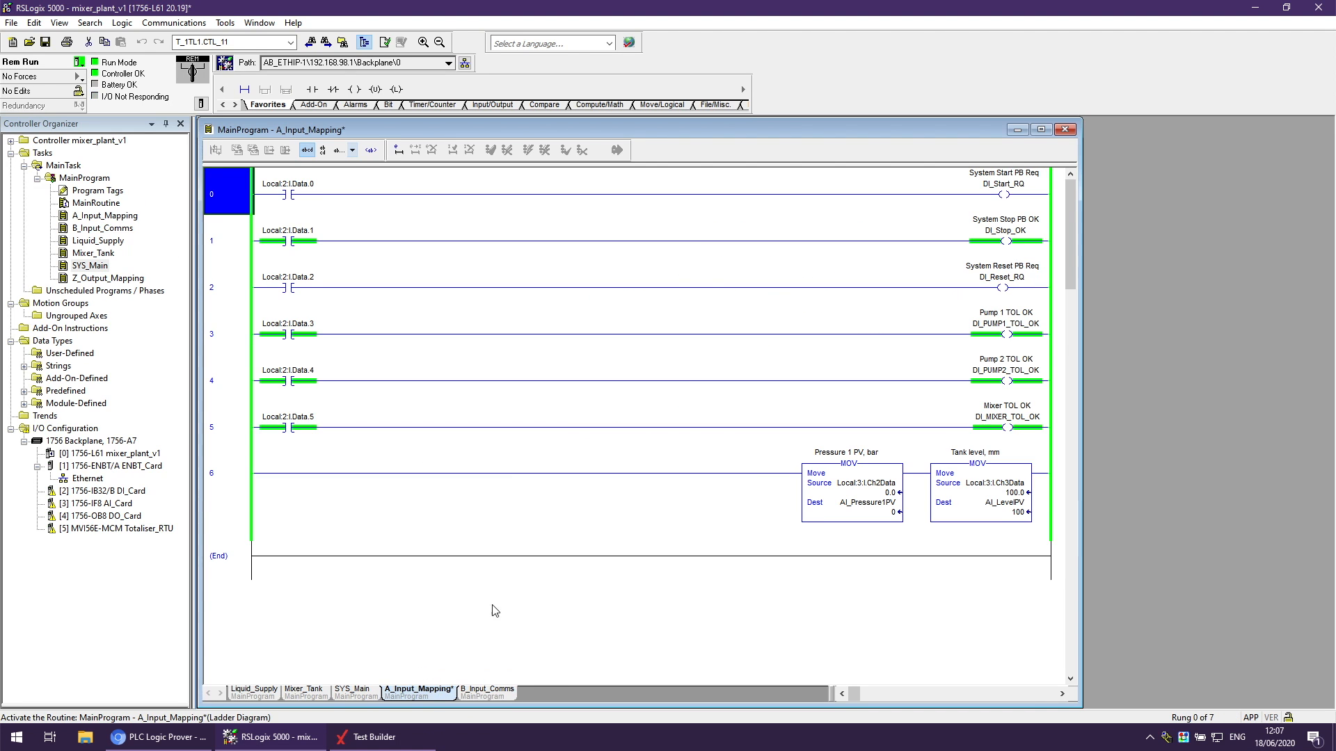
{"action": "left_click", "coordinate": [281, 329]}
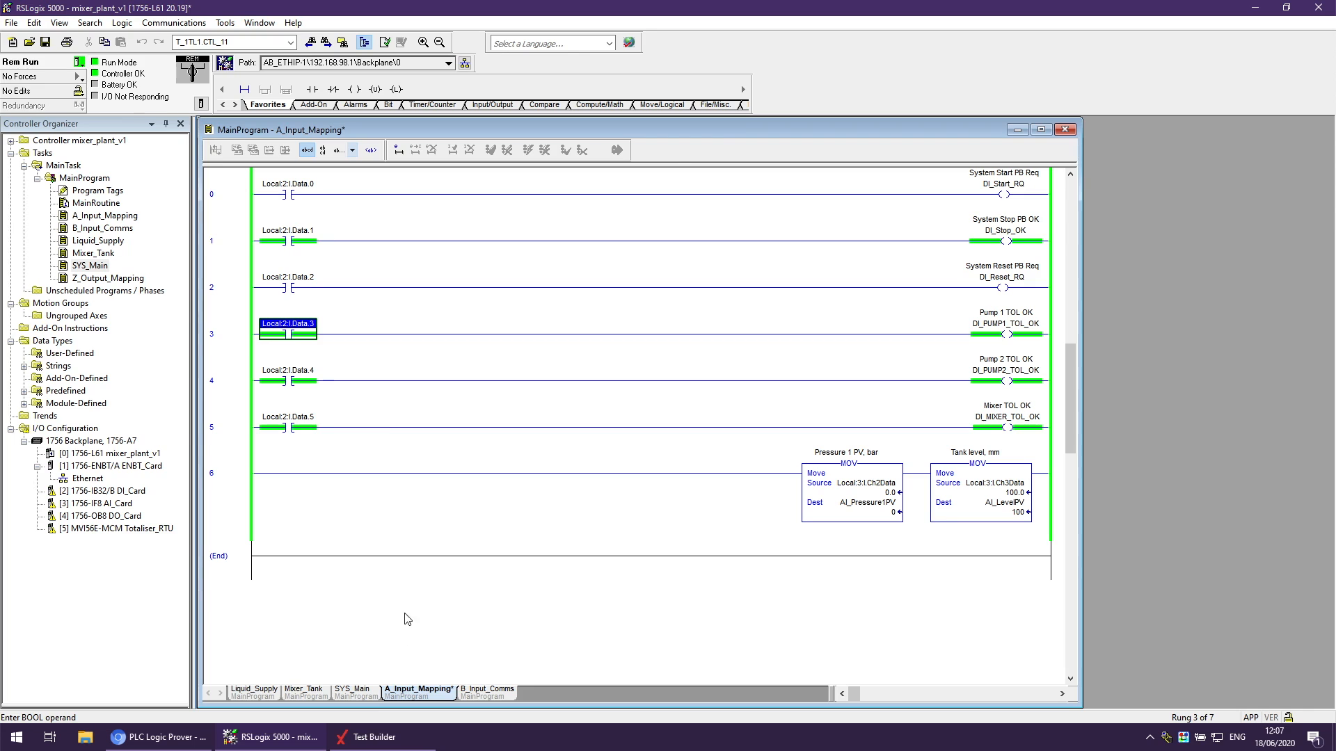
{"action": "left_click", "coordinate": [402, 736]}
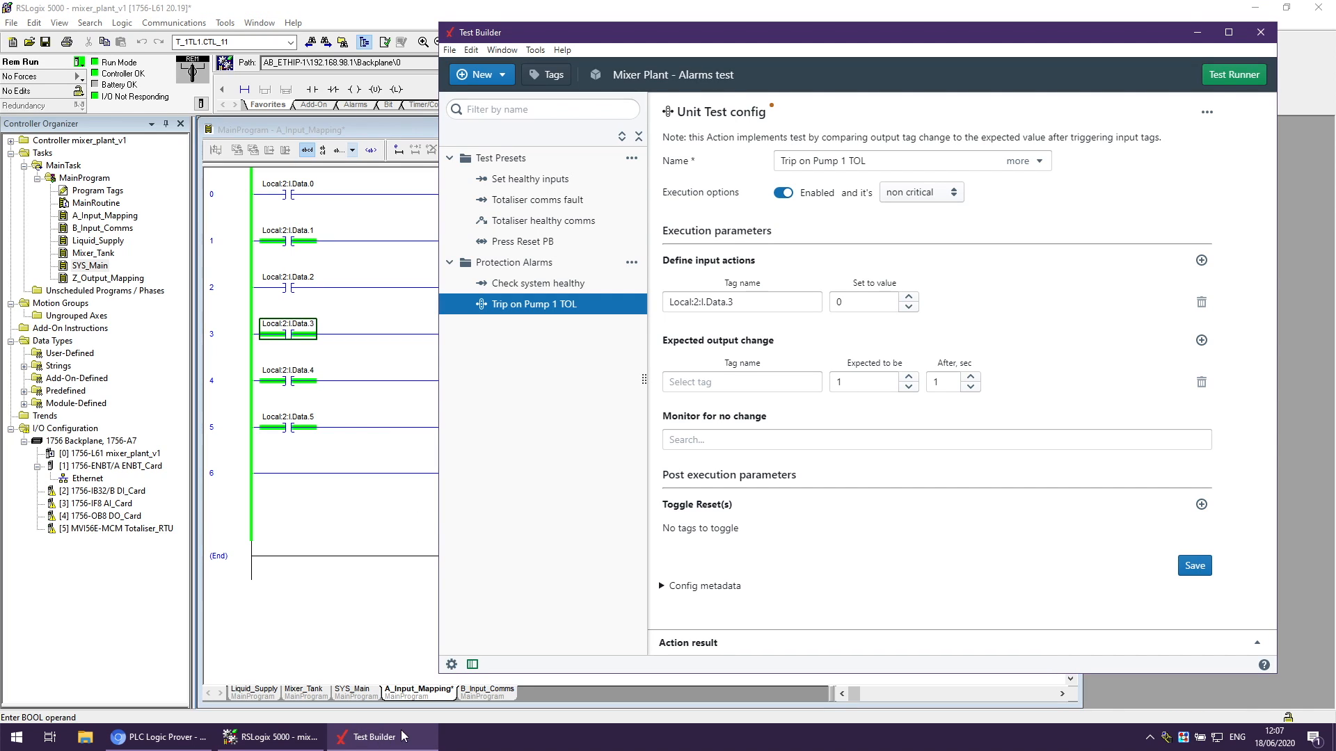
Set the expected output change to SYS_Healthy being 0 after 0.05 s, consulting the motor thermal overload protection in the Mixer Plant drawing.
{"action": "left_click", "coordinate": [755, 383]}
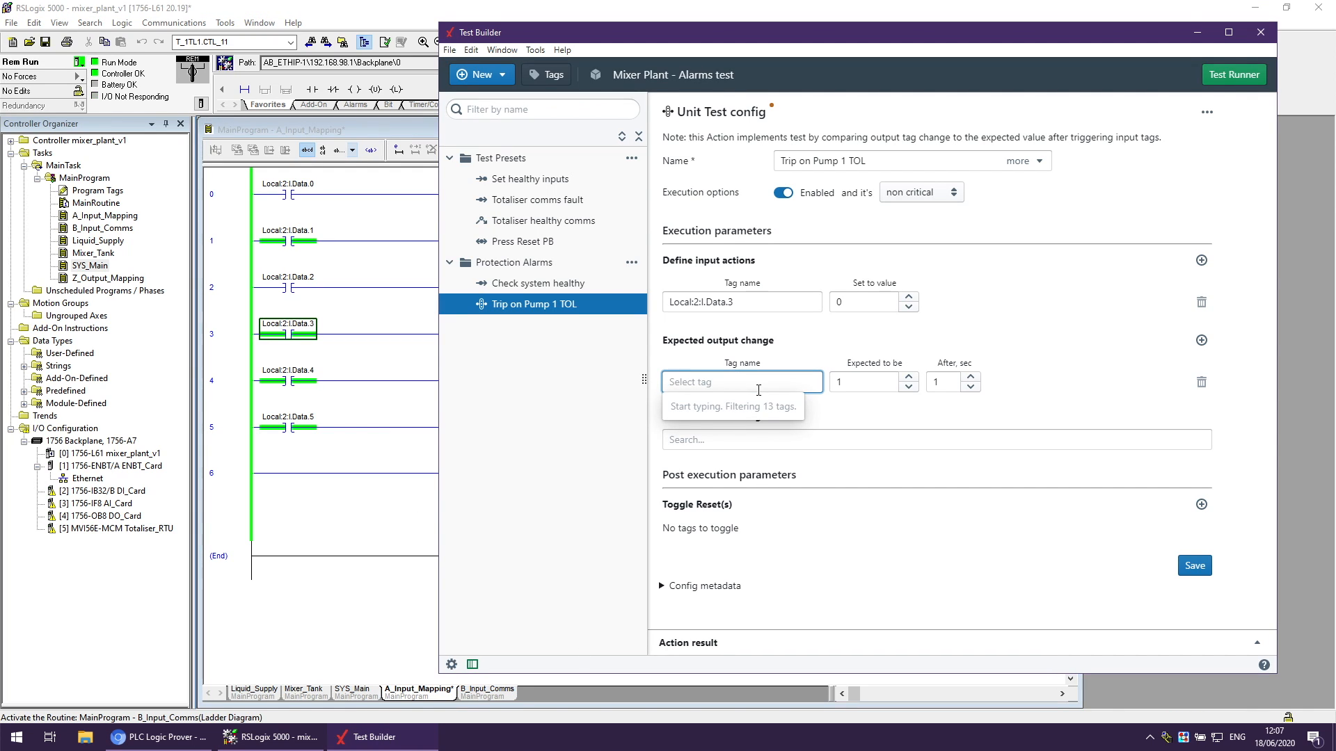
{"action": "type", "text": "sys"}
{"action": "left_click", "coordinate": [753, 410]}
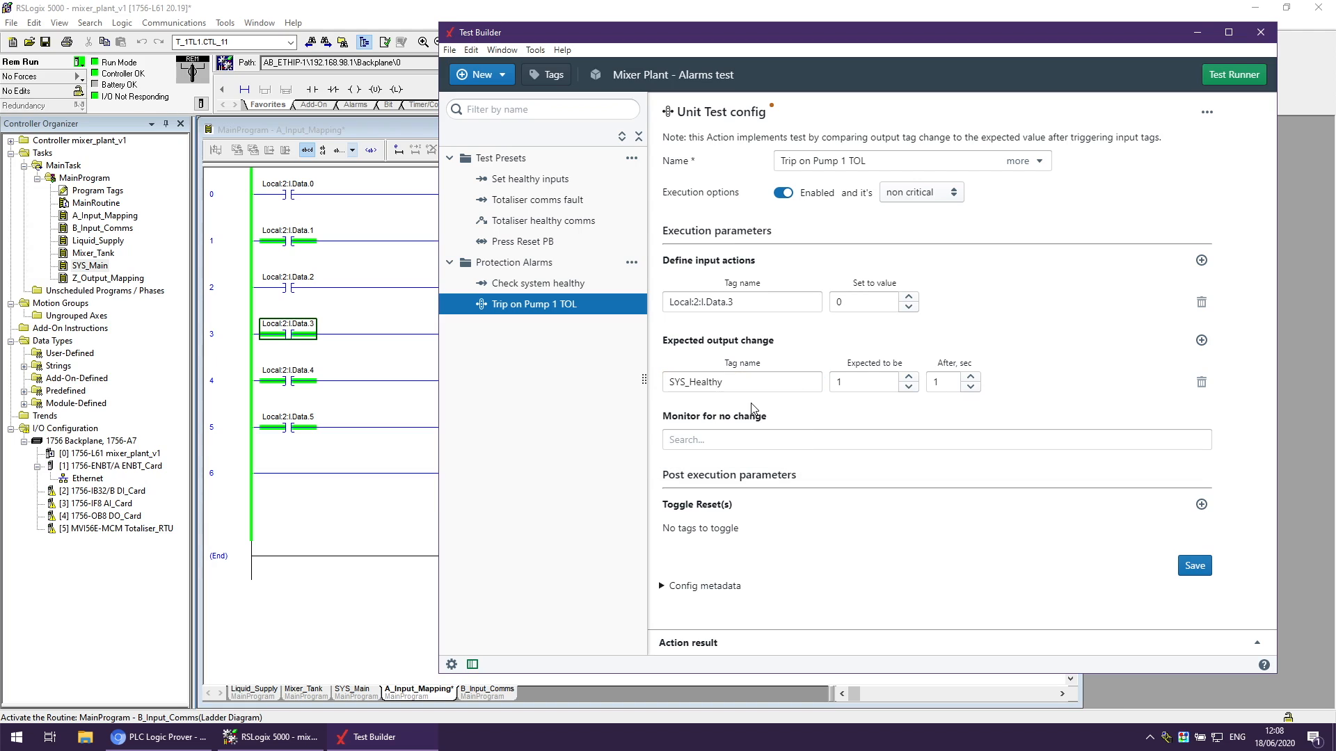
{"action": "left_click", "coordinate": [907, 387]}
{"action": "left_click", "coordinate": [170, 735]}
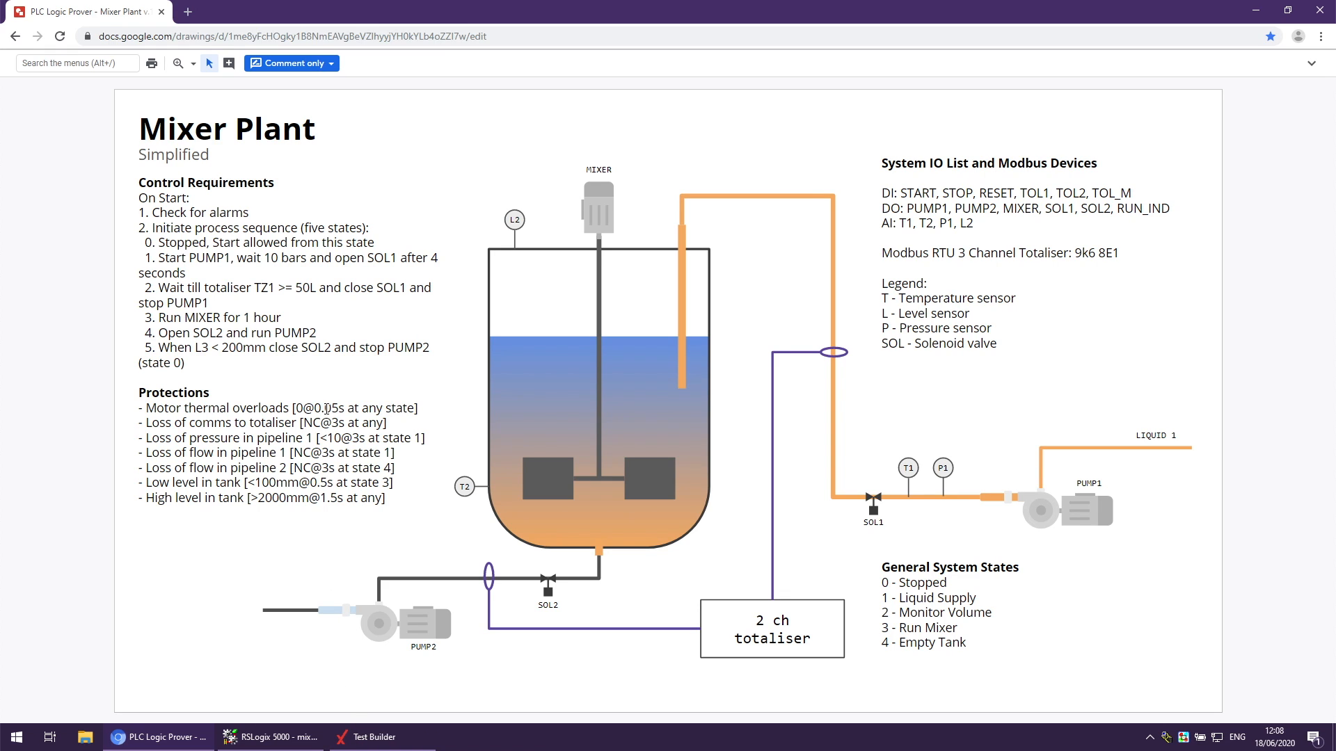
{"action": "left_click", "coordinate": [398, 730]}
{"action": "double_click", "coordinate": [940, 382]}
{"action": "type", "text": "0.05"}
{"action": "key", "text": "Tab"}
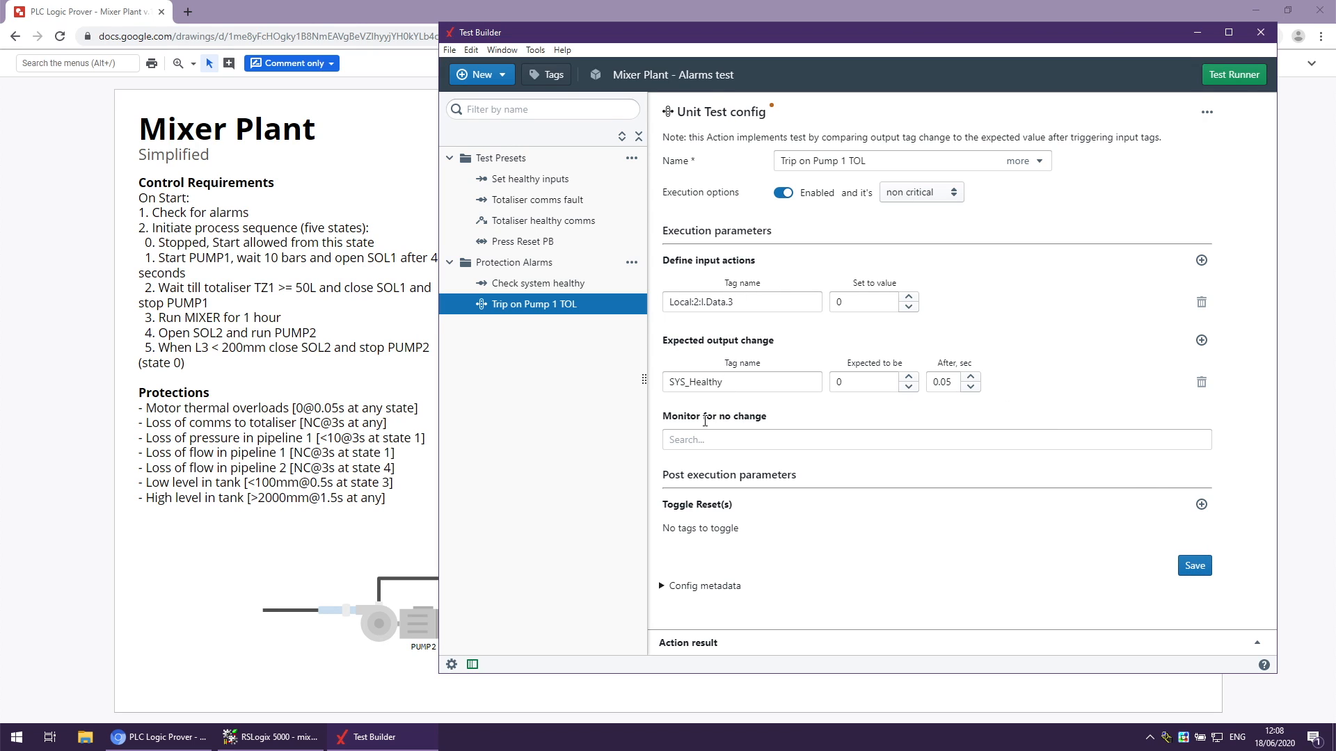
Monitor the TOT_Heartbeat_F tag for no change in the Trip on Pump 1 TOL unit test.
{"action": "left_click", "coordinate": [749, 439]}
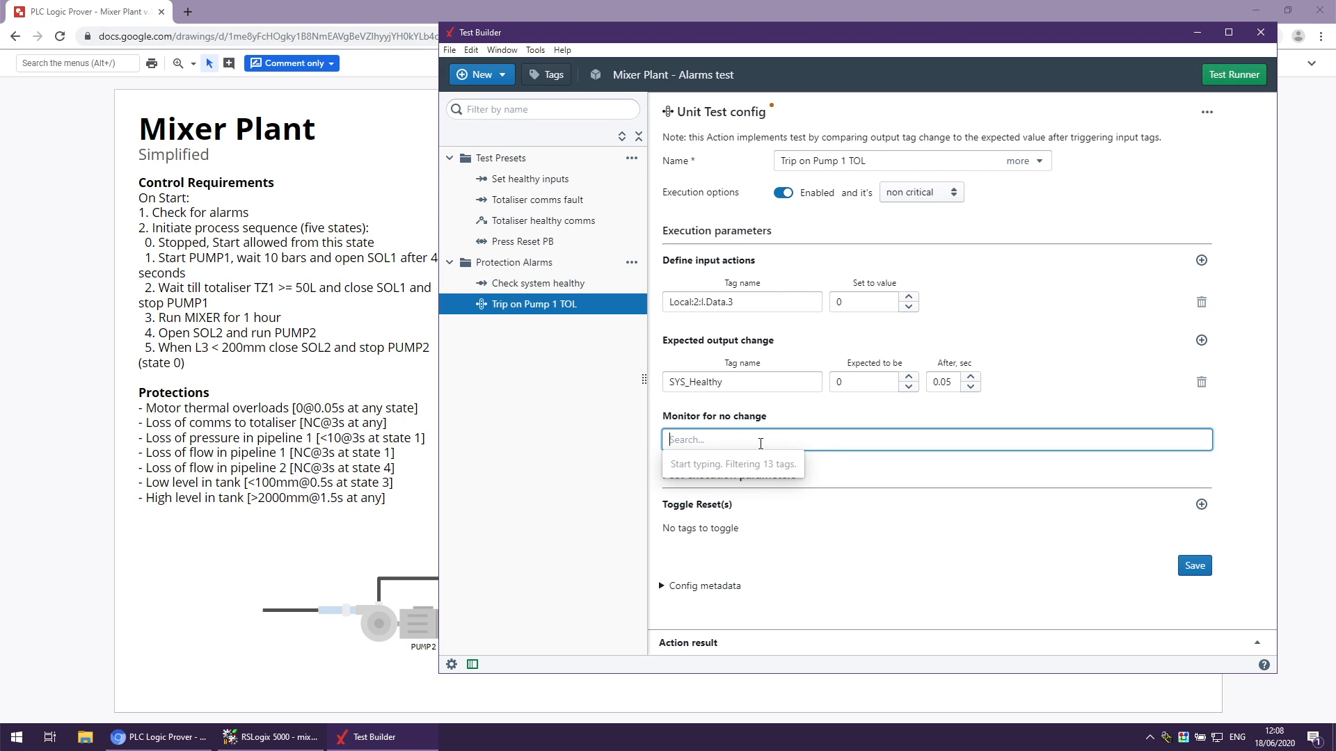
{"action": "type", "text": "tot"}
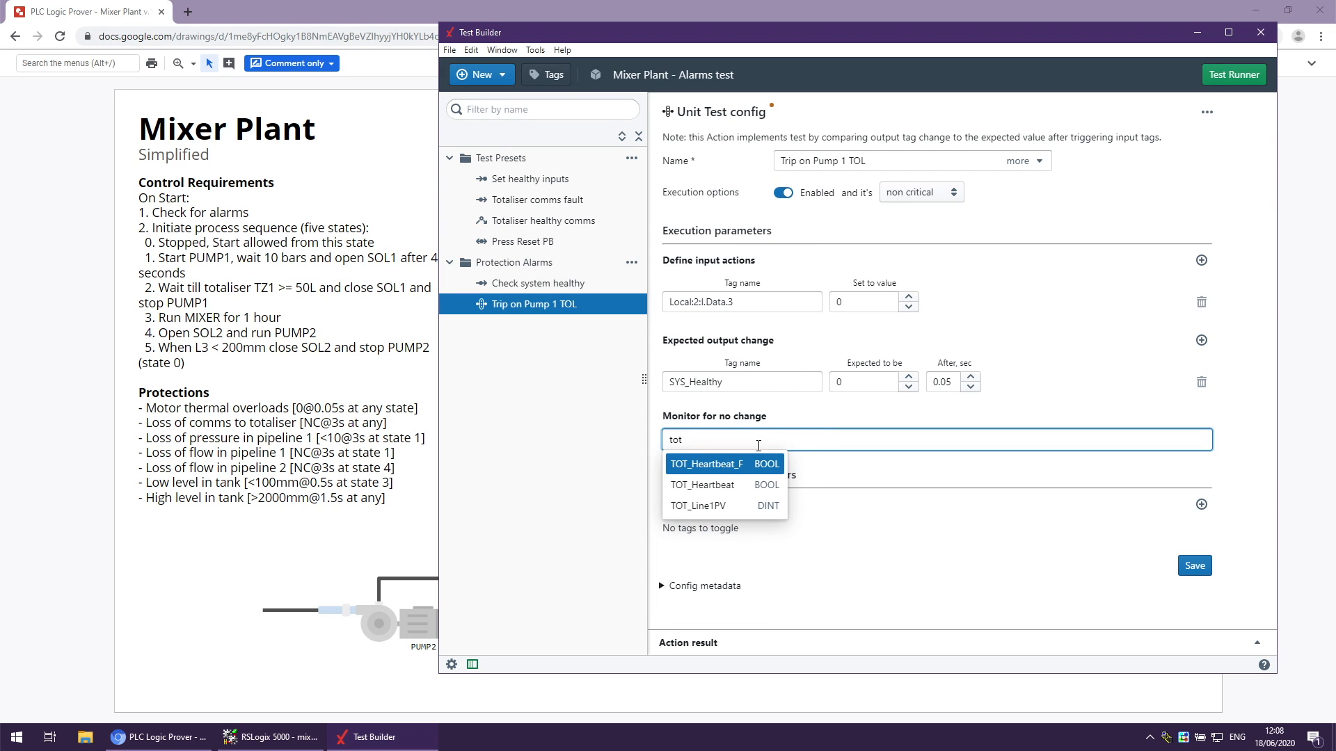
{"action": "left_click", "coordinate": [719, 466]}
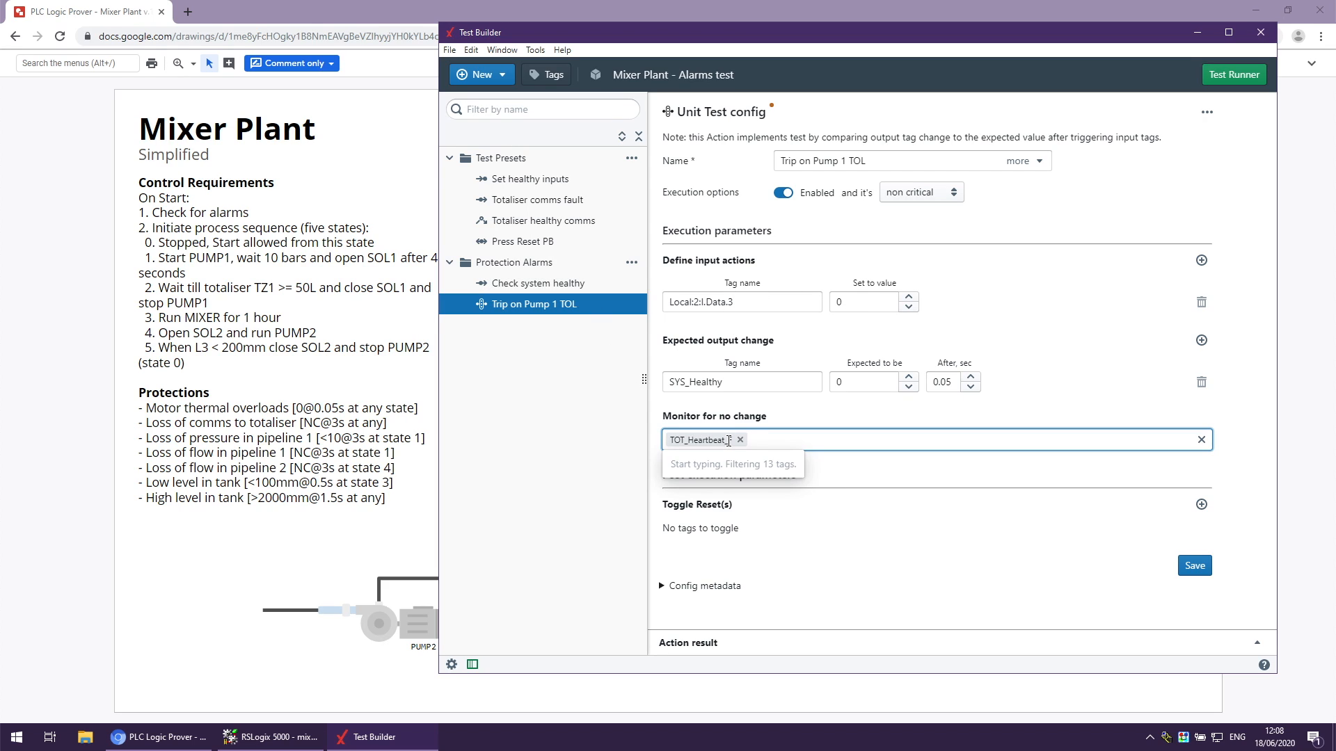
{"action": "left_click", "coordinate": [714, 502]}
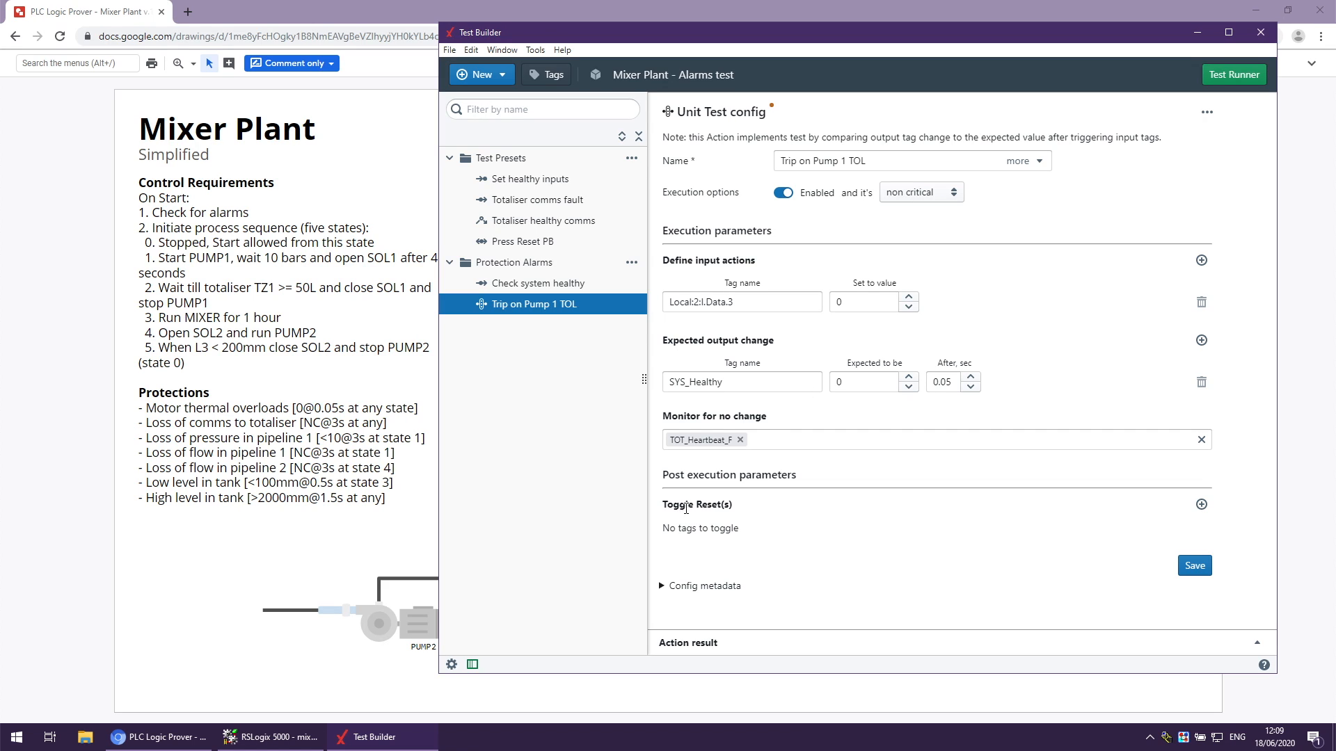
Add a post-execution reset that toggles Local:2:I.Data.2 to 1 and holds it for 0.5 s, and save the unit test.
{"action": "left_click", "coordinate": [1200, 507]}
{"action": "left_click", "coordinate": [748, 543]}
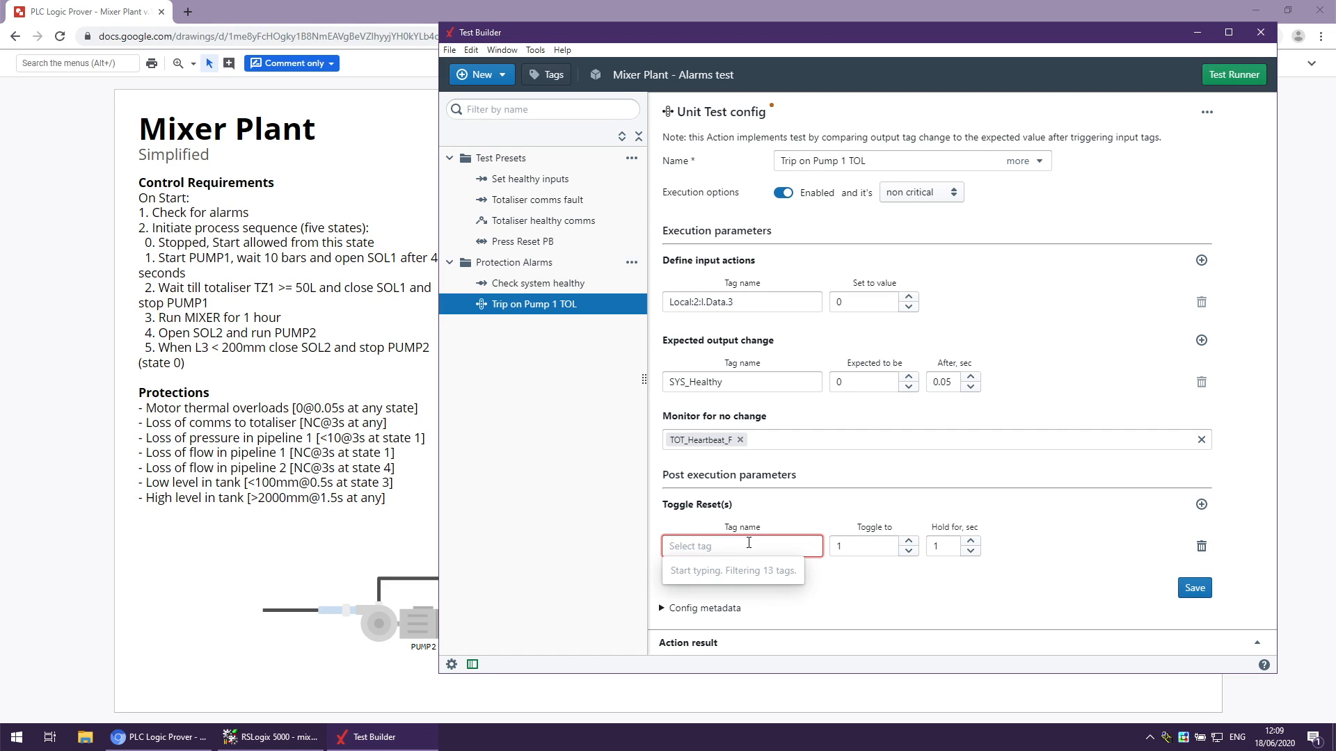
{"action": "type", "text": "reset"}
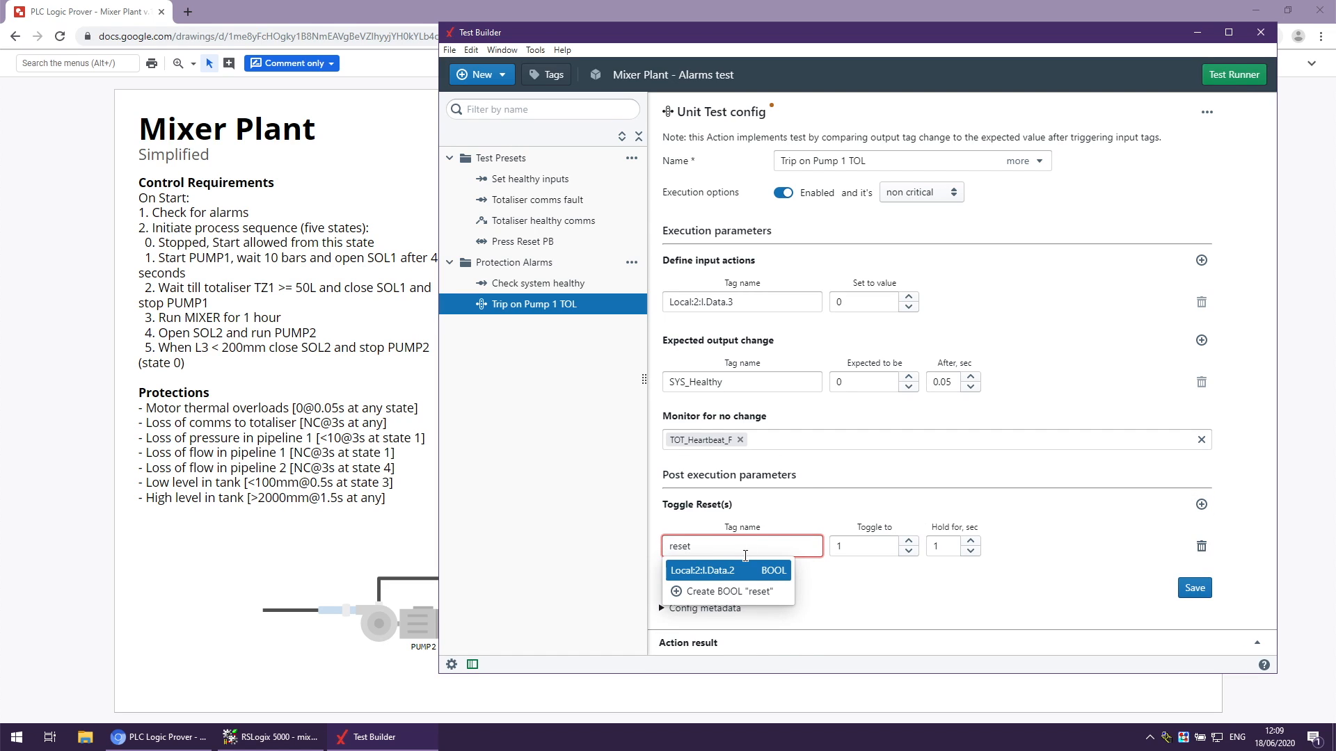
{"action": "left_click", "coordinate": [741, 571]}
{"action": "left_click", "coordinate": [877, 549]}
{"action": "double_click", "coordinate": [943, 547]}
{"action": "type", "text": "0.5"}
{"action": "left_click", "coordinate": [1187, 591]}
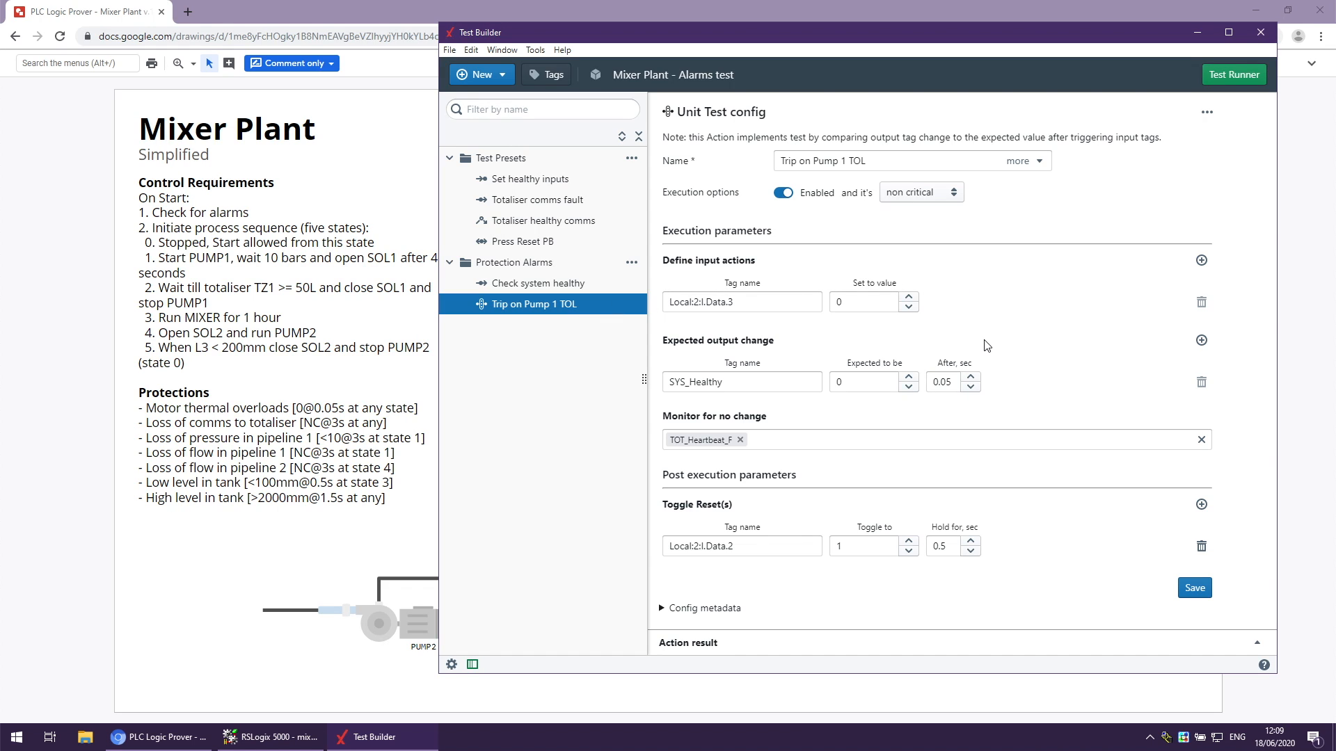
Try to run the alarms test project in Test Runner, and return to Test Builder.
{"action": "left_click", "coordinate": [1233, 75]}
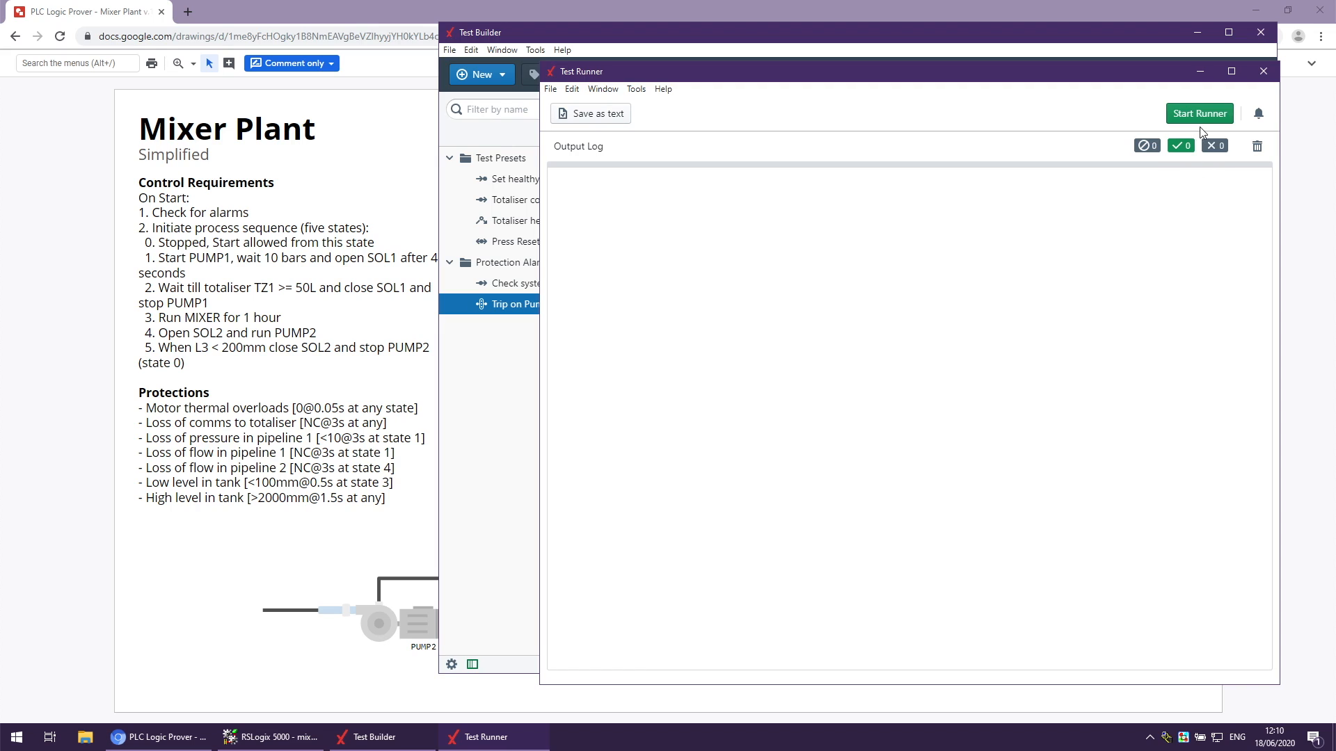
{"action": "left_click", "coordinate": [1204, 118]}
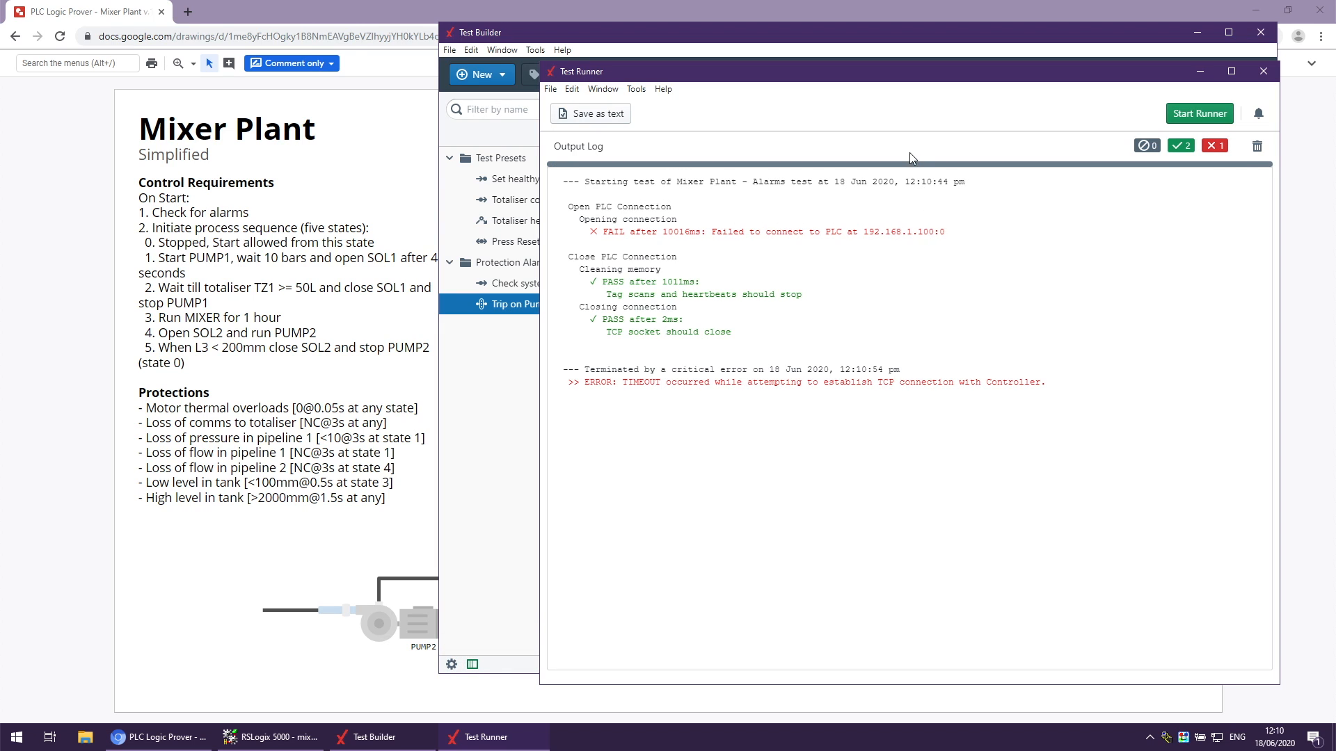
{"action": "left_click", "coordinate": [849, 35]}
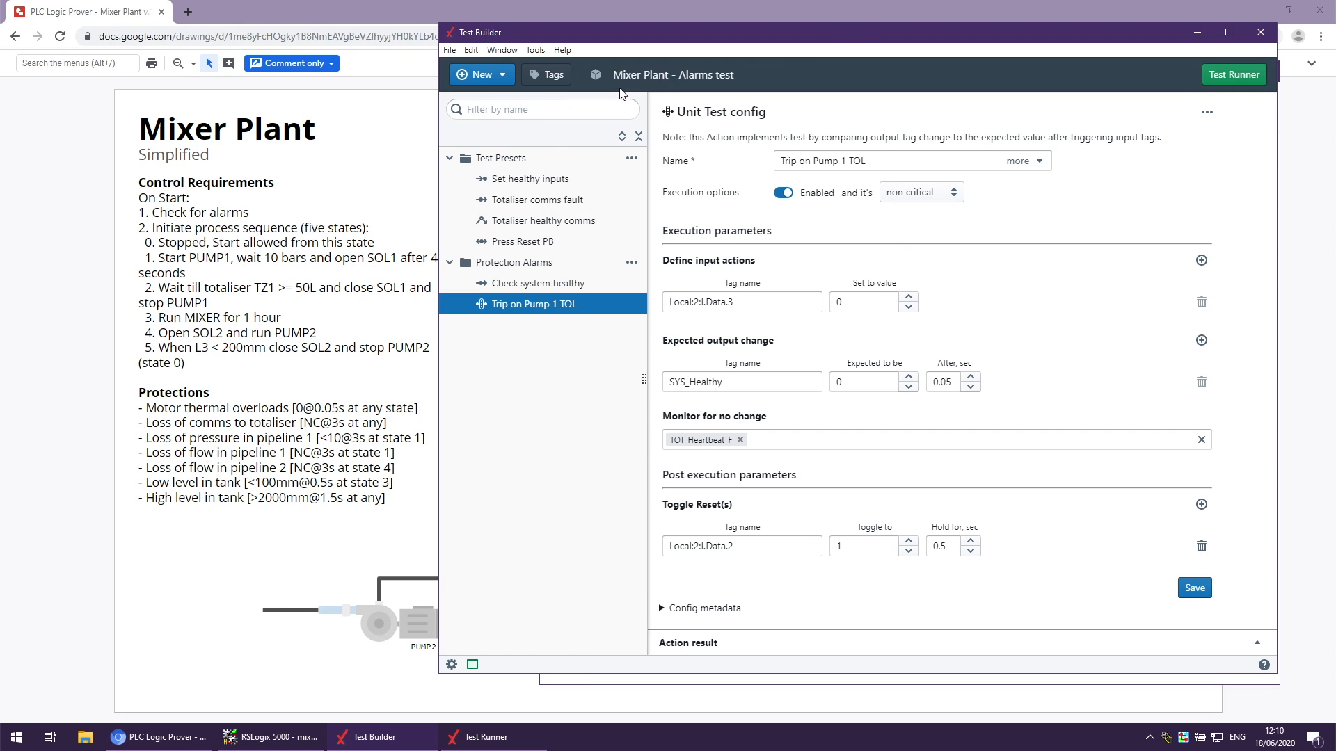
Set the PLC IP address in the project configuration to 192.168.98.1.
{"action": "left_click", "coordinate": [599, 73]}
{"action": "left_click", "coordinate": [847, 325]}
{"action": "left_click_drag", "start_coordinate": [847, 325], "coordinate": [880, 325]}
{"action": "type", "text": "98.1"}
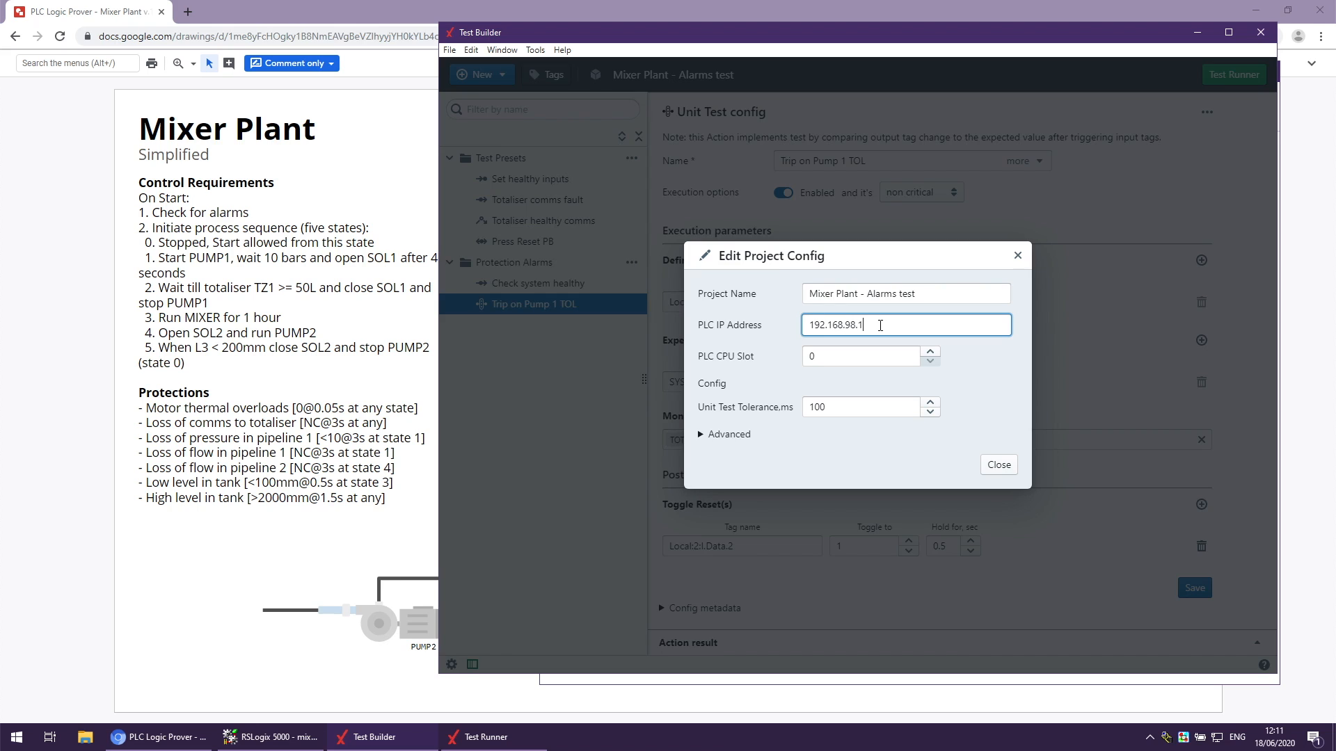
{"action": "left_click", "coordinate": [999, 464]}
Run the alarms test project in Test Runner with the corrected PLC address, and return to Test Builder.
{"action": "left_click", "coordinate": [485, 736]}
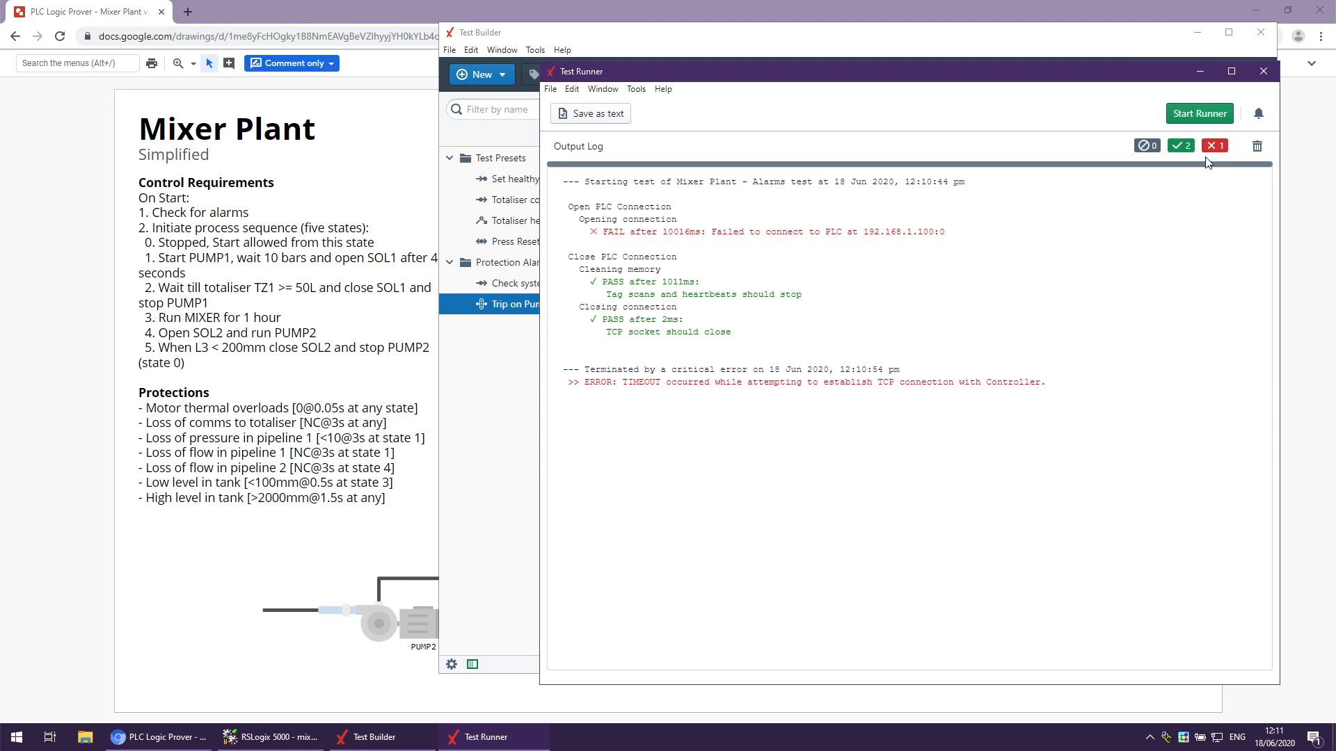
{"action": "left_click", "coordinate": [1199, 114]}
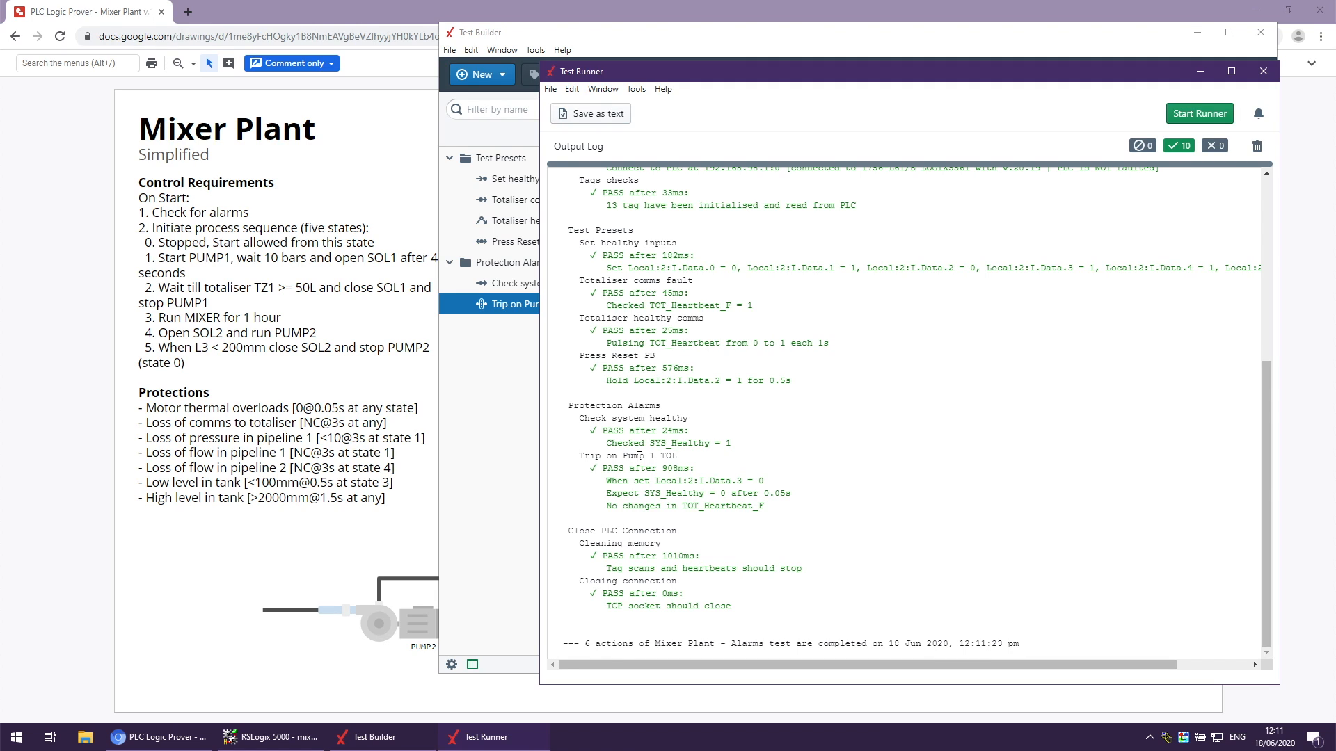
{"action": "left_click", "coordinate": [478, 465]}
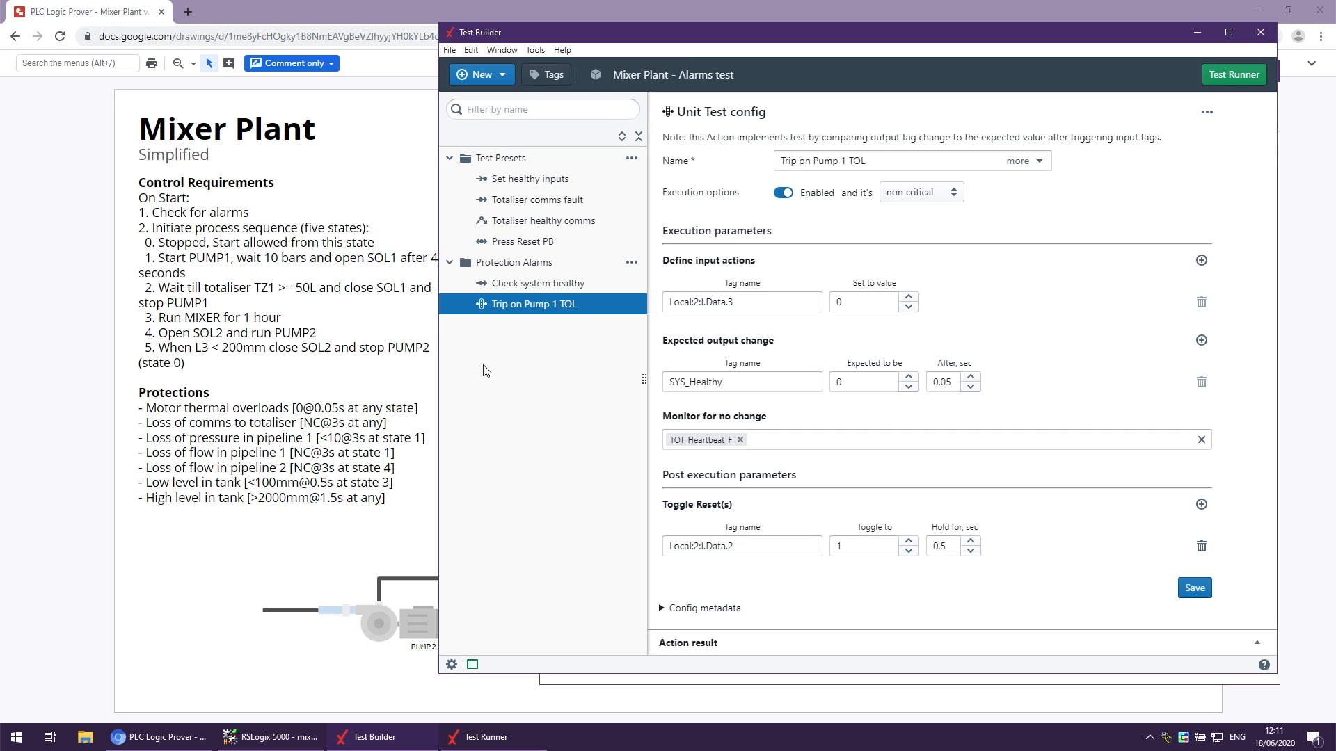
Duplicate the Trip on Pump 1 TOL unit test and name the copy "Trip on Pump 2 TOL".
{"action": "left_click", "coordinate": [1207, 112]}
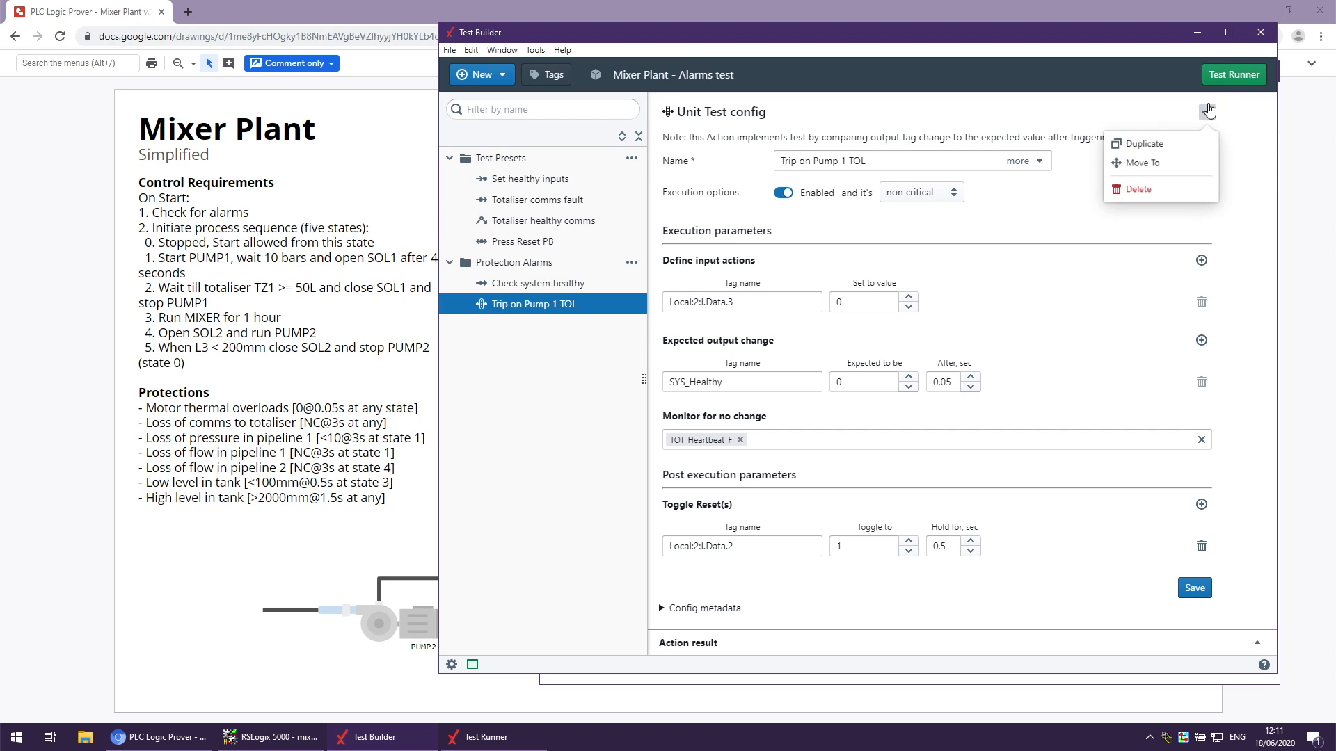
{"action": "left_click", "coordinate": [1169, 145]}
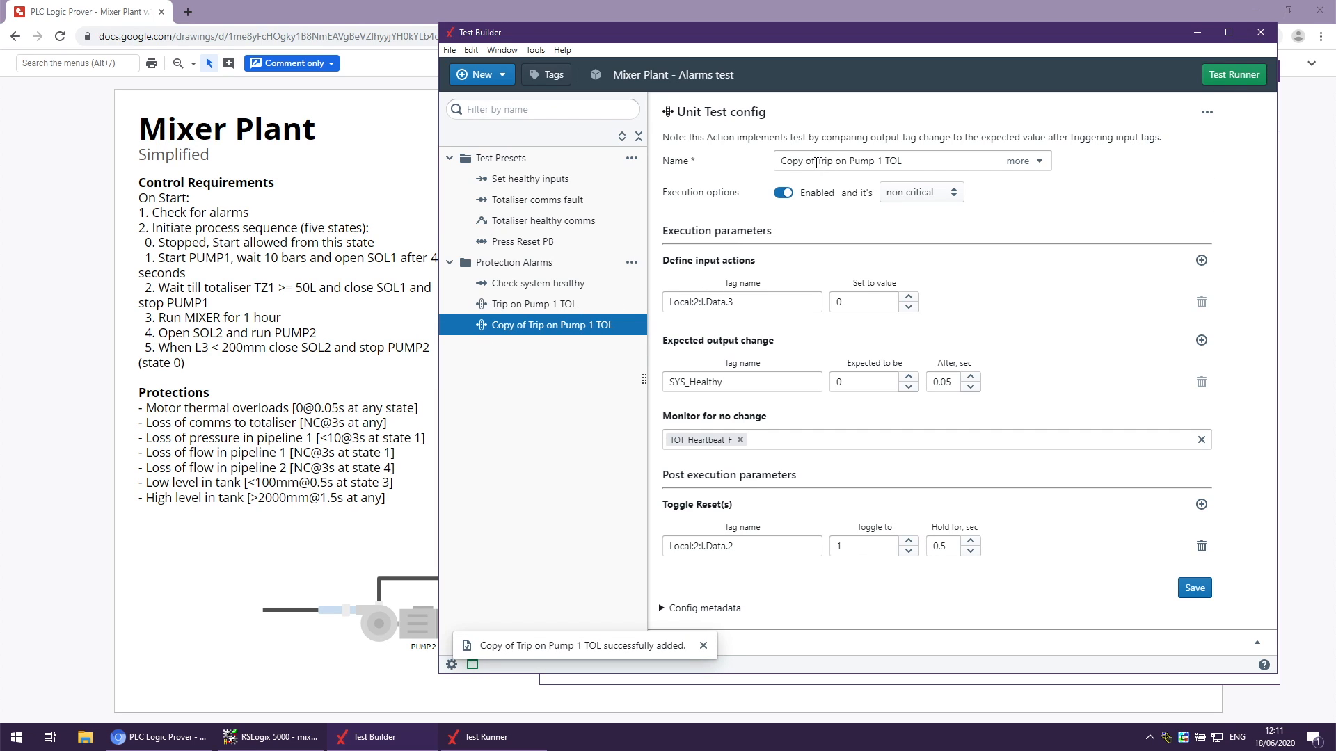
{"action": "left_click_drag", "start_coordinate": [814, 161], "coordinate": [761, 164]}
{"action": "key", "text": "BackSpace"}
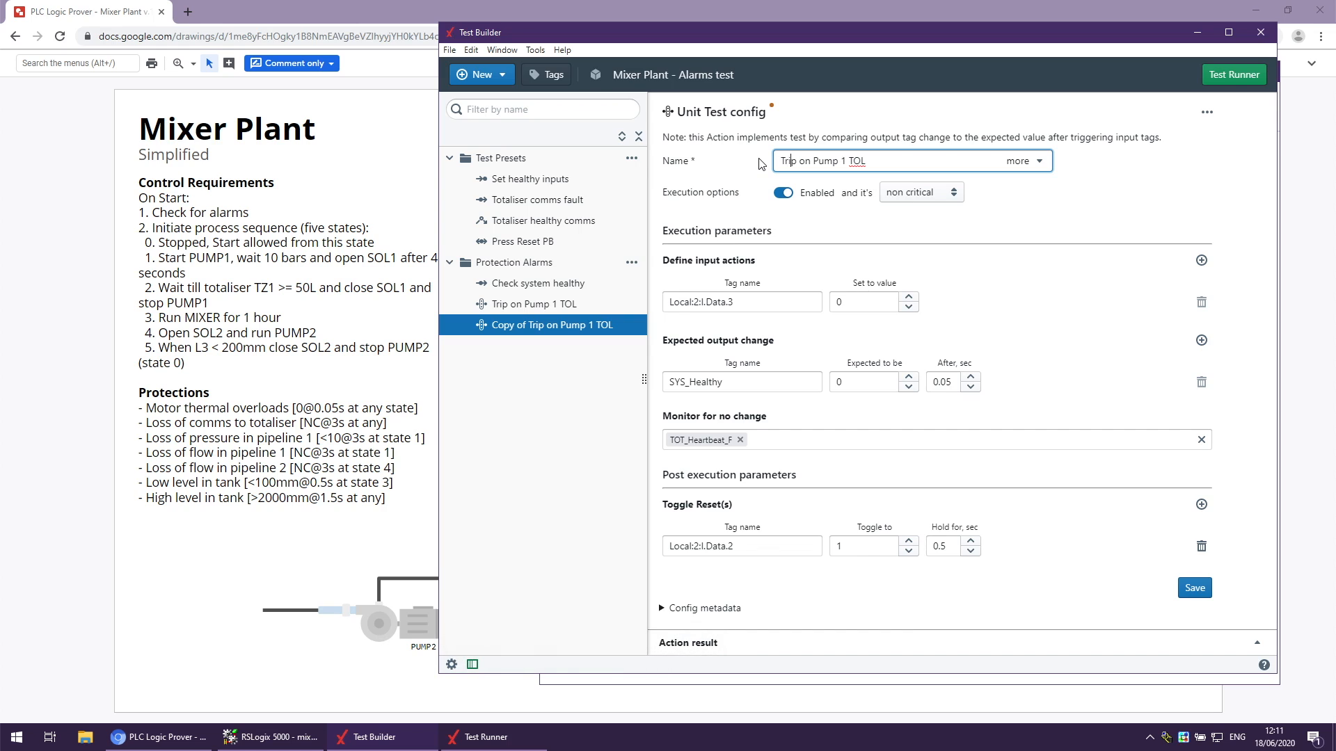
{"action": "key", "text": "BackSpace"}
{"action": "key", "text": "BackSpace"}
{"action": "type", "text": "2"}
Change the Pump 2 test's input action tag to Local:2:I.Data.4 and save the unit test.
{"action": "left_click", "coordinate": [770, 302]}
{"action": "key", "text": "BackSpace"}
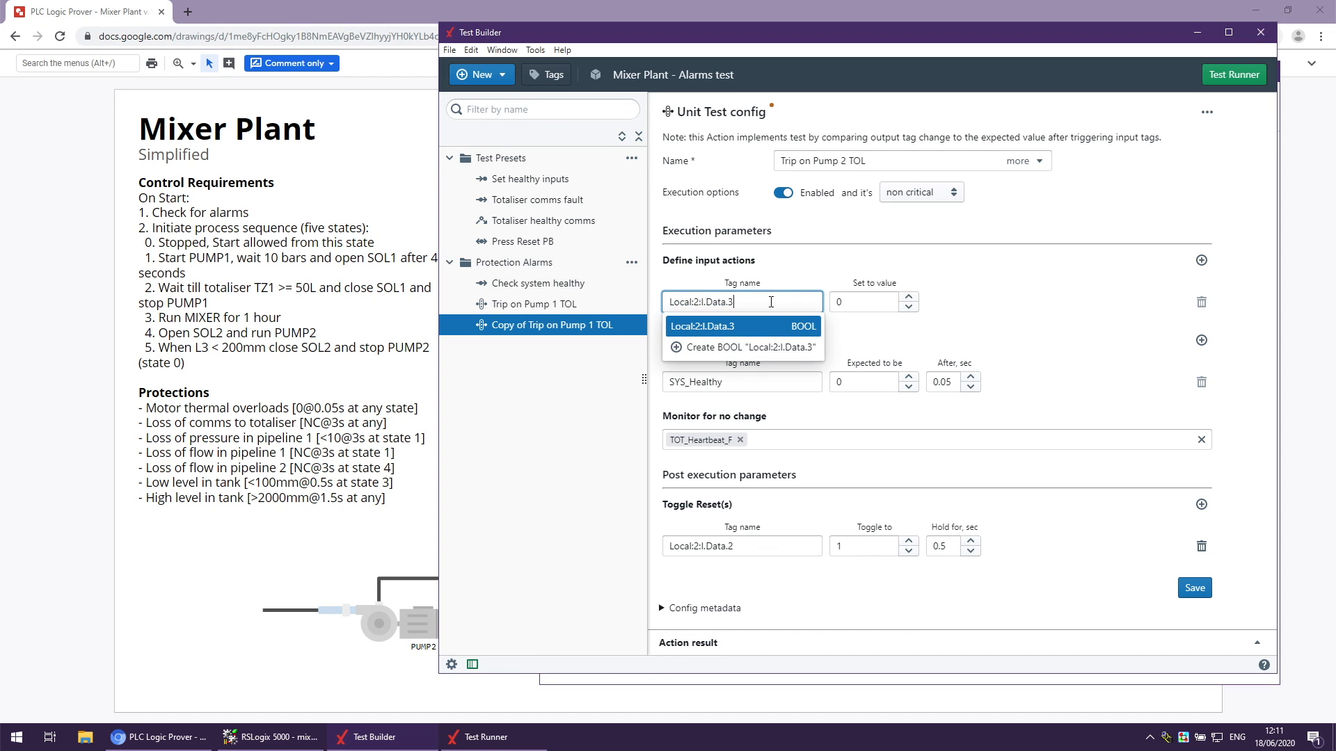
{"action": "type", "text": "4"}
{"action": "key", "text": "Return"}
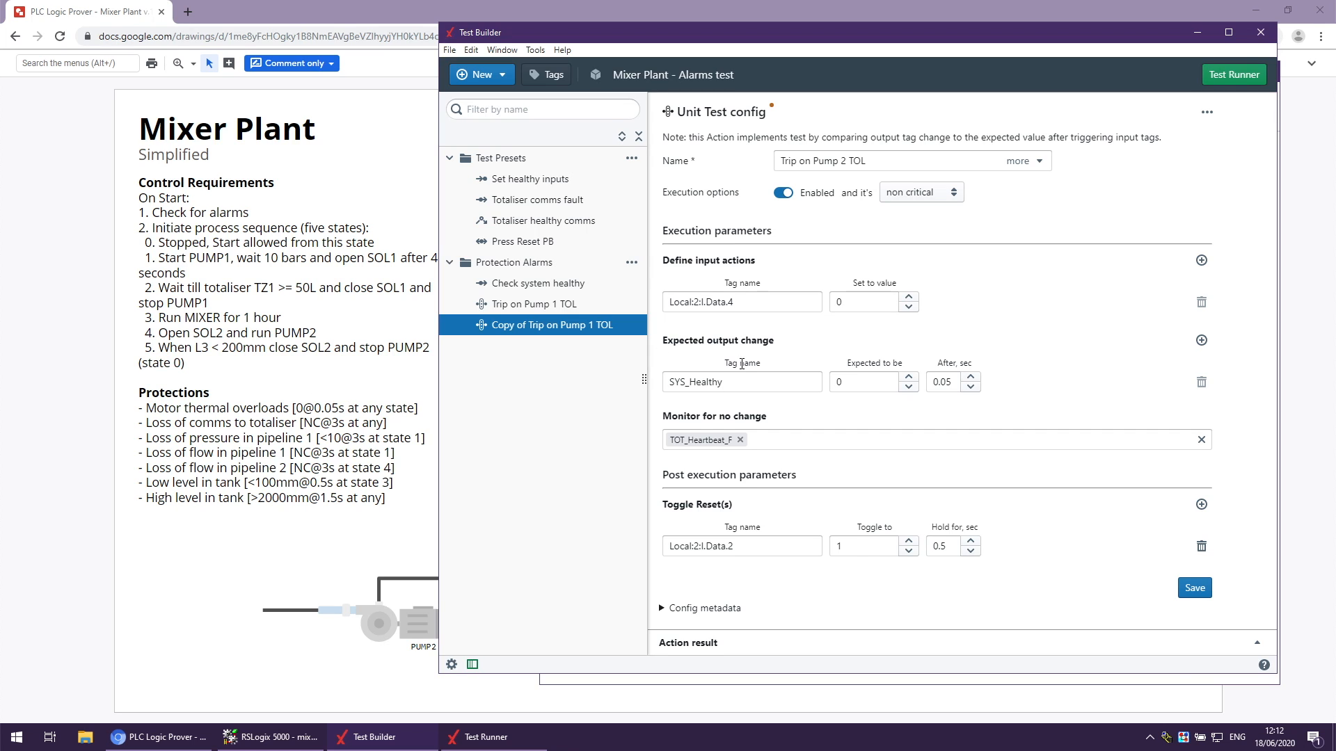
{"action": "left_click", "coordinate": [1194, 588]}
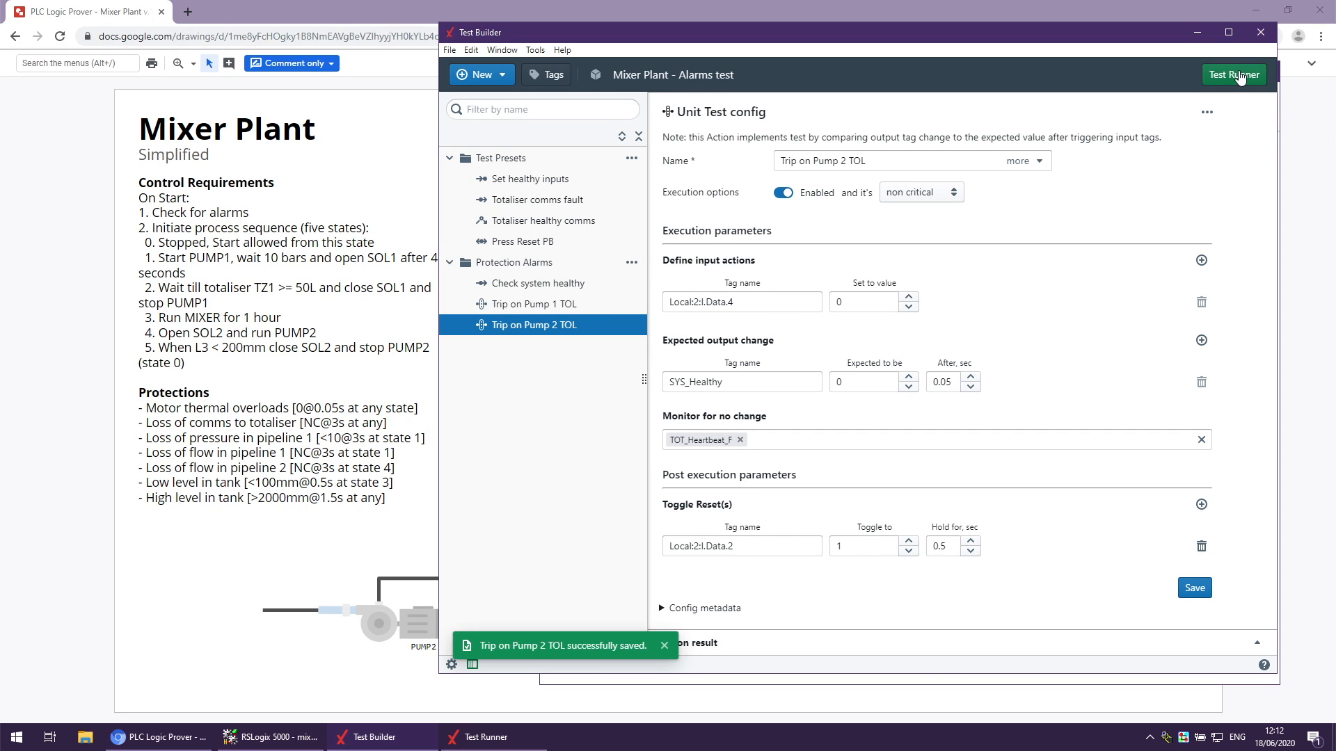
Duplicate the Trip on Pump 2 TOL unit test and name the copy "Trip on Mixer TOL".
{"action": "left_click", "coordinate": [1207, 112]}
{"action": "left_click", "coordinate": [1134, 141]}
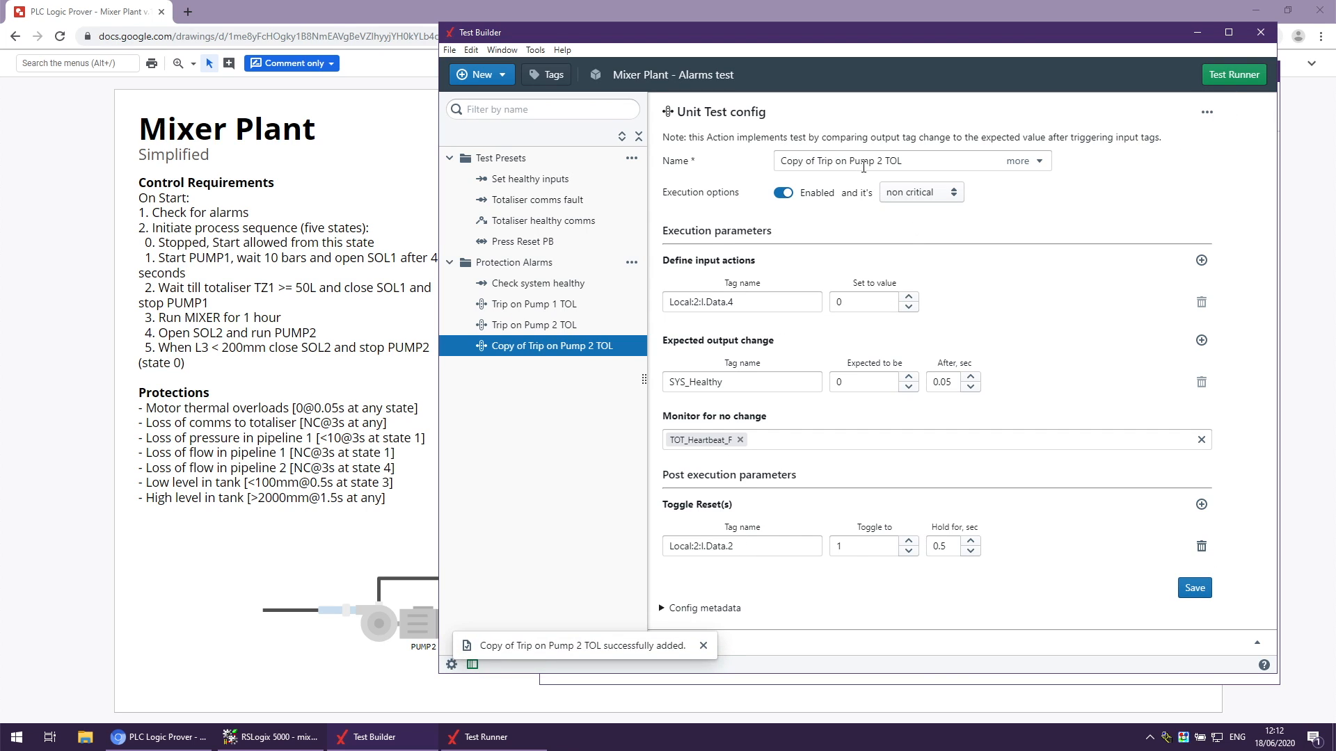
{"action": "left_click_drag", "start_coordinate": [811, 161], "coordinate": [737, 158]}
{"action": "key", "text": "BackSpace"}
{"action": "key", "text": "ctrl+shift+Right"}
{"action": "key", "text": "shift+Left"}
{"action": "type", "text": "Mixer"}
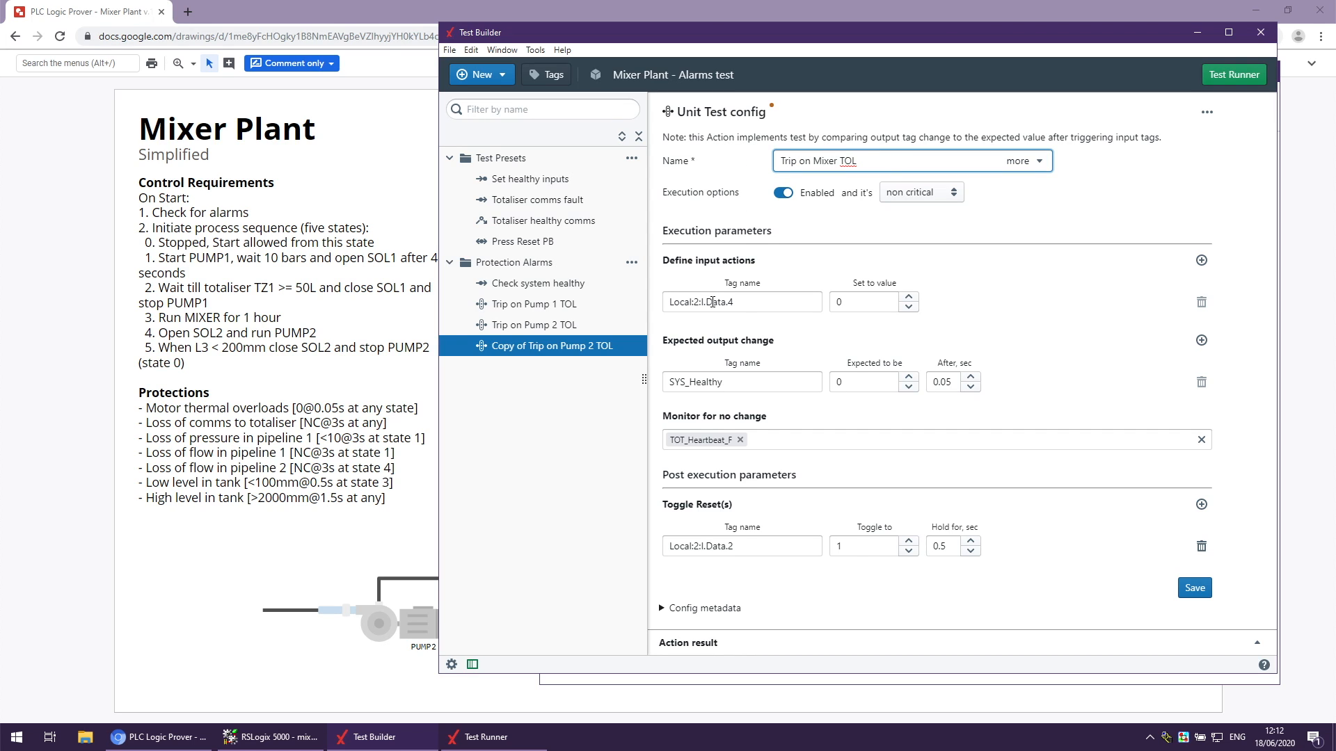
Change the mixer test's input action tag to Local:2:I.Data.5 and save the unit test.
{"action": "left_click", "coordinate": [712, 302]}
{"action": "left_click", "coordinate": [751, 302]}
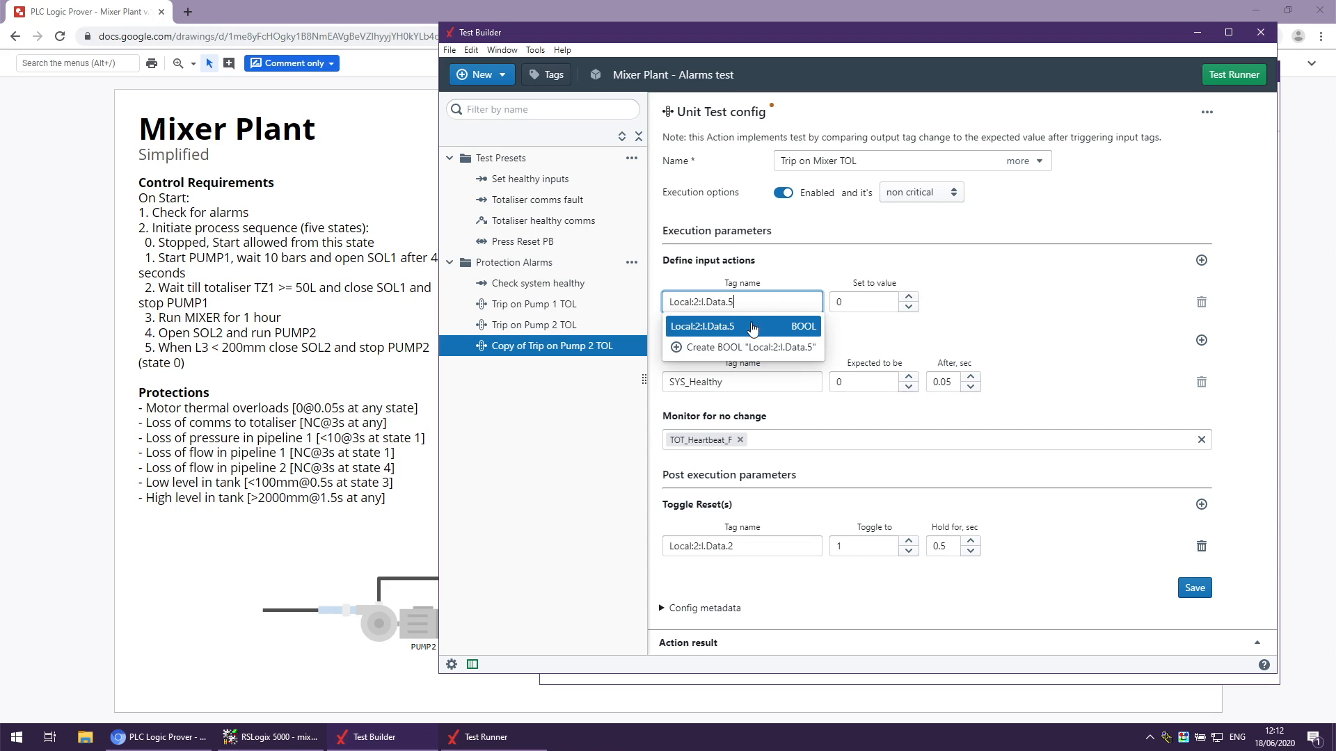
{"action": "left_click", "coordinate": [752, 326]}
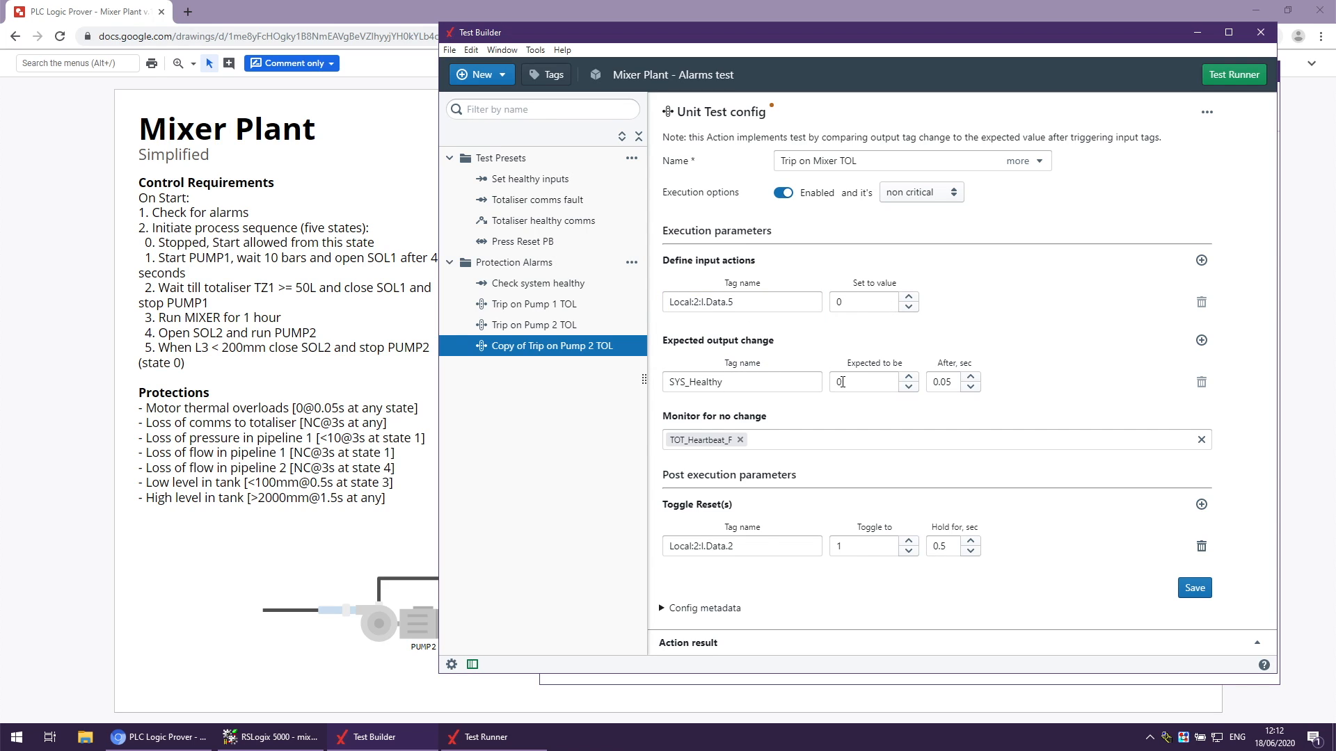
{"action": "left_click", "coordinate": [1194, 592]}
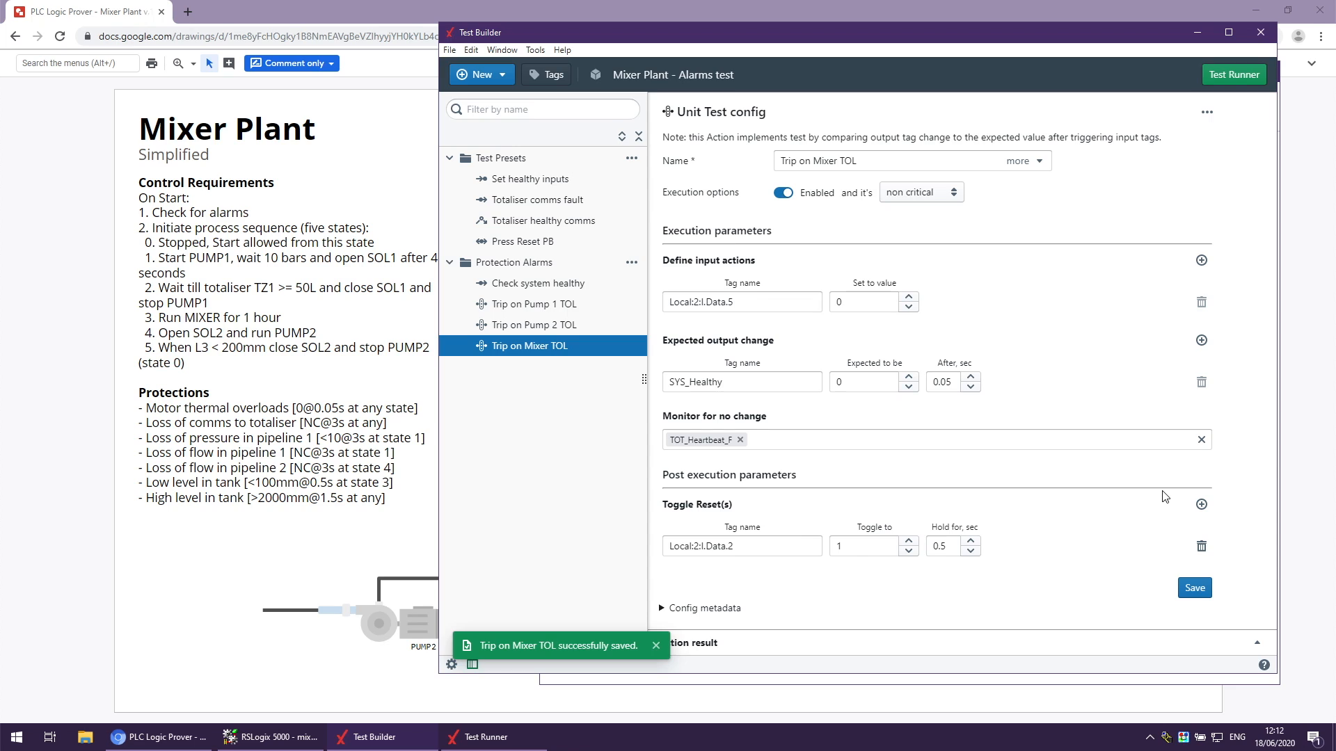
Read the loss of pressure in pipeline 1 protection in the Mixer Plant drawing, and return to Test Builder.
{"action": "left_click", "coordinate": [144, 438]}
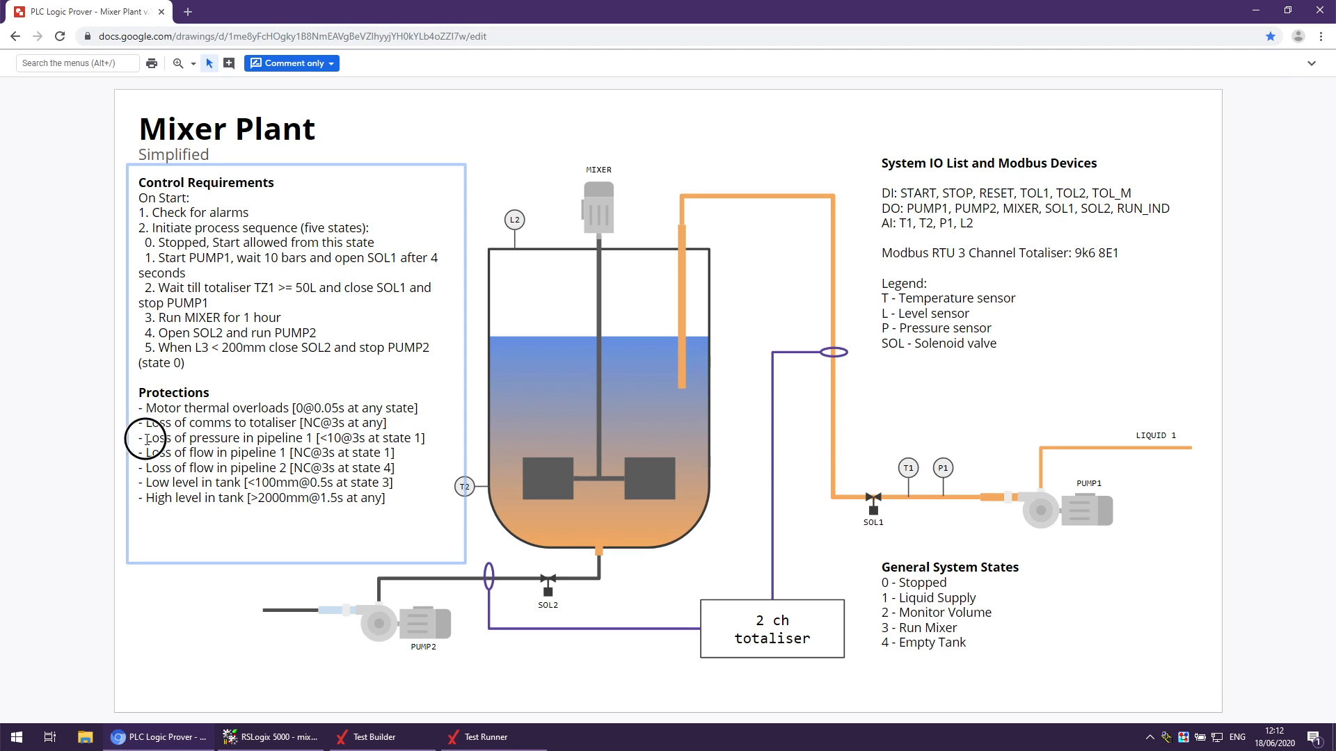
{"action": "left_click_drag", "start_coordinate": [144, 437], "coordinate": [304, 439]}
{"action": "left_click", "coordinate": [368, 737]}
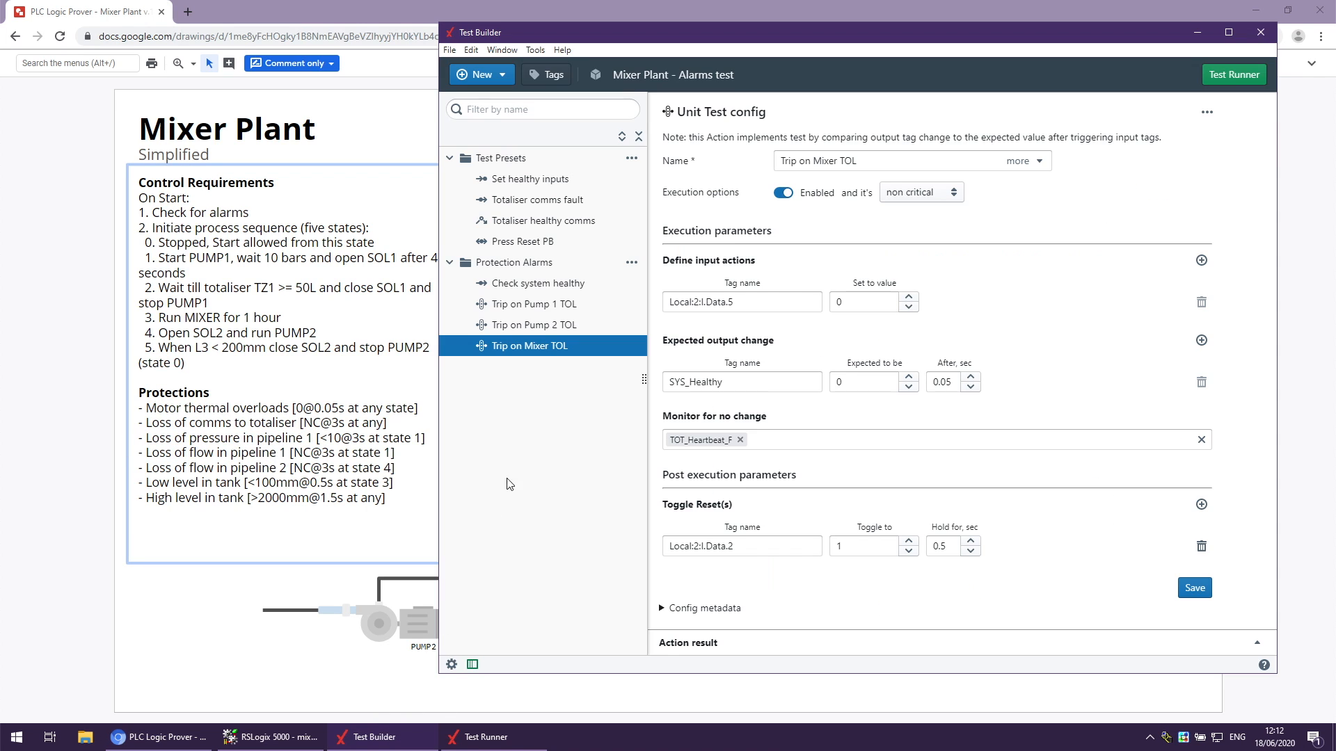
Add a Unit Test action named "Trip on Pump 1 Pressure Loss" as the last action in Protection Alarms.
{"action": "left_click", "coordinate": [630, 262]}
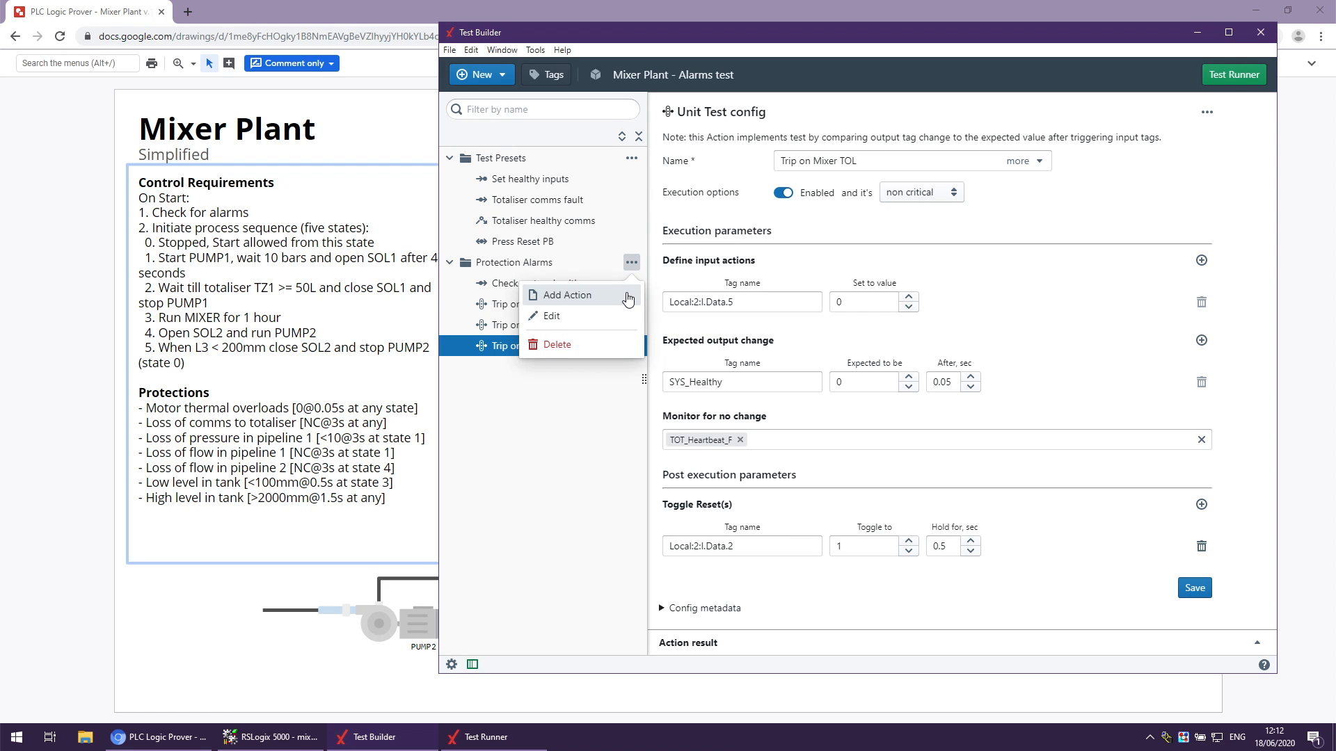
{"action": "left_click", "coordinate": [627, 296]}
{"action": "left_click", "coordinate": [858, 315]}
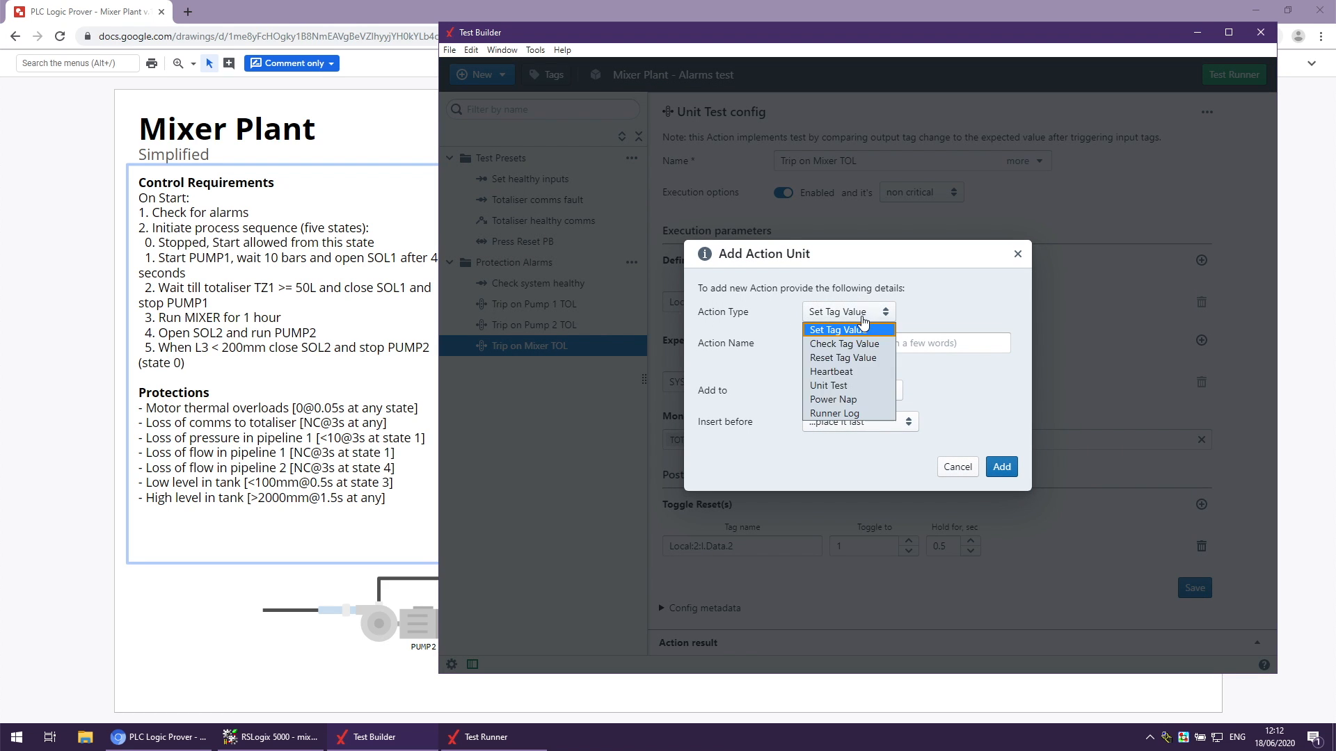
{"action": "left_click", "coordinate": [863, 385]}
{"action": "left_click", "coordinate": [866, 345]}
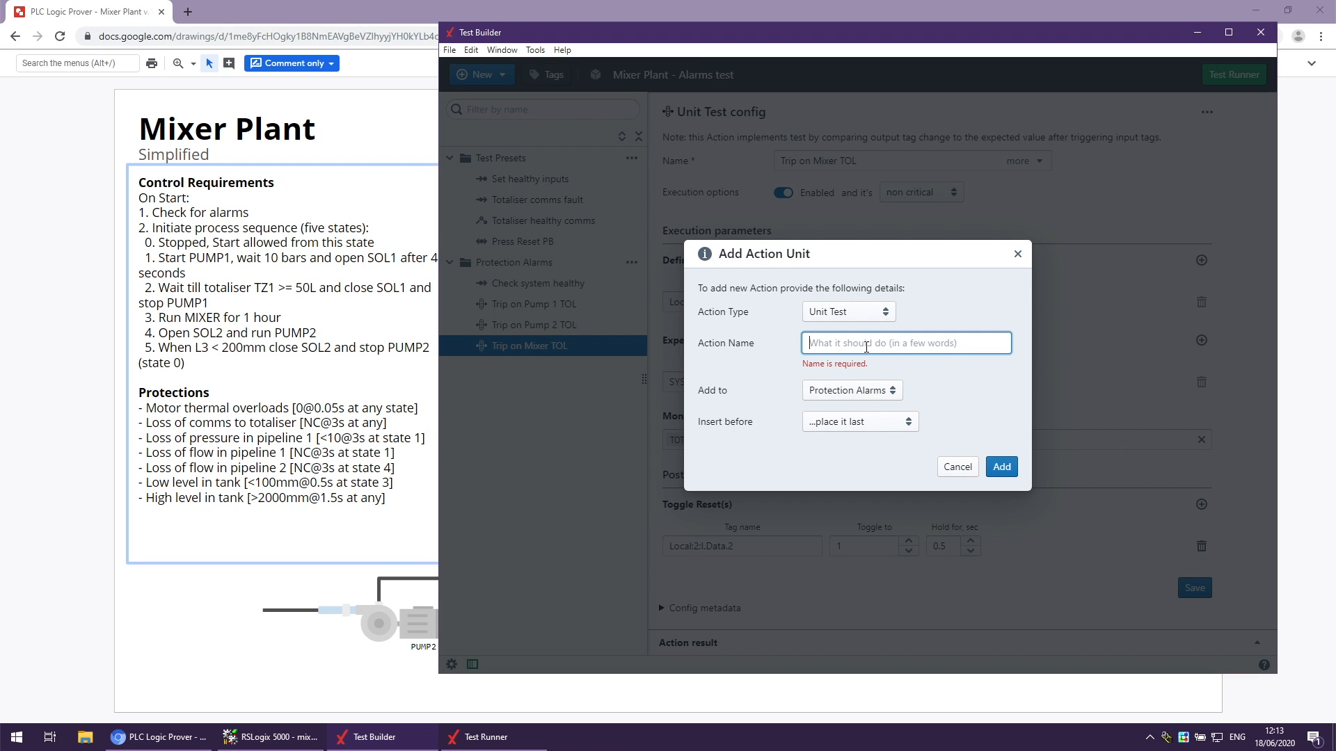
{"action": "type", "text": "Trip on Pu"}
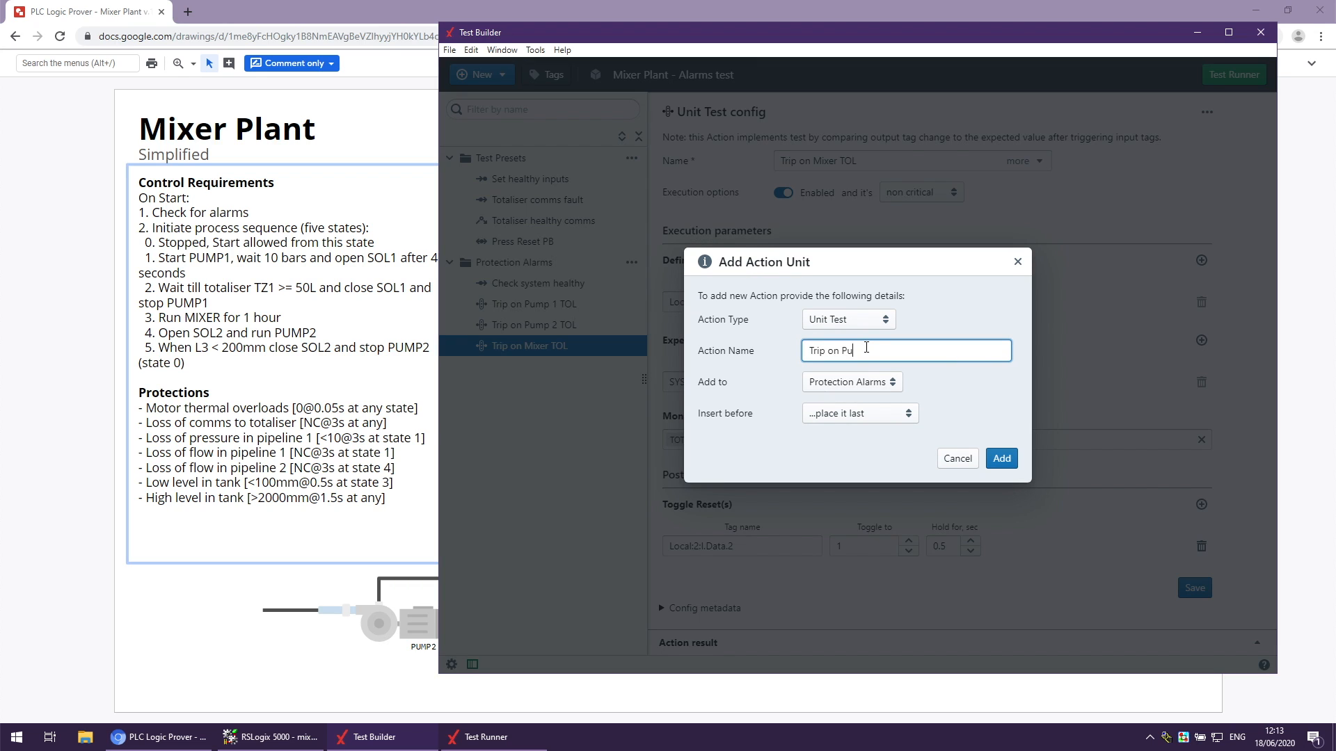
{"action": "type", "text": "mp 1 Pressure Loss"}
{"action": "left_click", "coordinate": [1001, 458]}
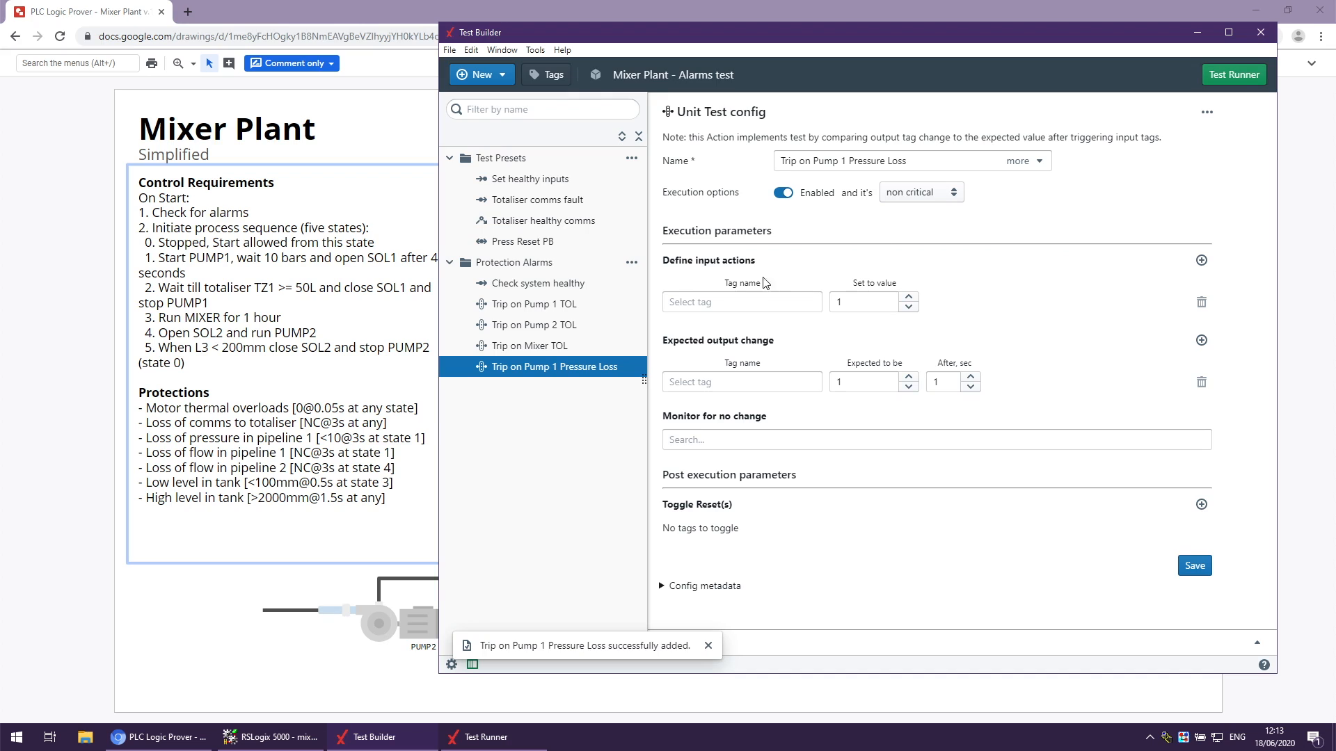
Add the tag Local:3:I.Ch2Data with value 0 to the Set healthy inputs preset.
{"action": "left_click", "coordinate": [747, 304]}
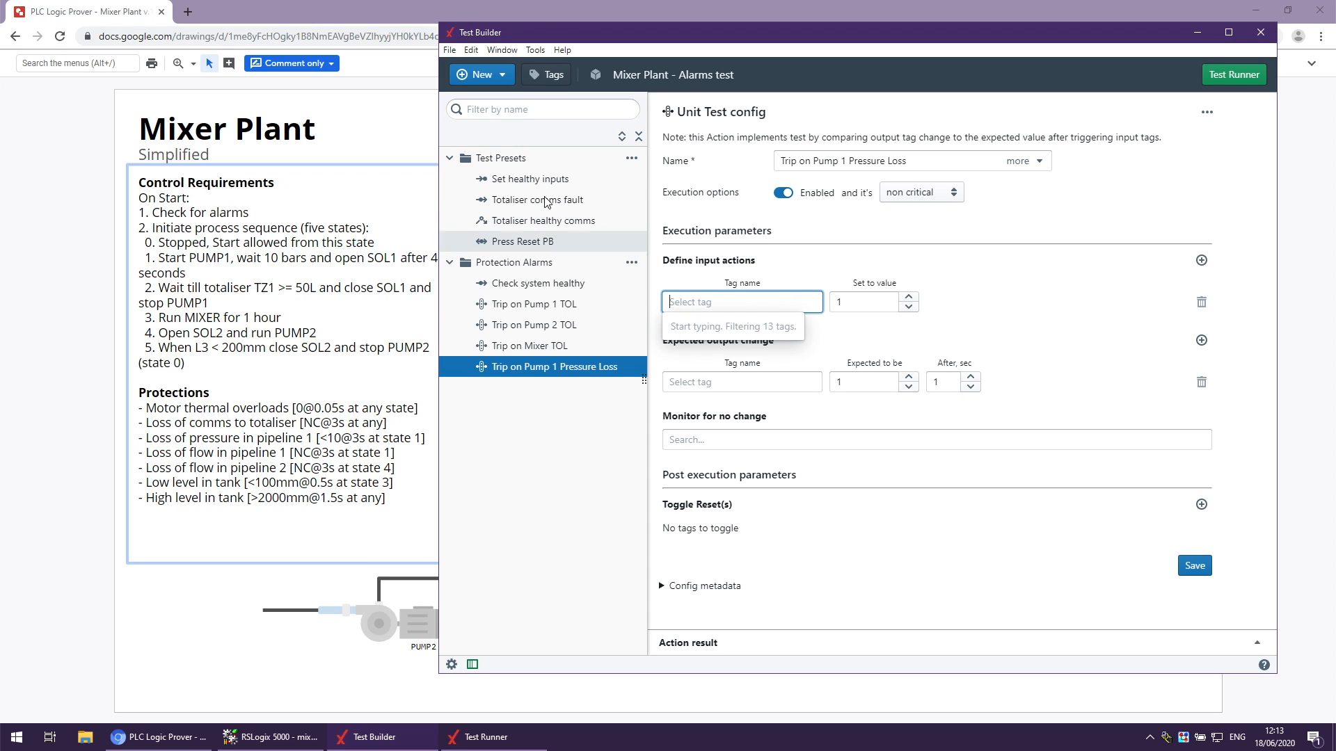
{"action": "left_click", "coordinate": [534, 181]}
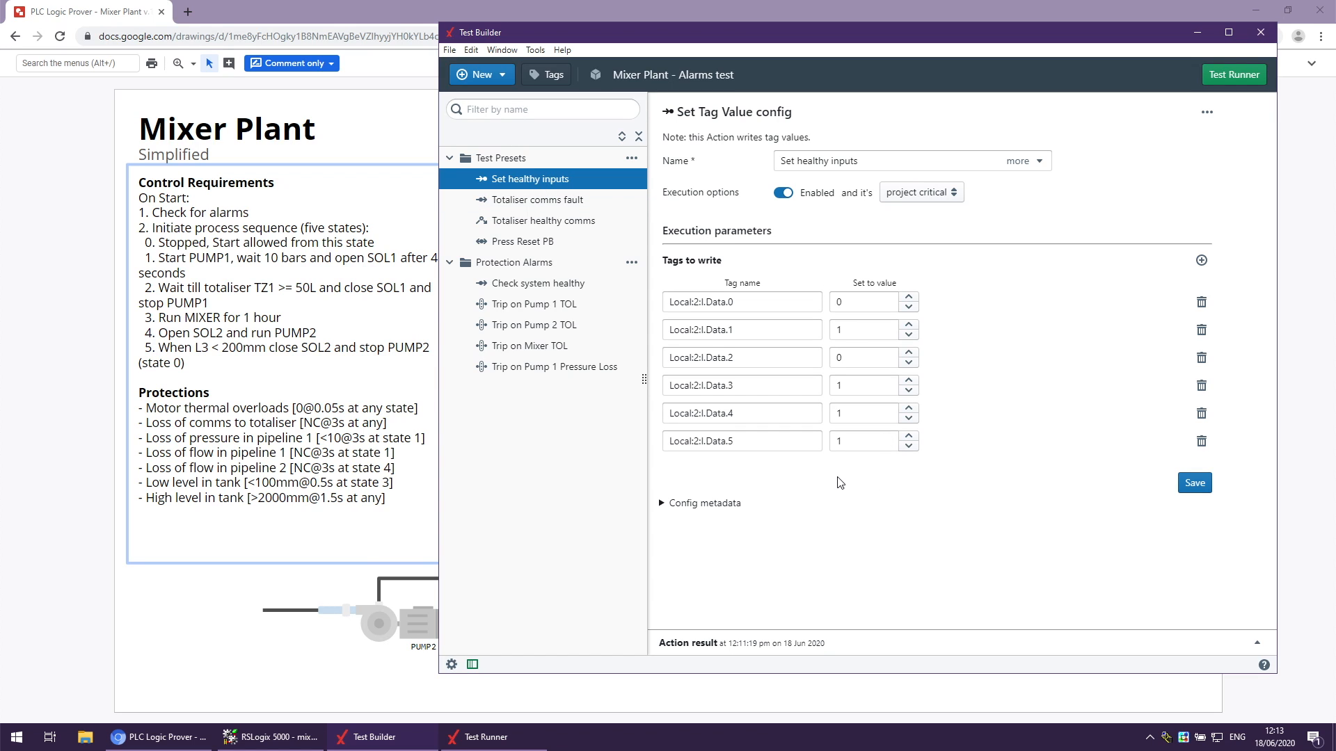
{"action": "left_click", "coordinate": [1201, 260]}
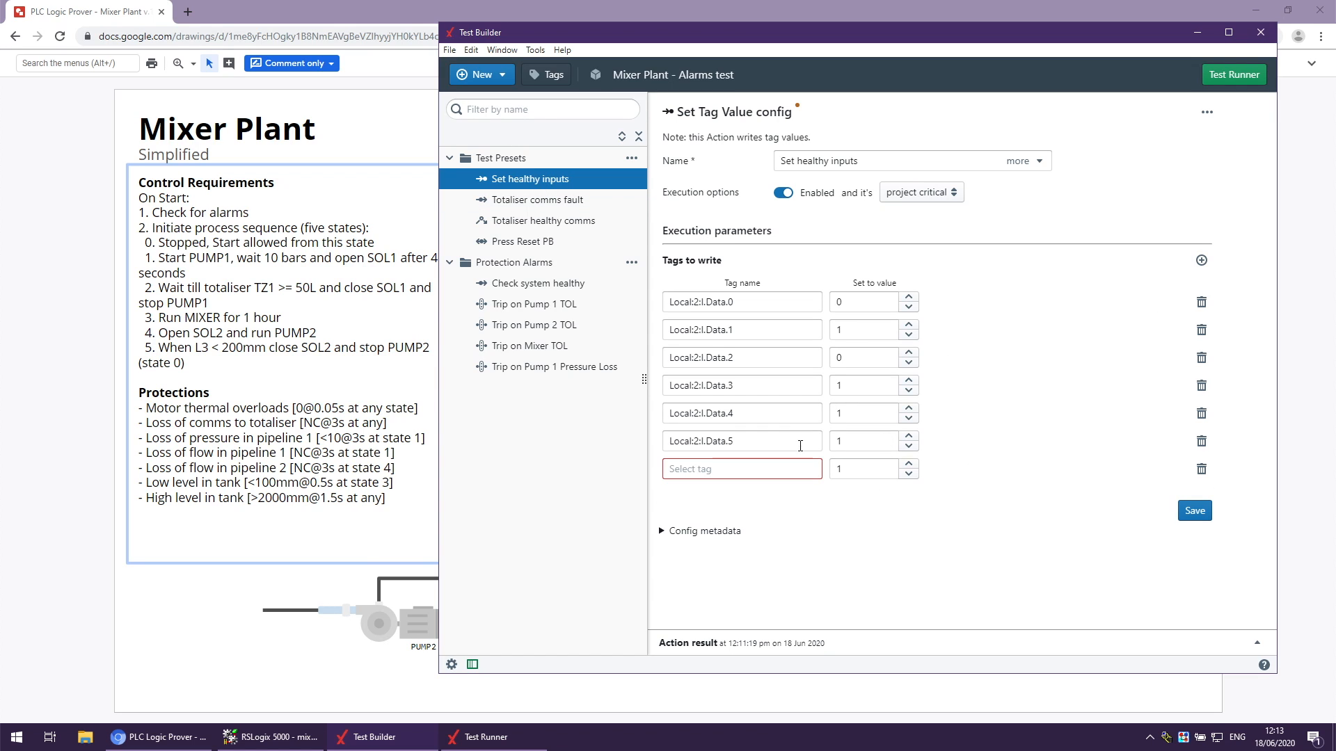
{"action": "left_click", "coordinate": [796, 470]}
{"action": "type", "text": "pre"}
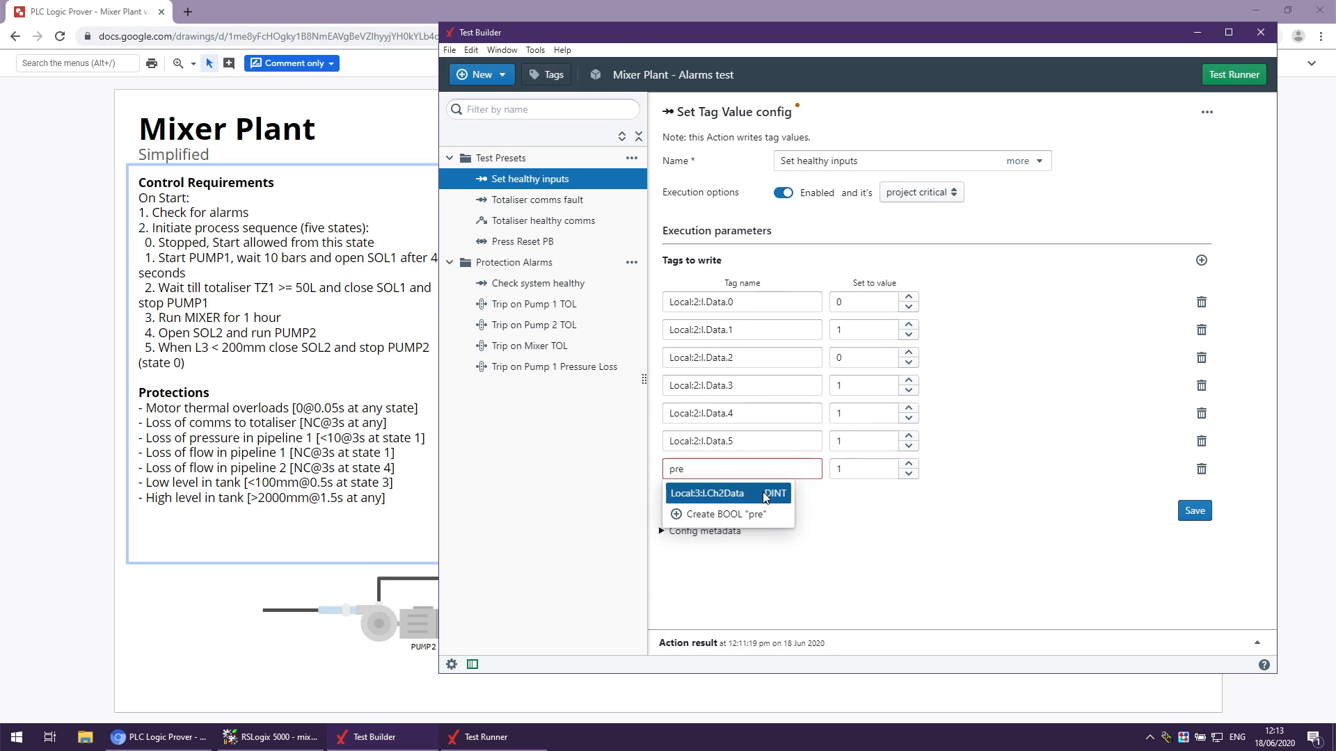
{"action": "key", "text": "Return"}
{"action": "left_click", "coordinate": [856, 470]}
{"action": "type", "text": "0"}
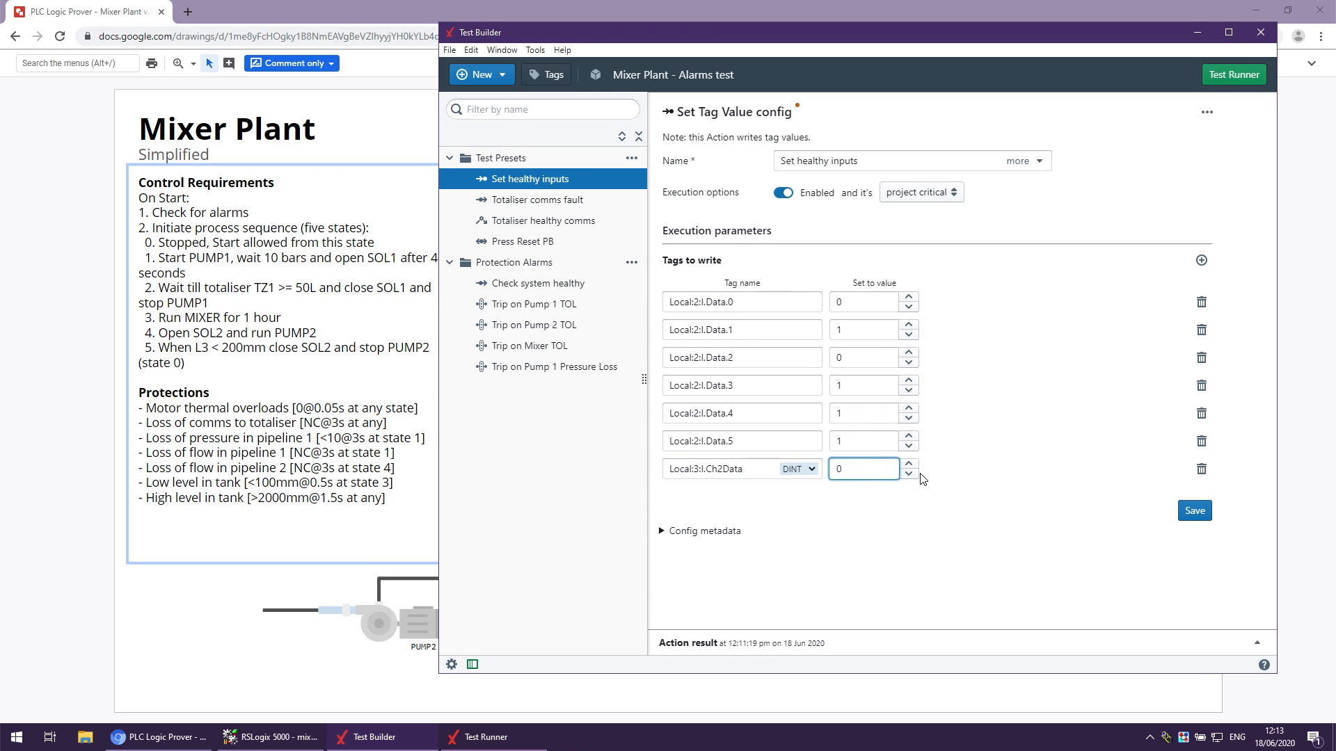
Add the tag Local:3:I.Ch3Data with value 0 to the healthy inputs preset and save it.
{"action": "left_click", "coordinate": [1202, 260]}
{"action": "left_click", "coordinate": [770, 497]}
{"action": "type", "text": "le"}
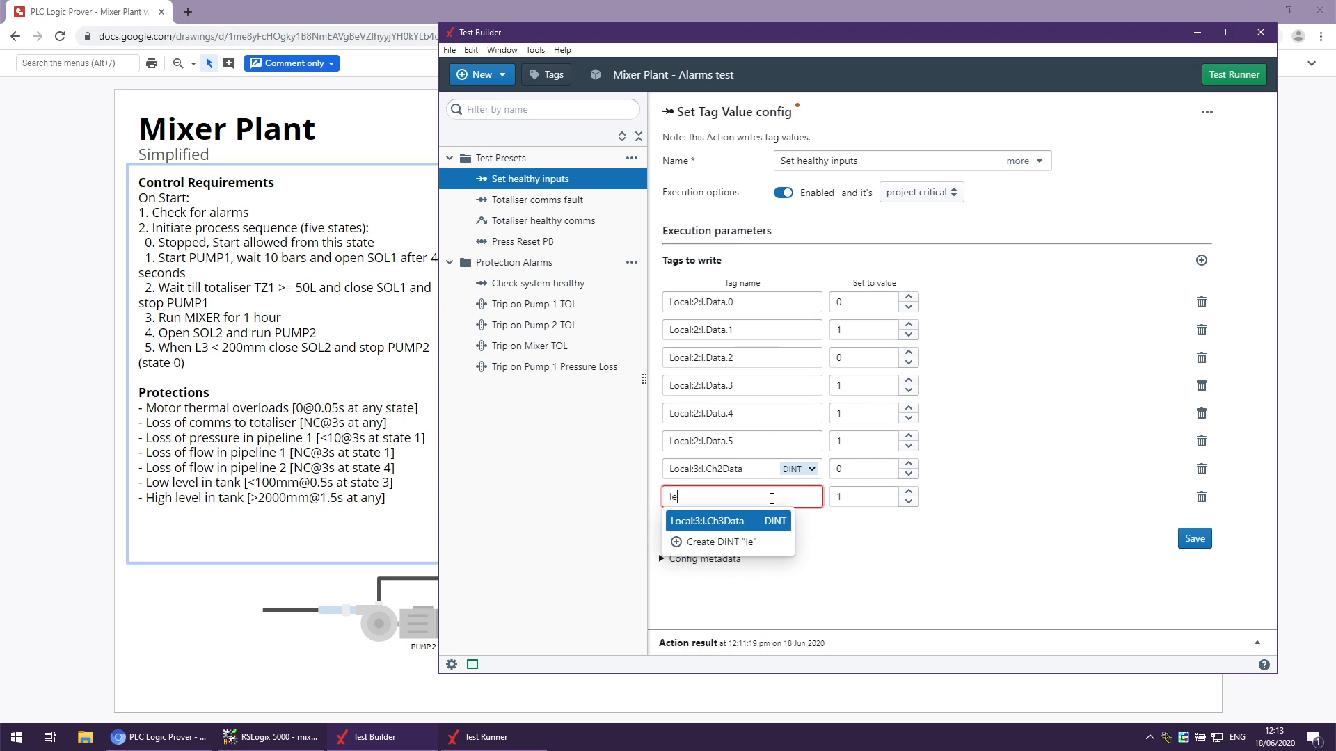
{"action": "left_click", "coordinate": [756, 525]}
{"action": "double_click", "coordinate": [875, 494]}
{"action": "type", "text": "0"}
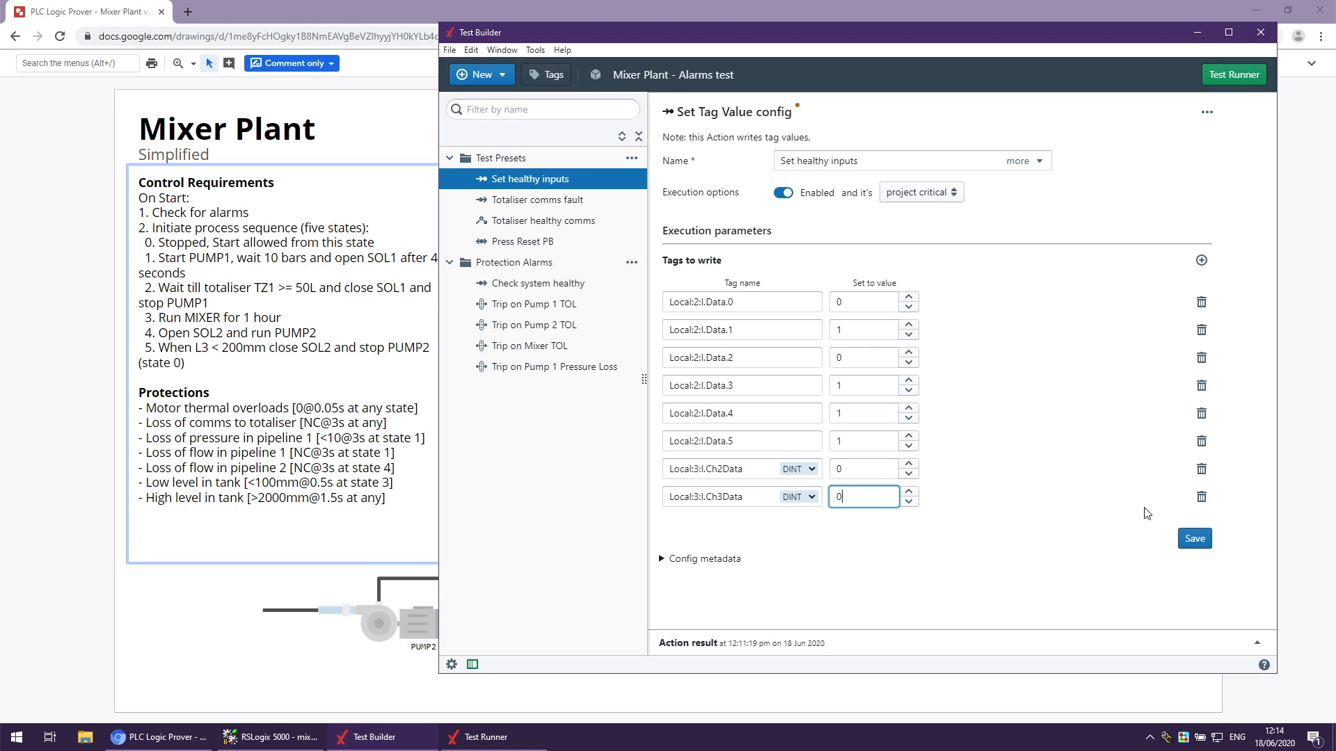
{"action": "left_click", "coordinate": [1184, 538]}
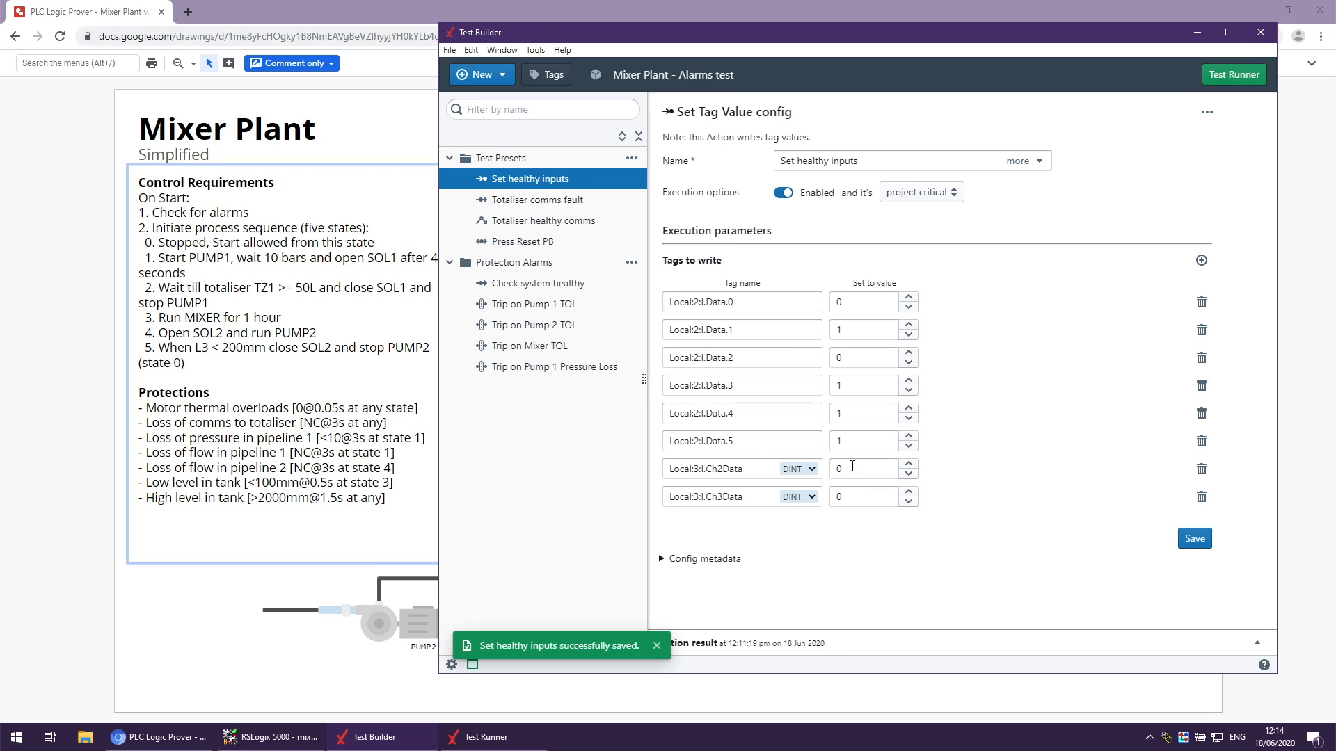
Reopen the Trip on Pump 1 Pressure Loss test, check the PUMP1 start and pipeline 1 pressure requirements in the Mixer Plant drawing, and return to Test Builder.
{"action": "left_click", "coordinate": [557, 366]}
{"action": "left_click", "coordinate": [774, 304]}
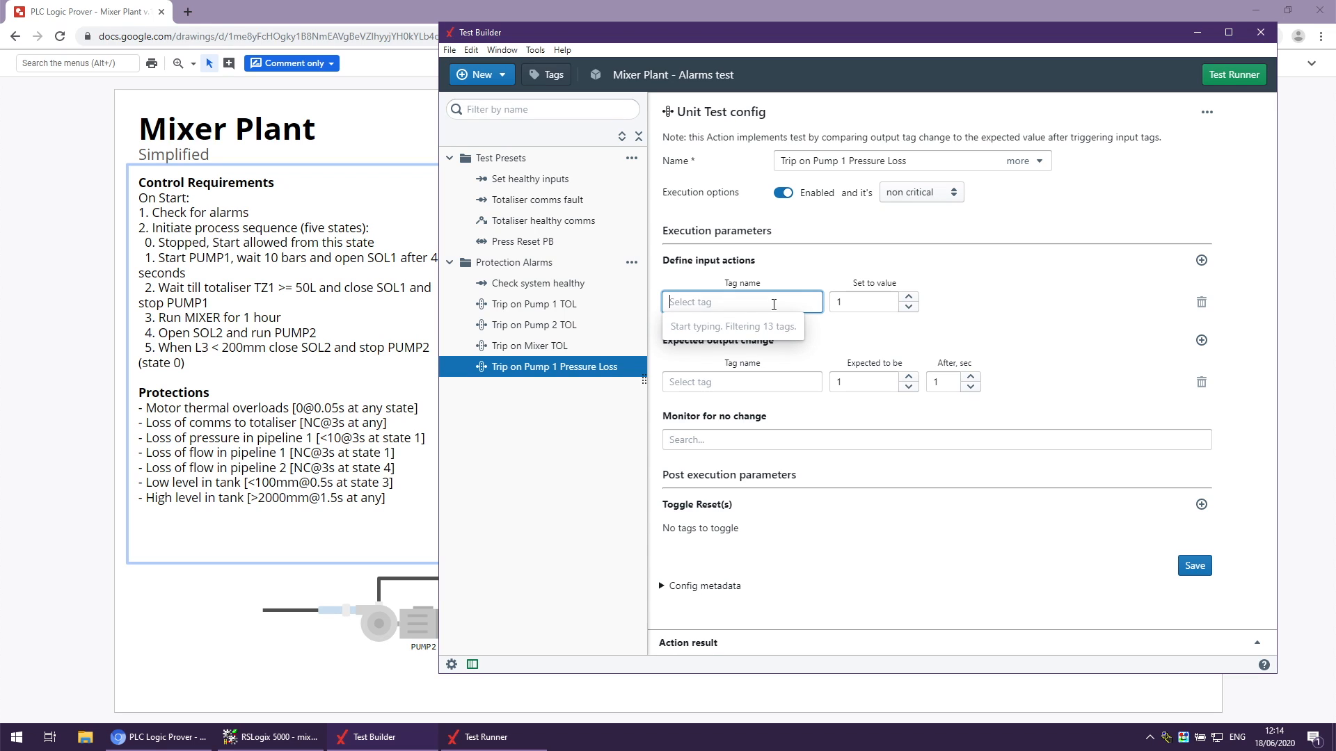
{"action": "left_click", "coordinate": [388, 440]}
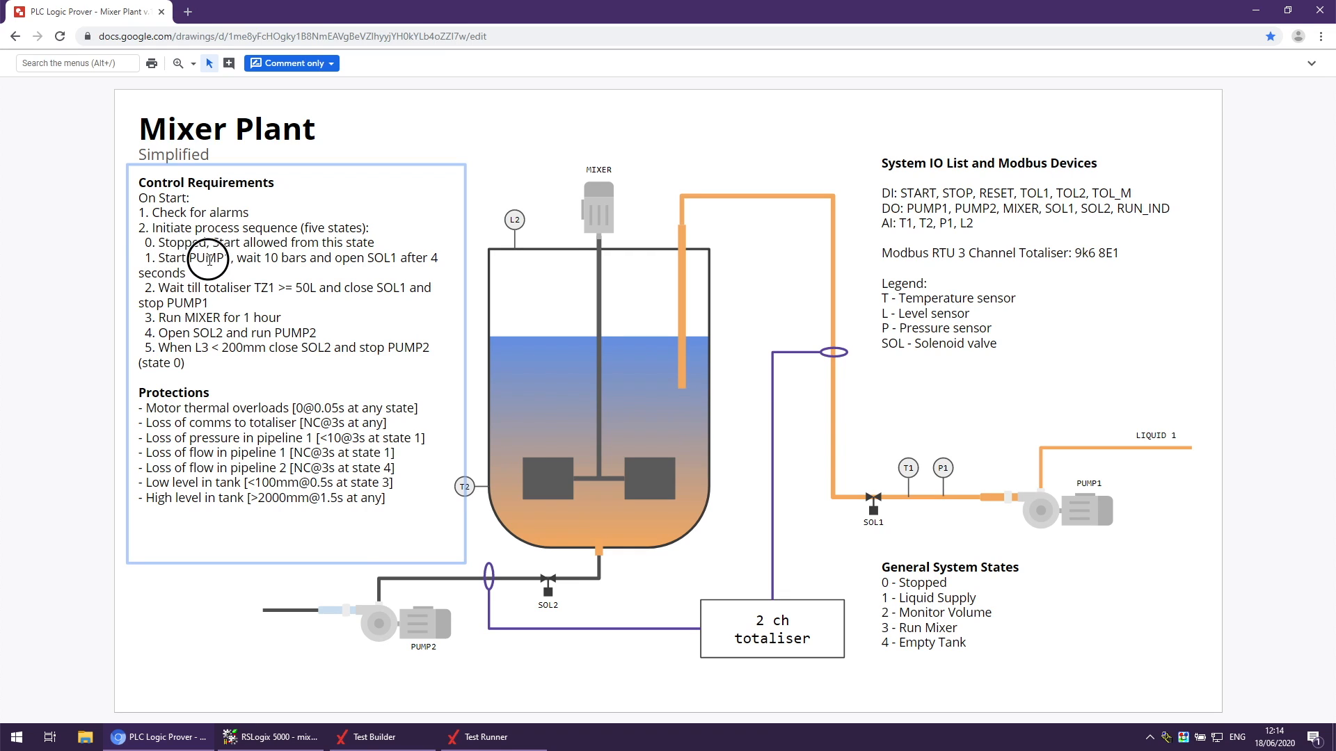
{"action": "double_click", "coordinate": [210, 259]}
{"action": "left_click", "coordinate": [150, 258]}
{"action": "double_click", "coordinate": [199, 258]}
{"action": "double_click", "coordinate": [271, 257]}
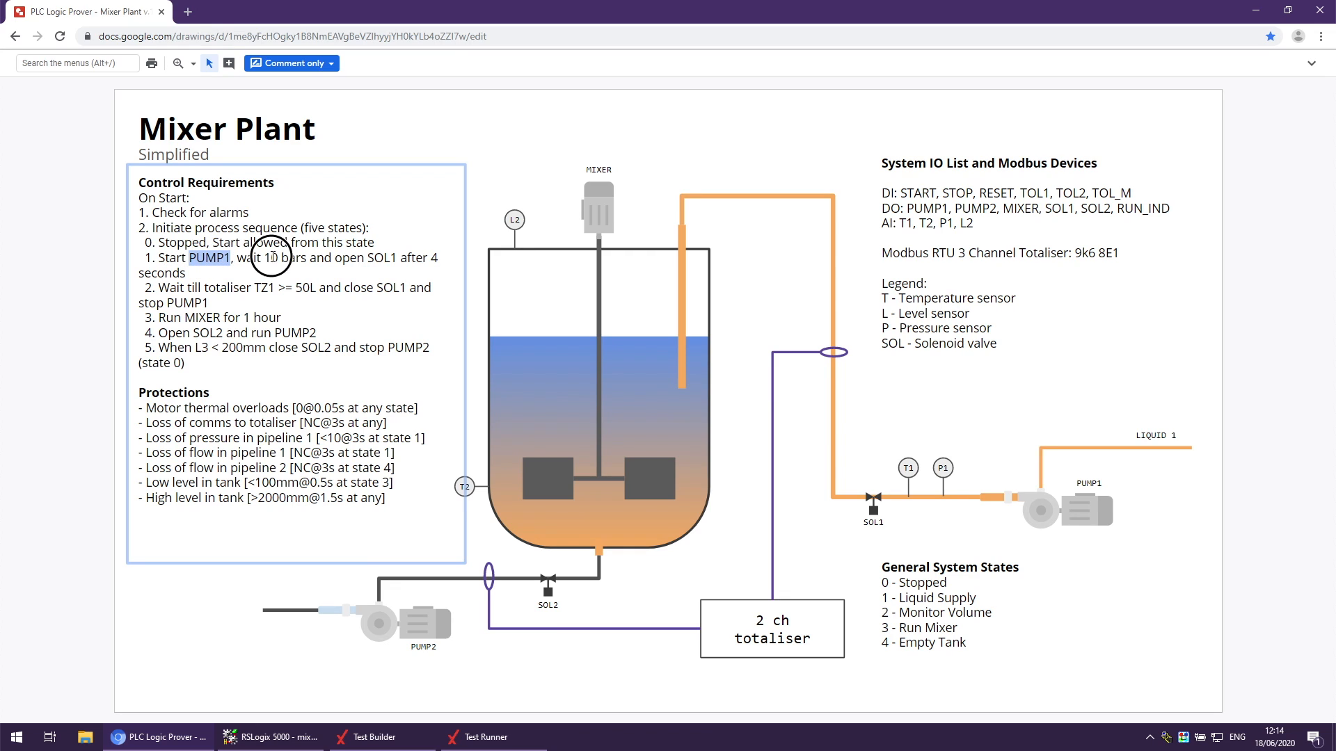
{"action": "left_click", "coordinate": [346, 259]}
{"action": "double_click", "coordinate": [268, 439]}
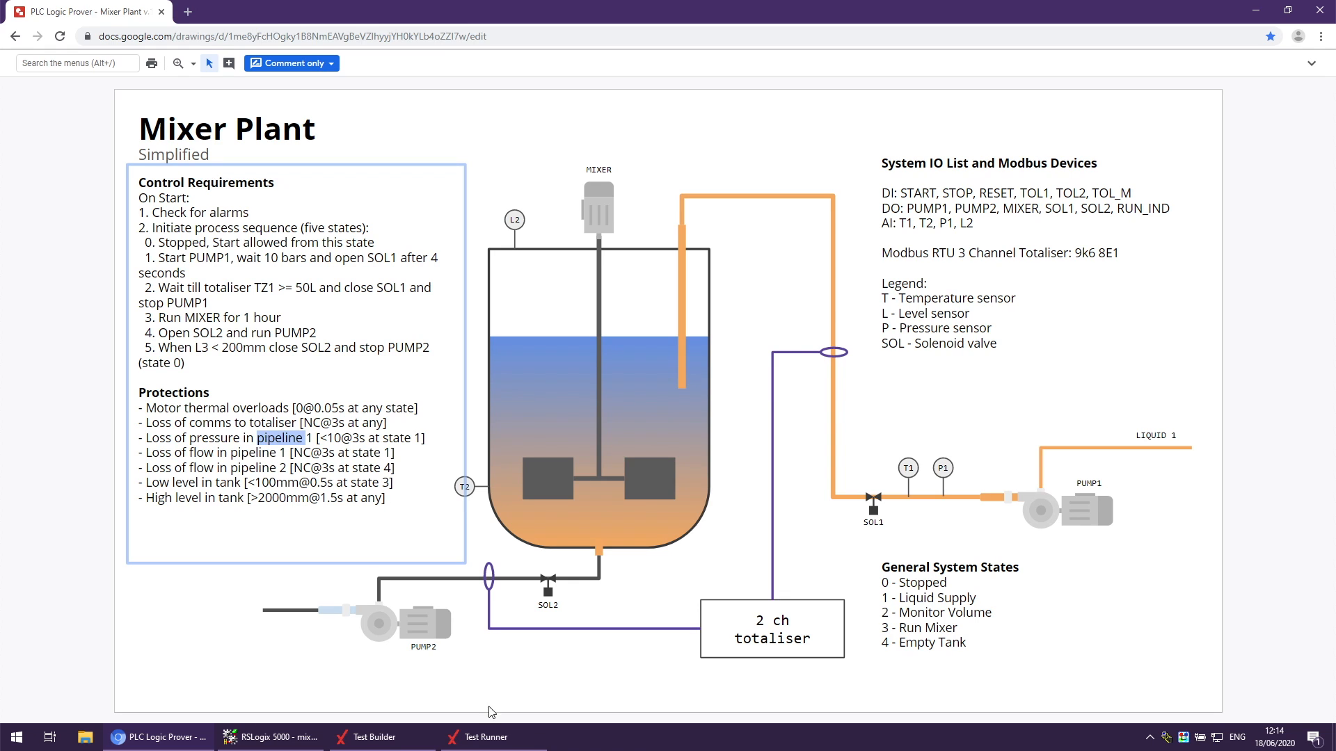
{"action": "left_click", "coordinate": [366, 736]}
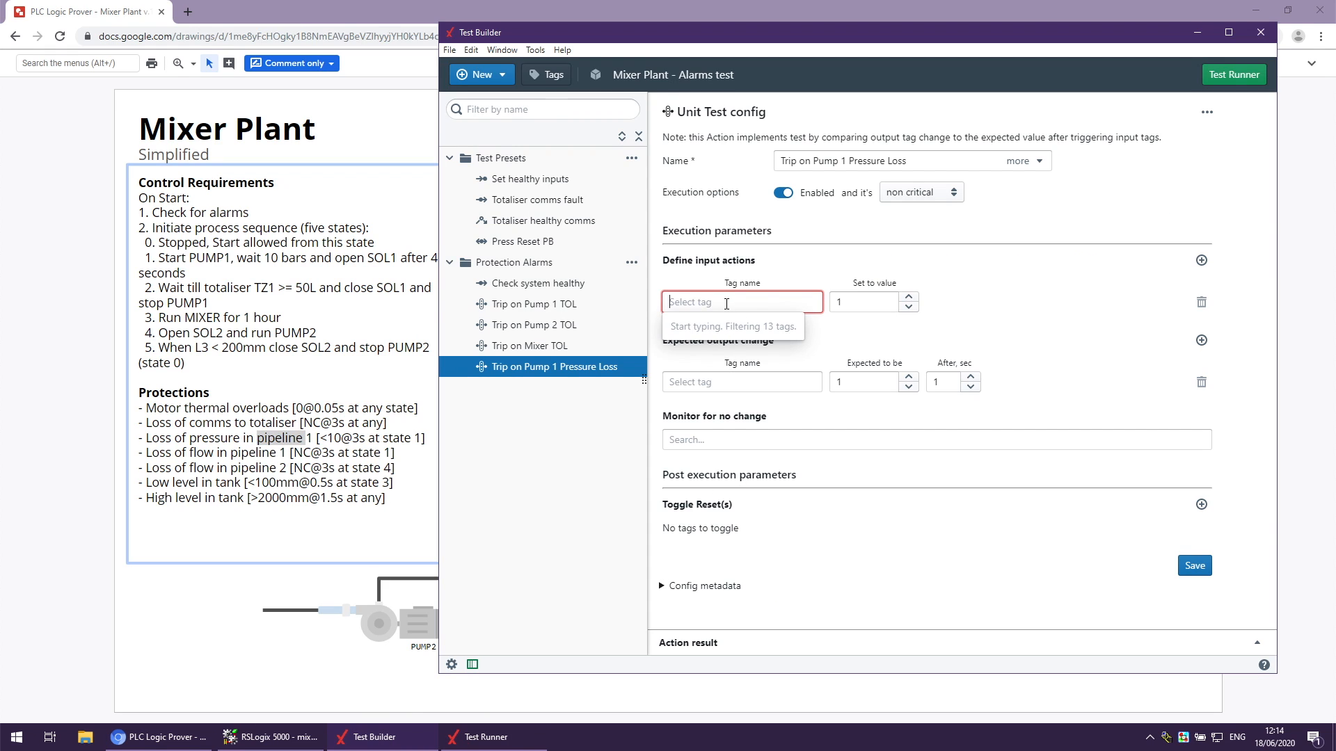
Use SYS_State as the input action tag of the Pump 1 pressure loss test, set to 1.
{"action": "type", "text": "sys"}
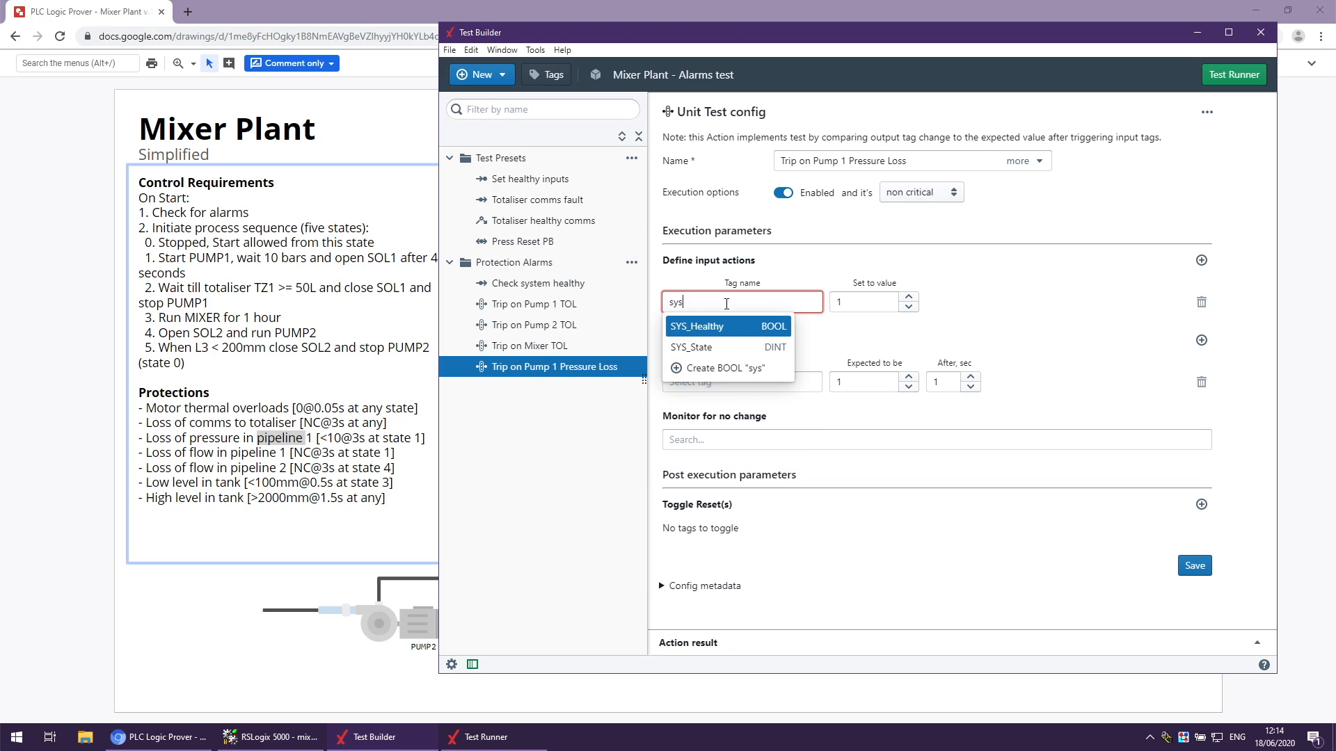
{"action": "left_click", "coordinate": [727, 346]}
{"action": "left_click", "coordinate": [876, 307]}
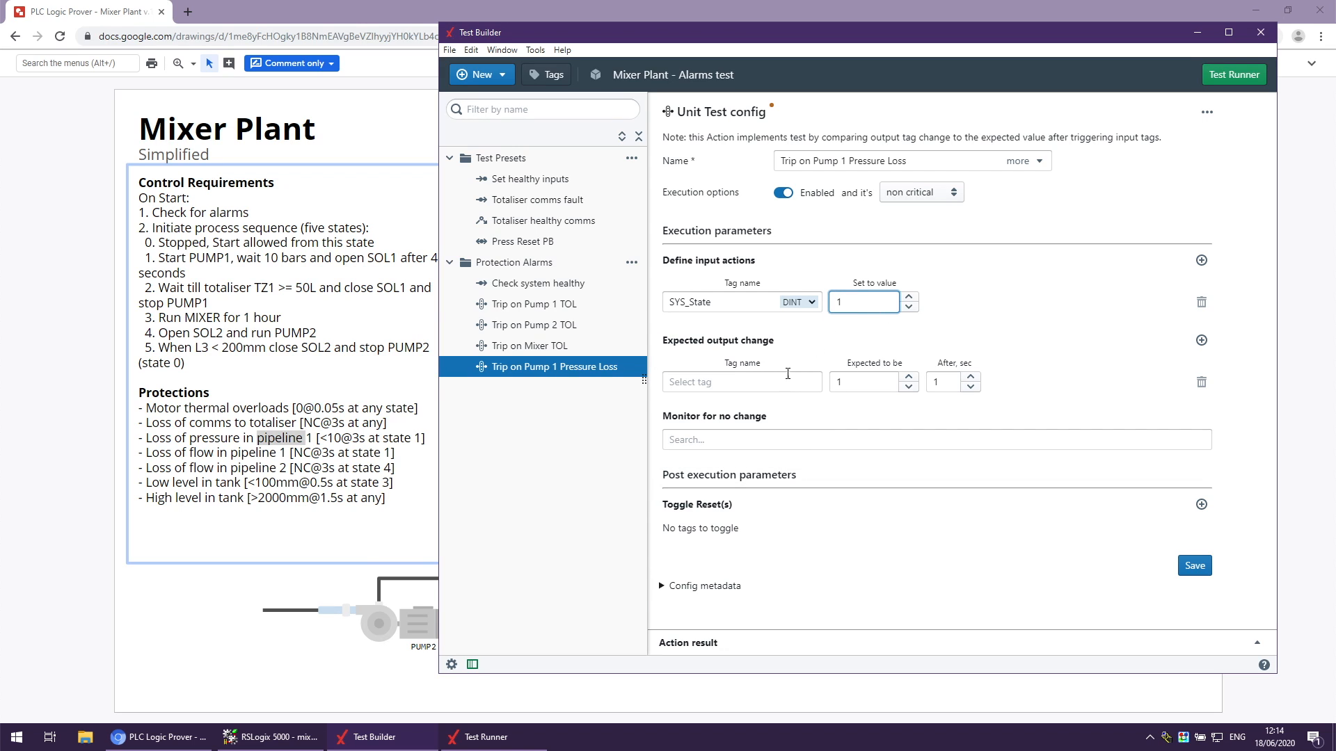
Define the expected output change as SYS_Healthy becoming 0 after 3 seconds, keeping the SYS_State input at 1.
{"action": "left_click", "coordinate": [970, 376]}
{"action": "left_click", "coordinate": [970, 376]}
{"action": "left_click", "coordinate": [783, 385]}
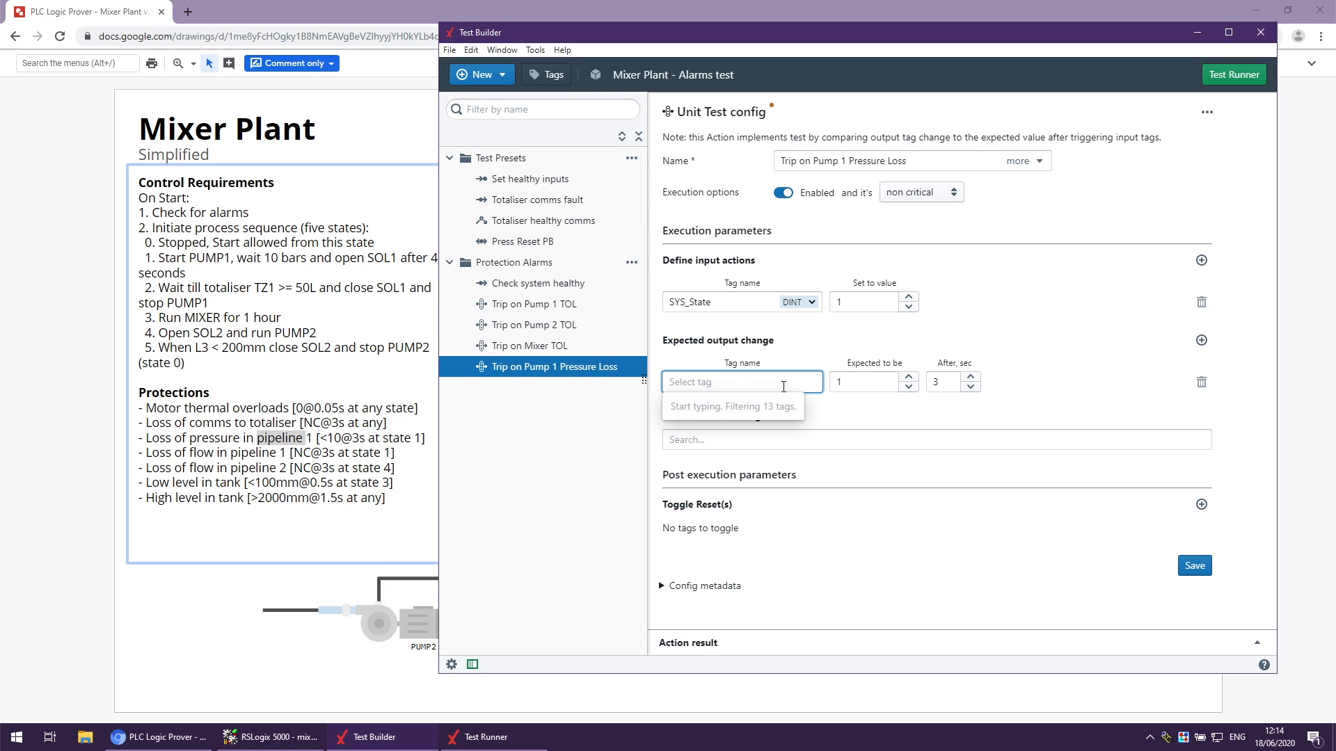
{"action": "type", "text": "sys"}
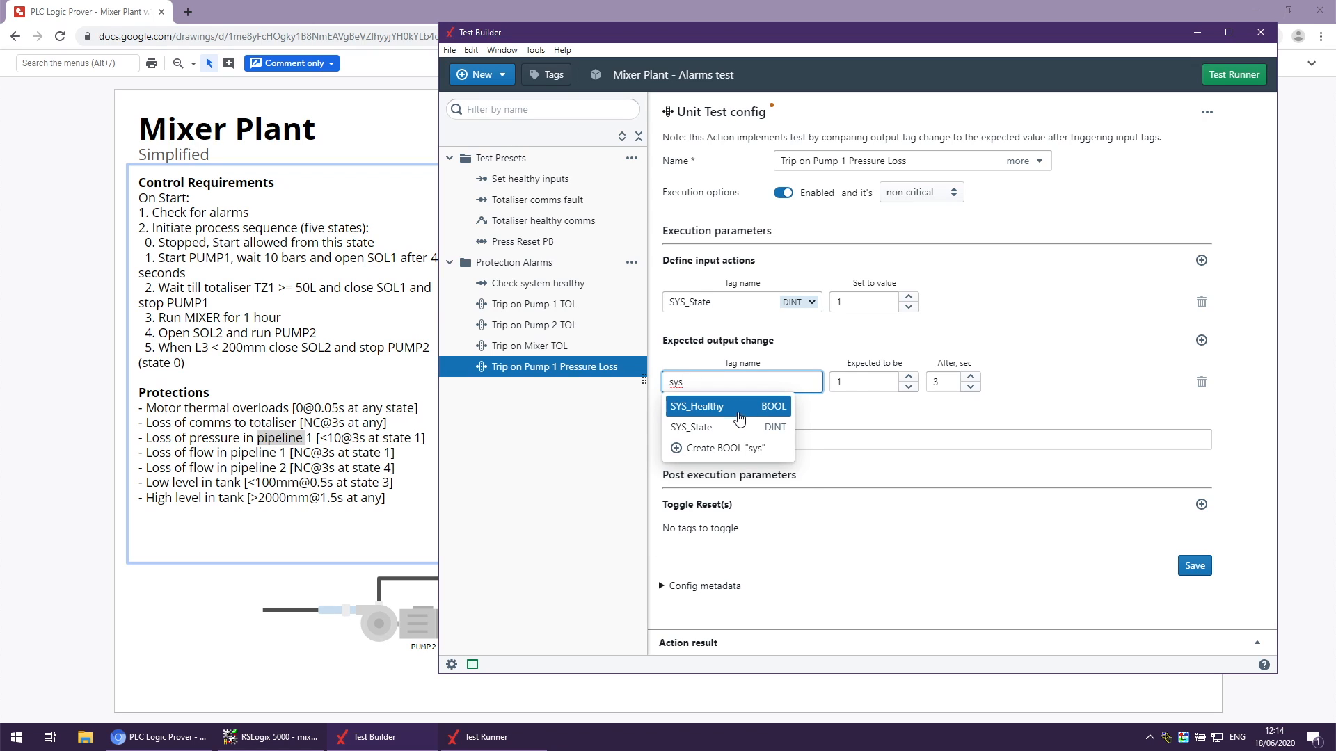
{"action": "left_click", "coordinate": [717, 409]}
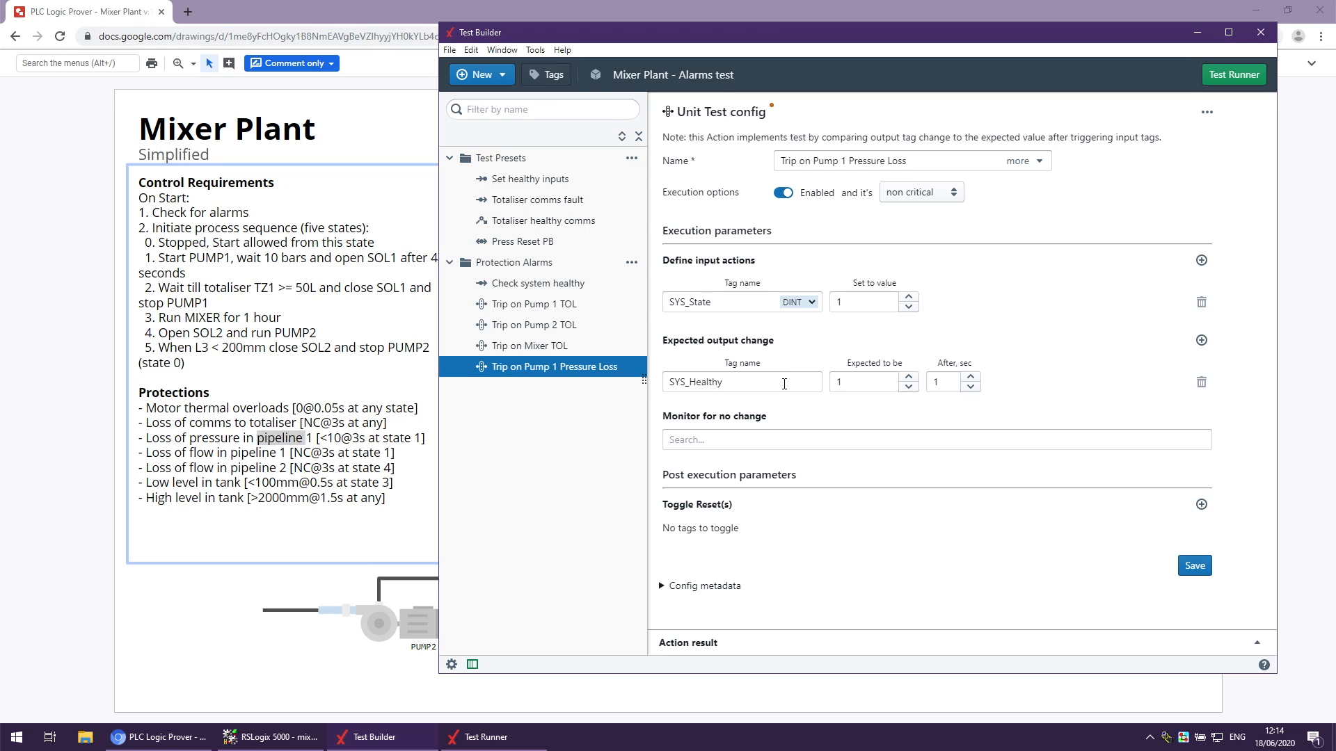
{"action": "left_click", "coordinate": [970, 376]}
{"action": "left_click", "coordinate": [971, 376]}
{"action": "left_click", "coordinate": [908, 387]}
{"action": "left_click", "coordinate": [839, 298]}
{"action": "key", "text": "BackSpace"}
{"action": "type", "text": "1"}
{"action": "left_click", "coordinate": [793, 387]}
{"action": "left_click", "coordinate": [863, 381]}
{"action": "left_click", "coordinate": [743, 389]}
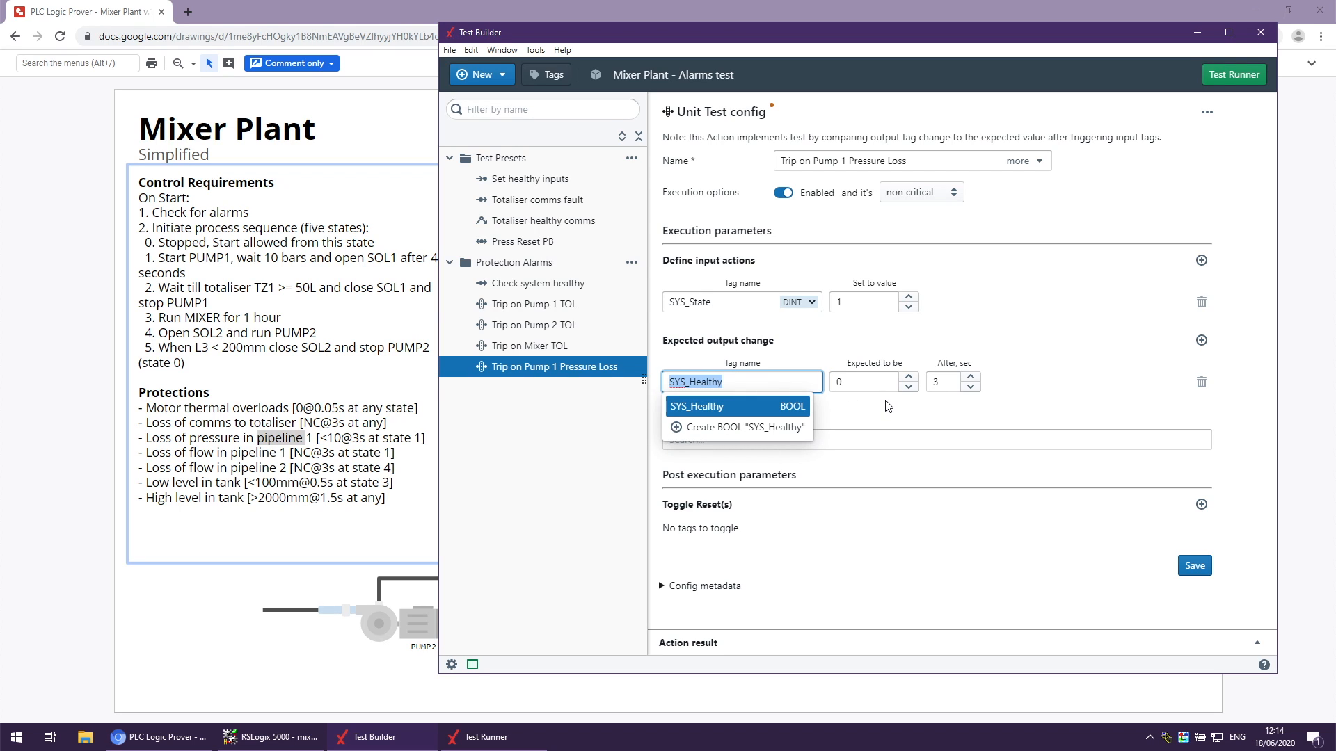
Monitor TOT_Heartbeat_F for no change and save the unit test.
{"action": "left_click", "coordinate": [872, 438]}
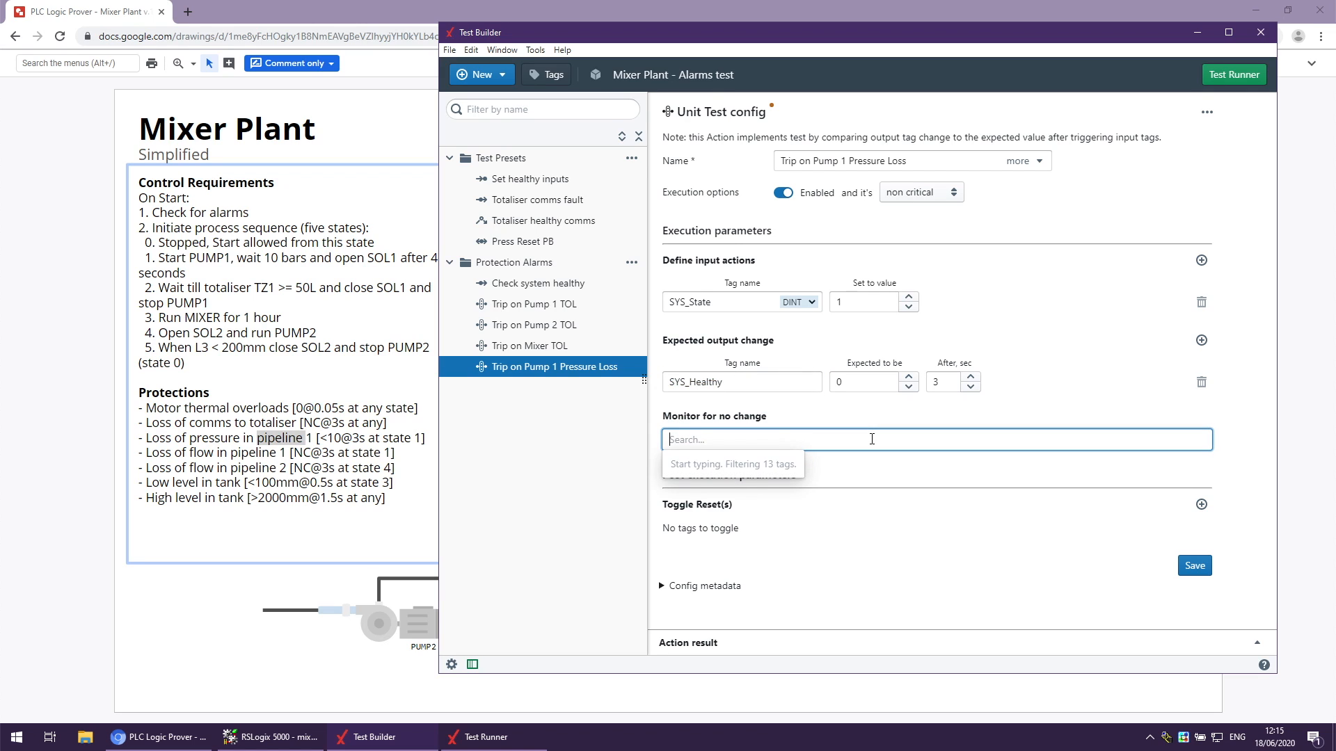
{"action": "type", "text": "tot"}
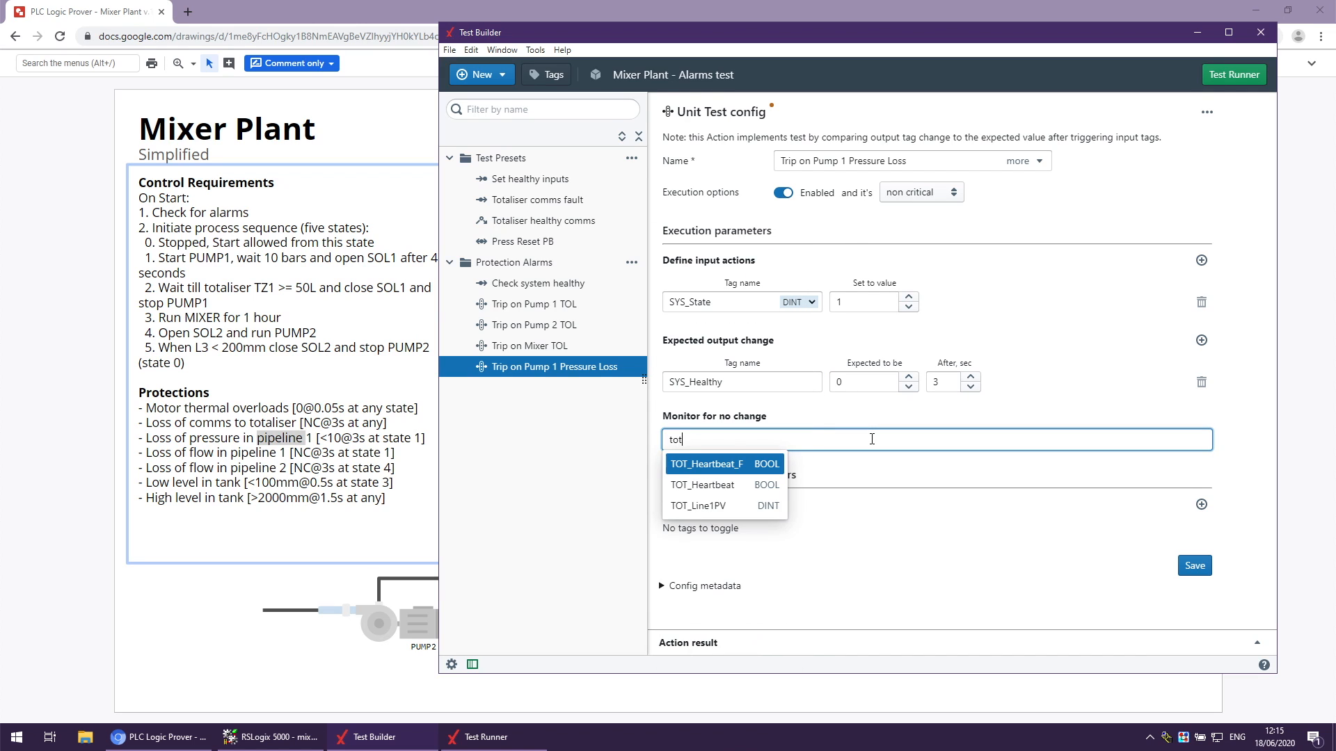
{"action": "left_click", "coordinate": [702, 464]}
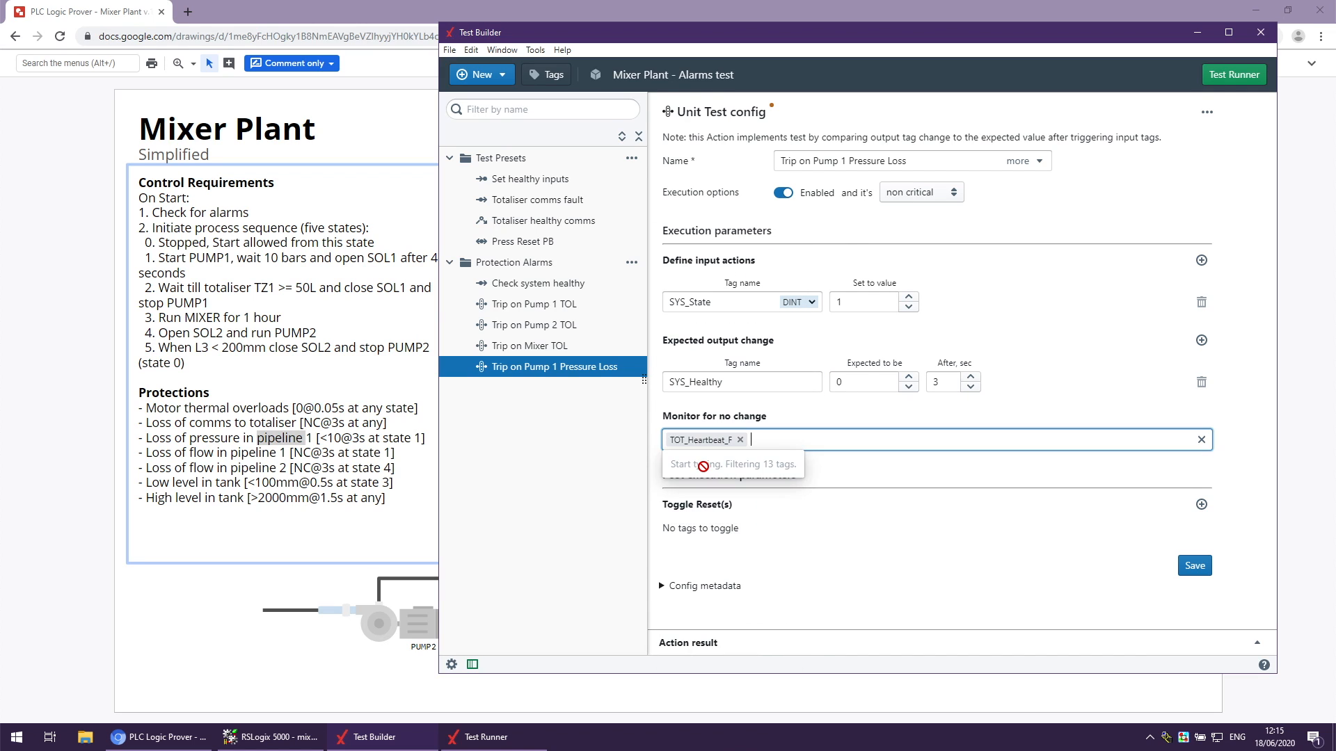
{"action": "left_click", "coordinate": [738, 417]}
{"action": "left_click", "coordinate": [1193, 566]}
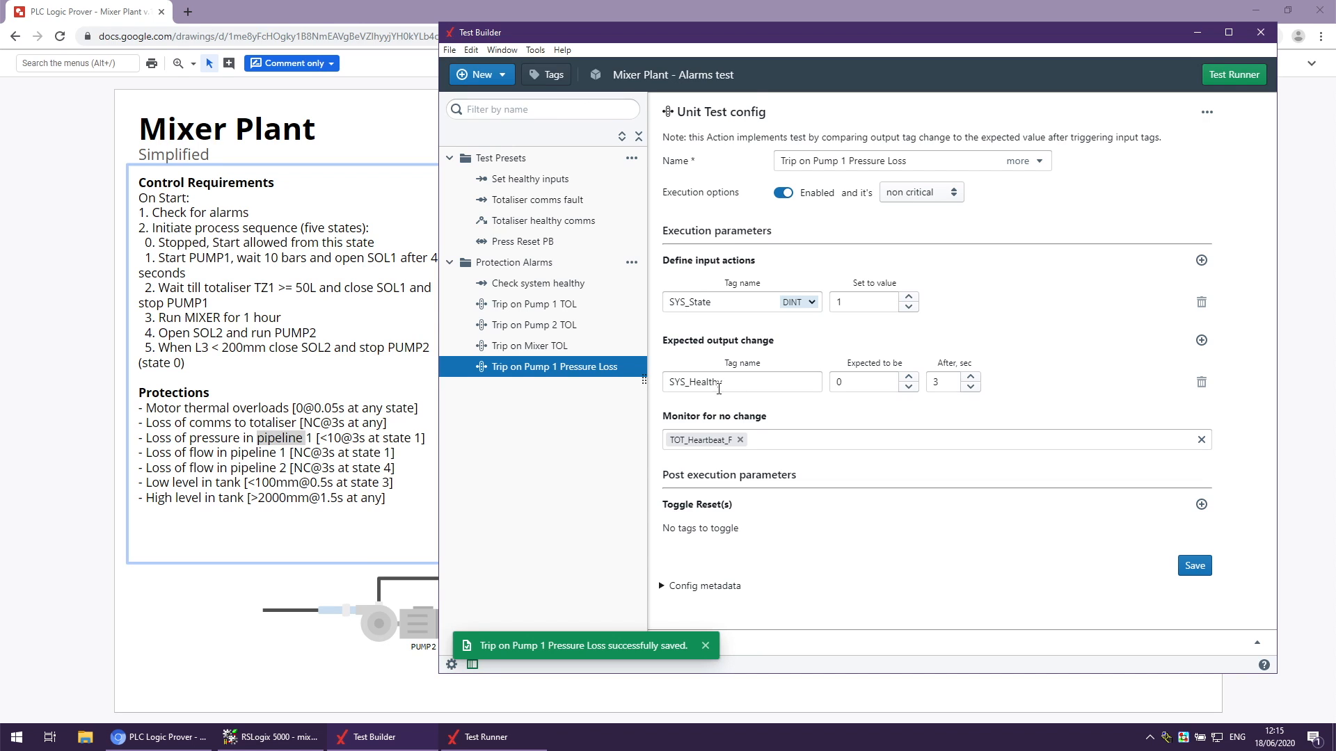
Switch to RSLogix 5000, open the Liquid_Supply routine and select the pump pressure loss contact on rung 2.
{"action": "left_click", "coordinate": [278, 738]}
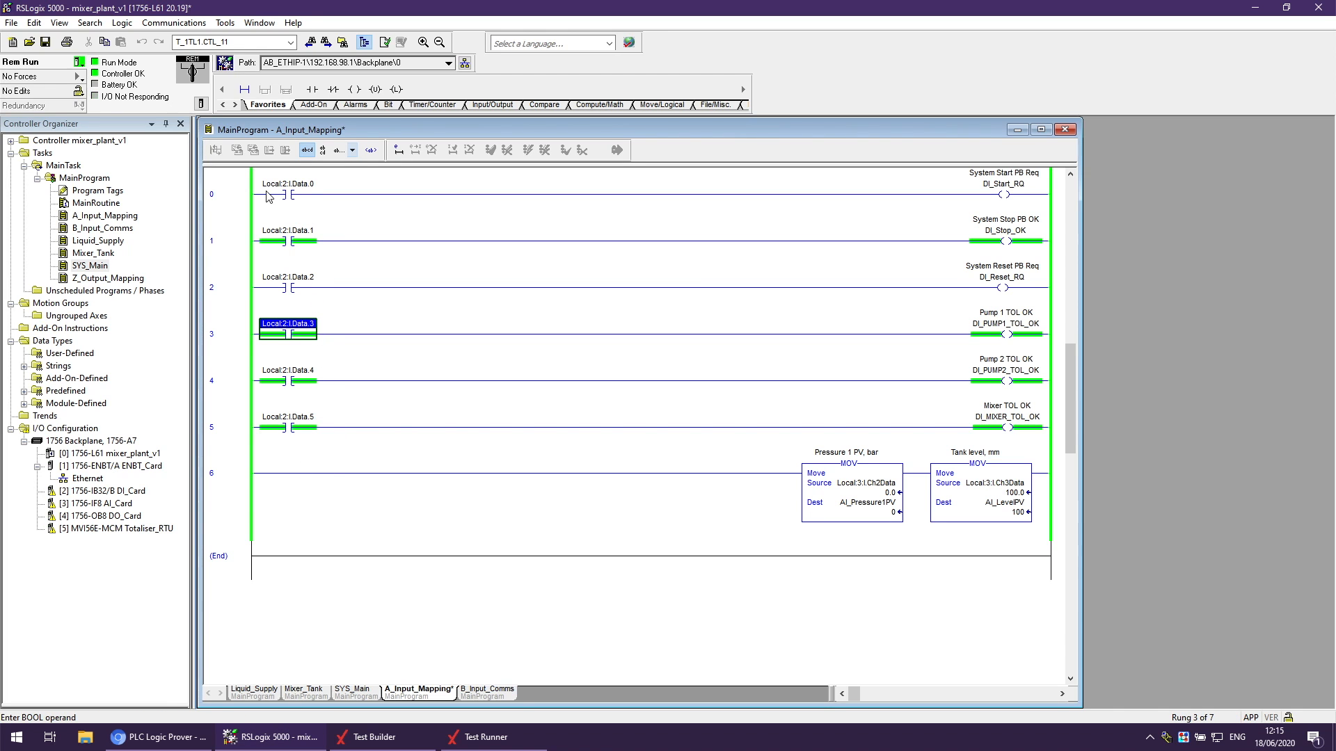
{"action": "double_click", "coordinate": [105, 241]}
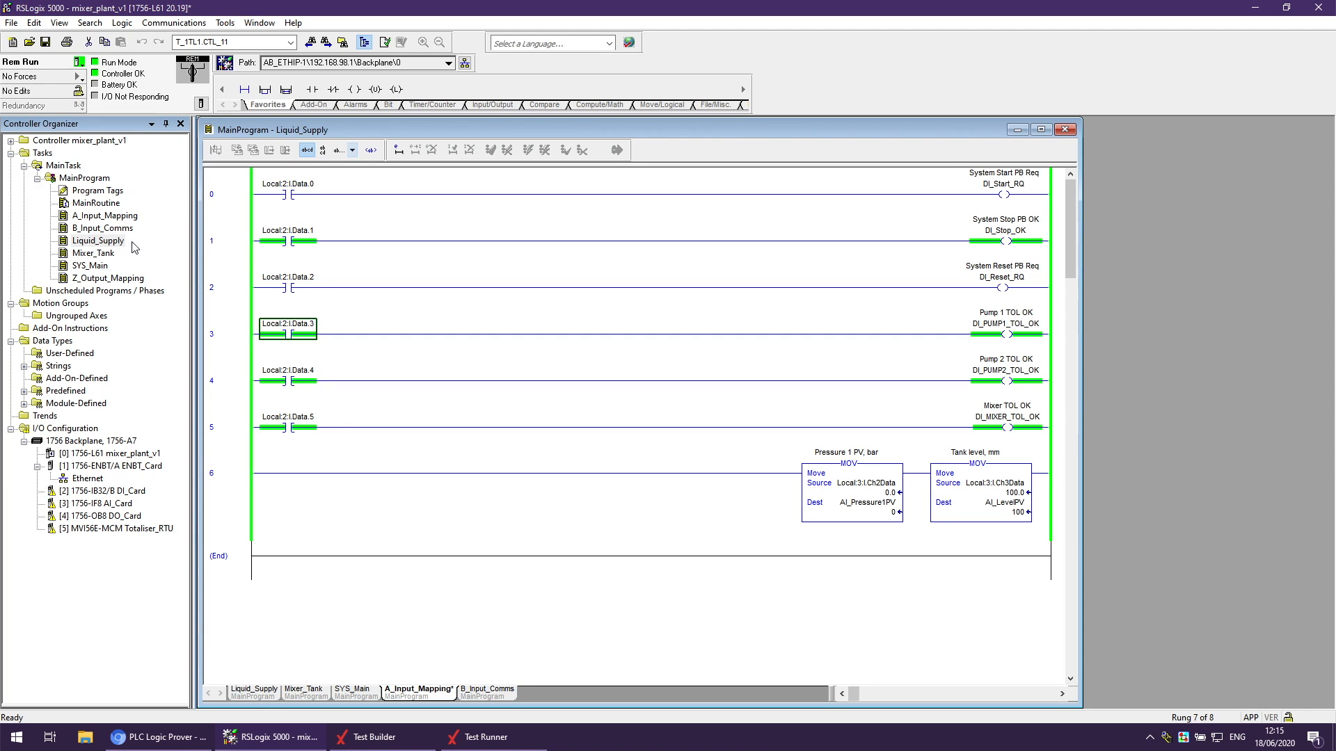
{"action": "left_click", "coordinate": [386, 426]}
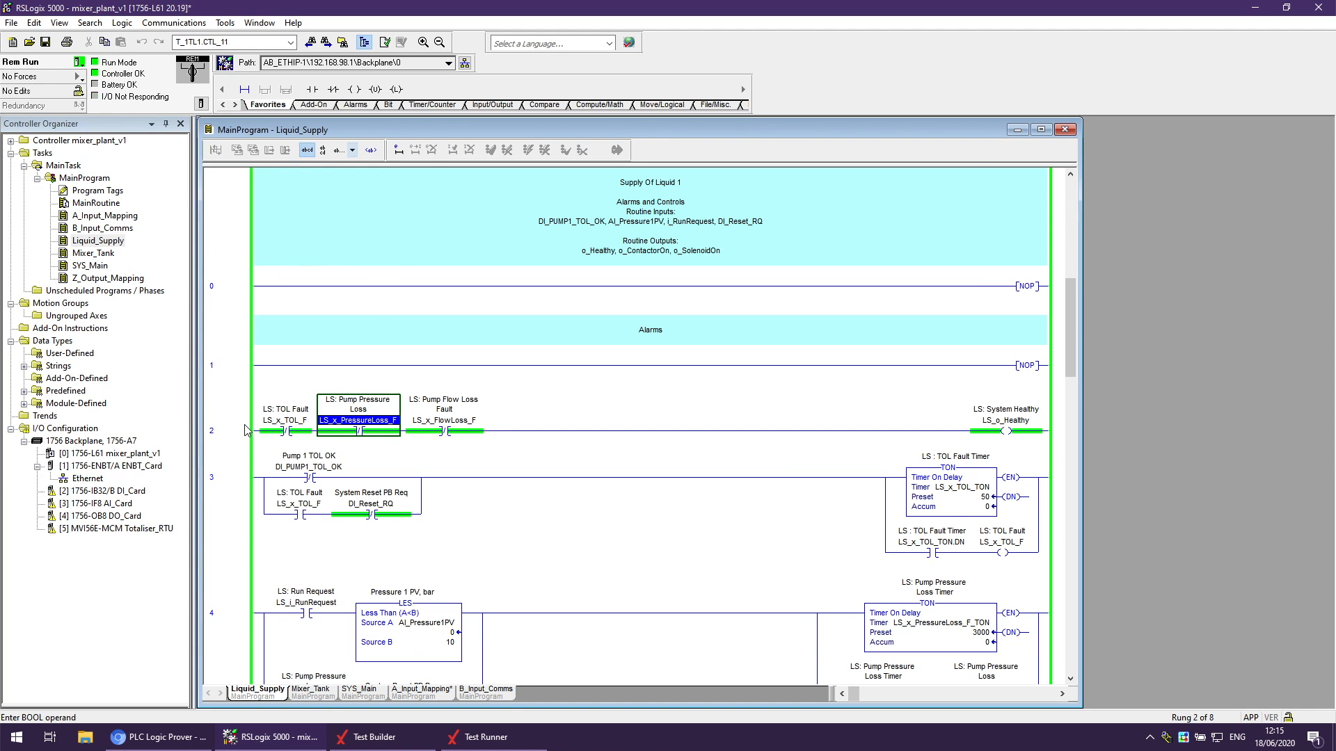
Copy the tag name LS_x_PressureLoss_F from rung 2, leave the rung edit, and return to Test Builder.
{"action": "double_click", "coordinate": [245, 430]}
{"action": "double_click", "coordinate": [354, 420]}
{"action": "right_click", "coordinate": [352, 421]}
{"action": "left_click", "coordinate": [397, 465]}
{"action": "left_click", "coordinate": [238, 431]}
{"action": "left_click", "coordinate": [505, 150]}
{"action": "left_click", "coordinate": [692, 397]}
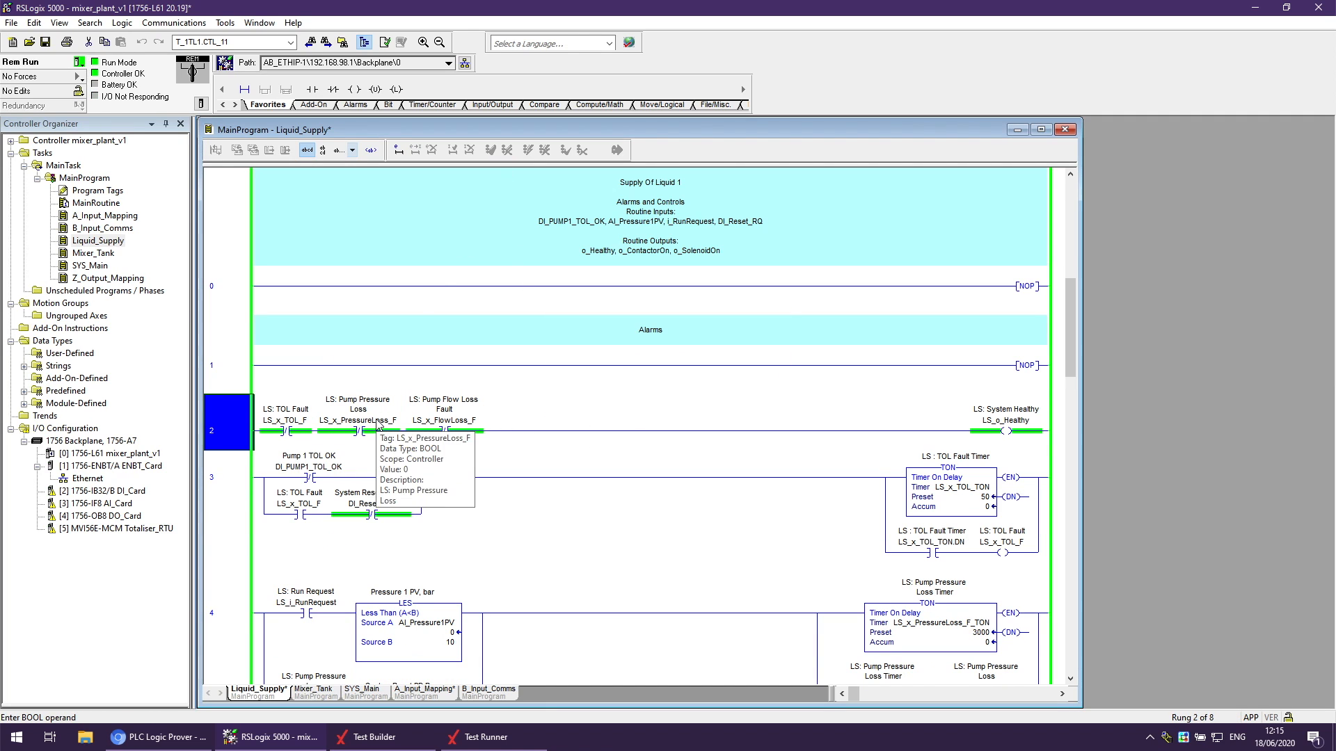
{"action": "mouse_move", "coordinate": [483, 745]}
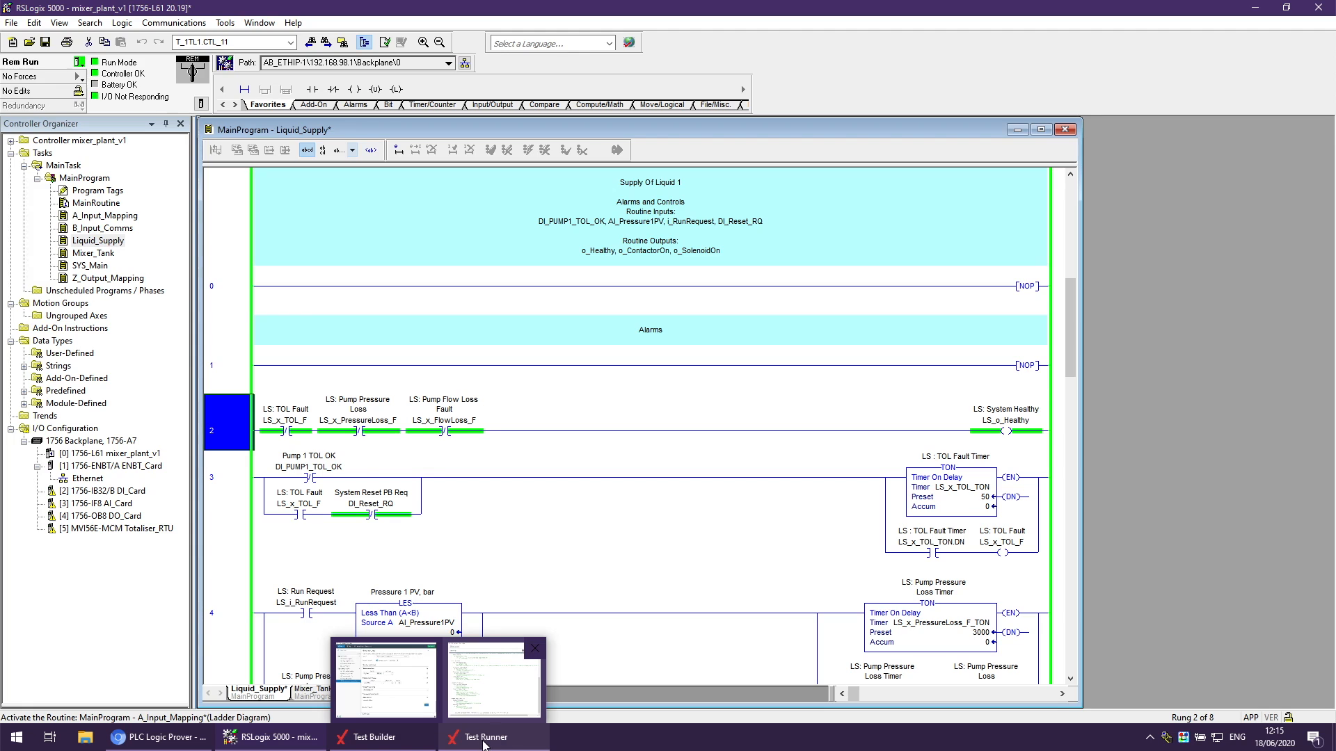
{"action": "left_click", "coordinate": [370, 739]}
{"action": "left_click", "coordinate": [206, 745]}
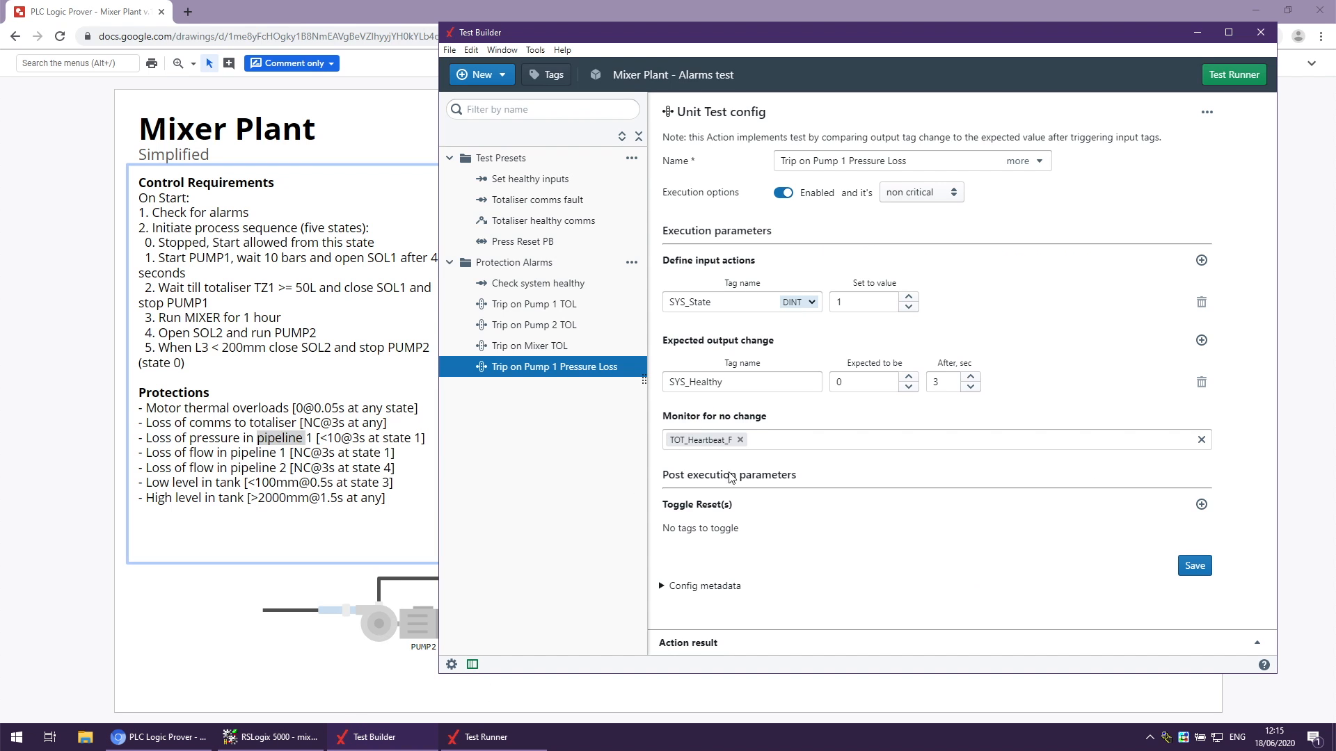
Add a second expected output, creating the BOOL tag LS_x_PressureLoss_F, expected to be 1 after 3 seconds, and save the test.
{"action": "left_click", "coordinate": [1201, 341]}
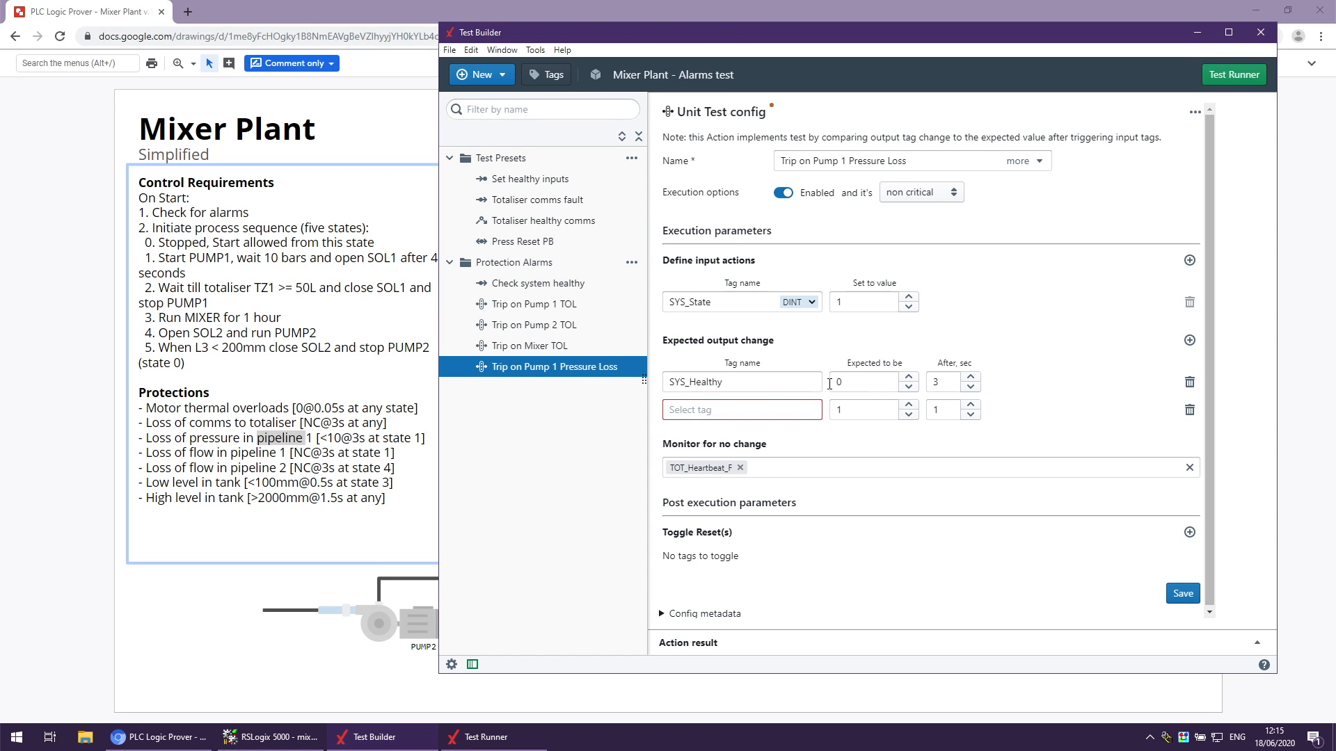
{"action": "left_click", "coordinate": [757, 416]}
{"action": "key", "text": "ctrl+v"}
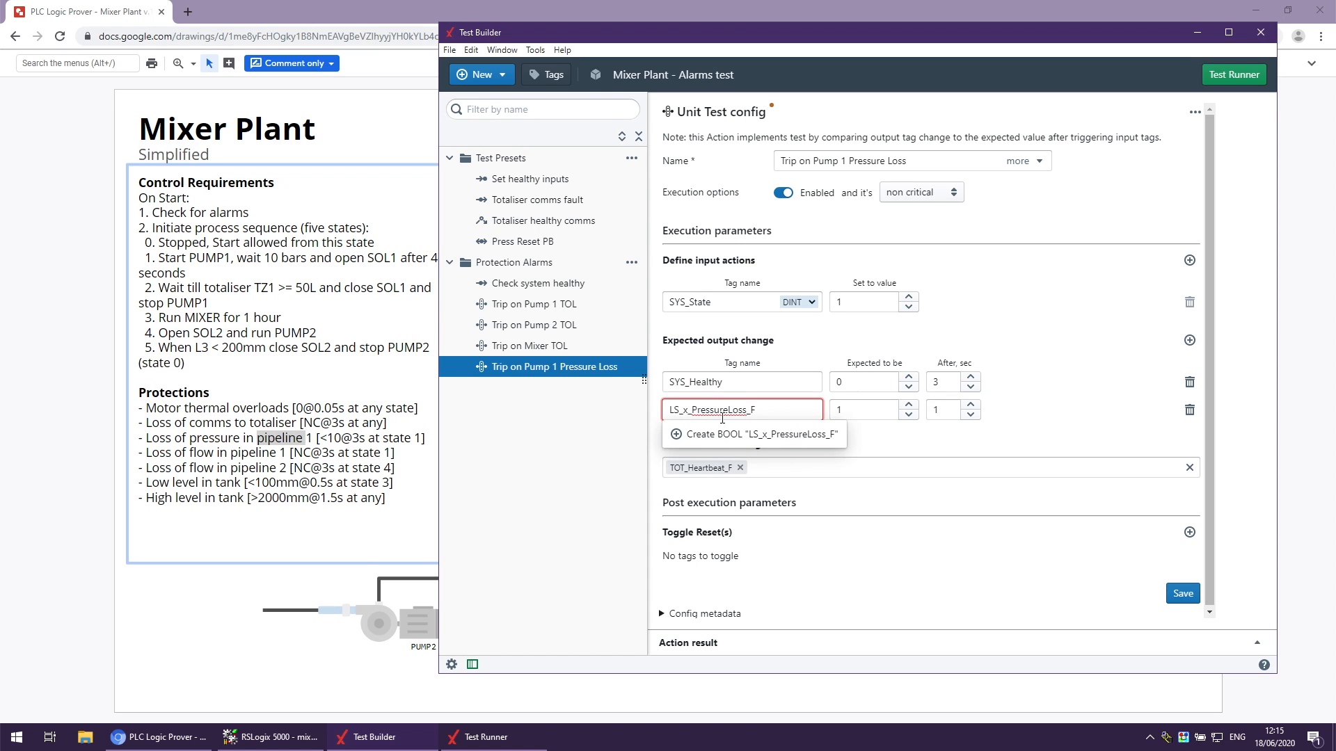
{"action": "left_click", "coordinate": [769, 435]}
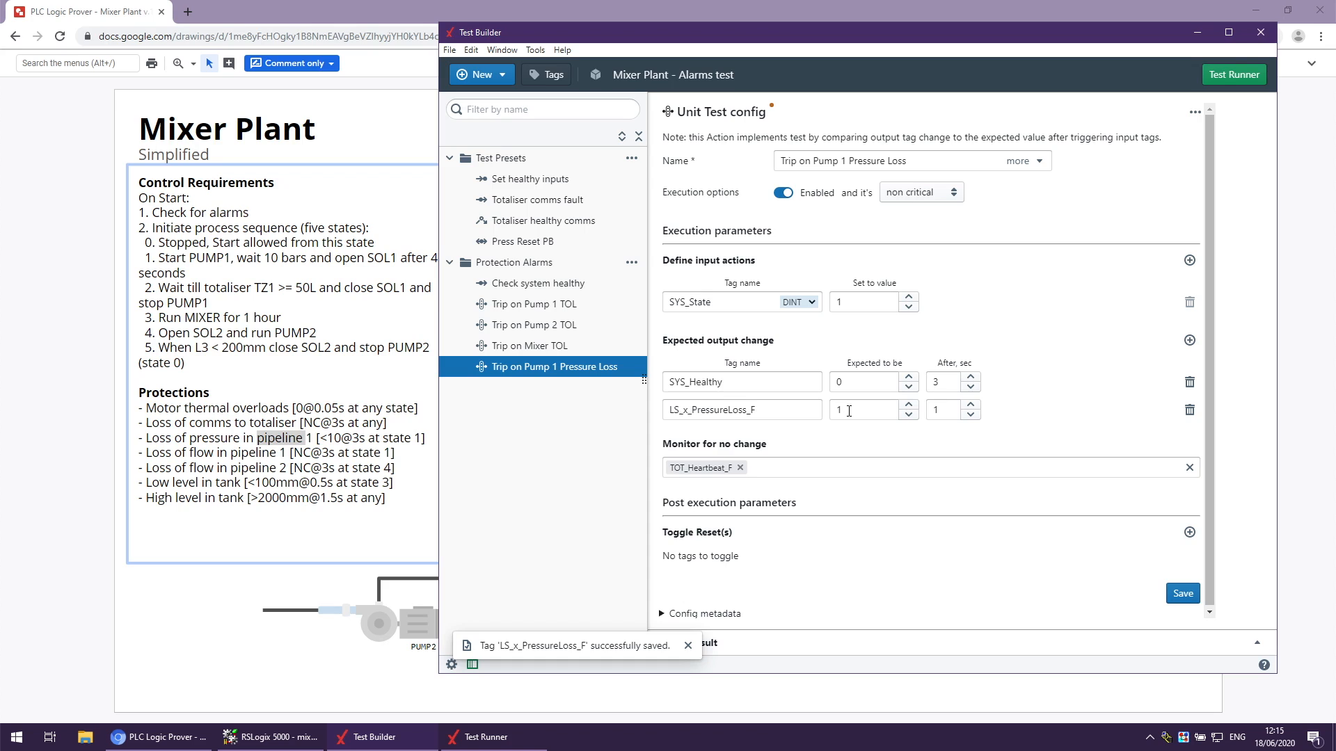
{"action": "double_click", "coordinate": [959, 409]}
{"action": "type", "text": "3"}
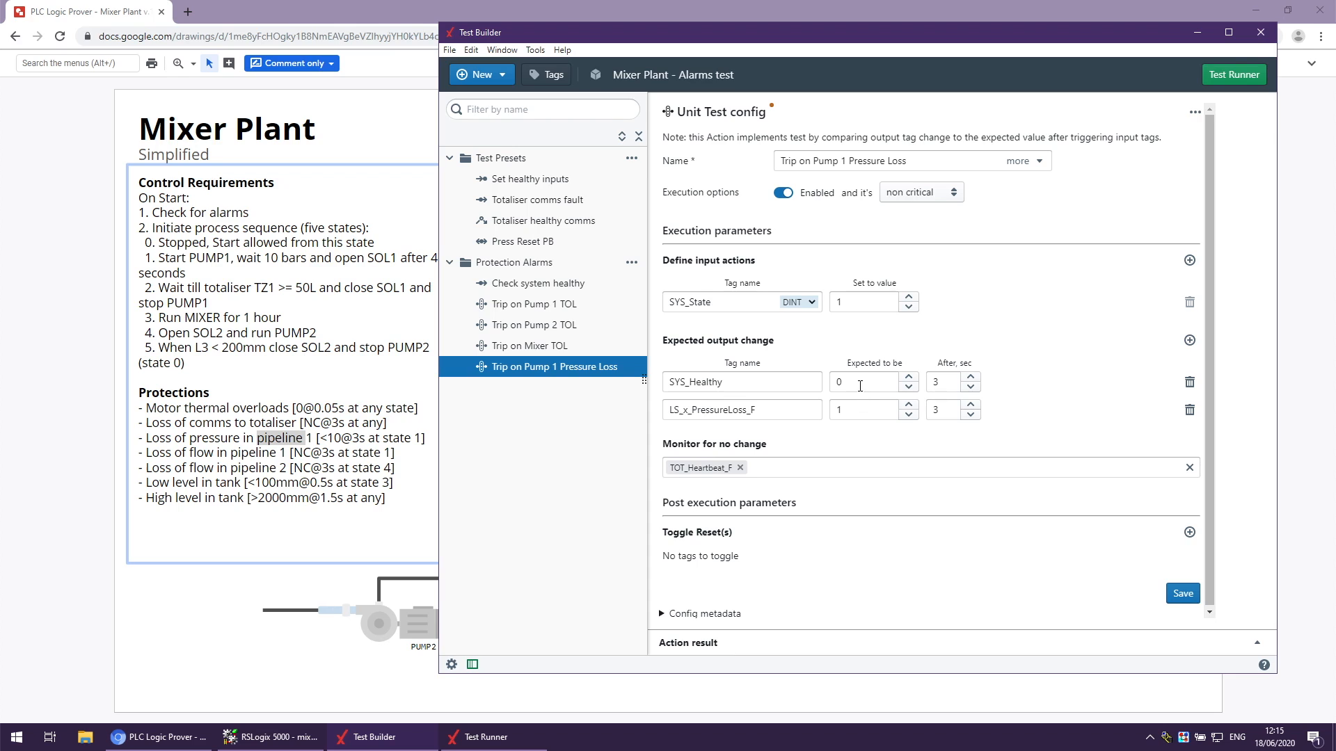
{"action": "left_click", "coordinate": [1184, 592]}
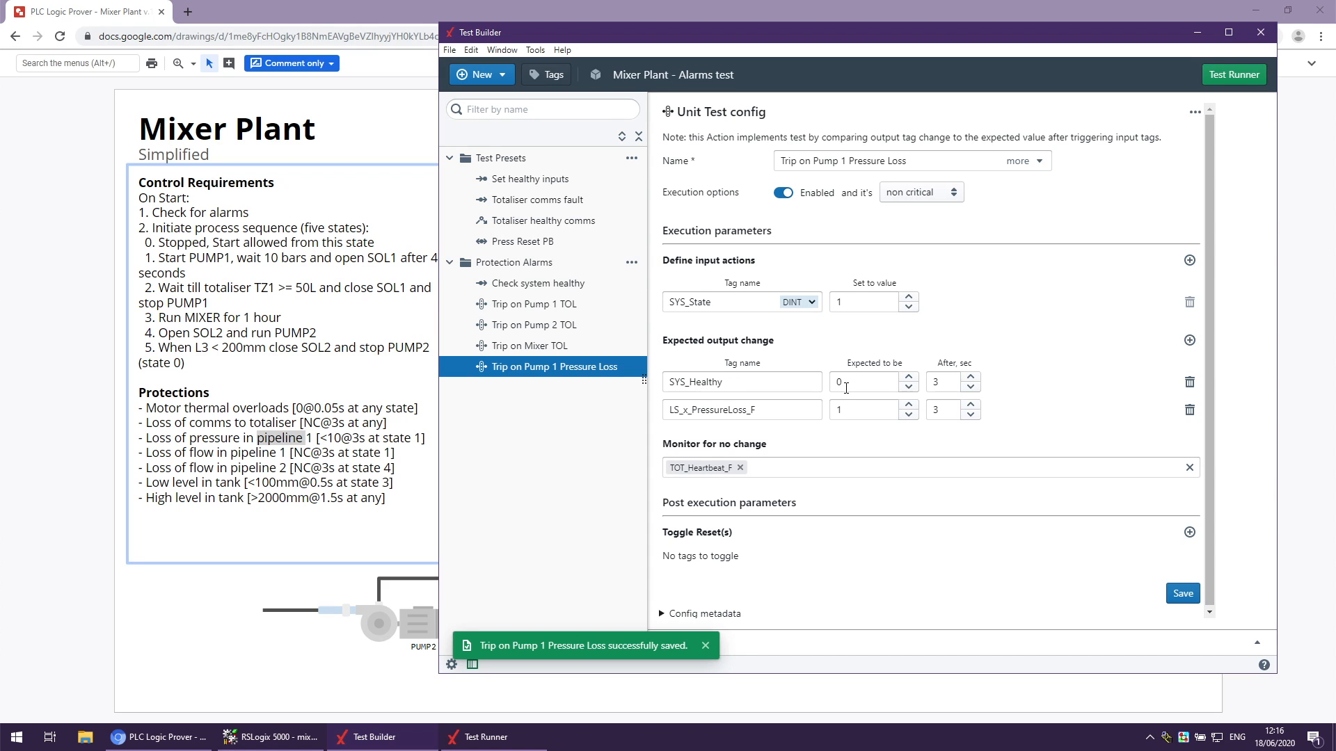
Add a reset toggle on Local:2:I.Data.2 to 1, held for 0.5 seconds, and save the Pump 1 Pressure Loss test.
{"action": "left_click", "coordinate": [1189, 533]}
{"action": "left_click", "coordinate": [787, 567]}
{"action": "type", "text": "rese"}
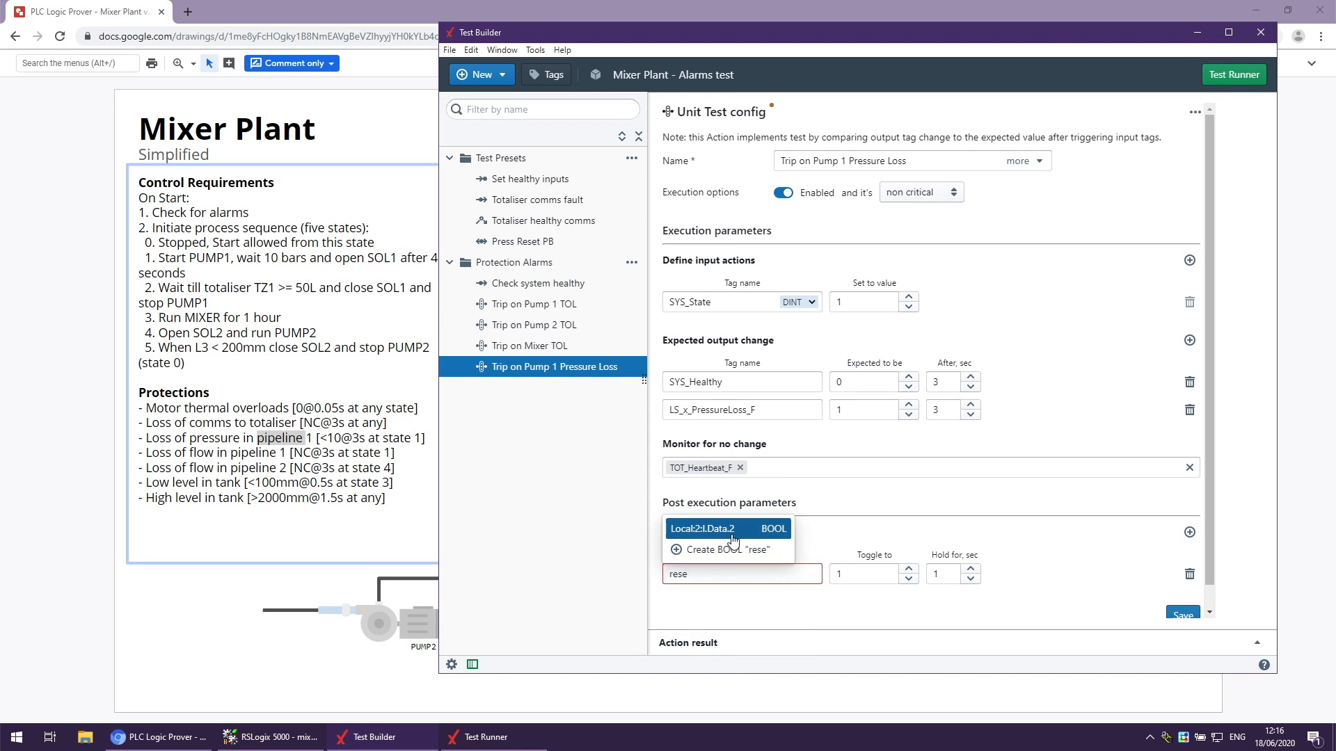
{"action": "key", "text": "Return"}
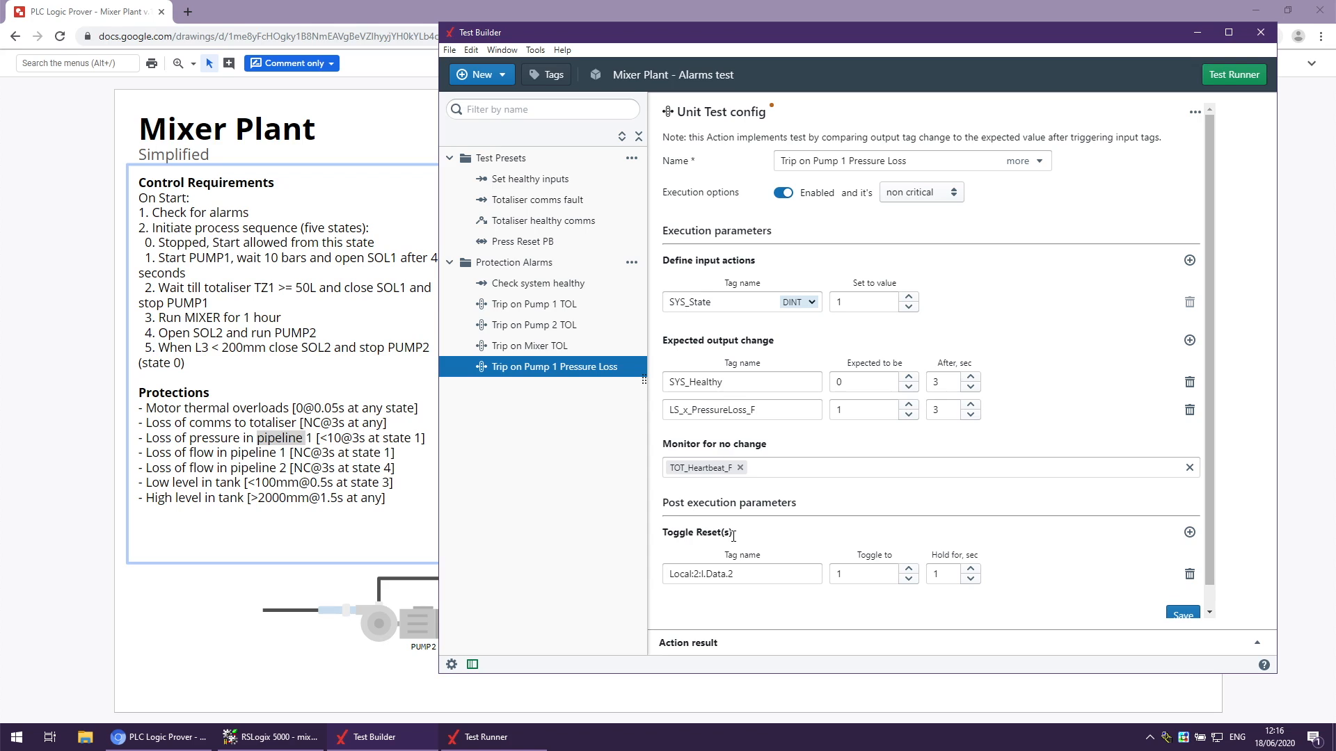
{"action": "left_click", "coordinate": [950, 577]}
{"action": "type", "text": "0.5"}
{"action": "left_click", "coordinate": [1182, 614]}
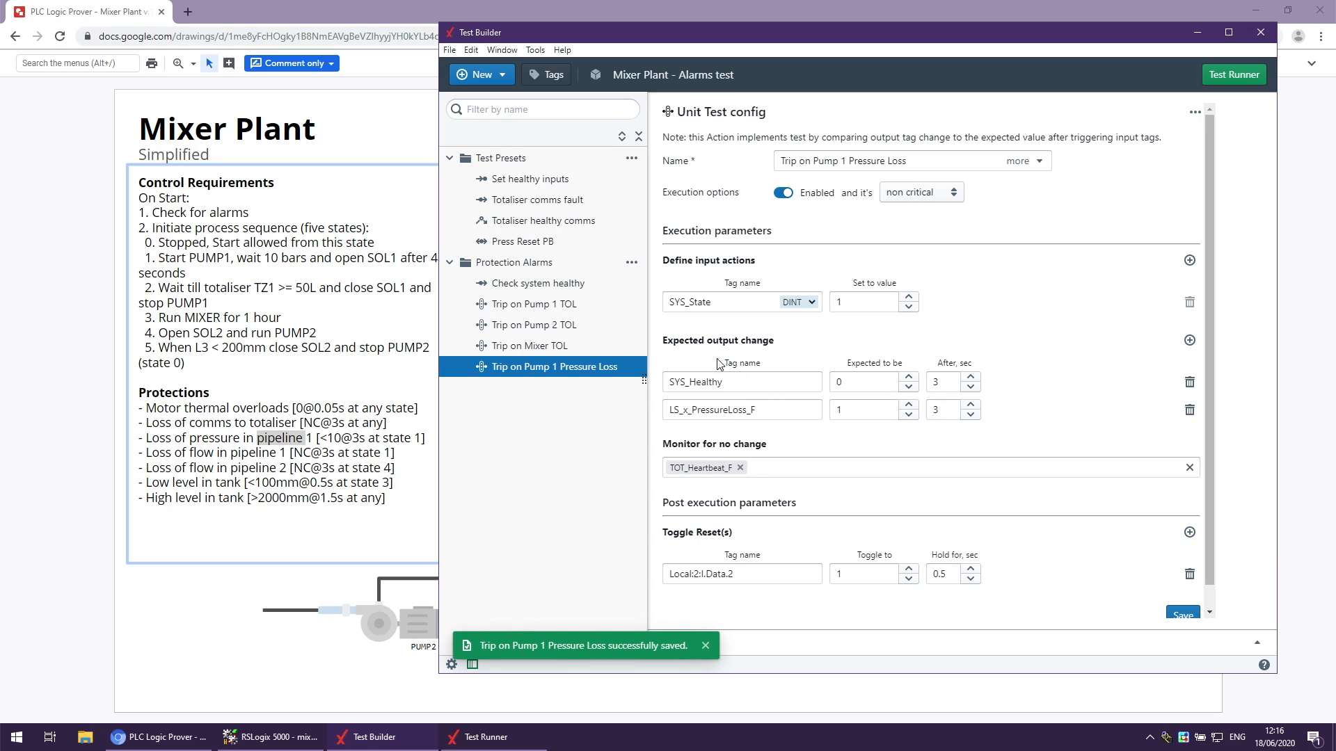
Add a unit test named "trip on Pump 1 Flow Loss" as the last action in the Protection Alarms group.
{"action": "left_click", "coordinate": [631, 262]}
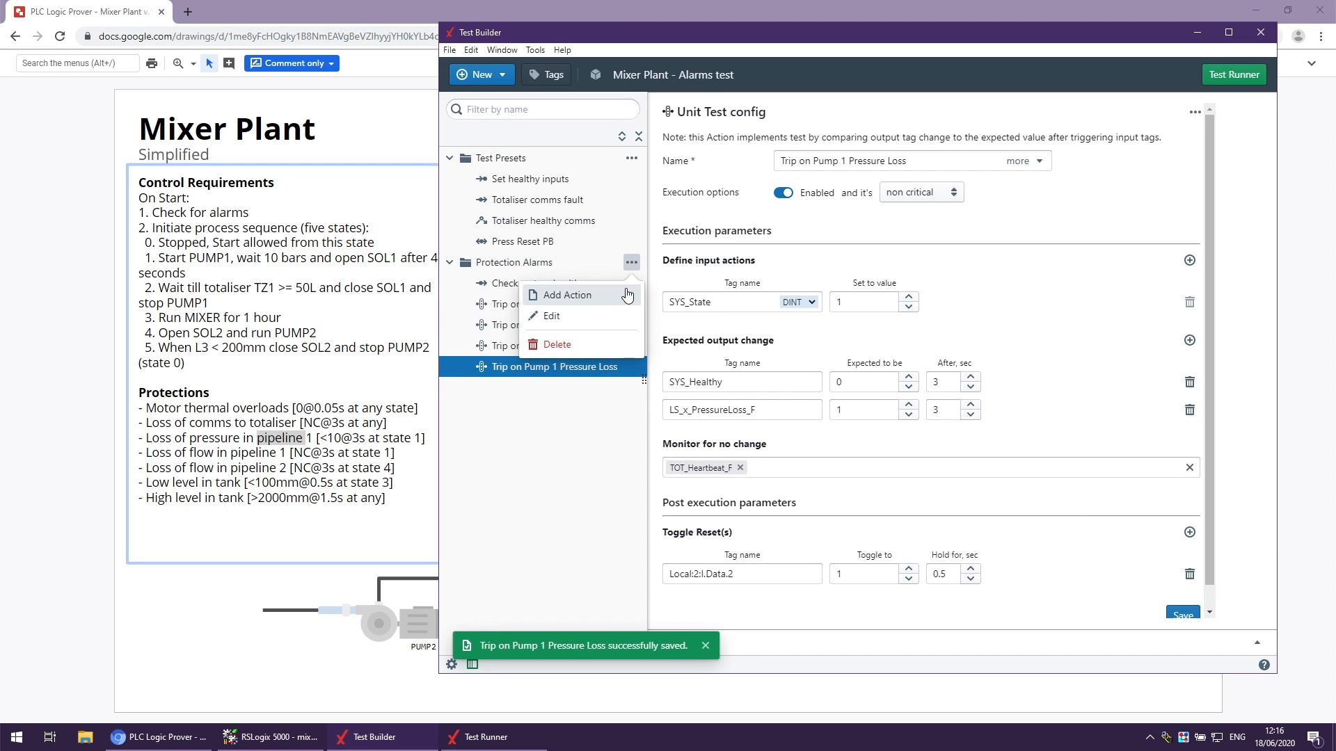
{"action": "left_click", "coordinate": [567, 295]}
{"action": "left_click", "coordinate": [848, 312]}
{"action": "left_click", "coordinate": [828, 388]}
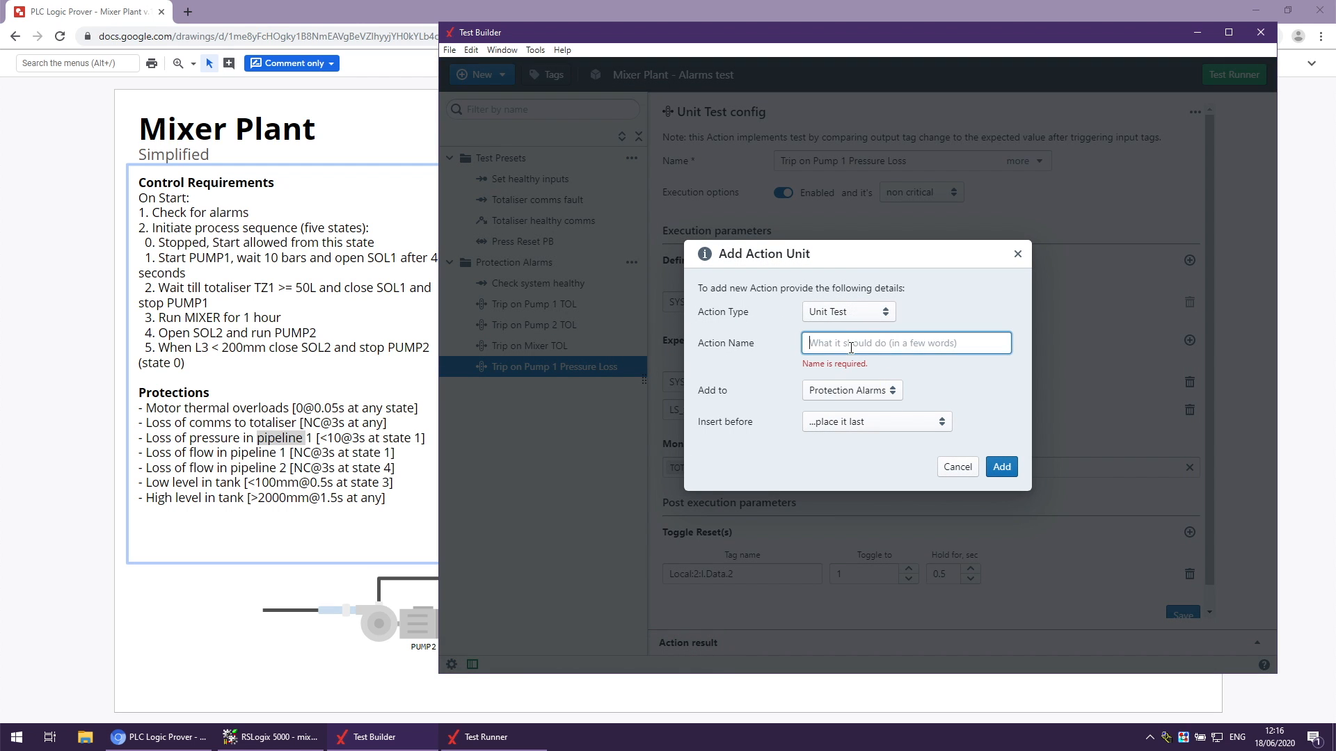
{"action": "type", "text": "trip on Pump 1 Flow Loss"}
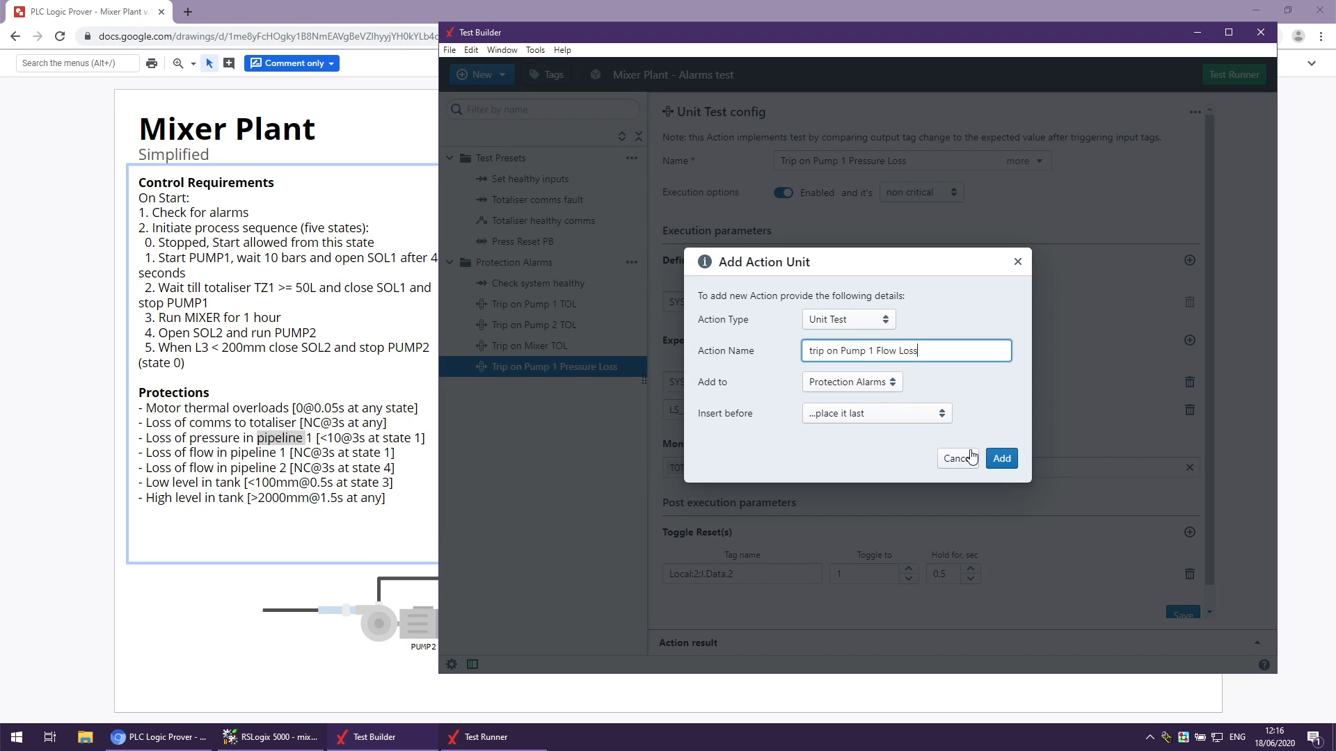
{"action": "left_click", "coordinate": [1000, 458]}
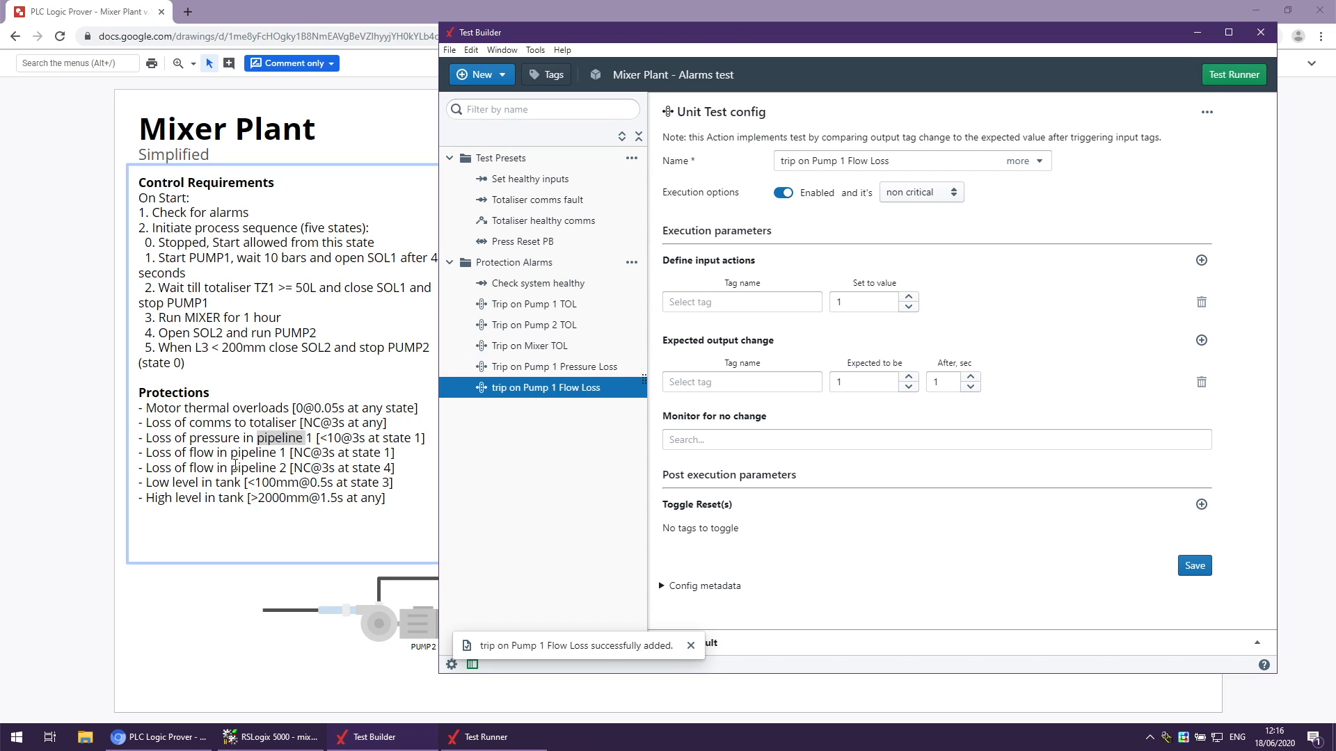
Review the control requirements in the Mixer Plant drawing, return to Test Builder and define input SYS_State set to 1.
{"action": "left_click", "coordinate": [219, 287]}
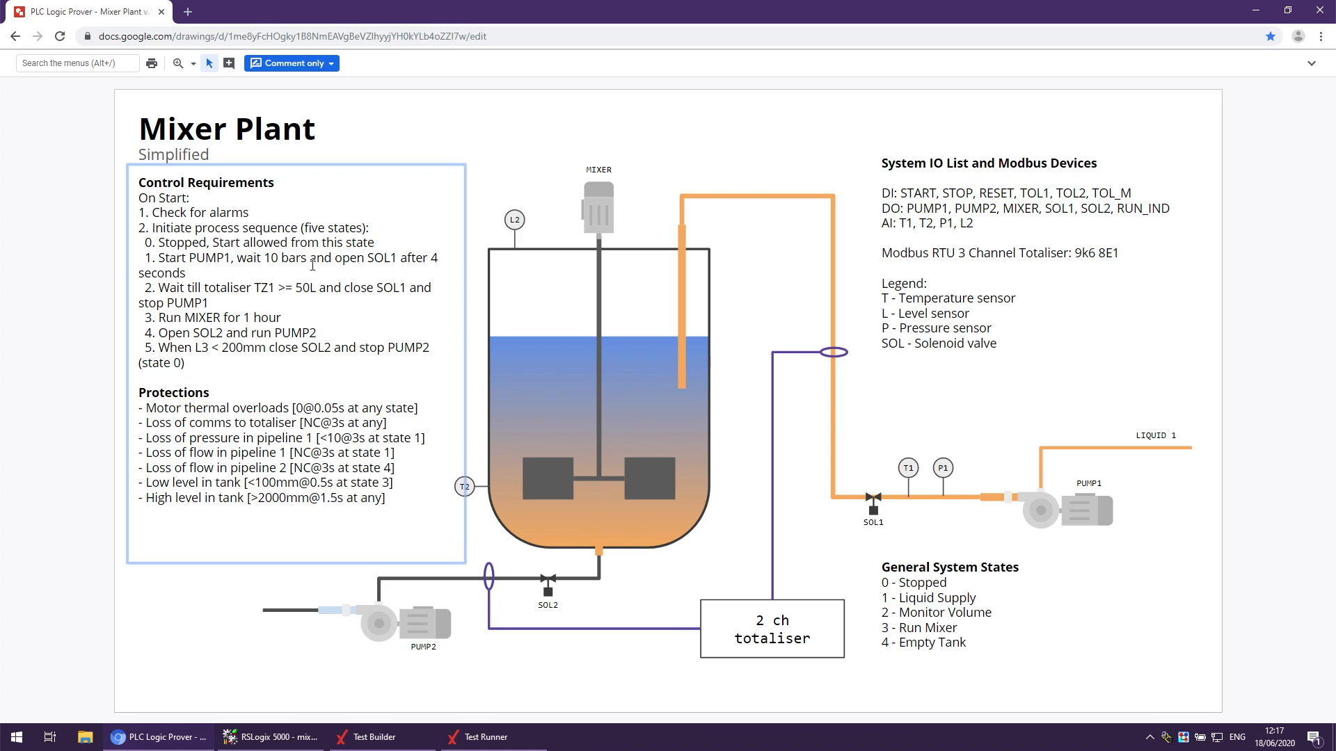
{"action": "left_click", "coordinate": [367, 736]}
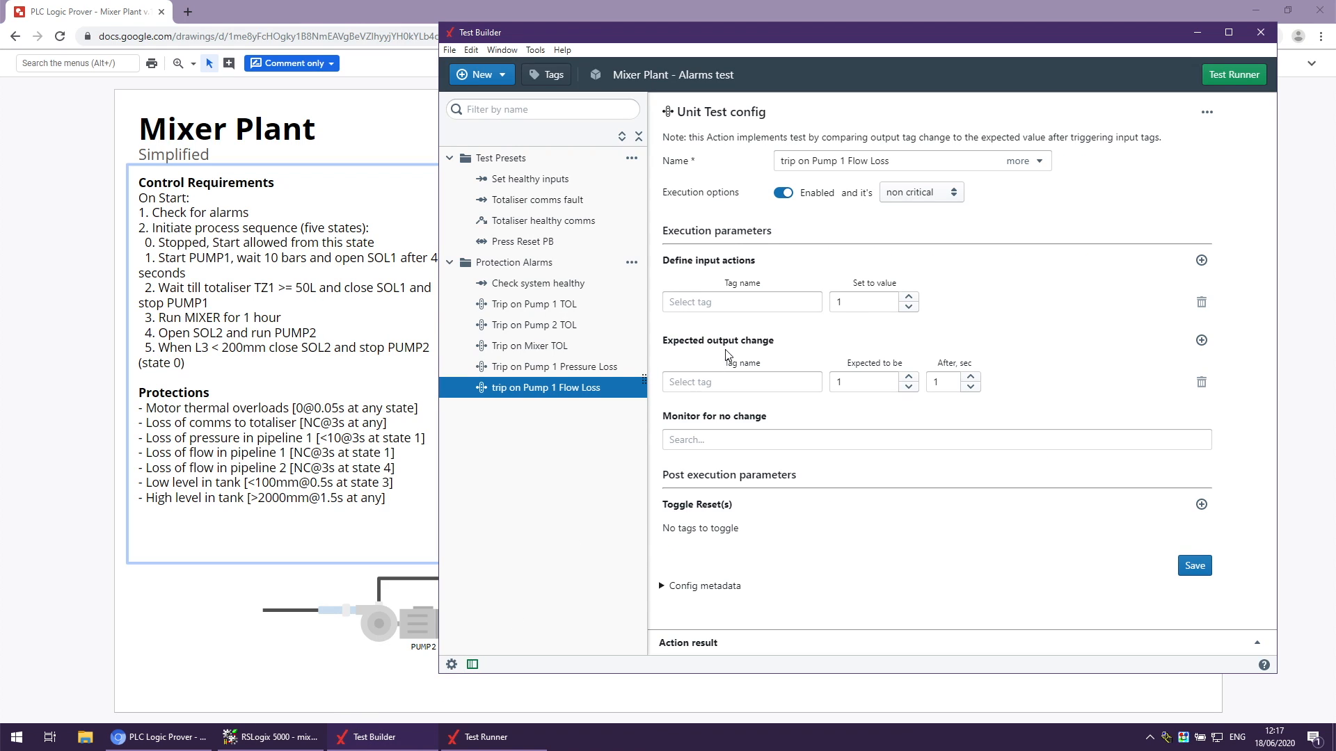
{"action": "left_click", "coordinate": [737, 299]}
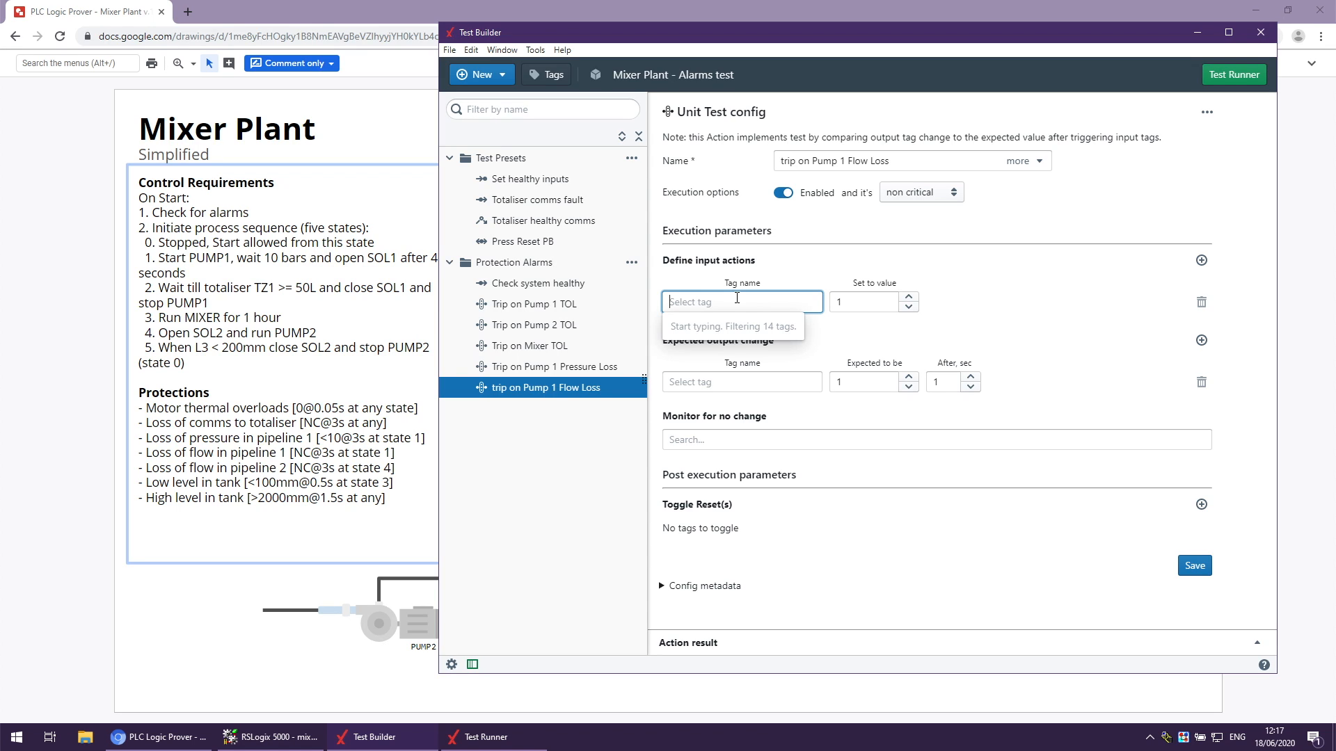
{"action": "type", "text": "sts"}
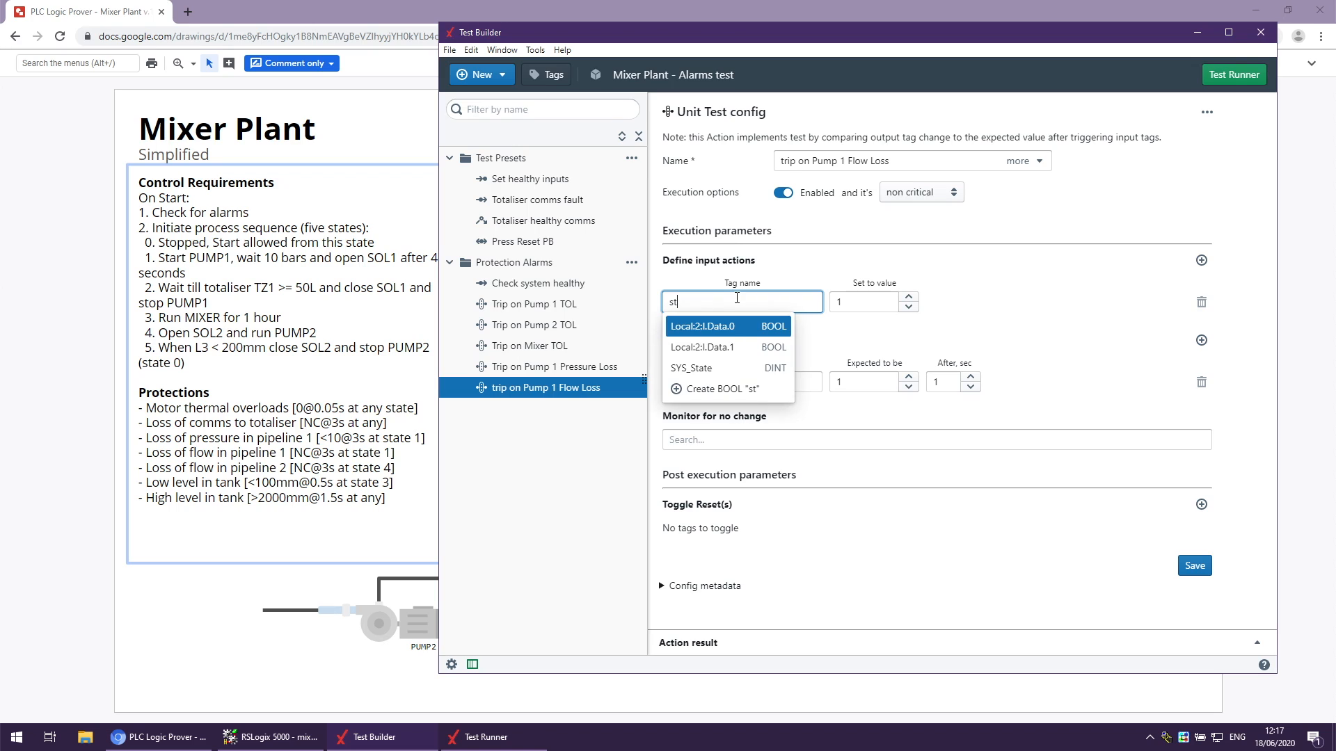
{"action": "left_click", "coordinate": [734, 343]}
{"action": "left_click", "coordinate": [867, 307]}
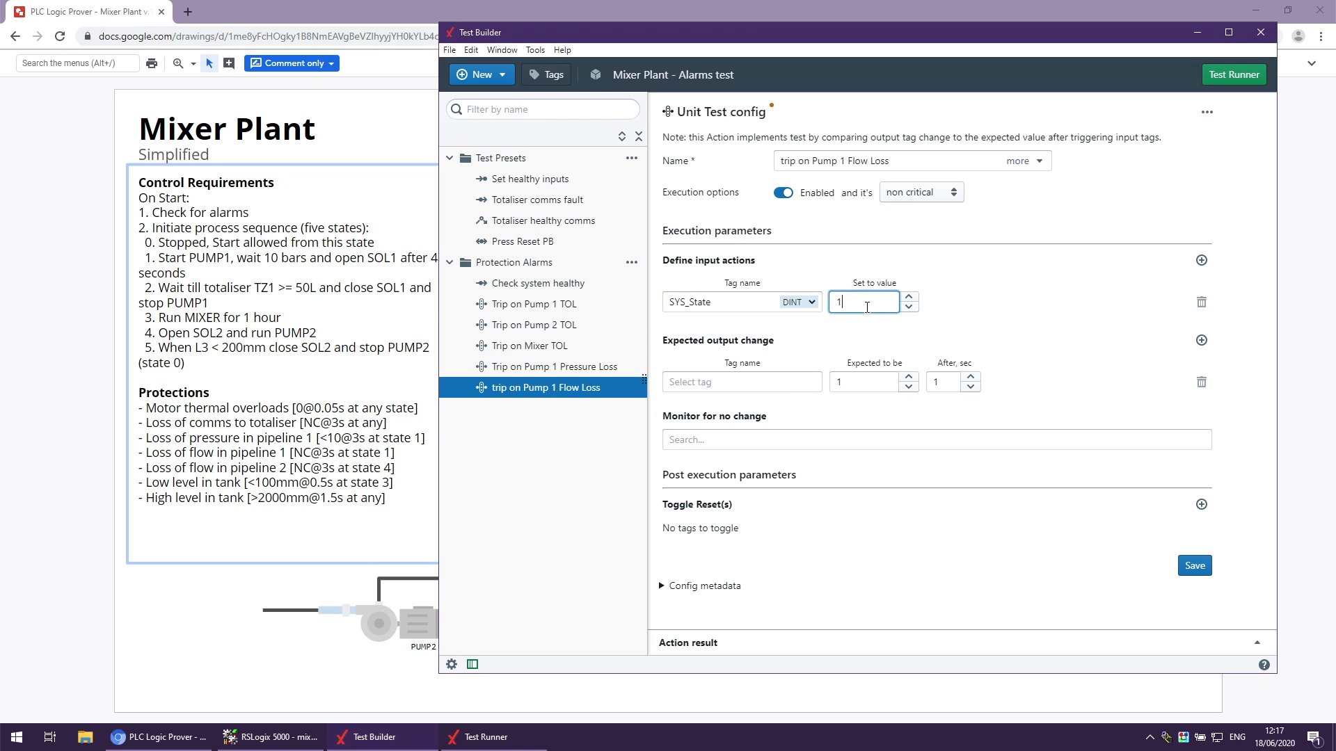
Add a second input action that sets the pressure tag Local:3:I.Ch2Data to 11.
{"action": "left_click", "coordinate": [1201, 260]}
{"action": "left_click", "coordinate": [786, 326]}
{"action": "type", "text": "press"}
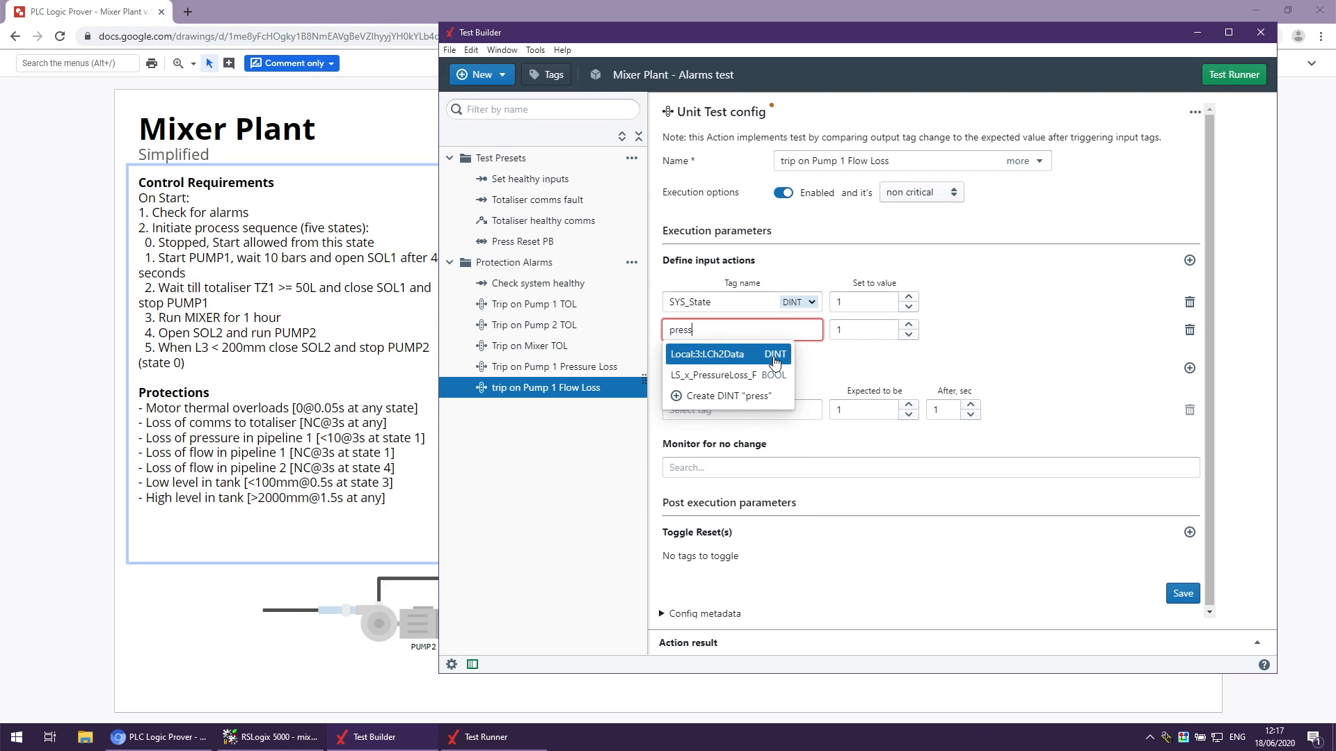
{"action": "left_click", "coordinate": [774, 362]}
{"action": "left_click", "coordinate": [865, 329]}
{"action": "type", "text": "1"}
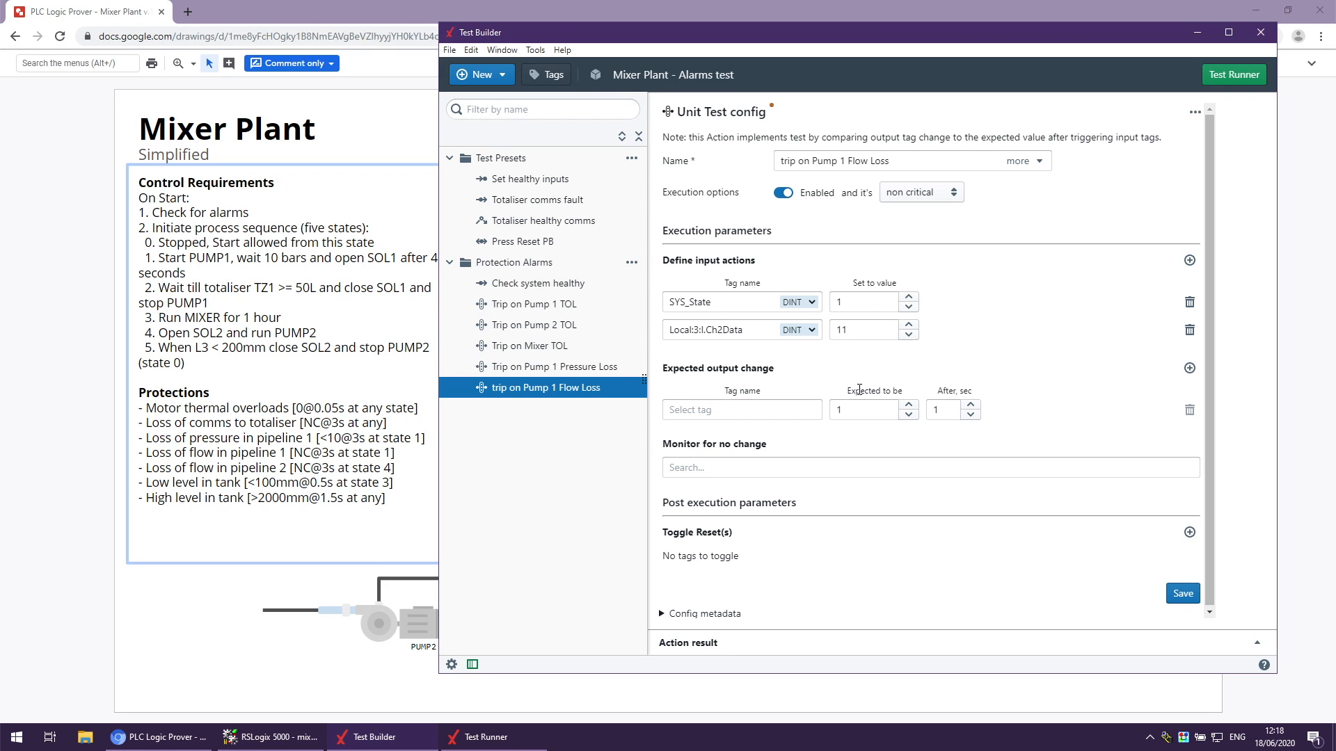
Define the expected output change as SYS_Healthy becoming 0.
{"action": "left_click", "coordinate": [745, 409]}
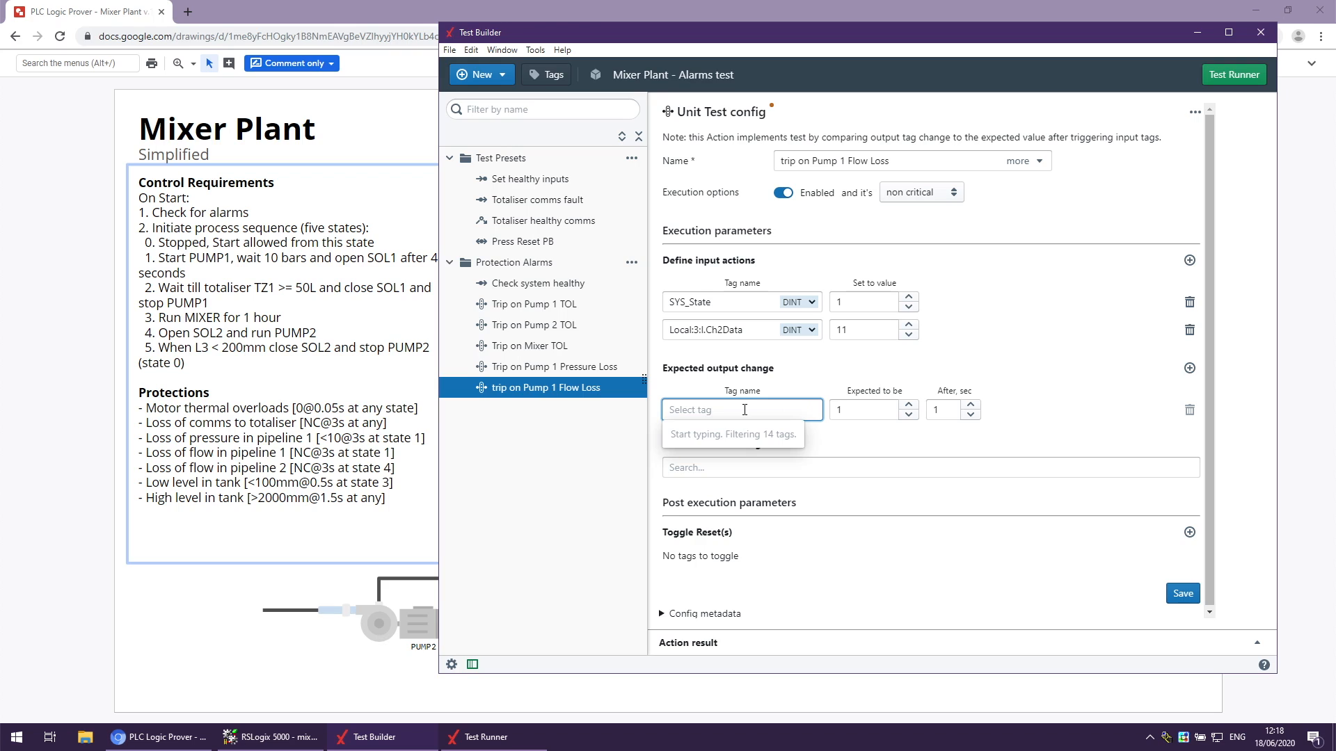
{"action": "type", "text": "sys"}
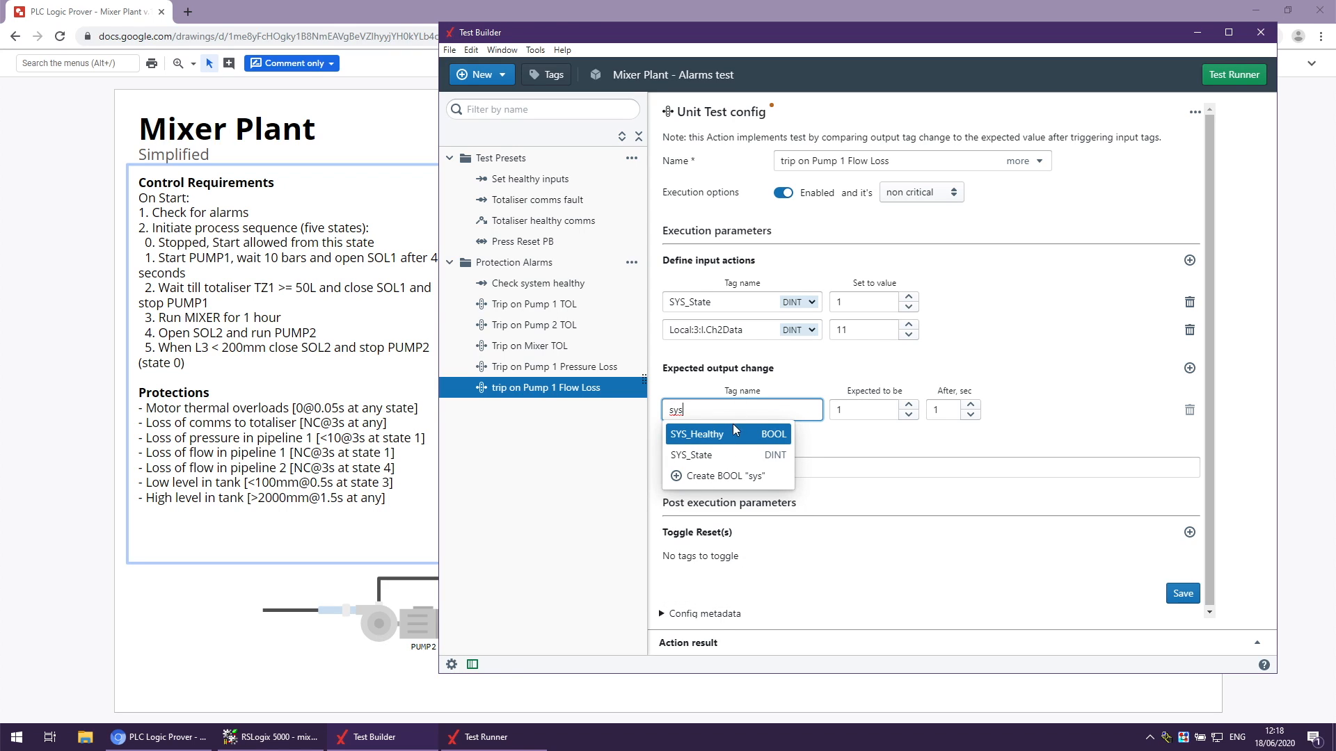
{"action": "left_click", "coordinate": [729, 431]}
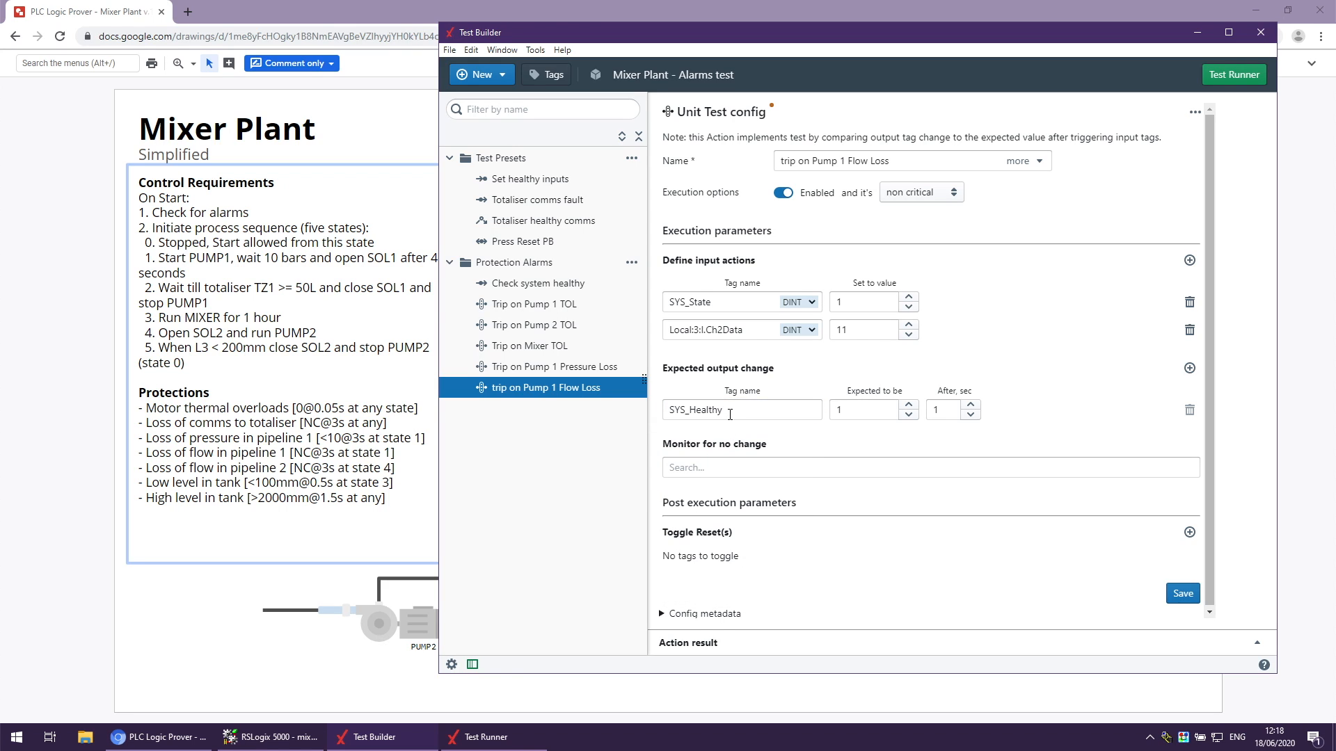
{"action": "double_click", "coordinate": [856, 418]}
{"action": "type", "text": "0"}
Check the flow loss and SOL1 opening delays in the Mixer Plant drawing, and set the SYS_Healthy time in Test Builder to 7 seconds.
{"action": "left_click", "coordinate": [321, 457]}
{"action": "left_click_drag", "start_coordinate": [321, 455], "coordinate": [334, 454]}
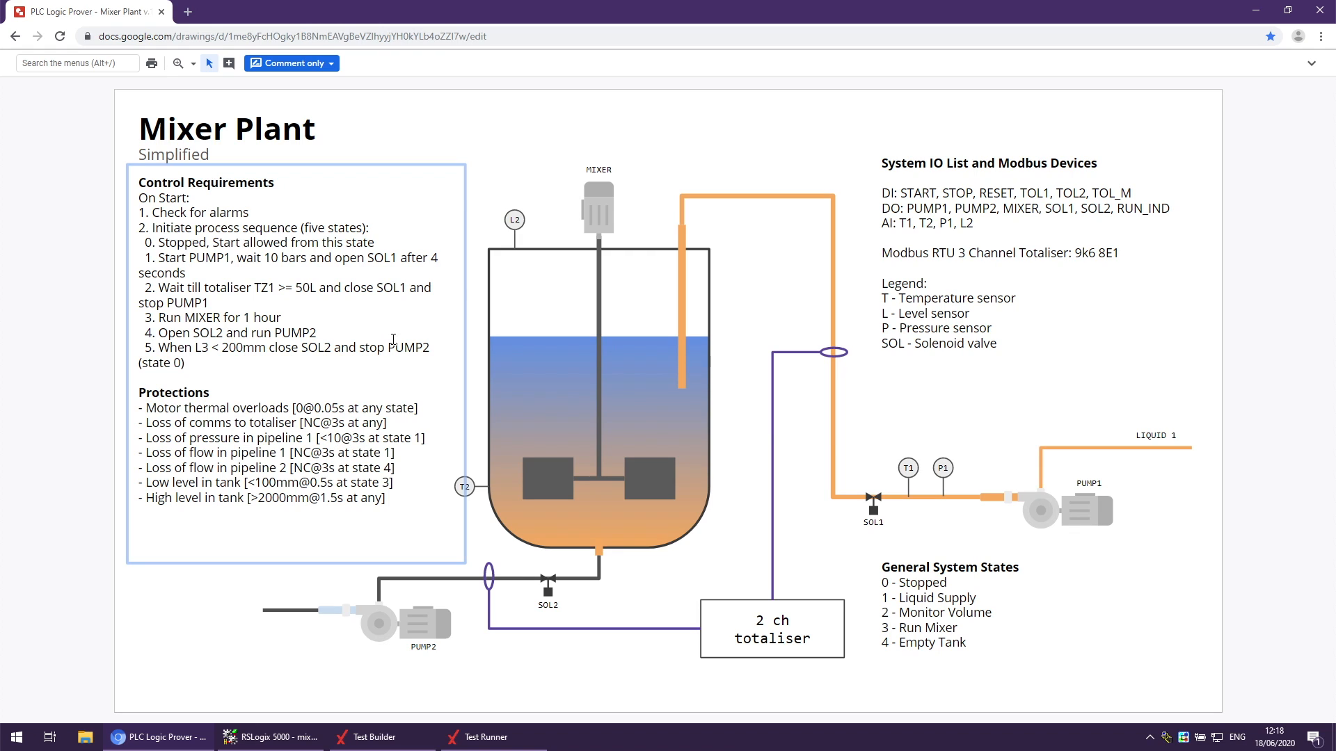
{"action": "left_click", "coordinate": [432, 261]}
{"action": "left_click_drag", "start_coordinate": [431, 264], "coordinate": [431, 267]}
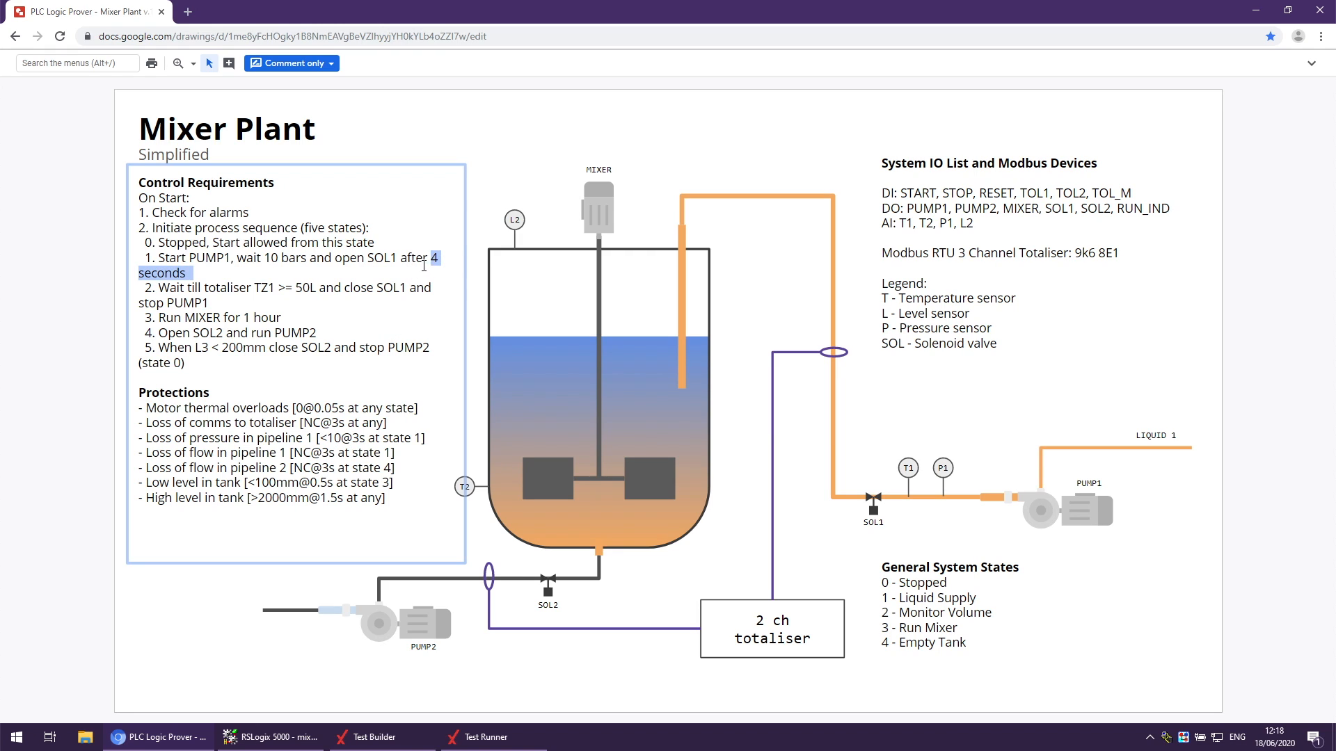
{"action": "double_click", "coordinate": [384, 261]}
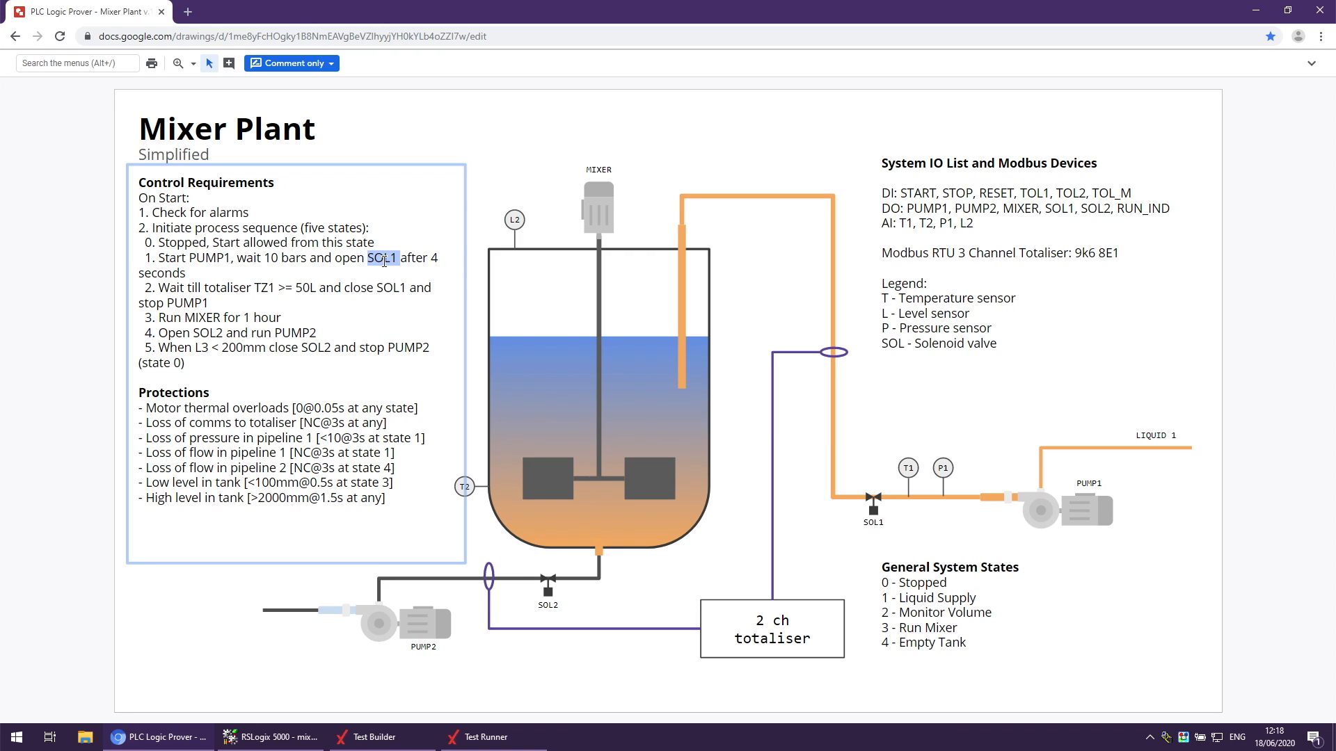
{"action": "left_click", "coordinate": [432, 261]}
{"action": "left_click", "coordinate": [369, 736]}
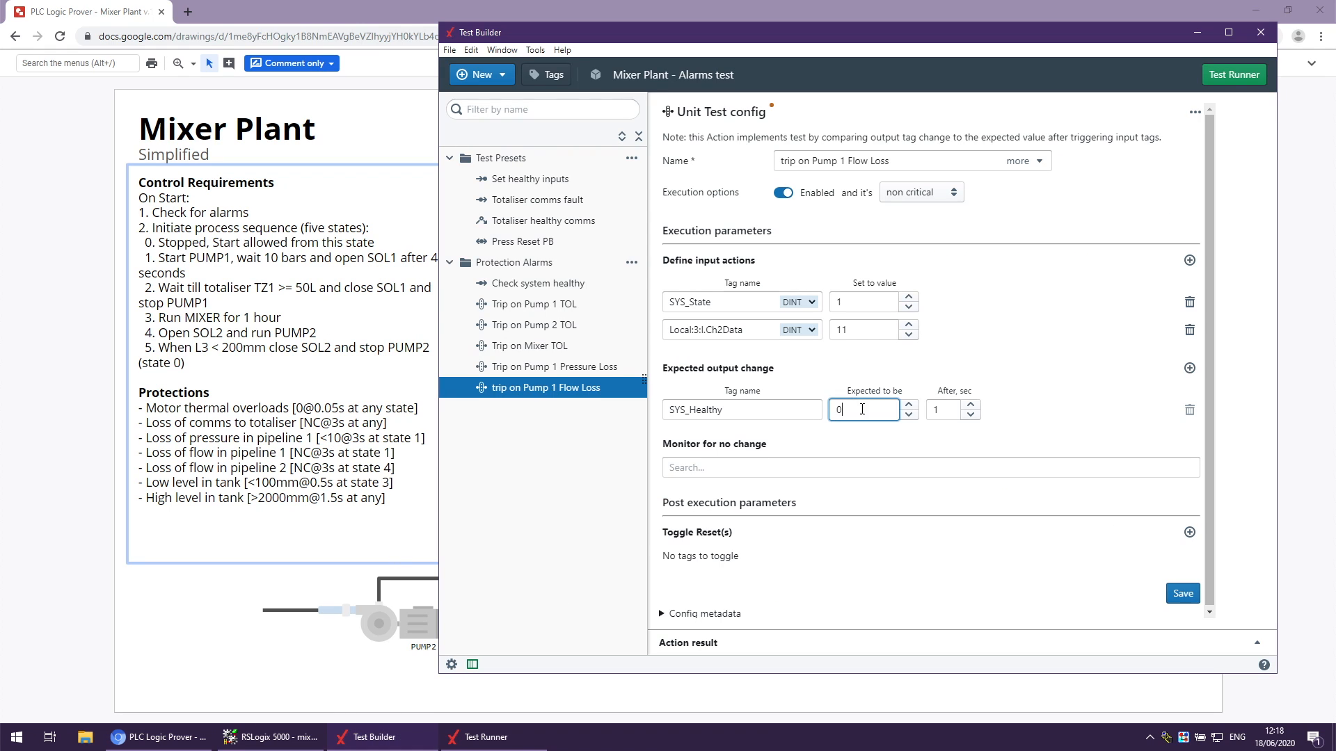
{"action": "left_click", "coordinate": [969, 406]}
{"action": "left_click", "coordinate": [969, 406]}
{"action": "left_click", "coordinate": [969, 406]}
{"action": "left_click", "coordinate": [969, 406]}
Monitor TOT_Heartbeat_F for no change in the Pump 1 Flow Loss test.
{"action": "left_click", "coordinate": [748, 473]}
{"action": "type", "text": "tot"}
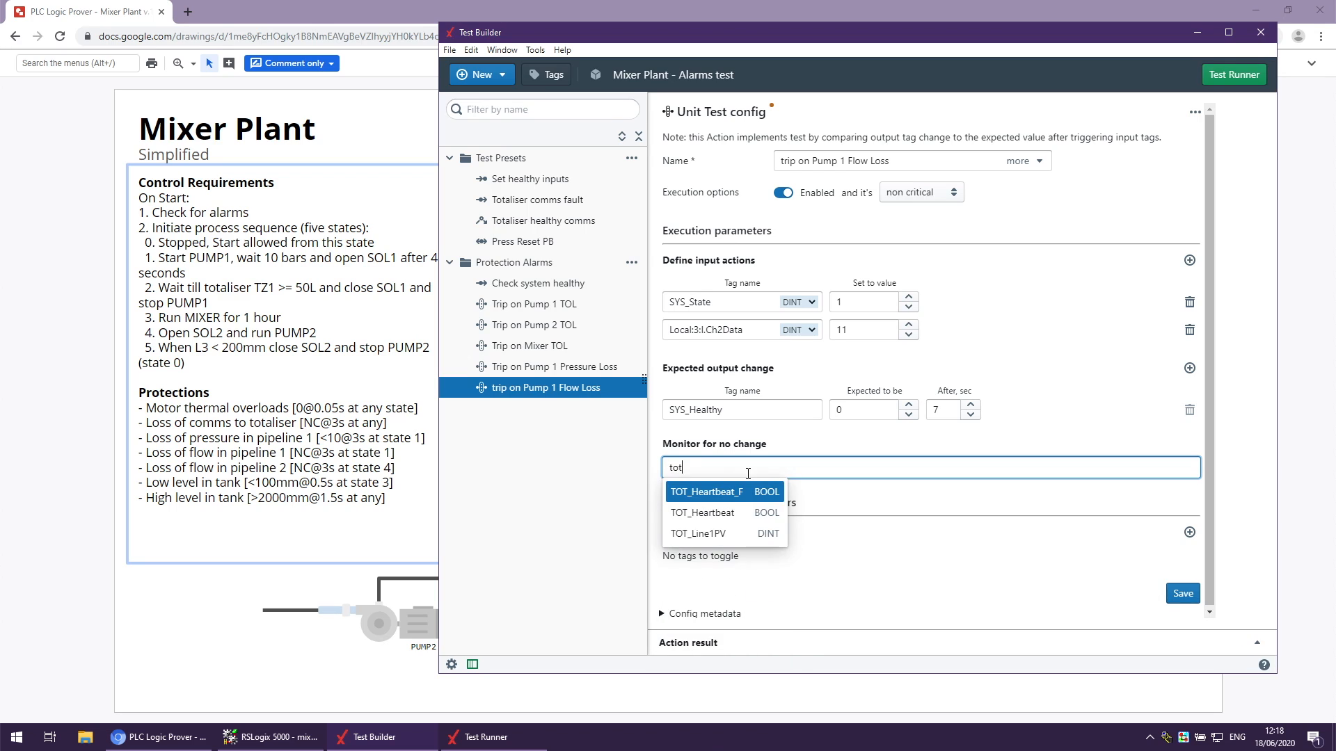
{"action": "left_click", "coordinate": [765, 492]}
{"action": "left_click", "coordinate": [754, 548]}
Add a reset toggle on Local:2:I.Data.2 and save the Pump 1 Flow Loss test.
{"action": "left_click", "coordinate": [1189, 532]}
{"action": "left_click", "coordinate": [770, 573]}
{"action": "type", "text": "rese"}
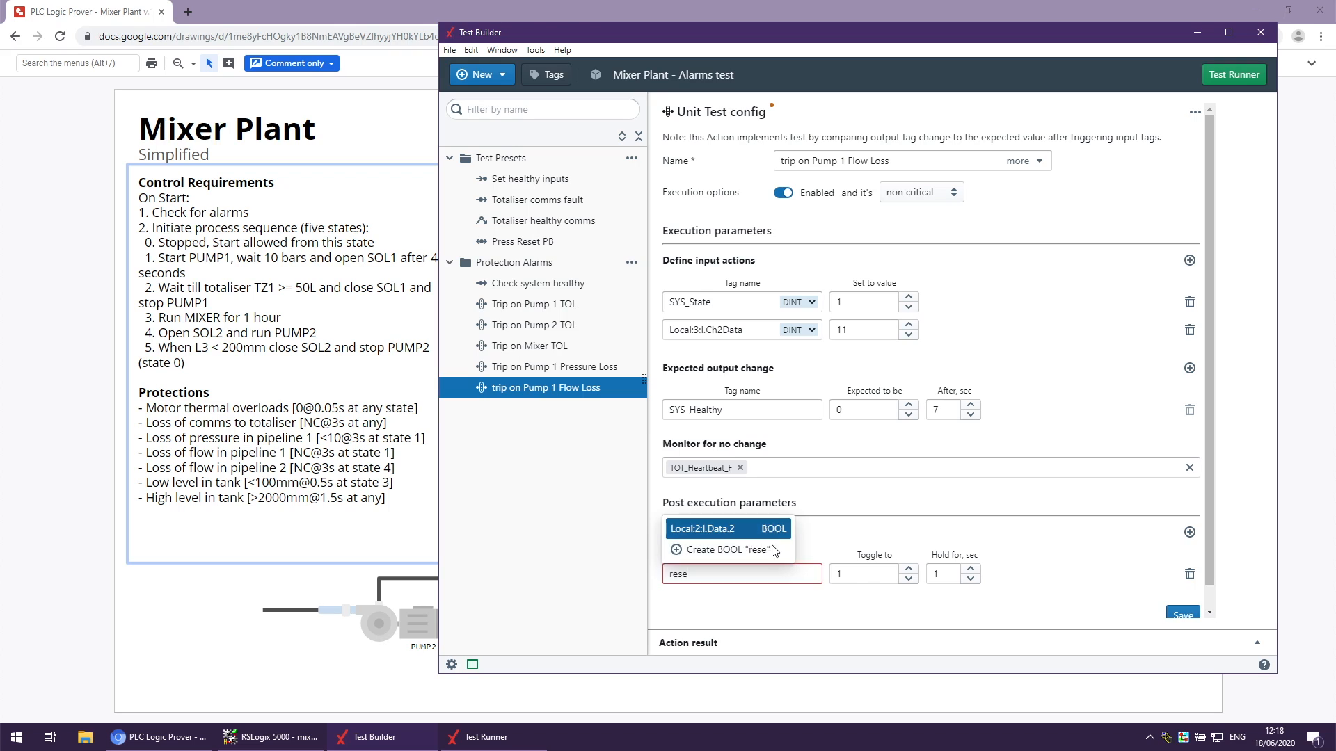
{"action": "key", "text": "Return"}
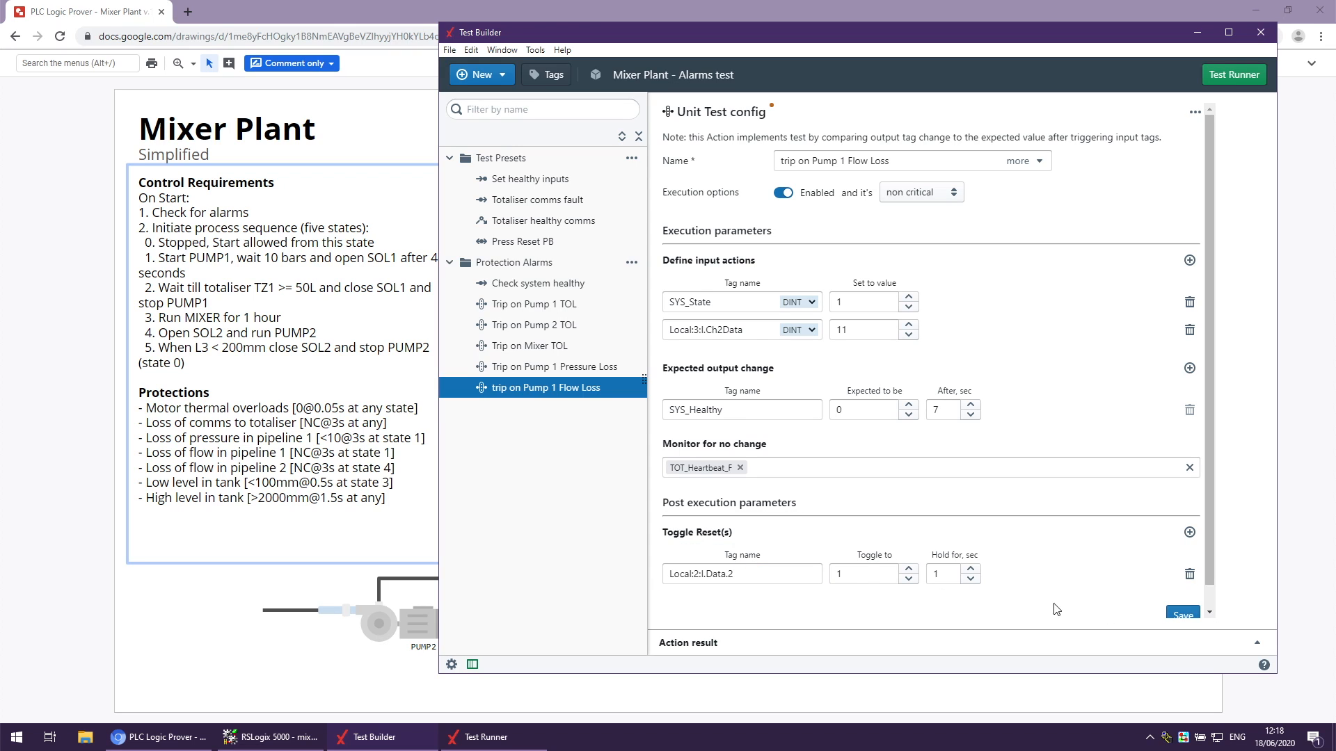
{"action": "left_click", "coordinate": [1183, 614]}
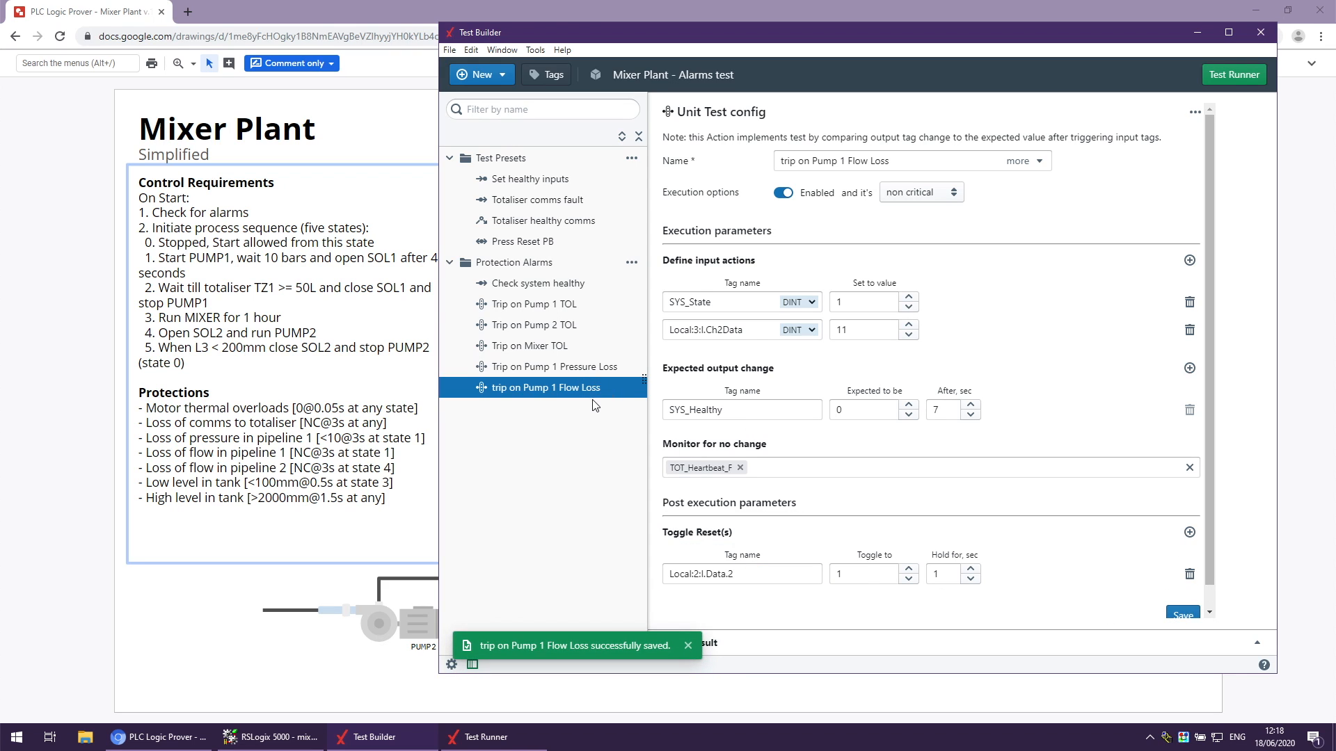
Add a unit test named "Trip on Pump 2 Flow Loss" as the last action in the Protection Alarms group.
{"action": "left_click", "coordinate": [631, 262]}
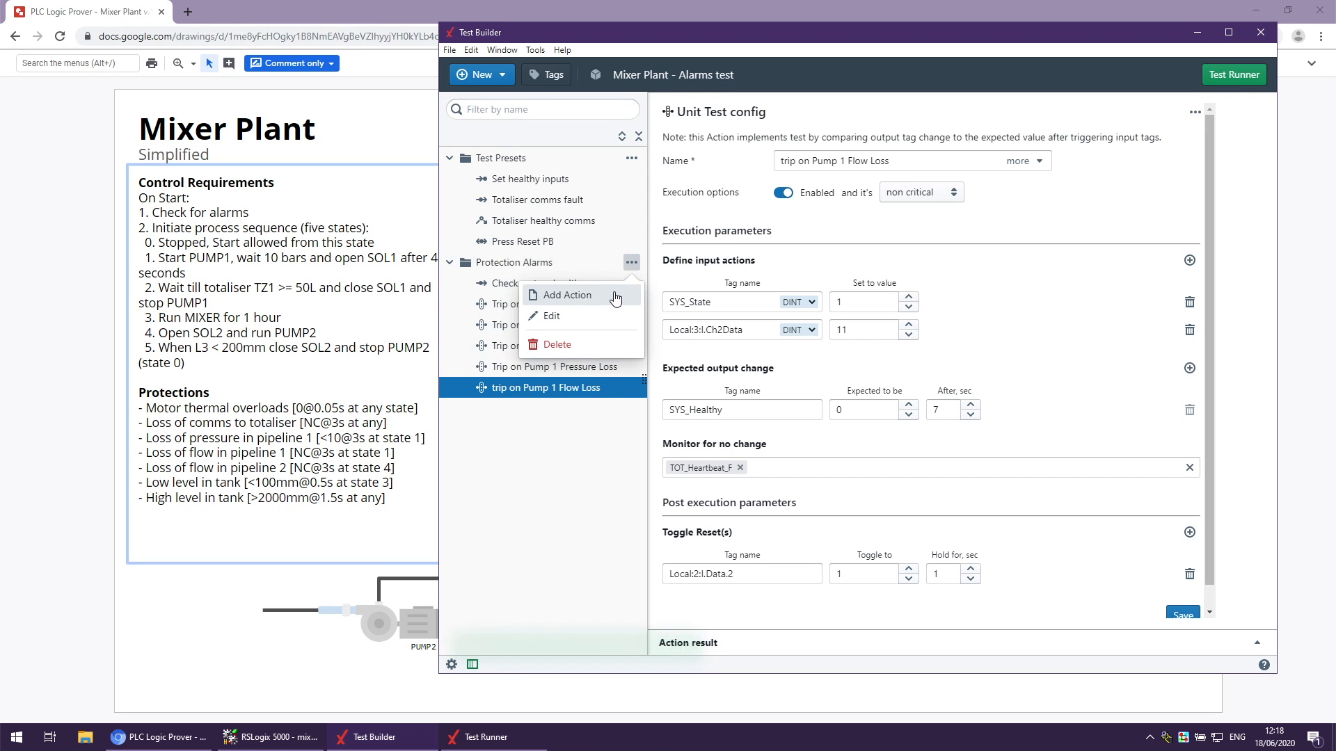
{"action": "left_click", "coordinate": [613, 293]}
{"action": "left_click", "coordinate": [862, 312]}
{"action": "left_click", "coordinate": [843, 393]}
{"action": "left_click", "coordinate": [866, 343]}
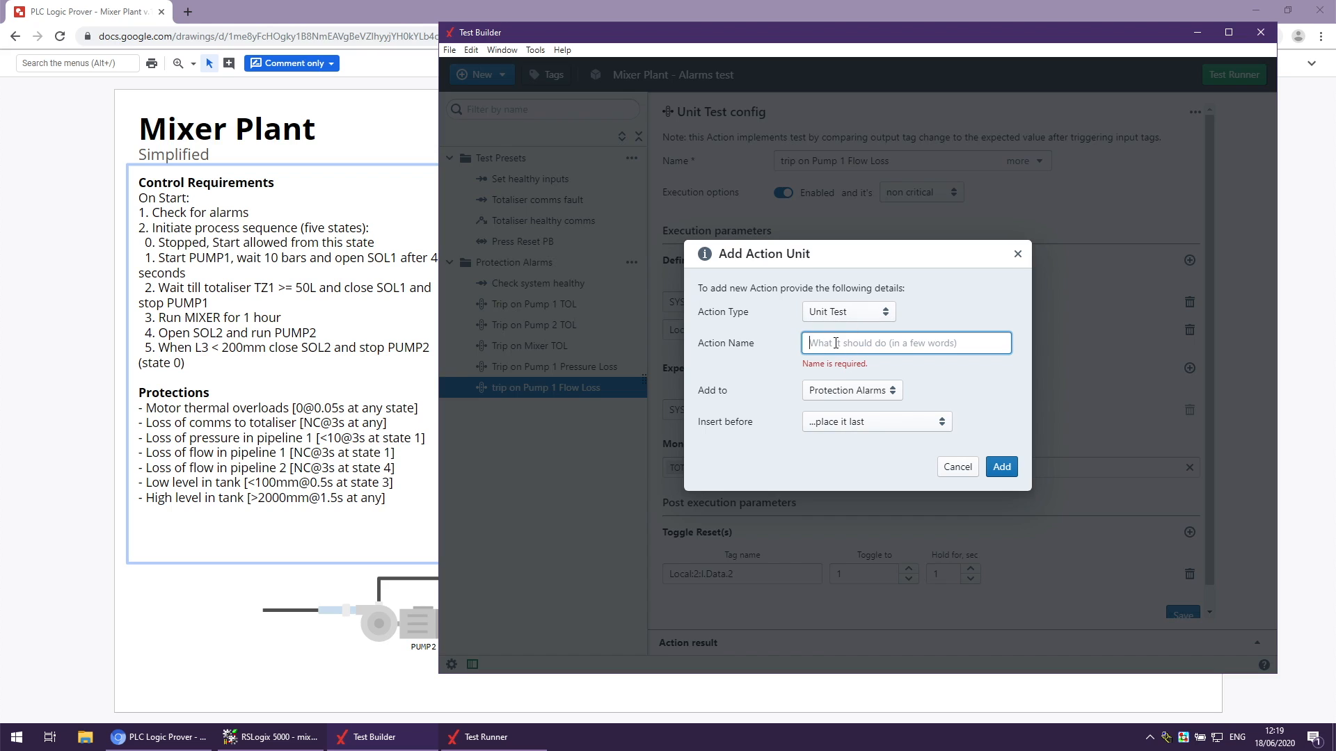
{"action": "type", "text": "trip"}
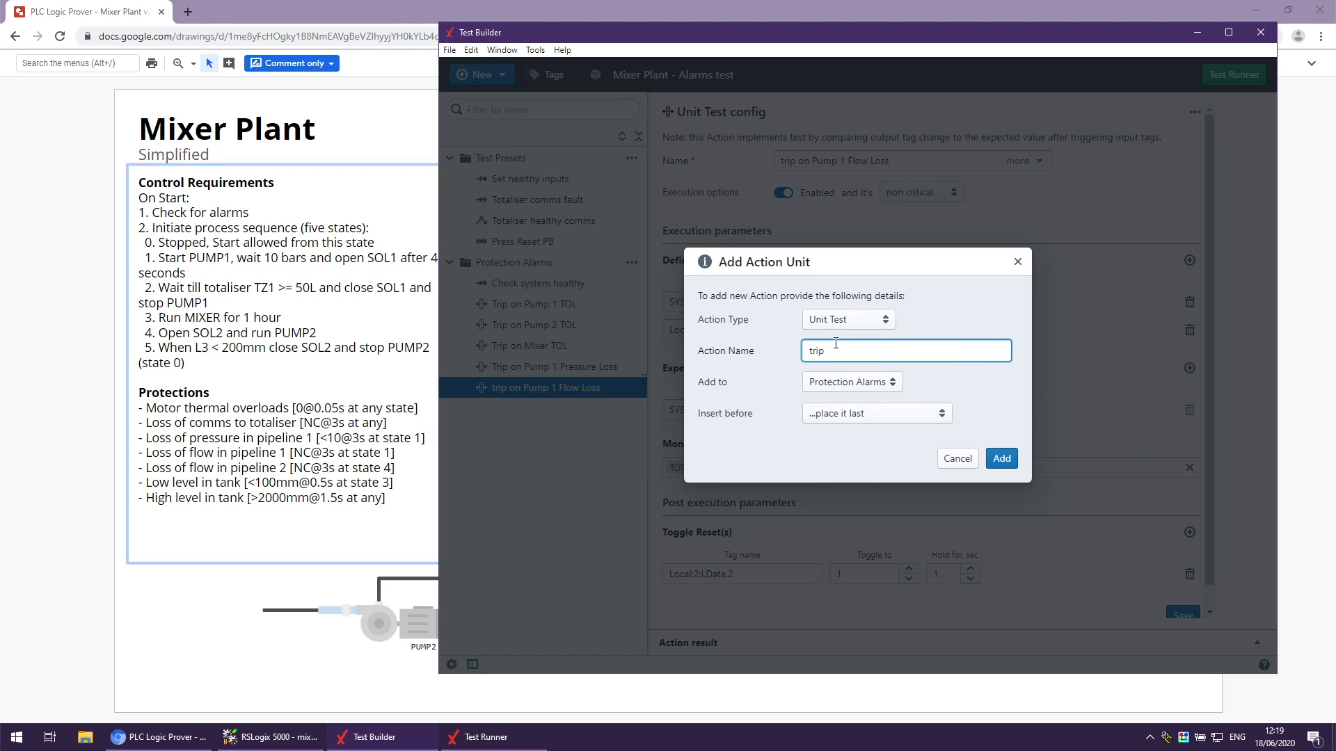
{"action": "key", "text": "BackSpace"}
{"action": "type", "text": "Trip on Pump 2 flow loss"}
{"action": "key", "text": "ctrl+Left"}
{"action": "key", "text": "Delete"}
{"action": "type", "text": "F"}
{"action": "key", "text": "ctrl+Right"}
{"action": "key", "text": "Delete"}
{"action": "type", "text": "L"}
{"action": "left_click", "coordinate": [940, 356]}
{"action": "left_click", "coordinate": [1013, 461]}
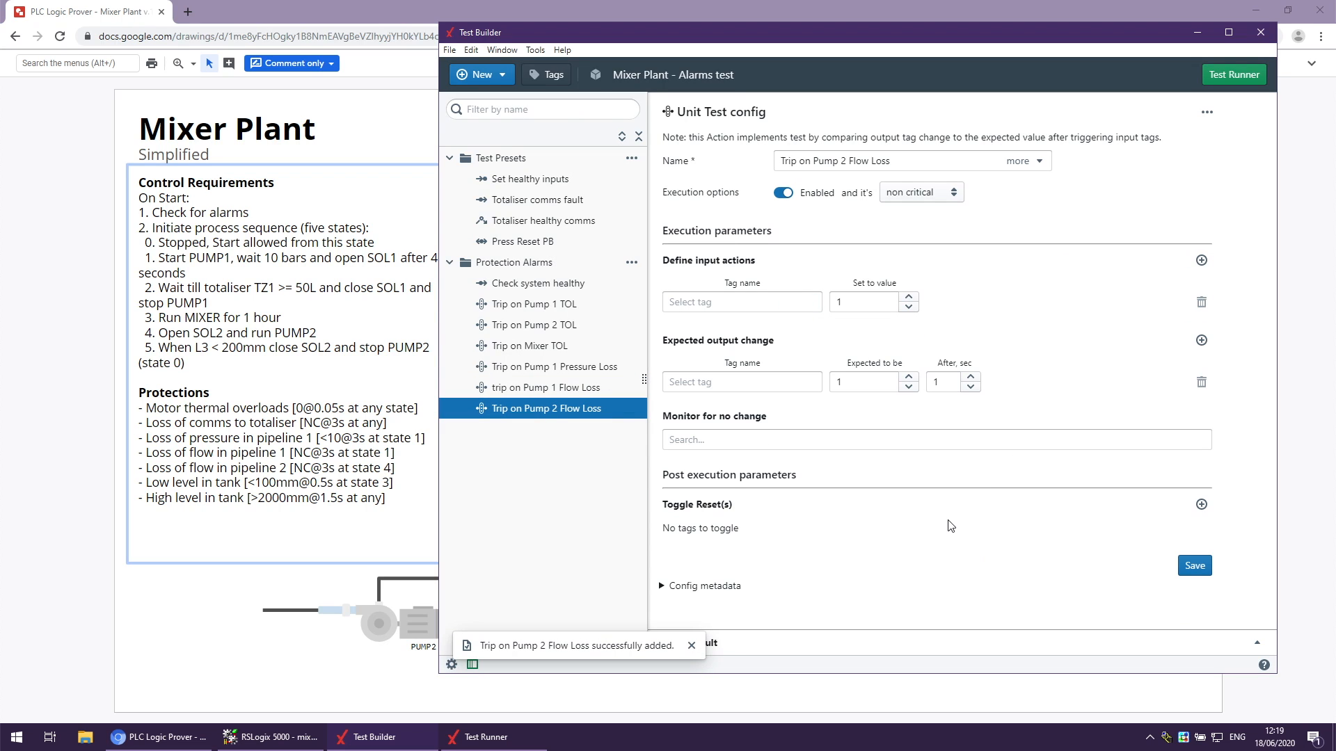
Check the L3 level limit in the Mixer Plant drawing, and define input Local:3:I.Ch3Data set to 201 in Test Builder.
{"action": "left_click", "coordinate": [765, 303]}
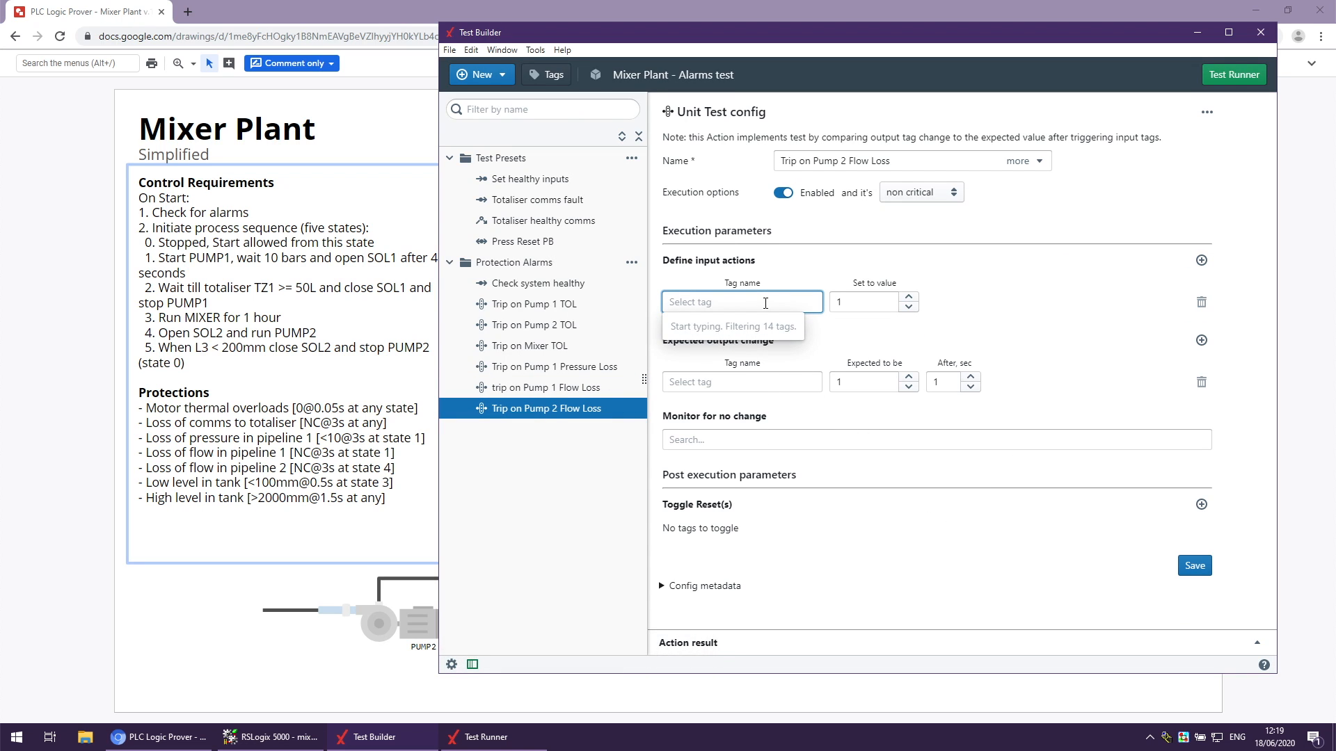
{"action": "left_click", "coordinate": [196, 335]}
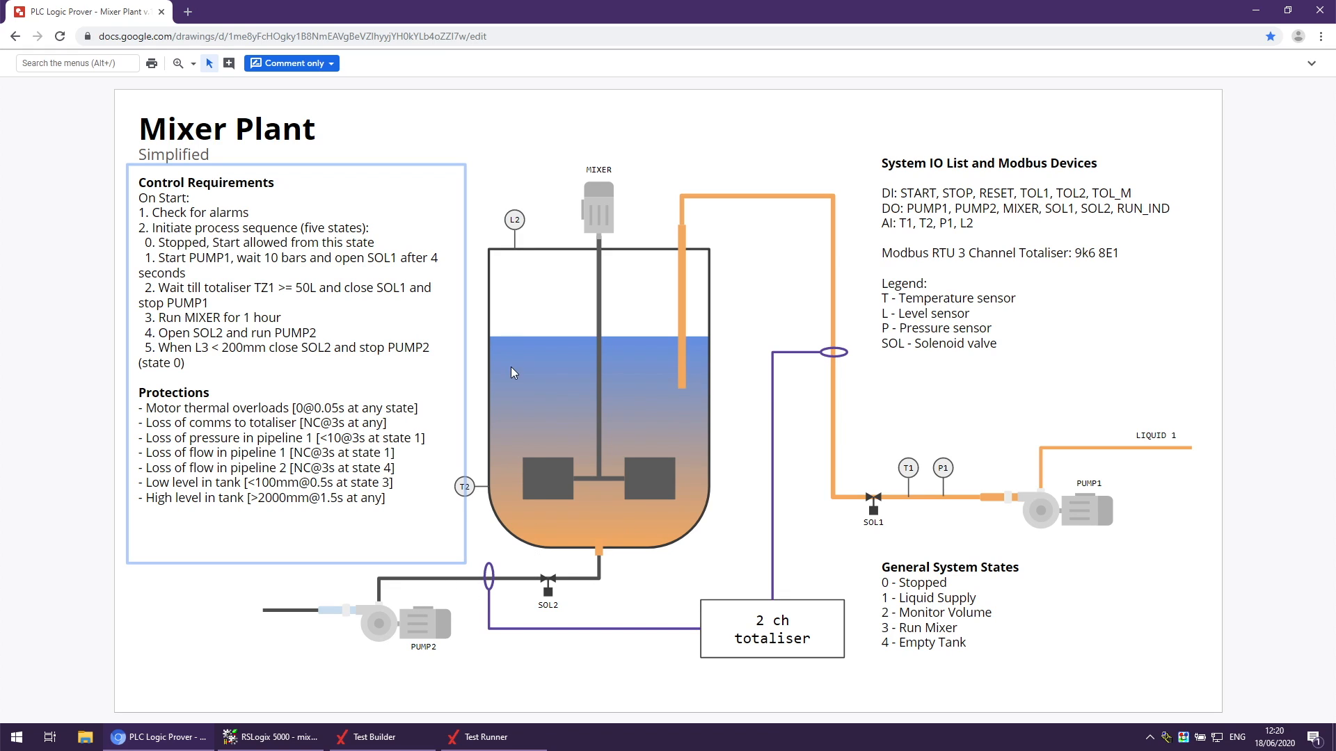
{"action": "left_click", "coordinate": [317, 348]}
{"action": "double_click", "coordinate": [228, 347]}
{"action": "left_click", "coordinate": [226, 347]}
{"action": "left_click", "coordinate": [362, 737]}
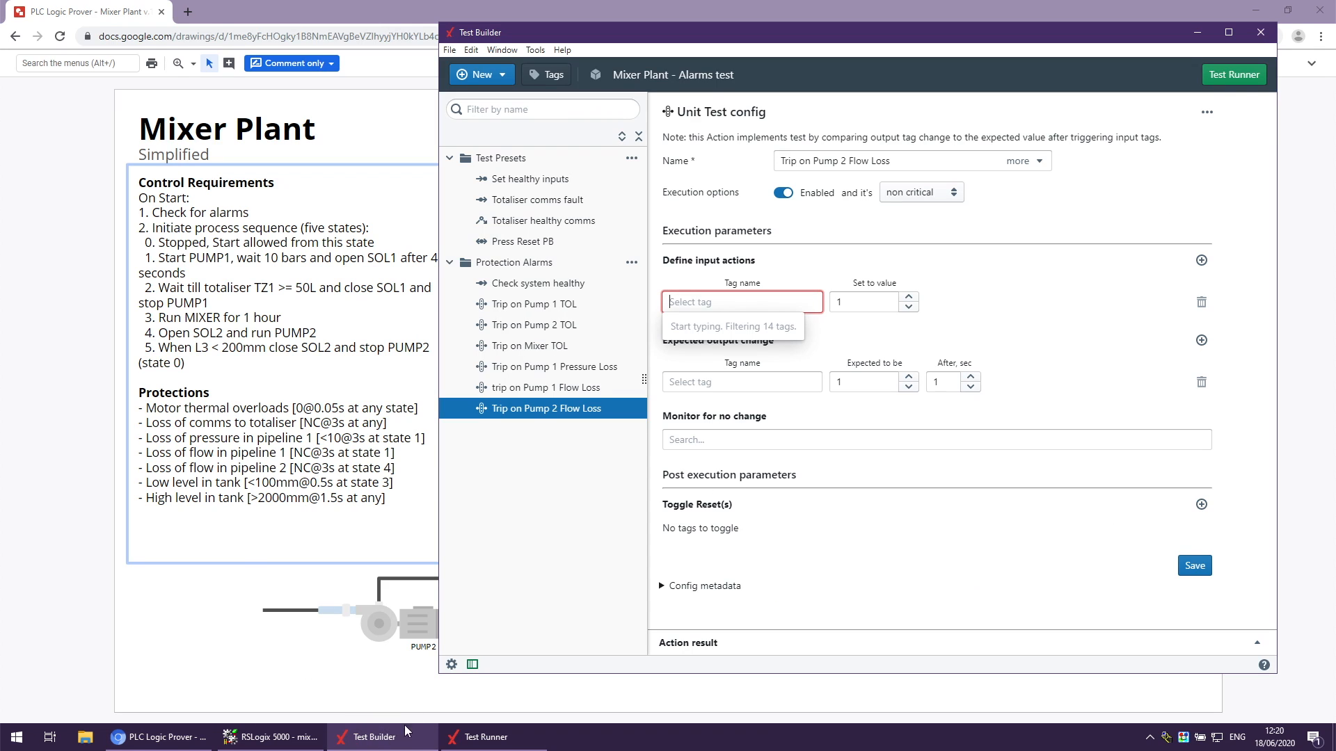
{"action": "type", "text": "le"}
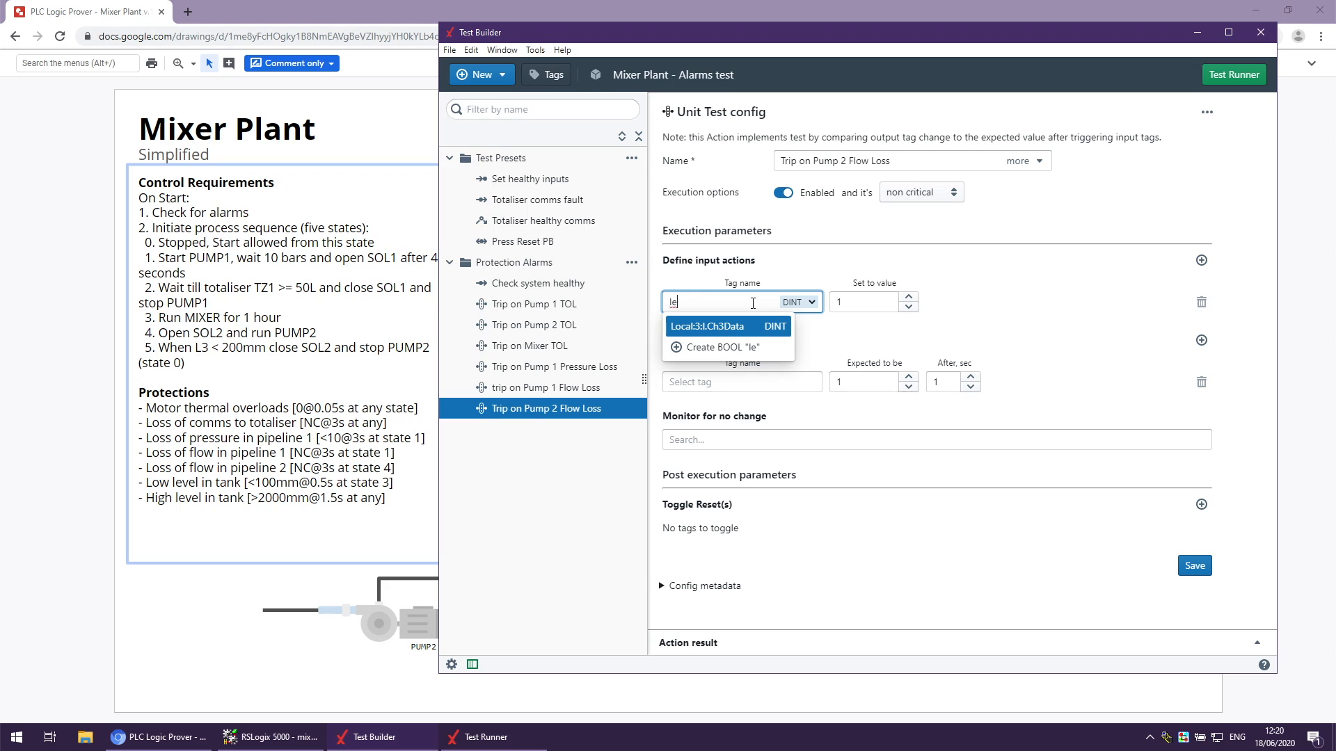
{"action": "key", "text": "Return"}
{"action": "left_click", "coordinate": [840, 301]}
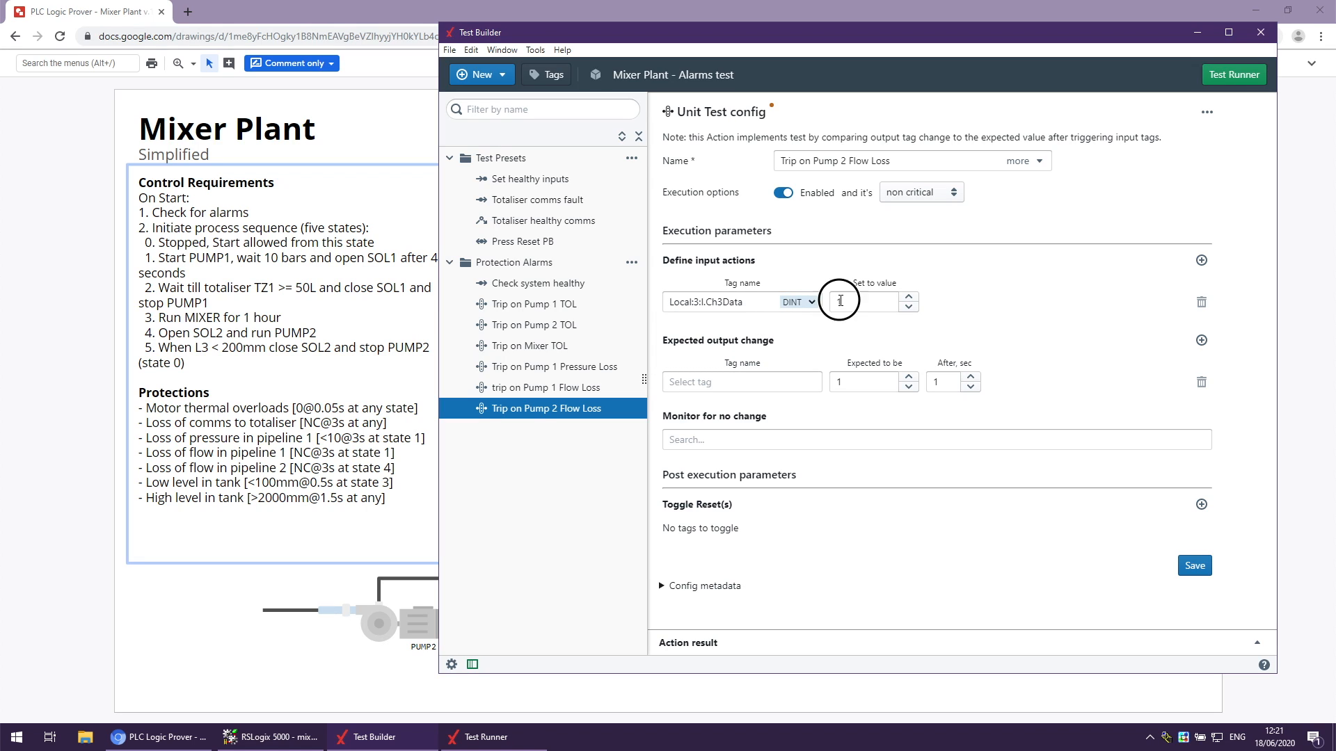
{"action": "type", "text": "201"}
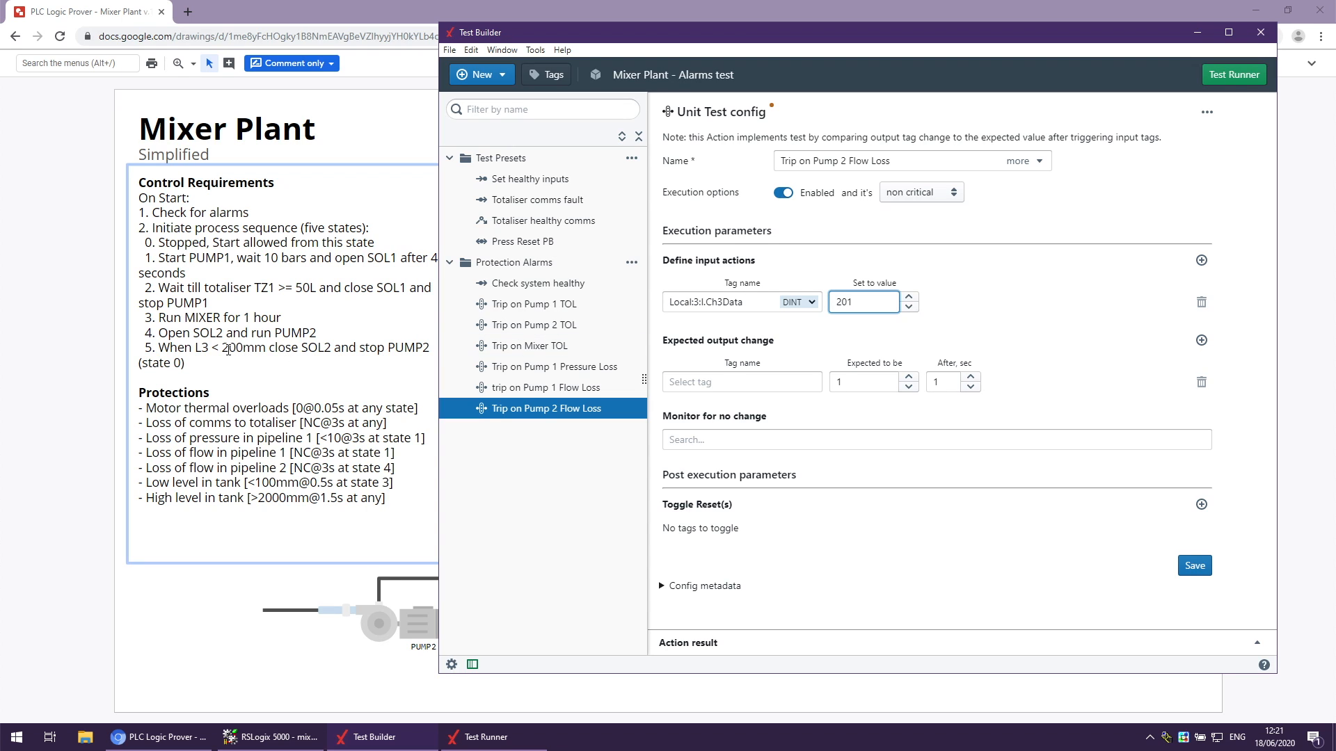
Add a second input action that sets SYS_State to 4 in the Pump 2 Flow Loss test.
{"action": "left_click", "coordinate": [949, 310]}
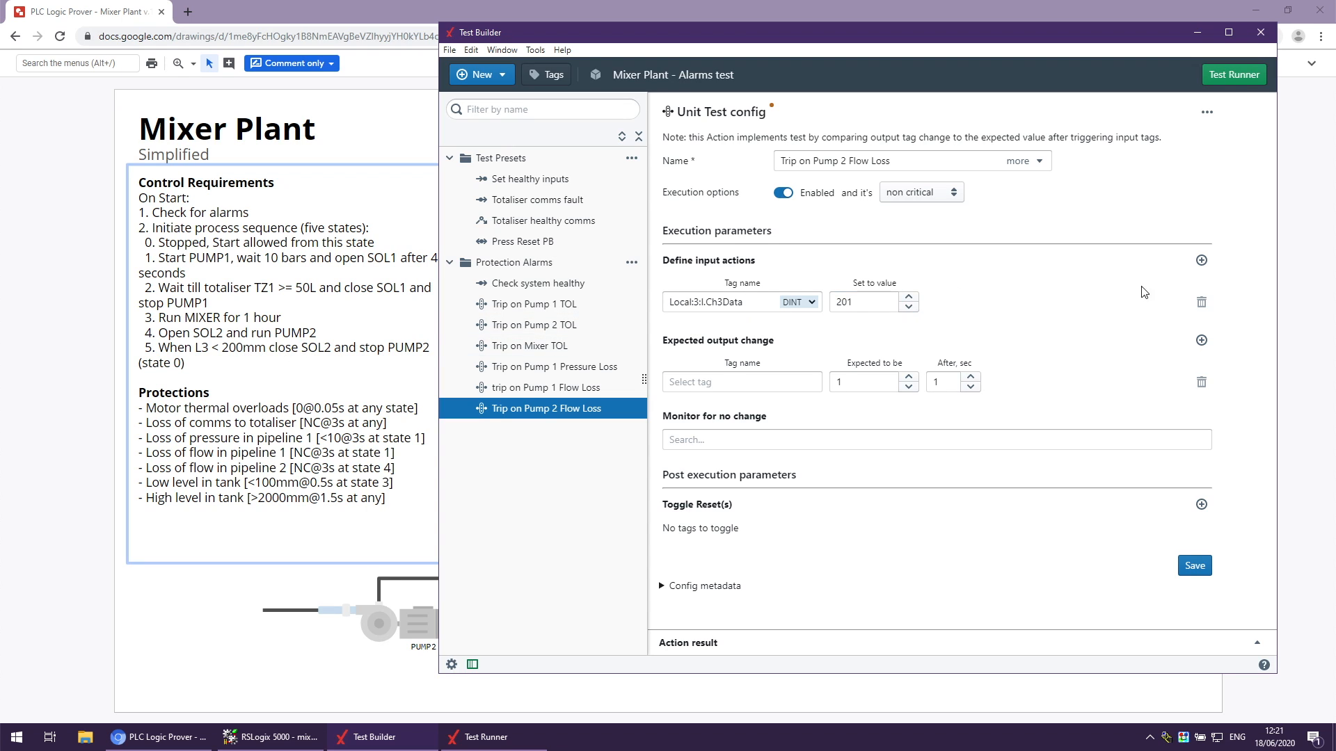
{"action": "left_click", "coordinate": [1197, 264]}
{"action": "left_click", "coordinate": [750, 329]}
{"action": "type", "text": "sys"}
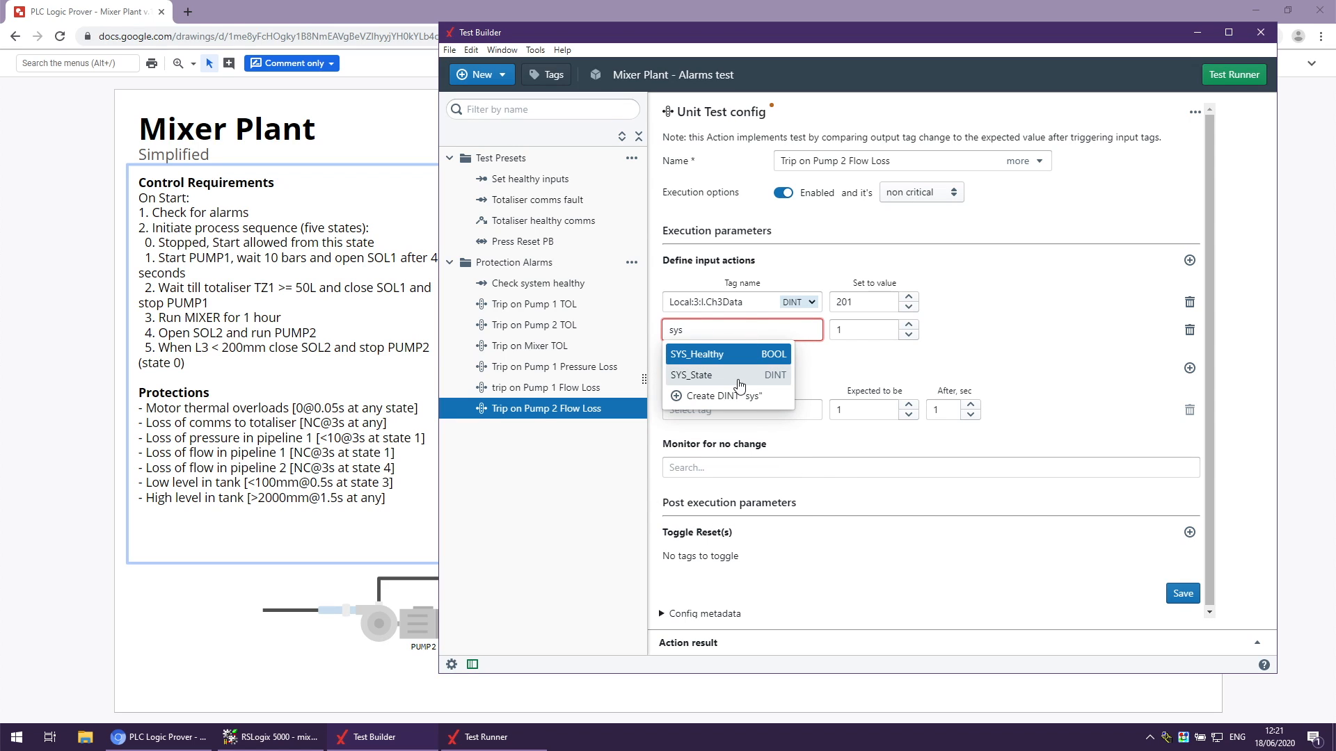
{"action": "left_click", "coordinate": [739, 369]}
{"action": "double_click", "coordinate": [871, 334]}
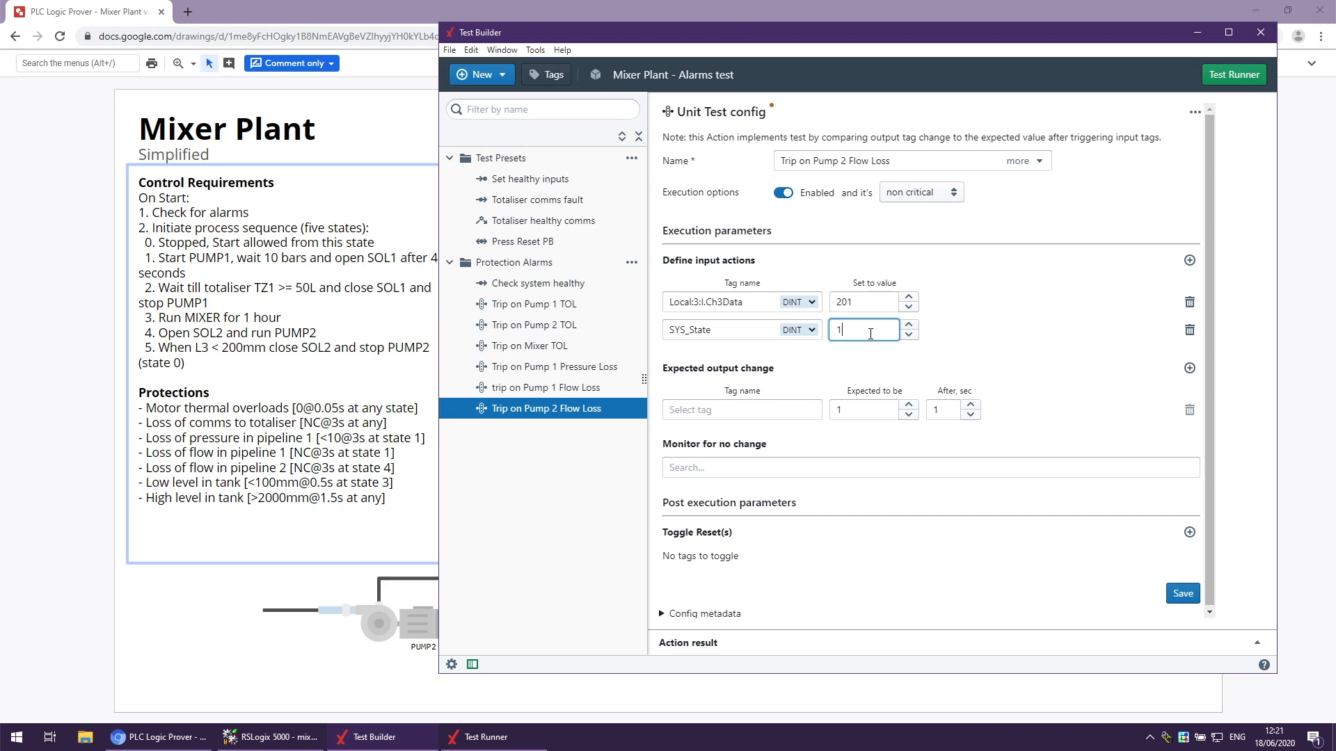
{"action": "type", "text": "3444"}
{"action": "double_click", "coordinate": [842, 331]}
{"action": "type", "text": "4"}
{"action": "left_click", "coordinate": [933, 334]}
Define SYS_Healthy as an expected output after 3 seconds, checking the delay in the Mixer Plant drawing, and save the test.
{"action": "left_click", "coordinate": [741, 416]}
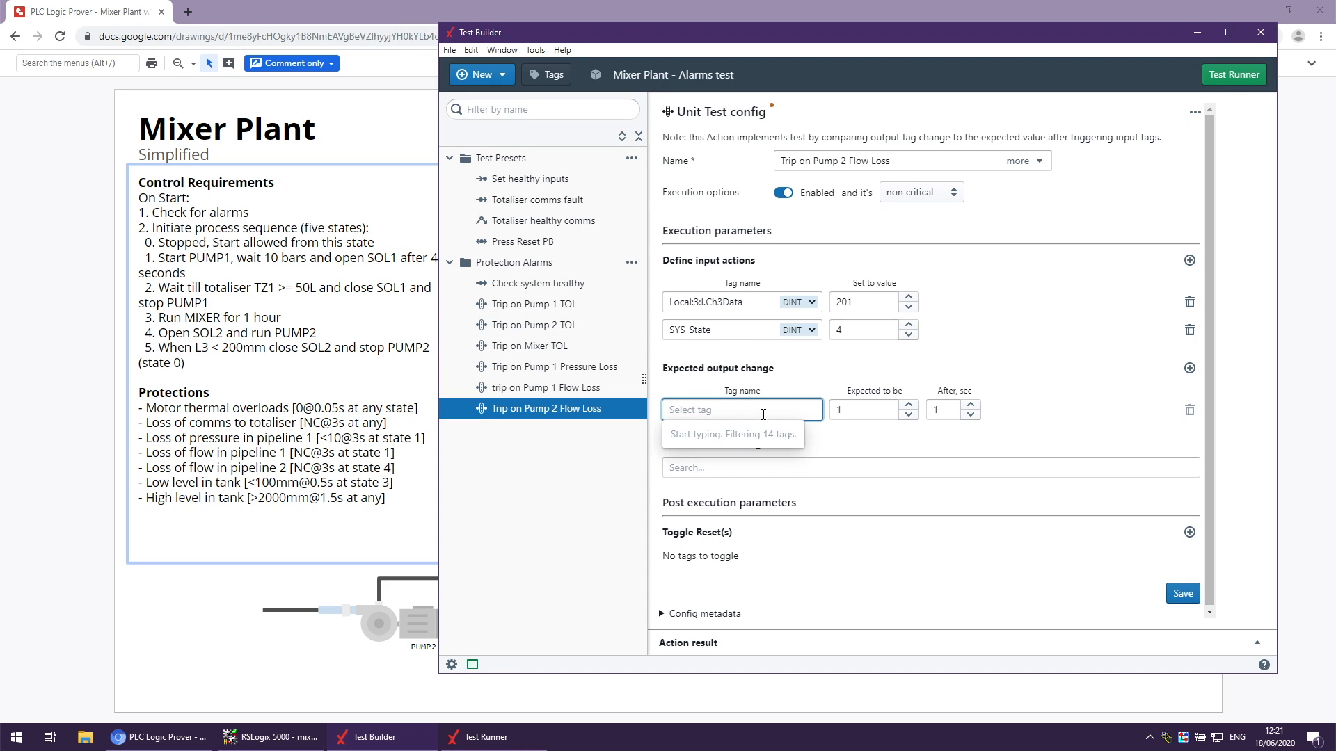
{"action": "type", "text": "sys"}
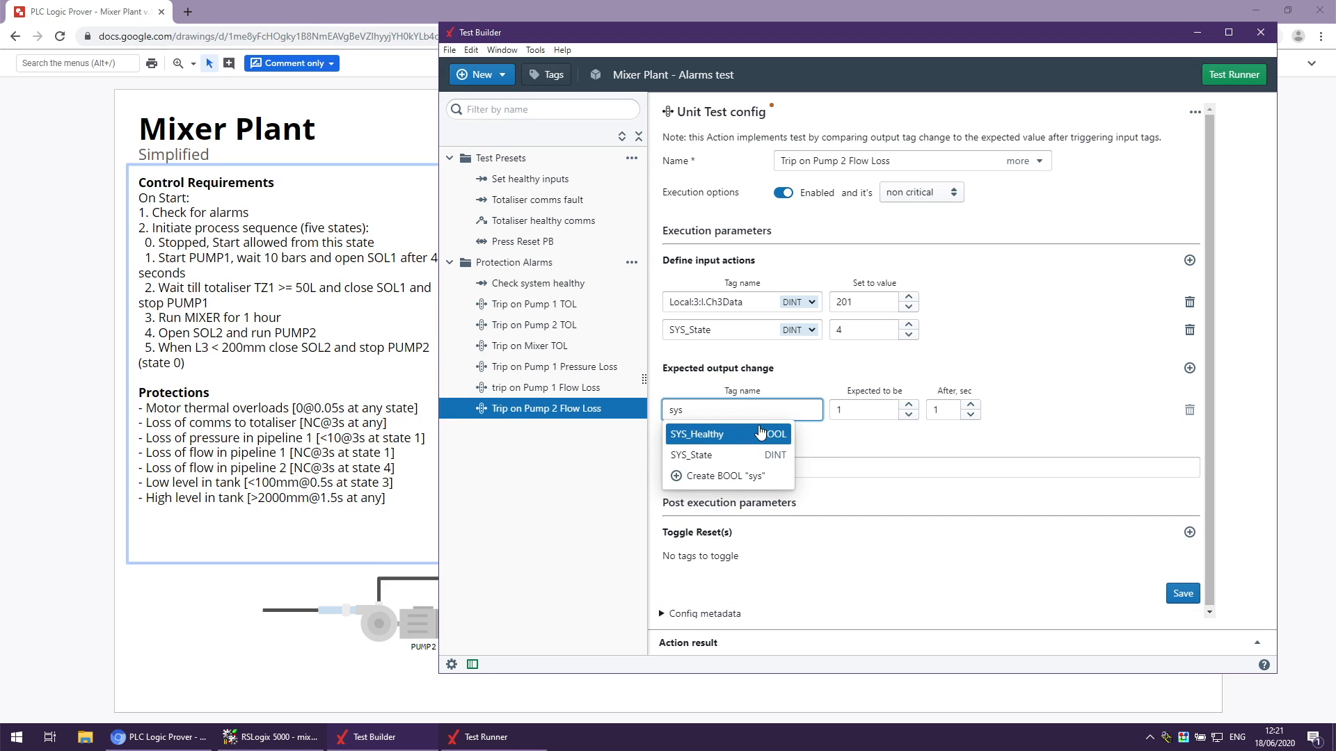
{"action": "left_click", "coordinate": [759, 435]}
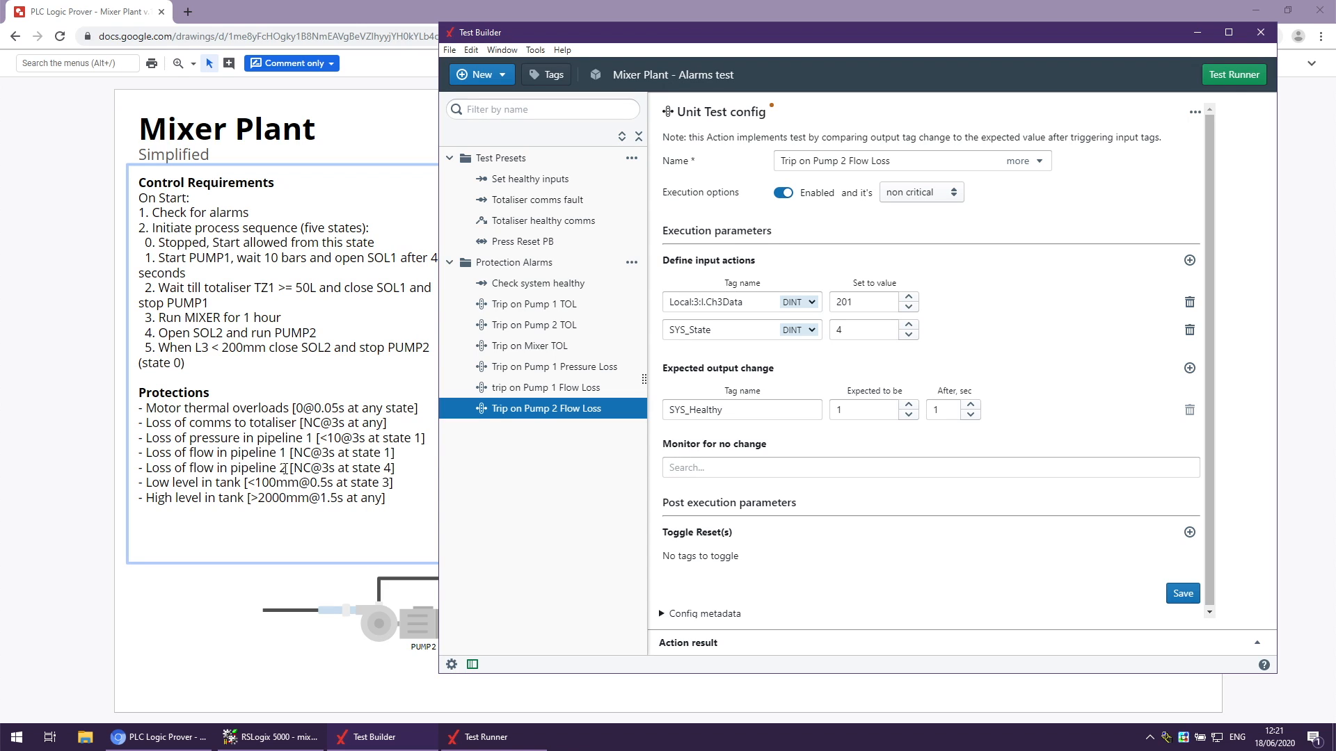
{"action": "left_click", "coordinate": [348, 470]}
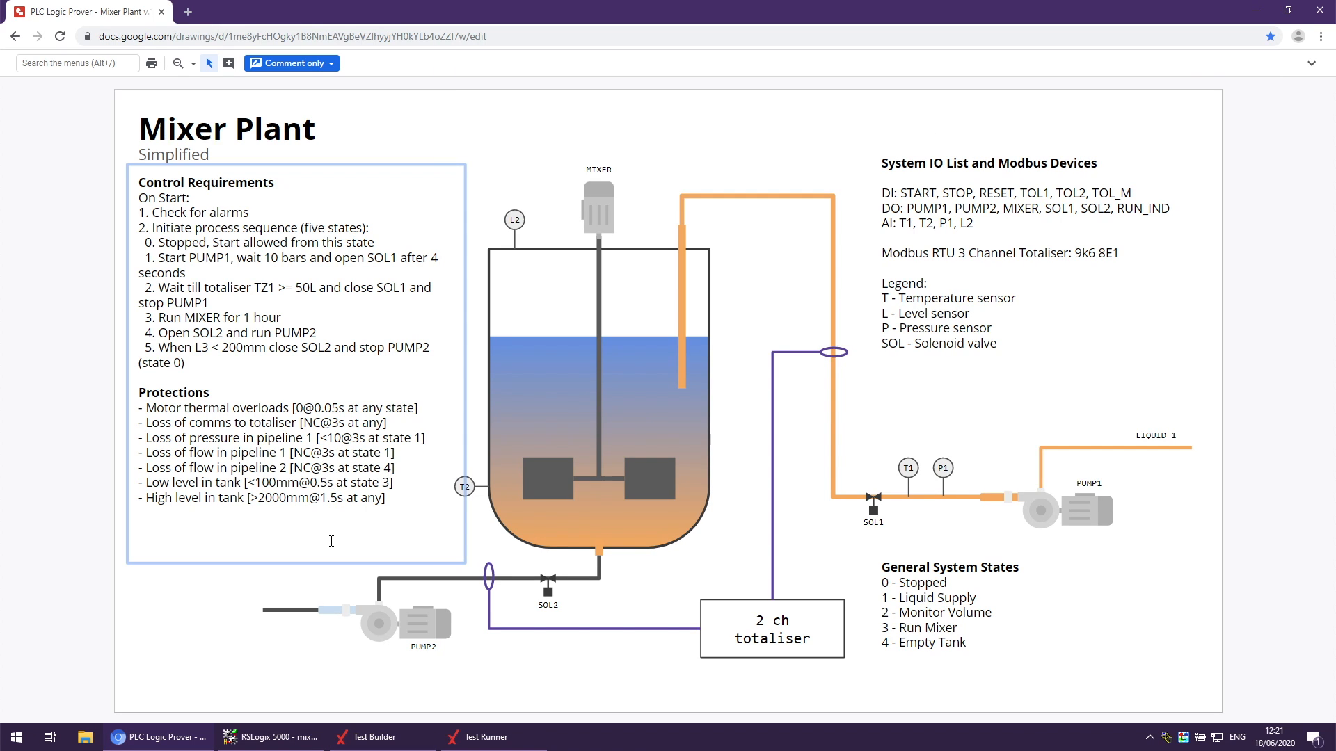
{"action": "left_click", "coordinate": [344, 736]}
{"action": "double_click", "coordinate": [936, 410]}
{"action": "type", "text": "3"}
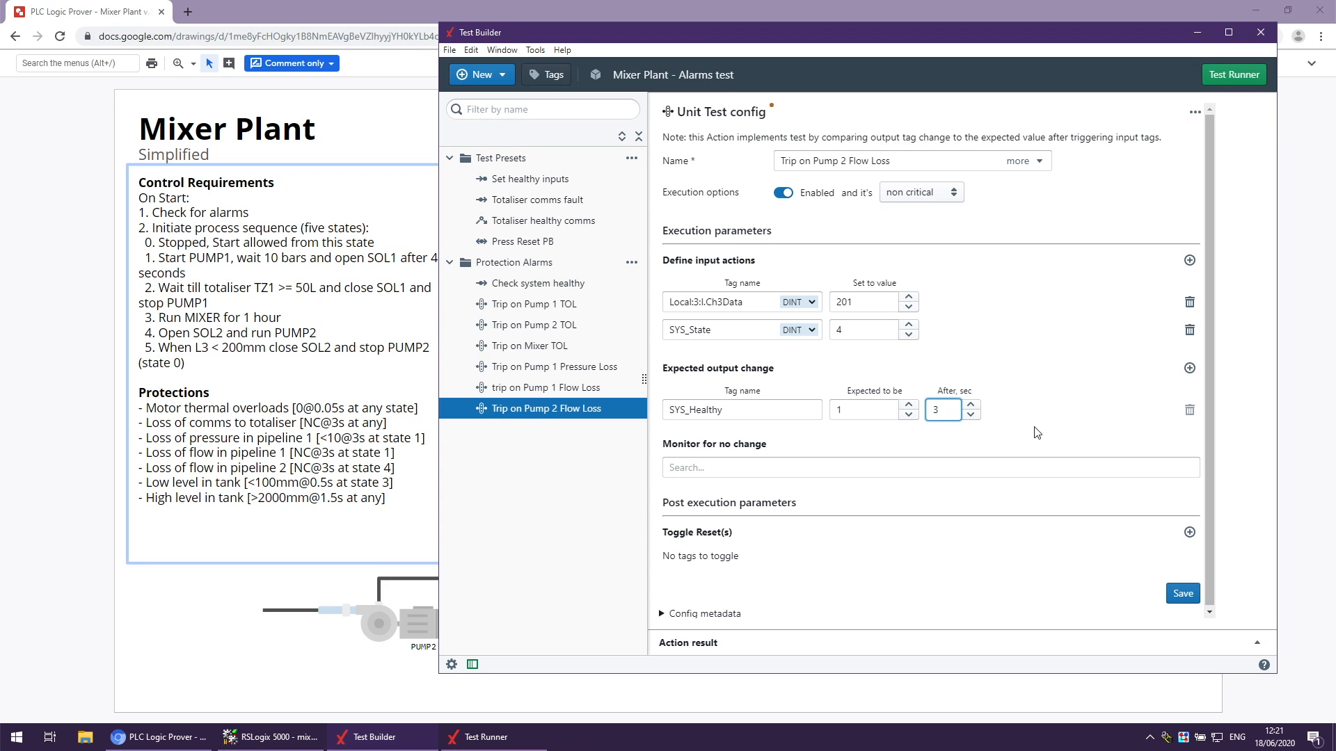
{"action": "left_click", "coordinate": [1183, 593]}
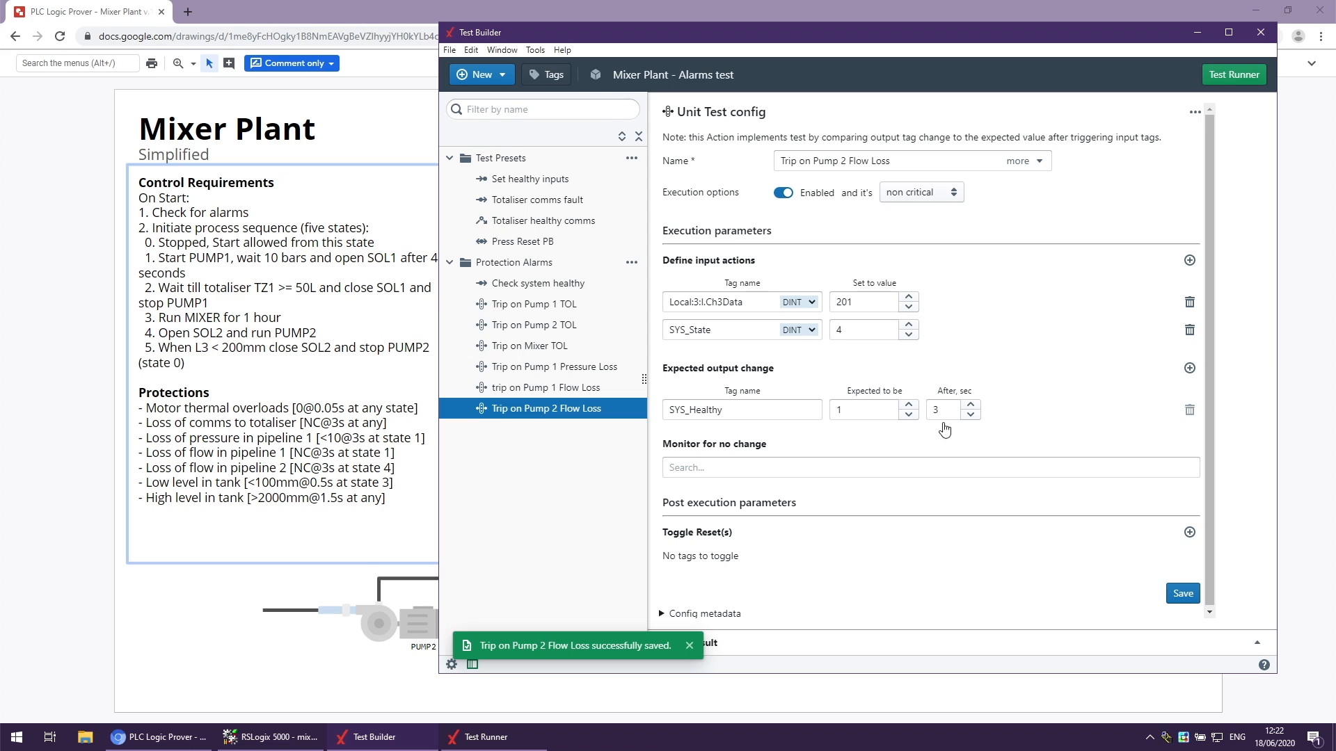
In RSLogix 5000, copy the tag name MT_x_FlowLoss_F from the Mixer_Tank routine and cancel the pending program edits.
{"action": "left_click", "coordinate": [273, 737]}
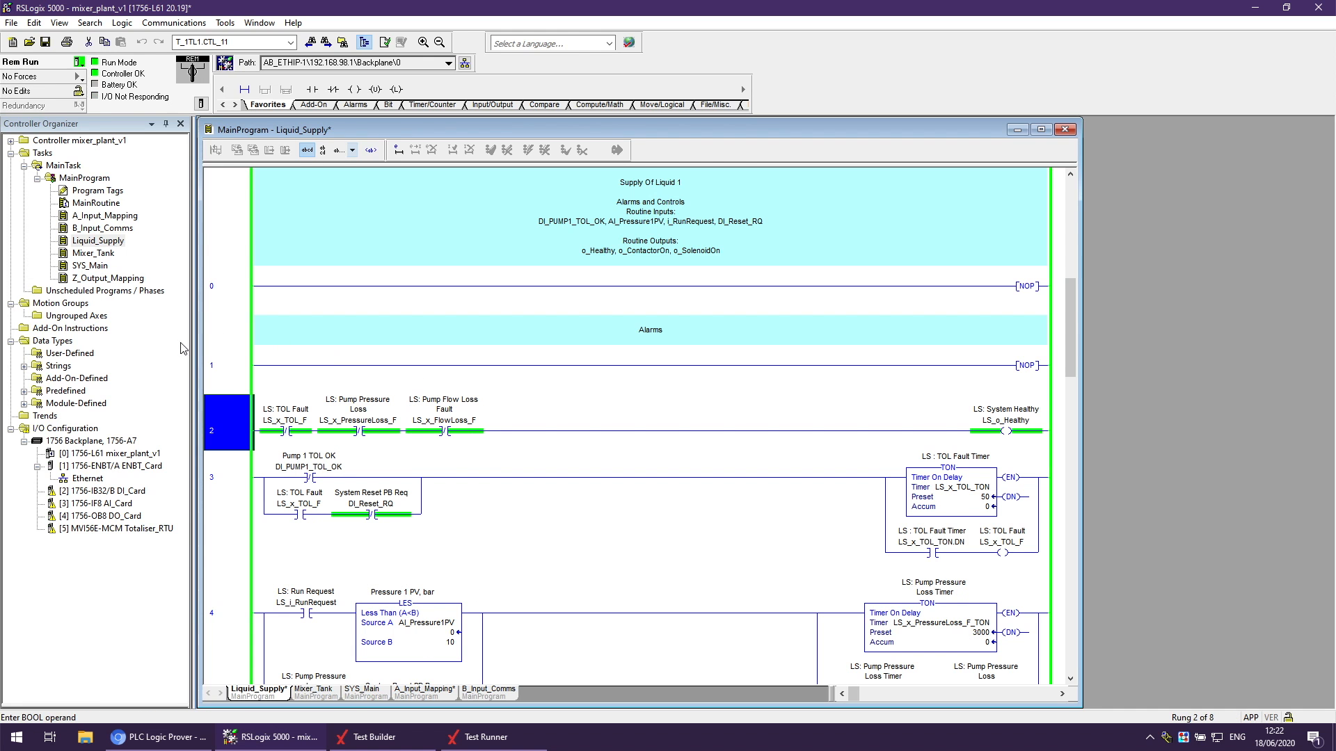
{"action": "left_click", "coordinate": [313, 691]}
{"action": "scroll", "coordinate": [475, 457], "scroll_direction": "up", "scroll_amount": 10}
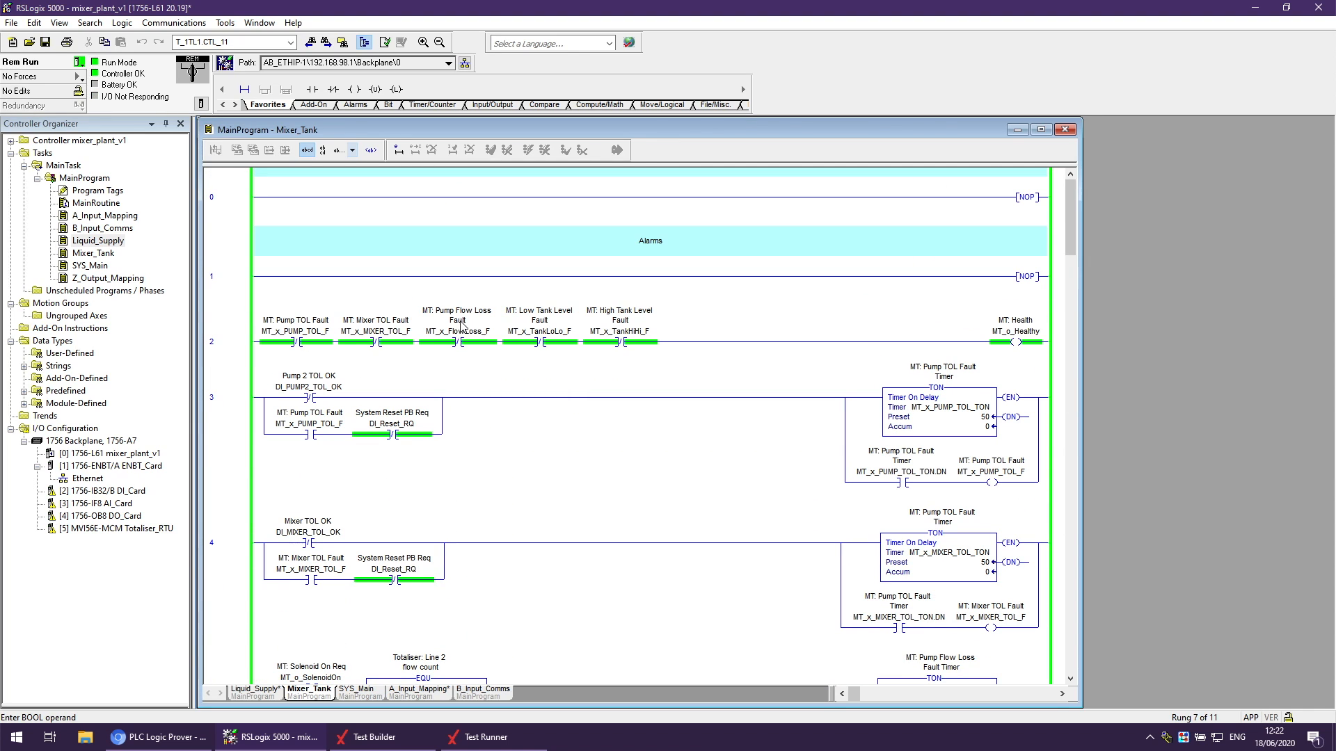
{"action": "double_click", "coordinate": [240, 338]}
{"action": "left_click", "coordinate": [449, 333]}
{"action": "double_click", "coordinate": [449, 331]}
{"action": "right_click", "coordinate": [446, 332]}
{"action": "left_click", "coordinate": [481, 375]}
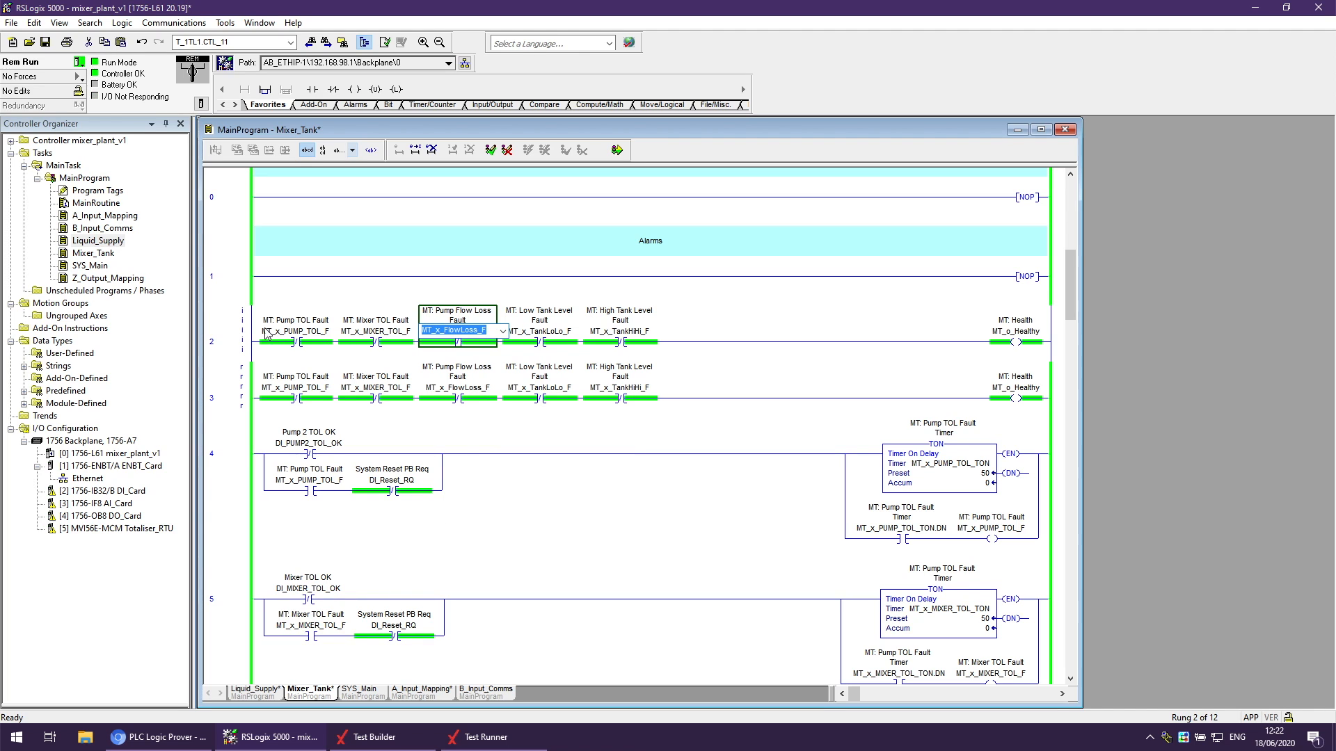
{"action": "left_click", "coordinate": [249, 329]}
{"action": "left_click", "coordinate": [506, 150]}
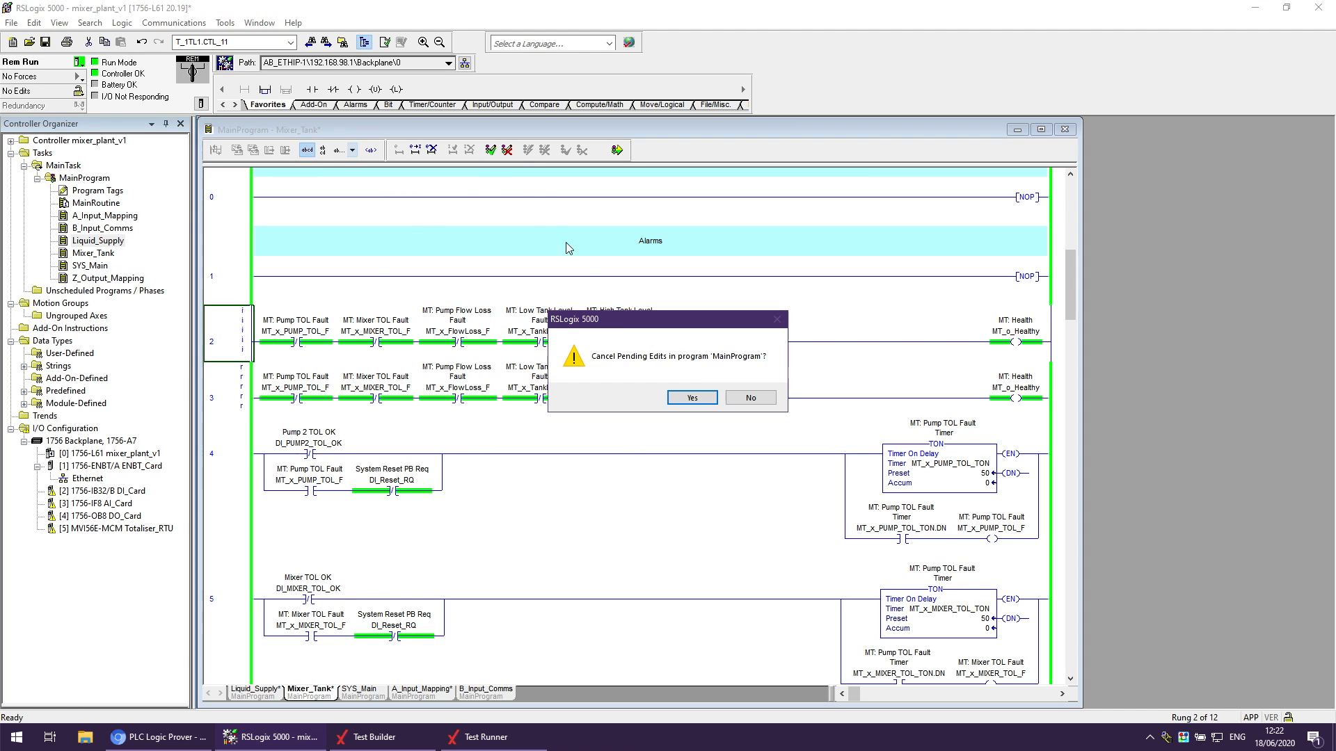
{"action": "left_click", "coordinate": [692, 398]}
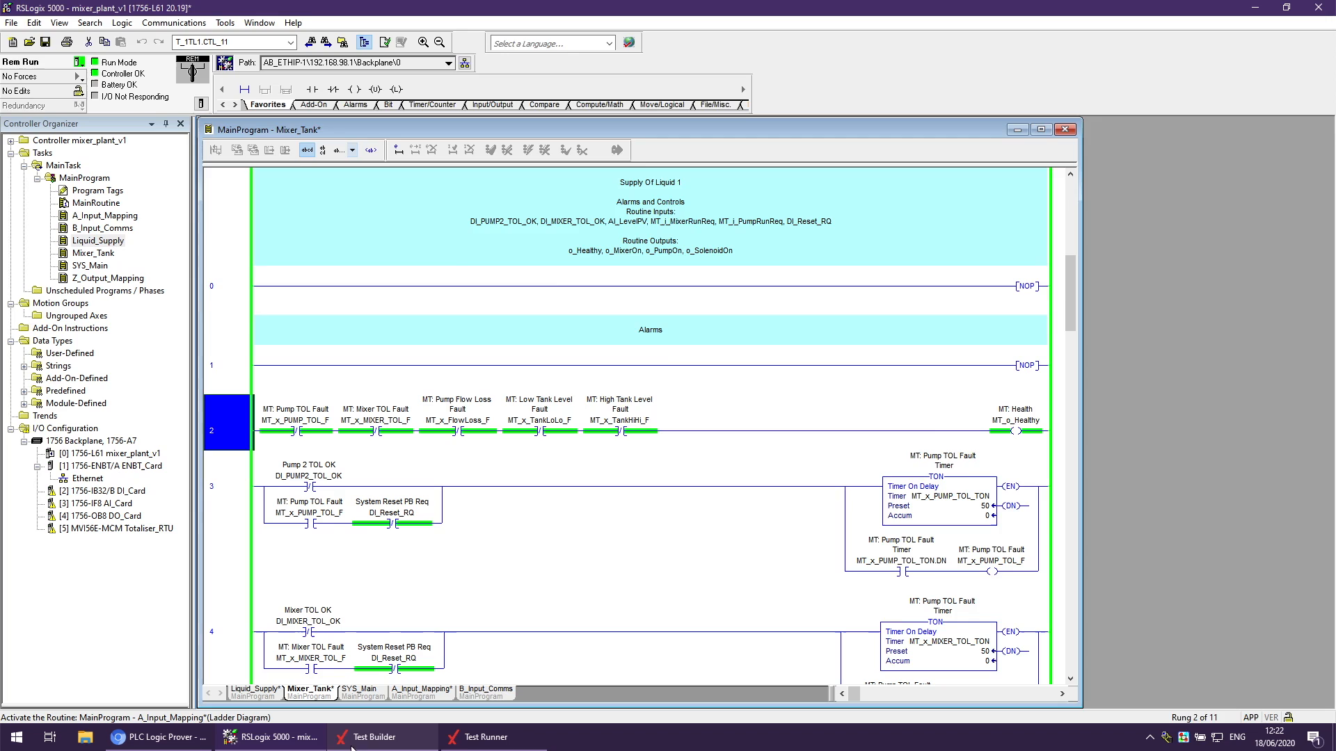
In Test Builder, add new BOOL tag MT_x_FlowLoss_F as an output expected to be 1 after 3 seconds, and set SYS_Healthy's expected value to 0.
{"action": "left_click", "coordinate": [369, 737]}
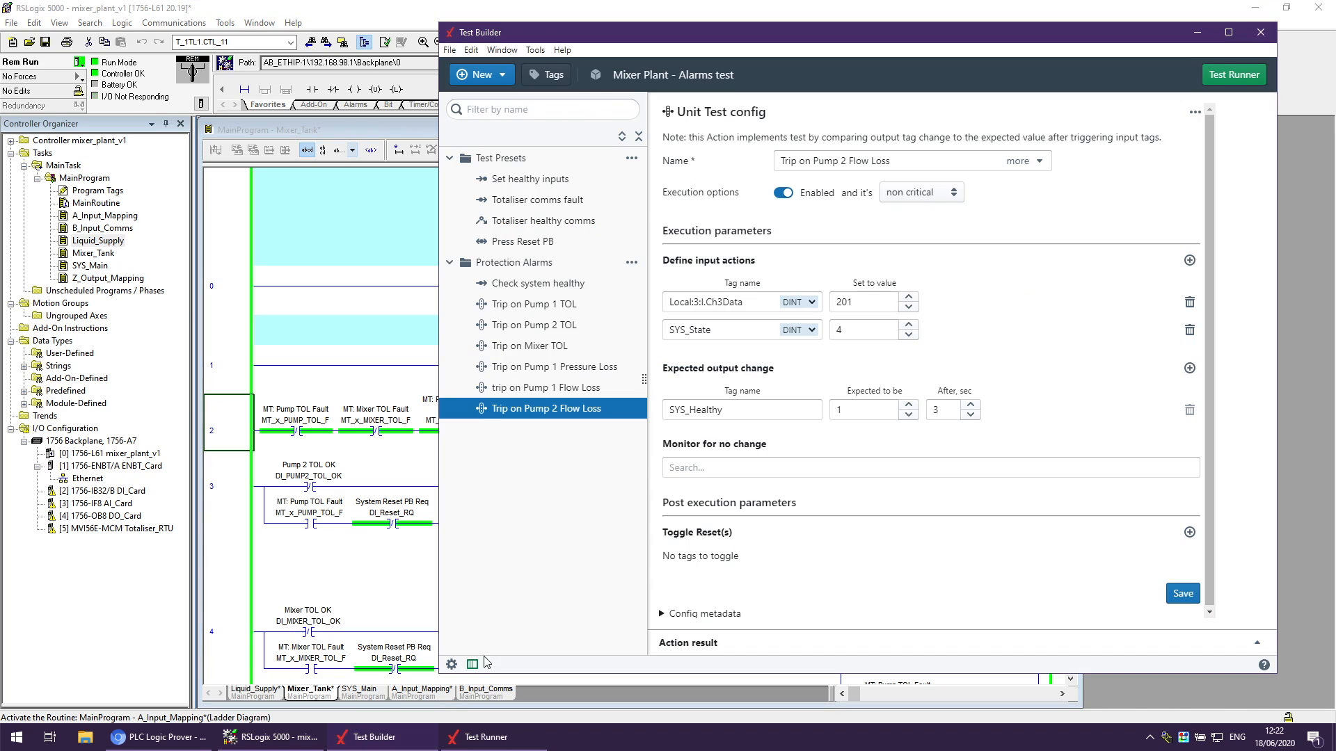
{"action": "left_click", "coordinate": [1189, 368]}
{"action": "left_click", "coordinate": [746, 438]}
{"action": "type", "text": "MT_x_FlowLoss_F"}
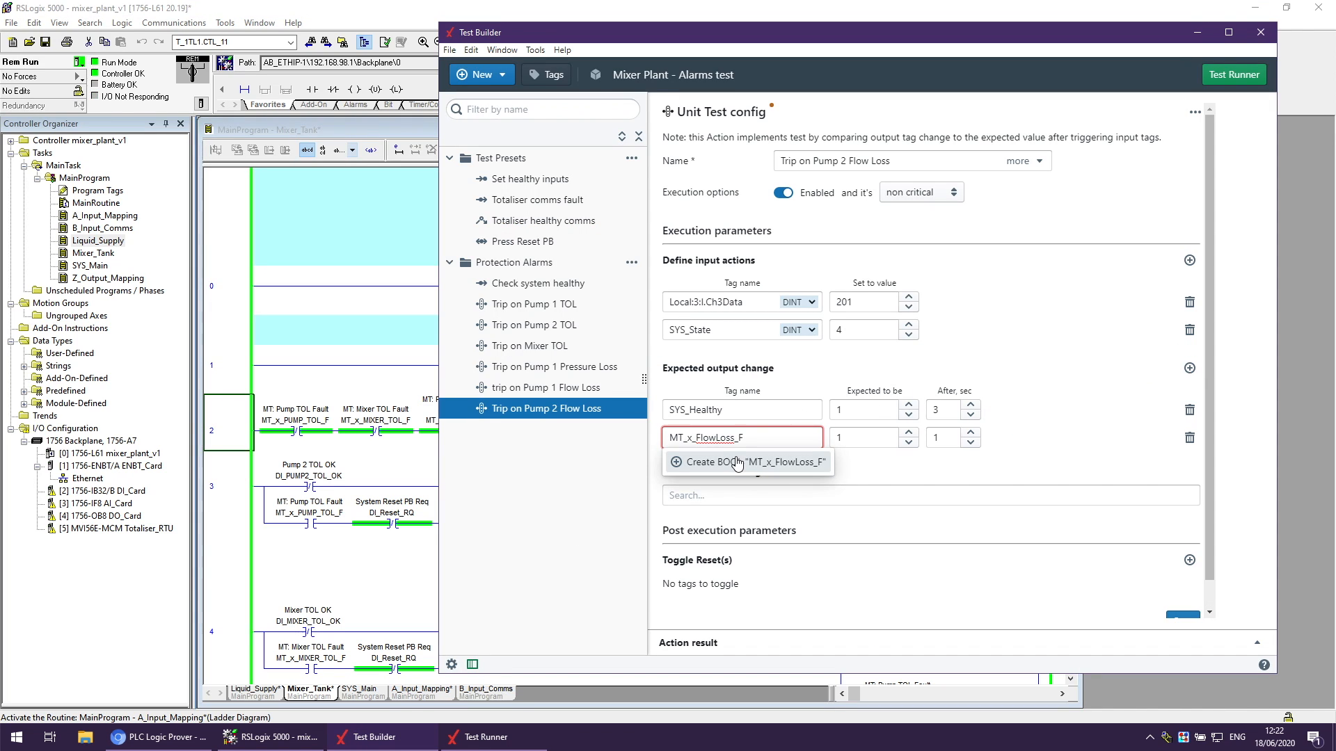
{"action": "left_click", "coordinate": [739, 463]}
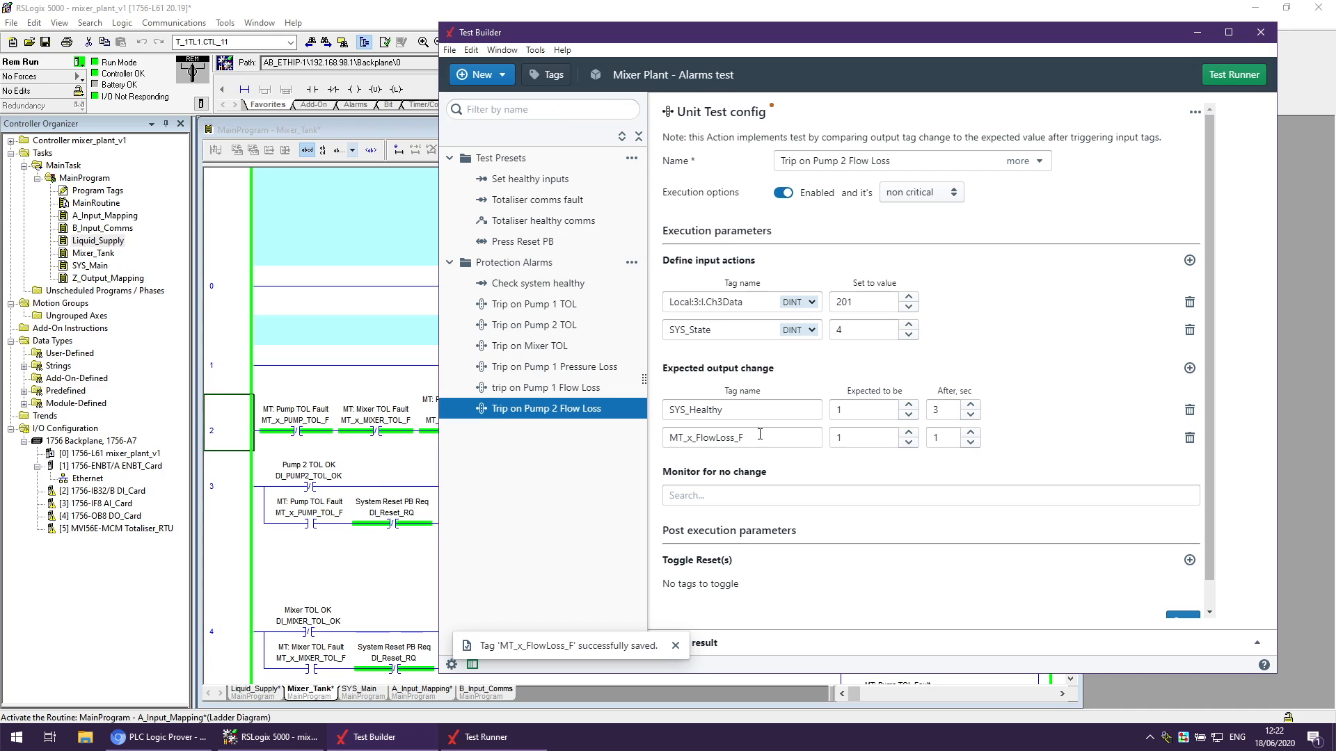
{"action": "left_click", "coordinate": [970, 433]}
{"action": "left_click", "coordinate": [970, 432]}
{"action": "left_click_drag", "start_coordinate": [865, 411], "coordinate": [832, 411]}
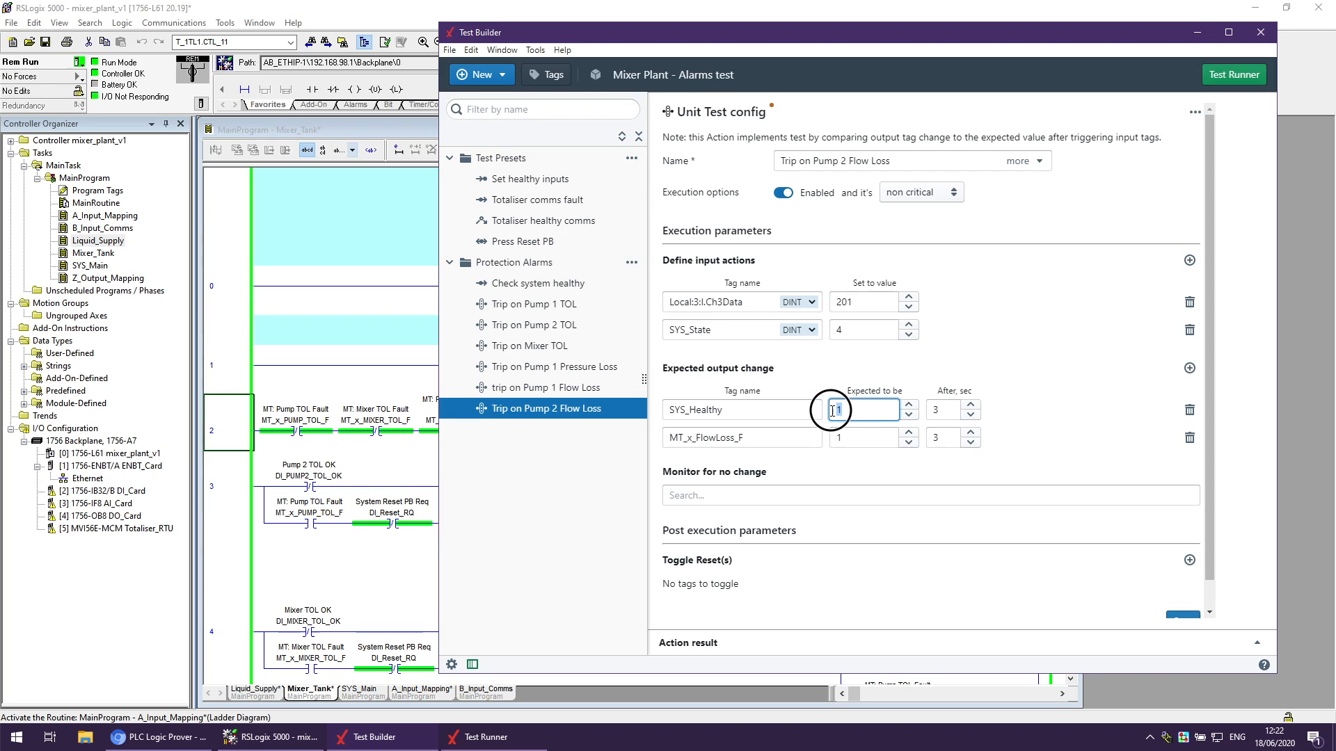
{"action": "left_click", "coordinate": [909, 414]}
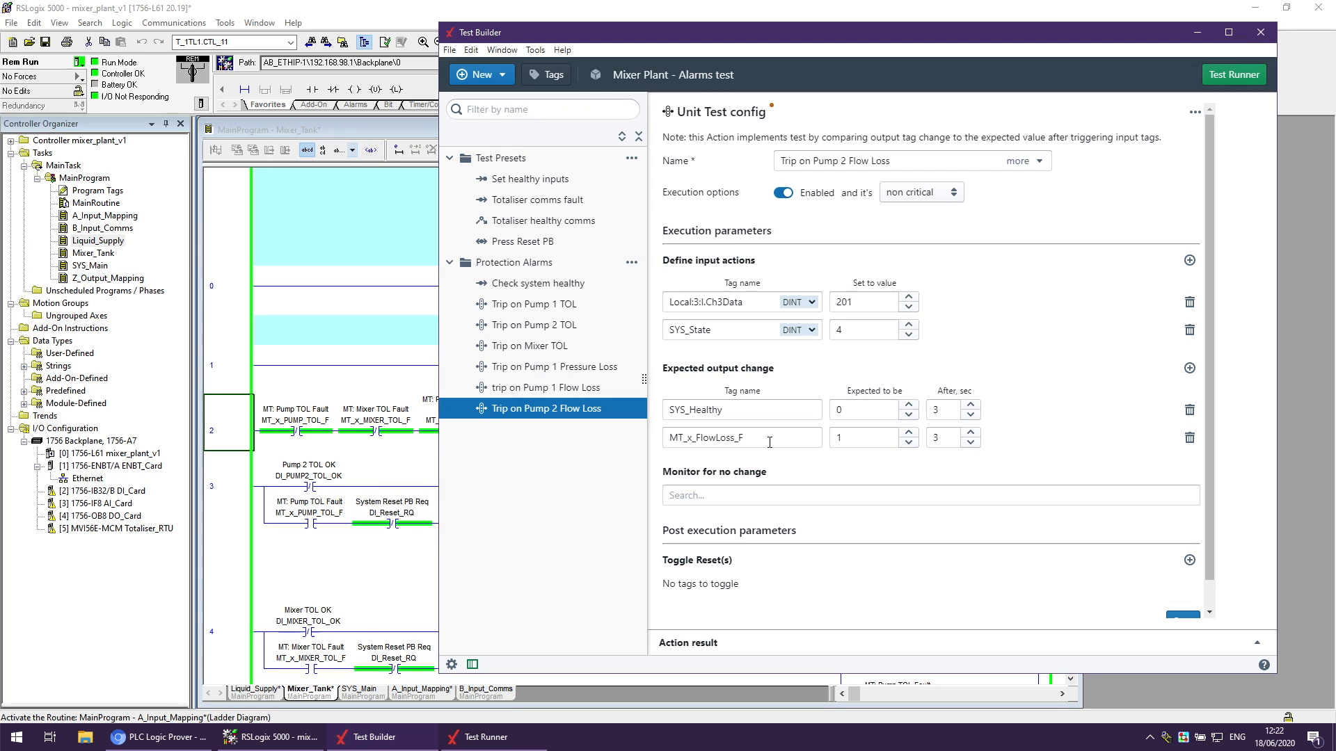
Monitor TOT_Heartbeat_F for no change in the Pump 2 Flow Loss test.
{"action": "left_click", "coordinate": [897, 491]}
{"action": "type", "text": "to"}
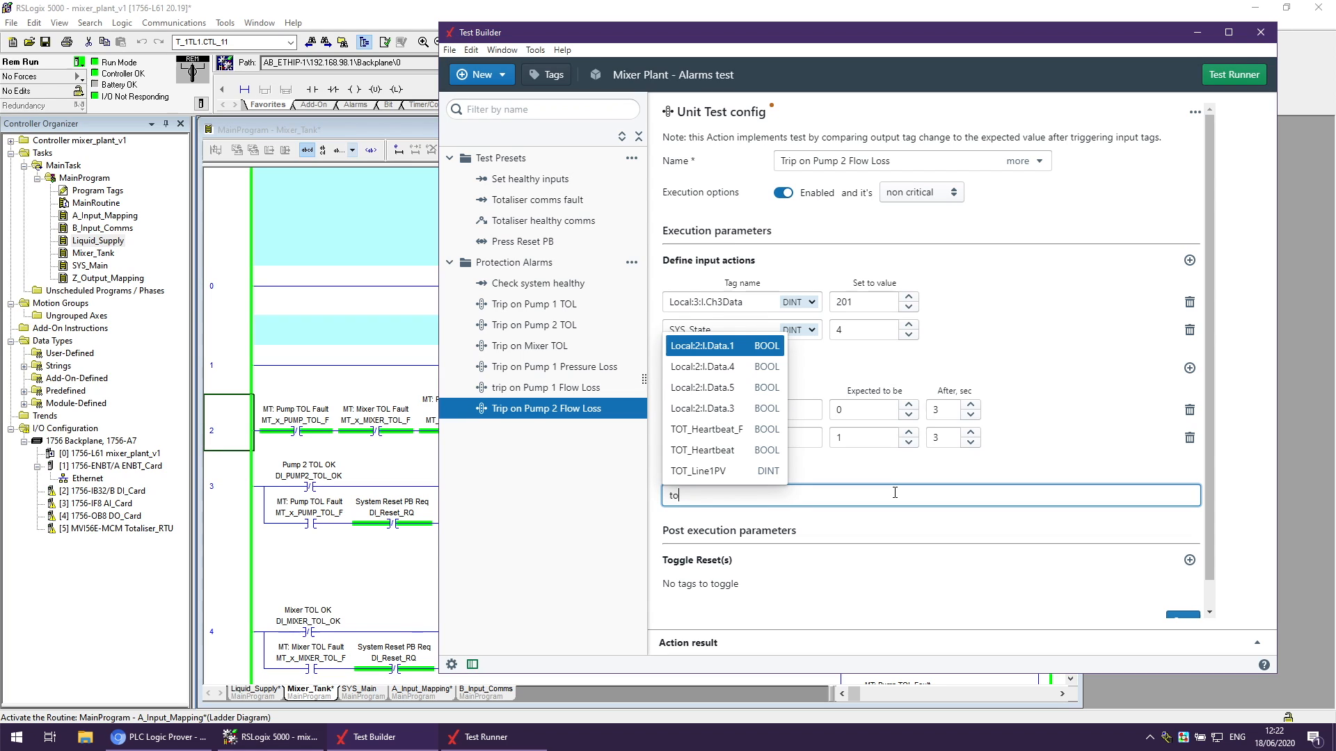
{"action": "type", "text": "t"}
{"action": "left_click", "coordinate": [727, 521]}
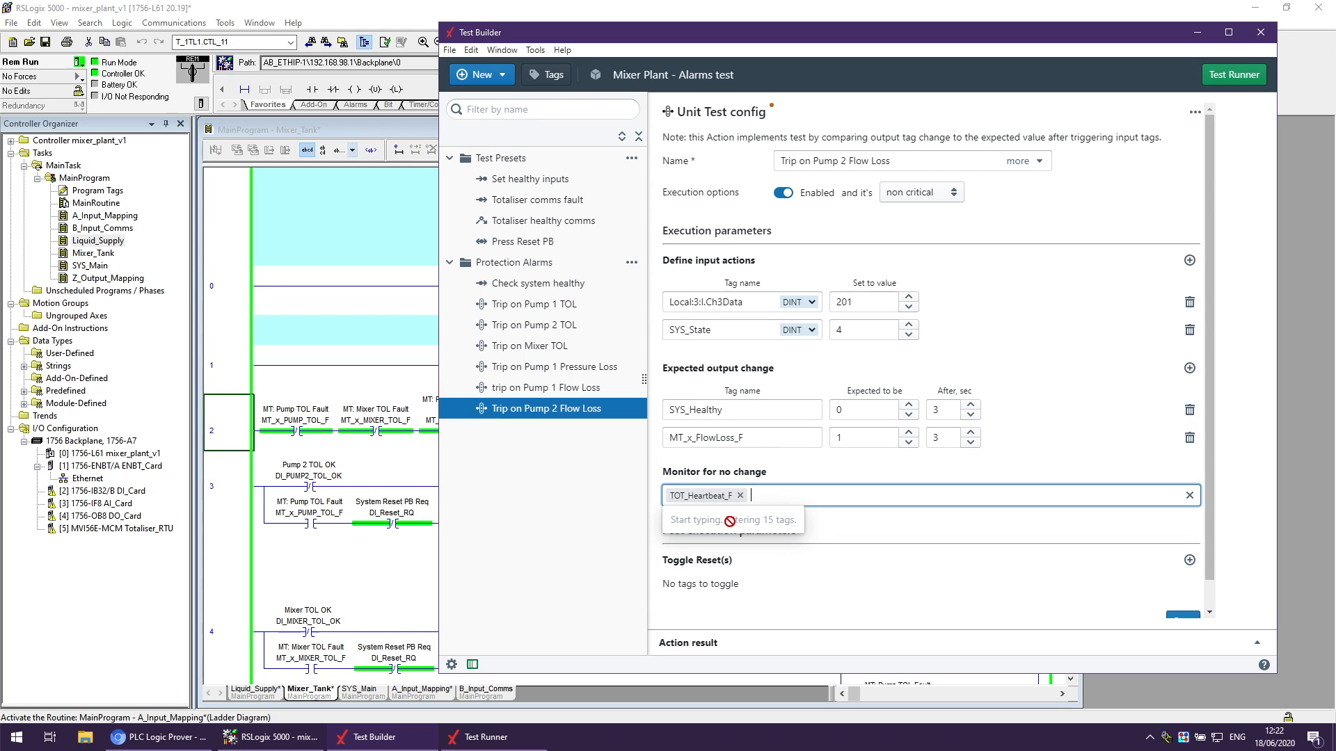
Add a reset toggle on Local:2:I.Data.2 and save the Pump 2 Flow Loss test.
{"action": "left_click", "coordinate": [875, 579]}
{"action": "left_click", "coordinate": [1189, 560]}
{"action": "left_click", "coordinate": [762, 604]}
{"action": "type", "text": "reset"}
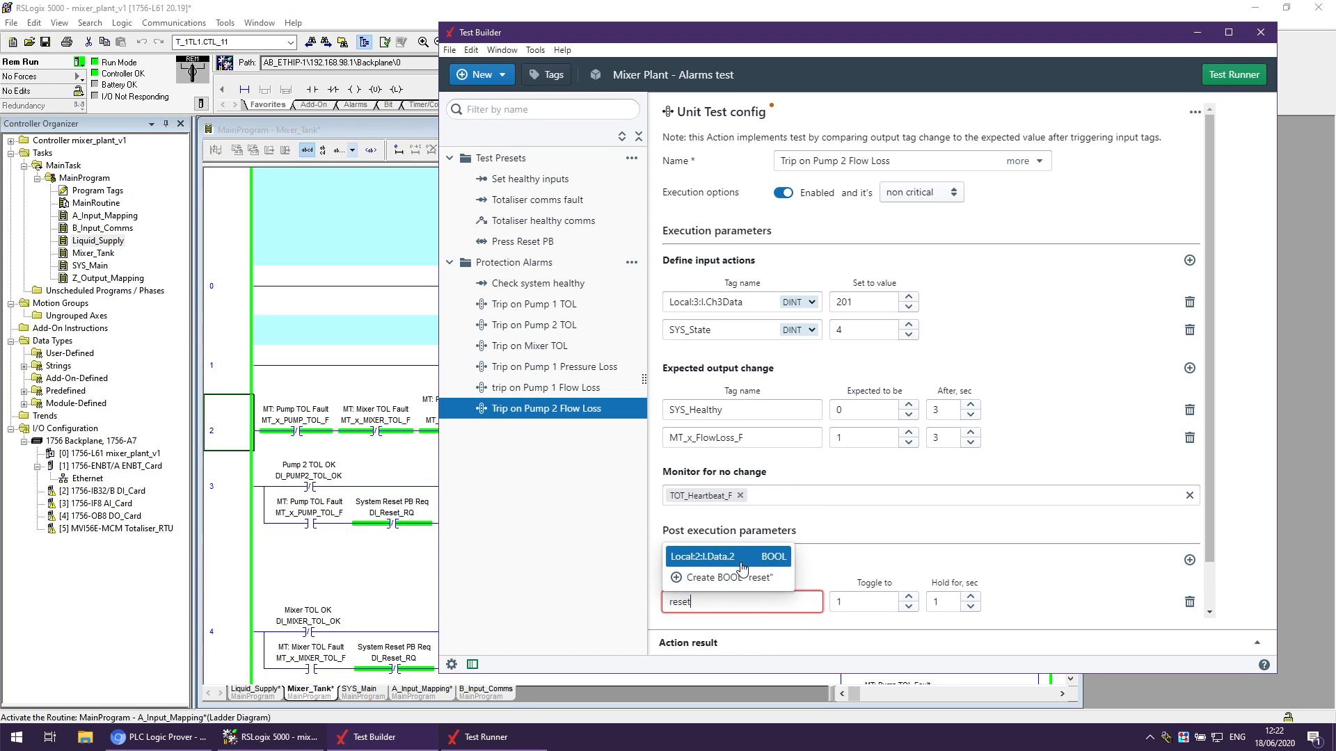
{"action": "key", "text": "Return"}
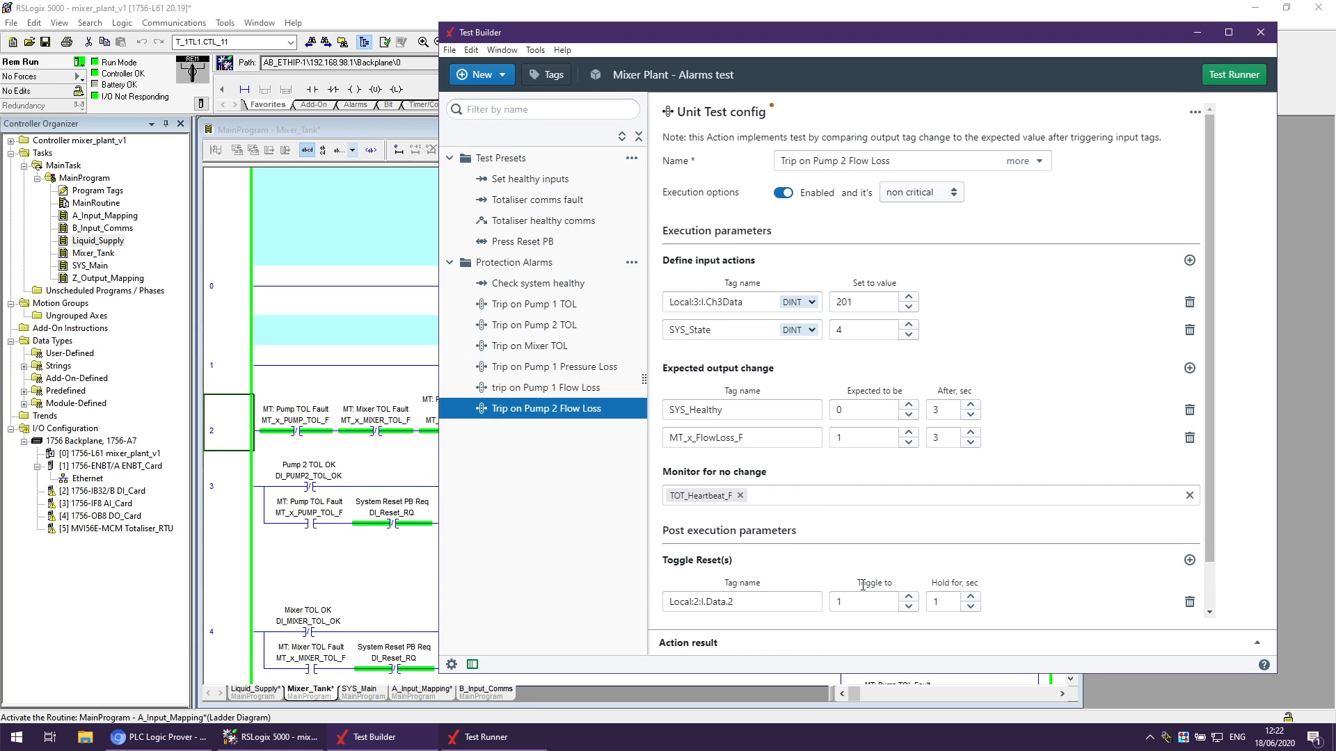
{"action": "scroll", "coordinate": [1047, 605], "scroll_direction": "down", "scroll_amount": 1}
{"action": "left_click", "coordinate": [1182, 592]}
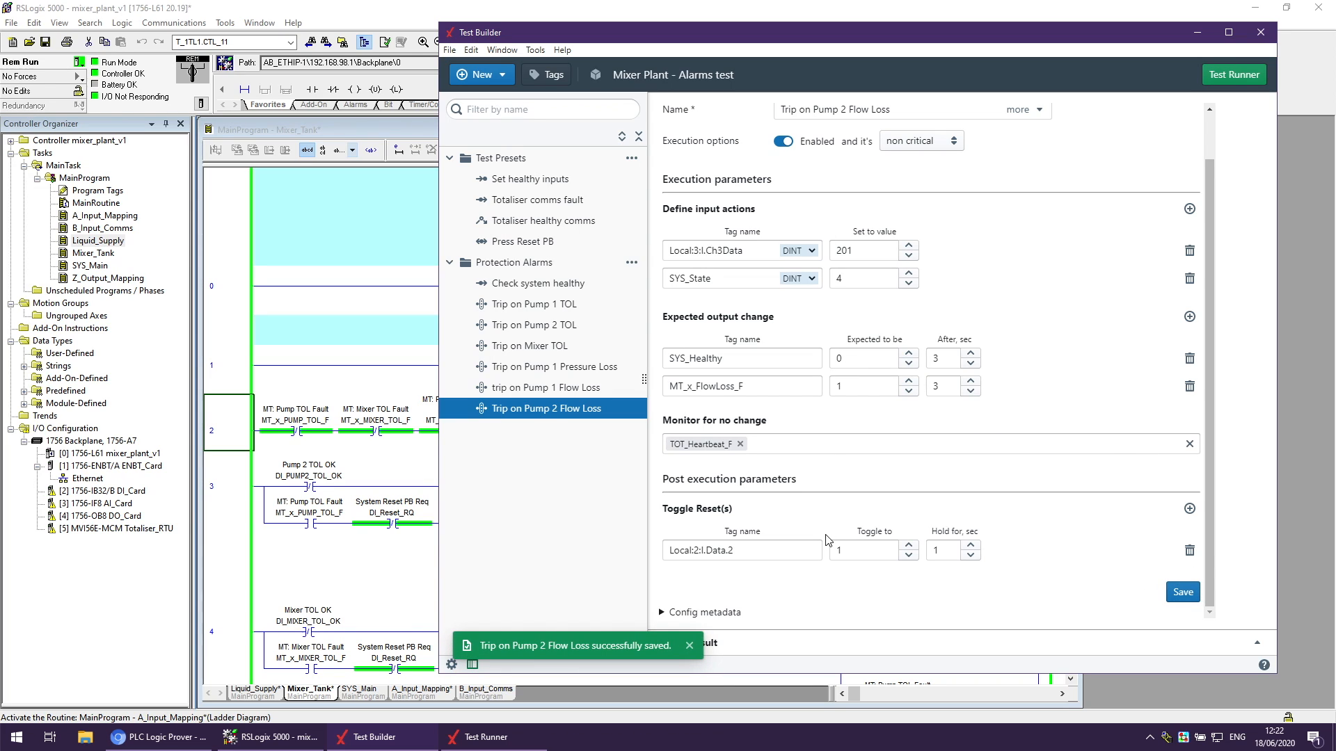
Add a unit test named "Trip on Low Level" as the last action in the Protection Alarms group.
{"action": "left_click", "coordinate": [631, 263]}
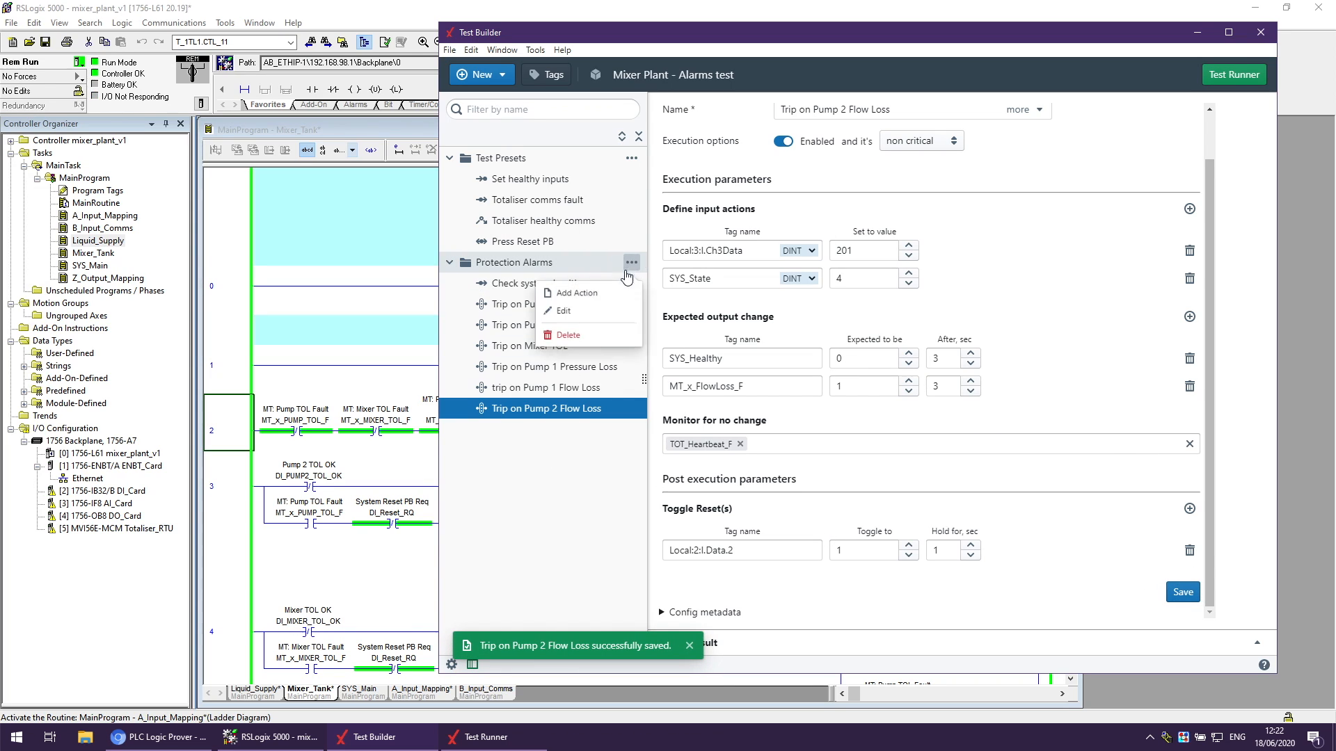
{"action": "left_click", "coordinate": [605, 292]}
{"action": "left_click", "coordinate": [862, 313]}
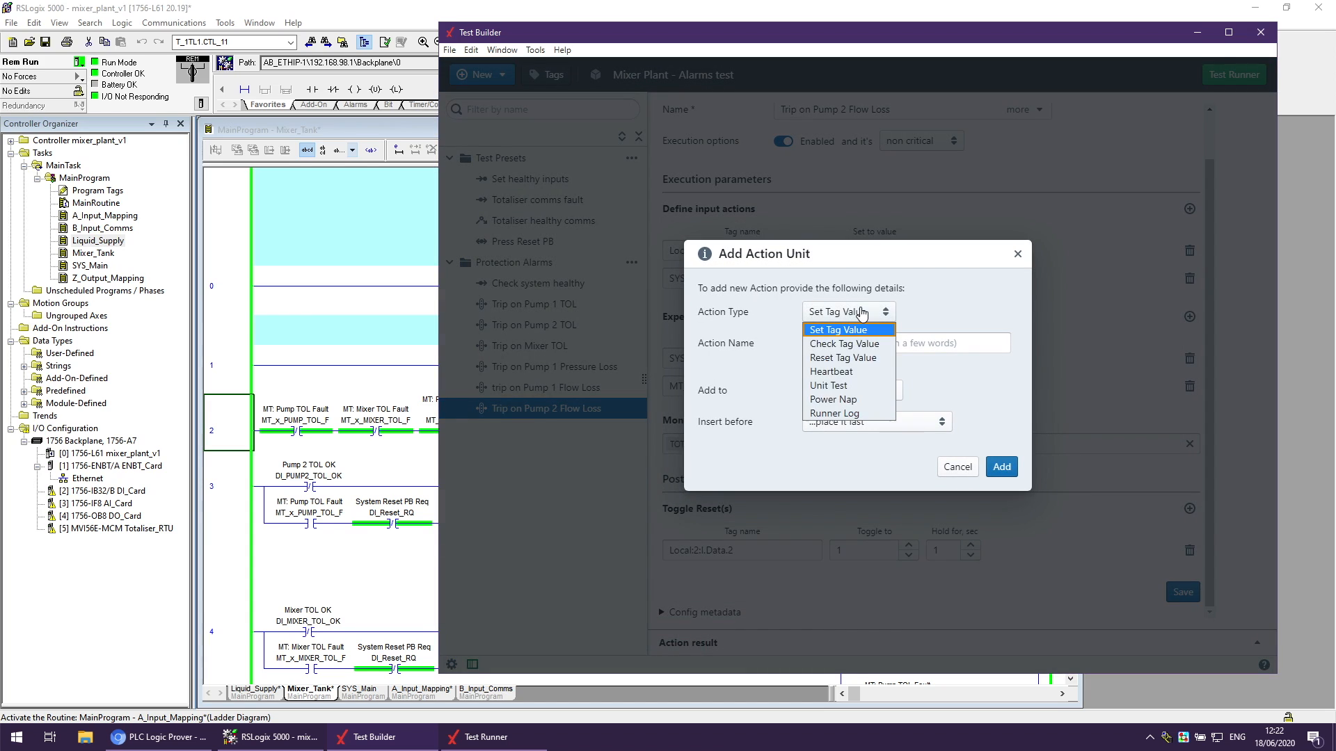
{"action": "left_click", "coordinate": [862, 386]}
{"action": "left_click", "coordinate": [834, 343]}
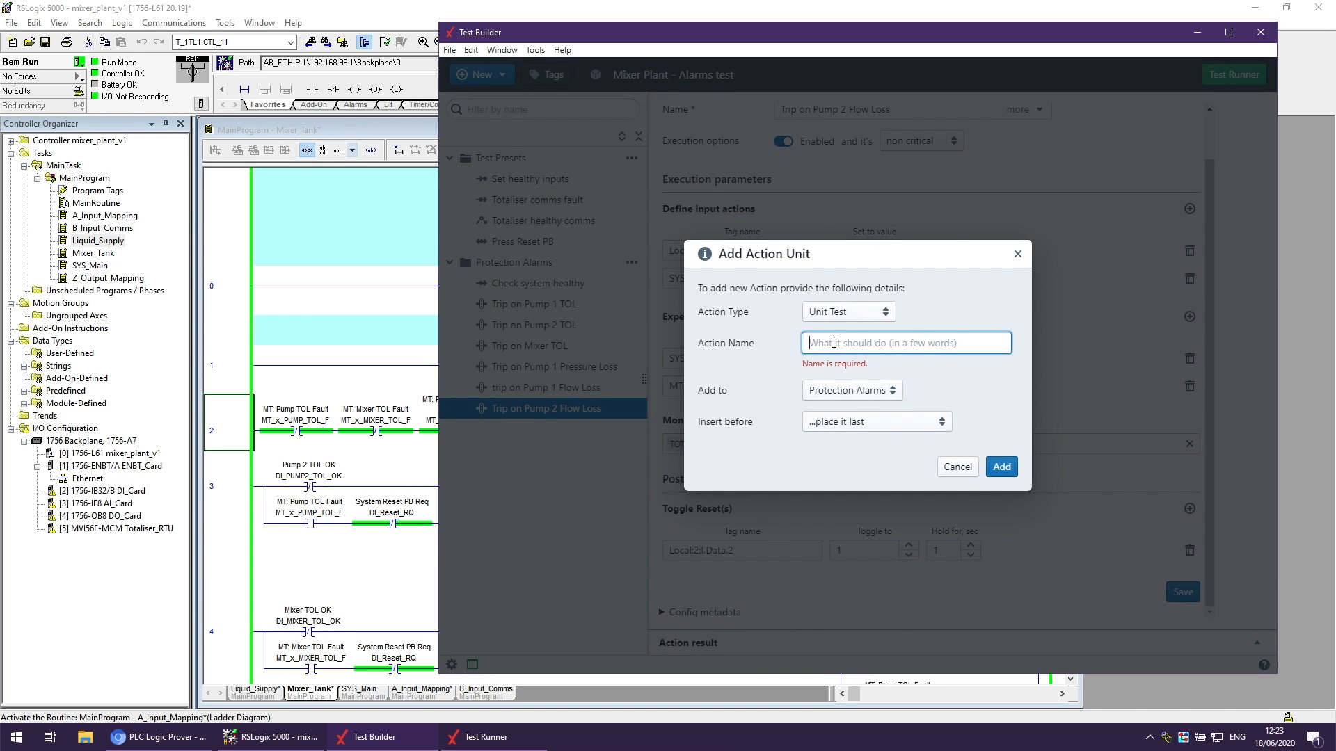
{"action": "type", "text": "Trip on Low Level"}
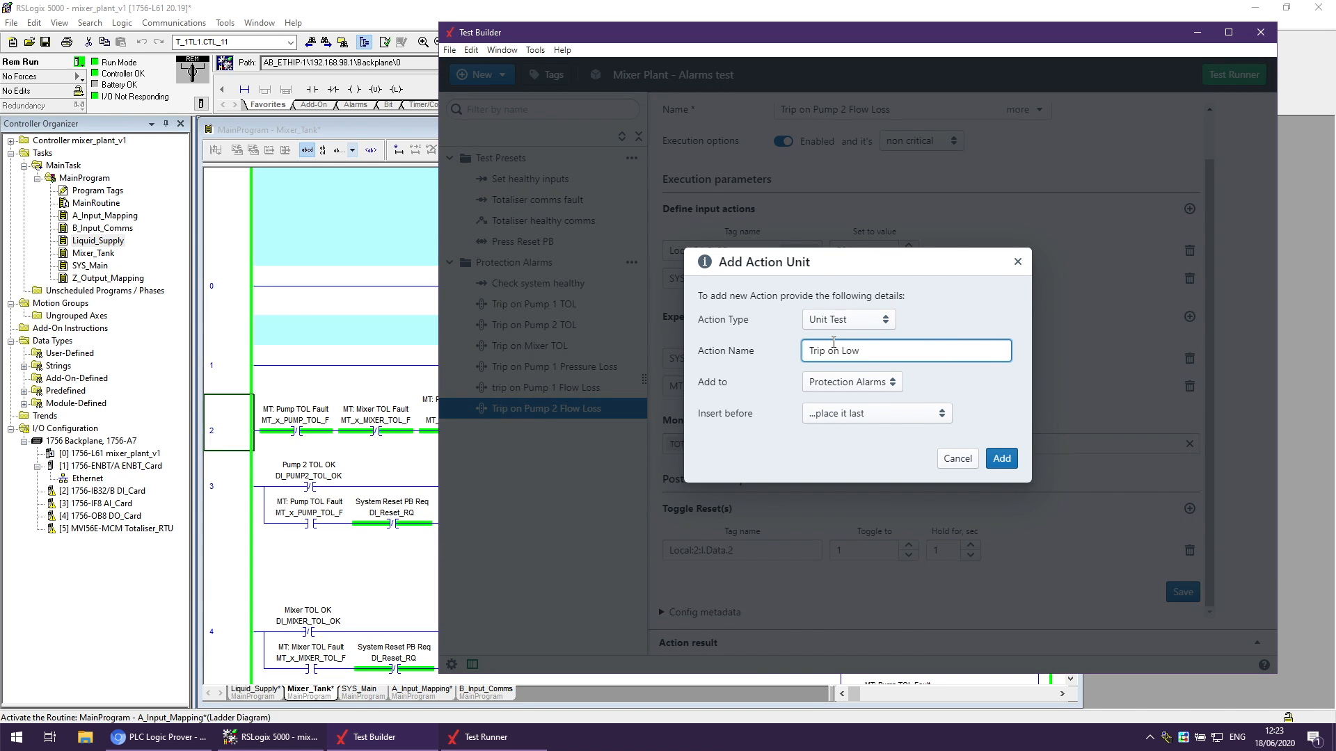
{"action": "left_click", "coordinate": [1000, 459]}
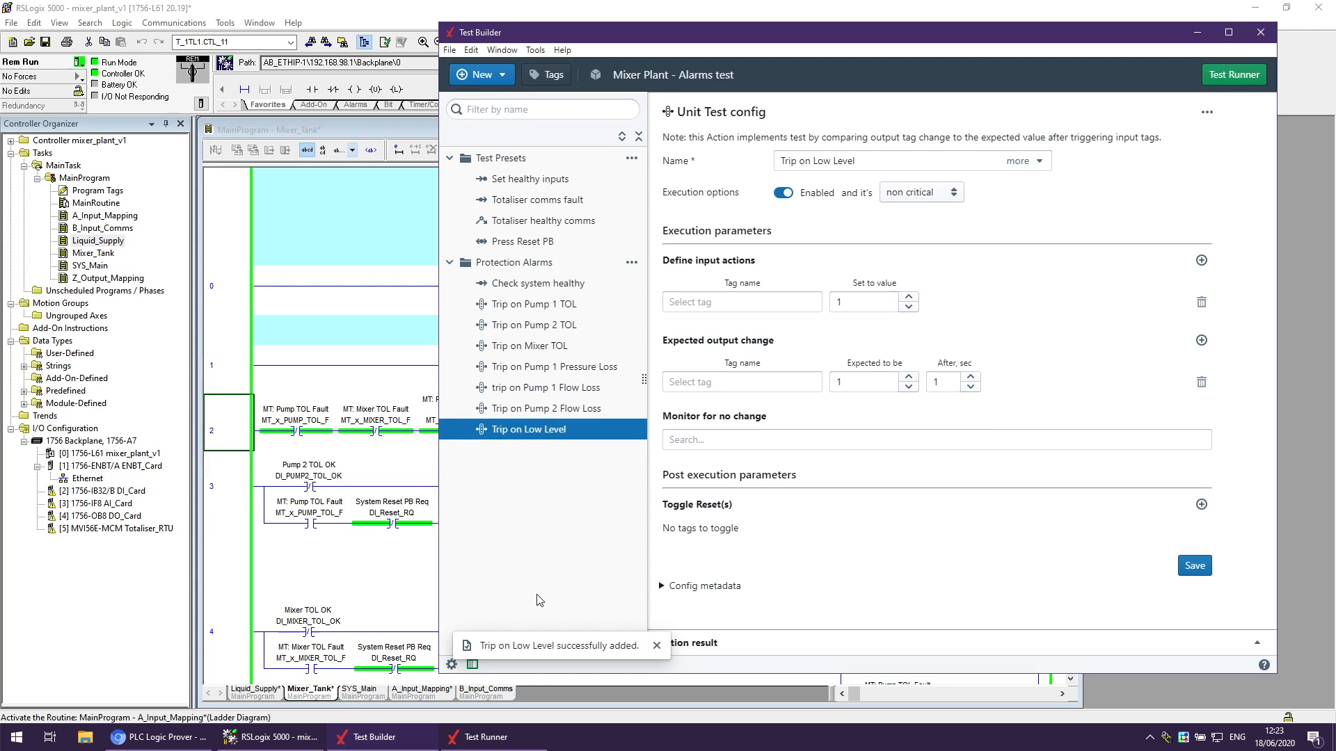
Check the low level limit in the Mixer Plant drawing, define input Local:3:I.Ch3Data set to 99 in Test Builder, and add another input row.
{"action": "left_click", "coordinate": [166, 748]}
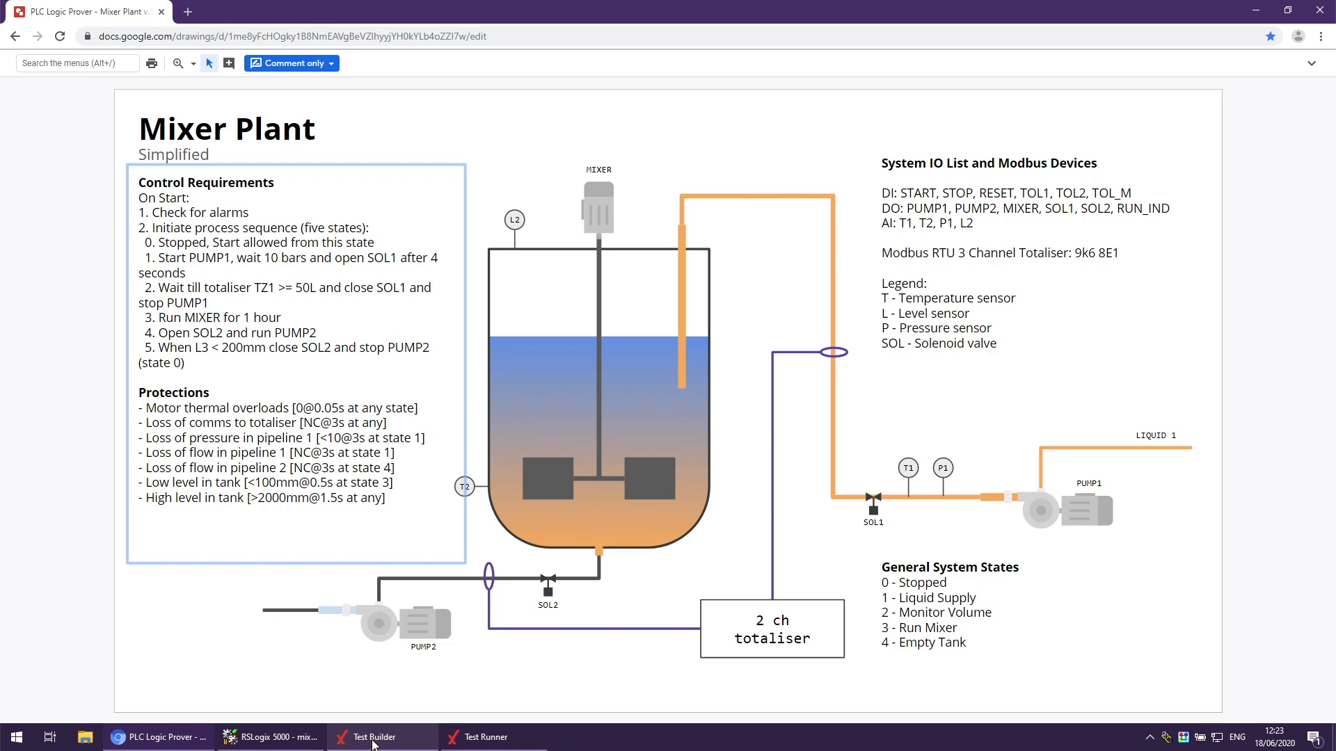
{"action": "left_click", "coordinate": [374, 736]}
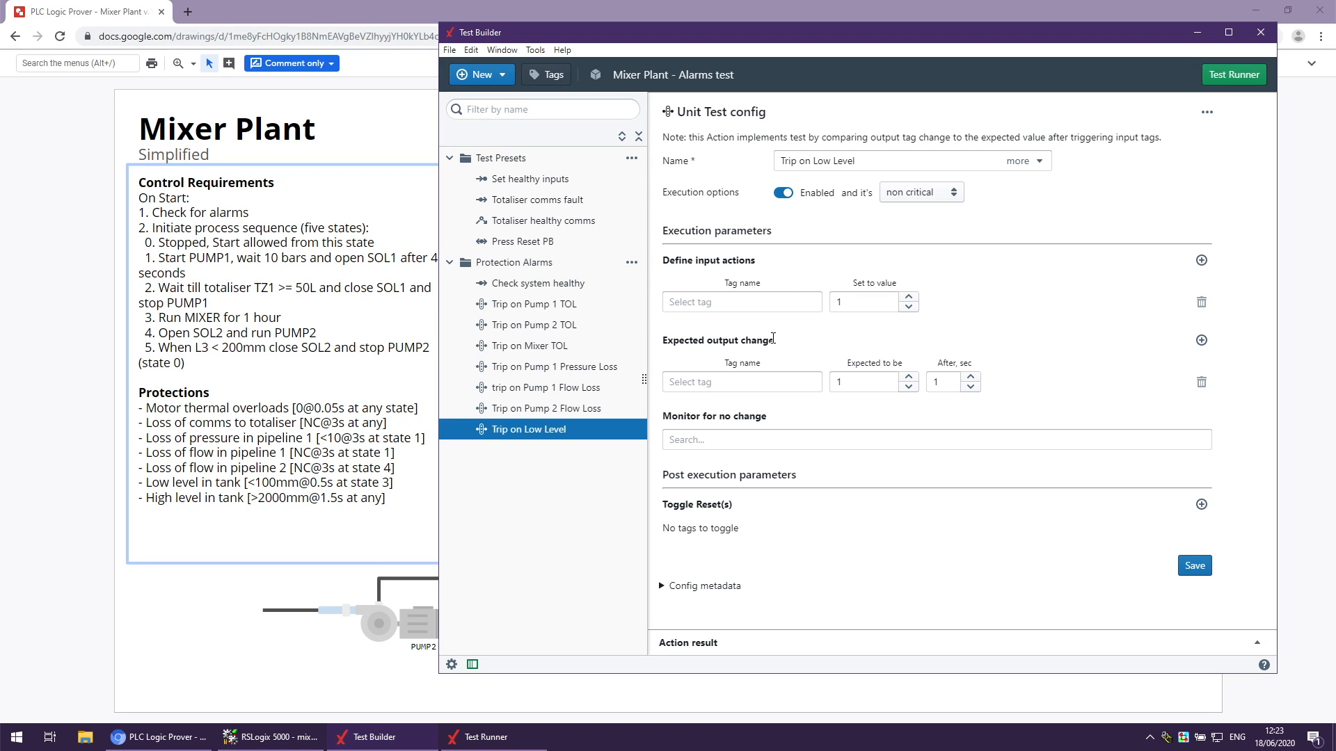
{"action": "left_click", "coordinate": [771, 303]}
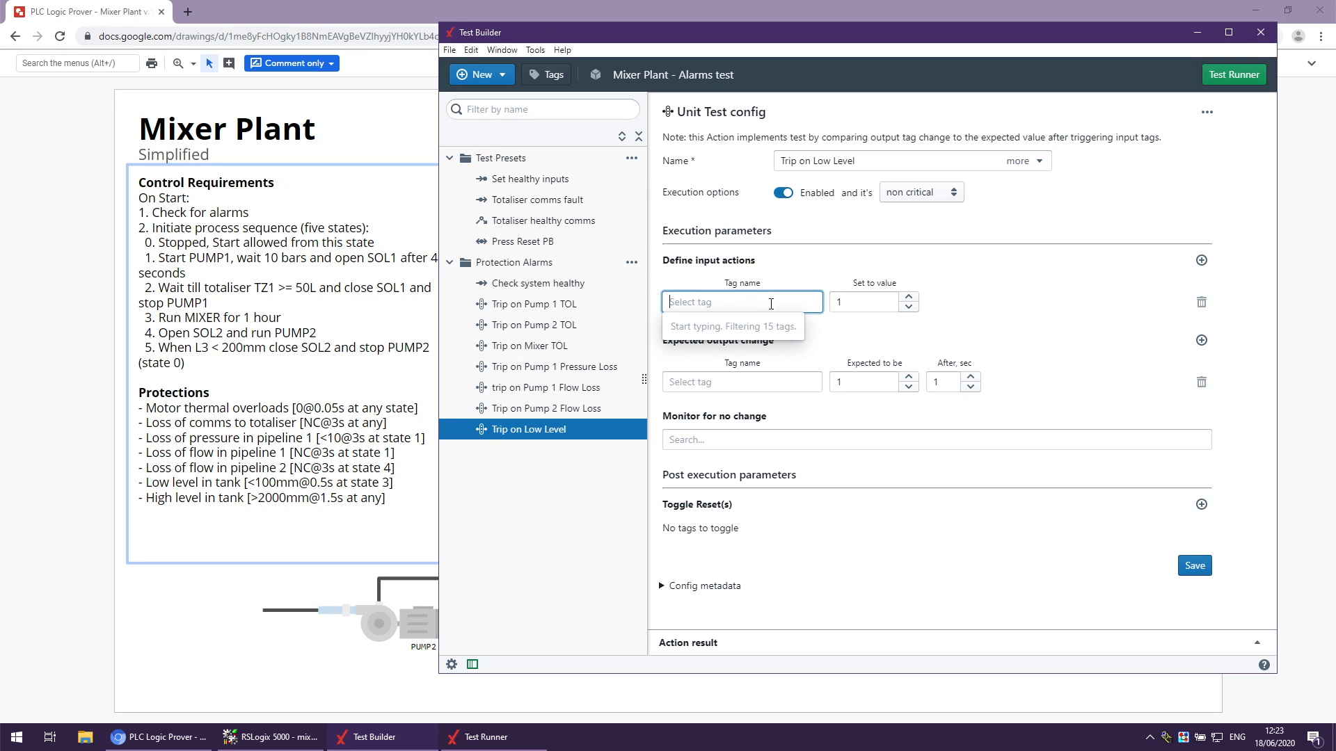
{"action": "type", "text": "local"}
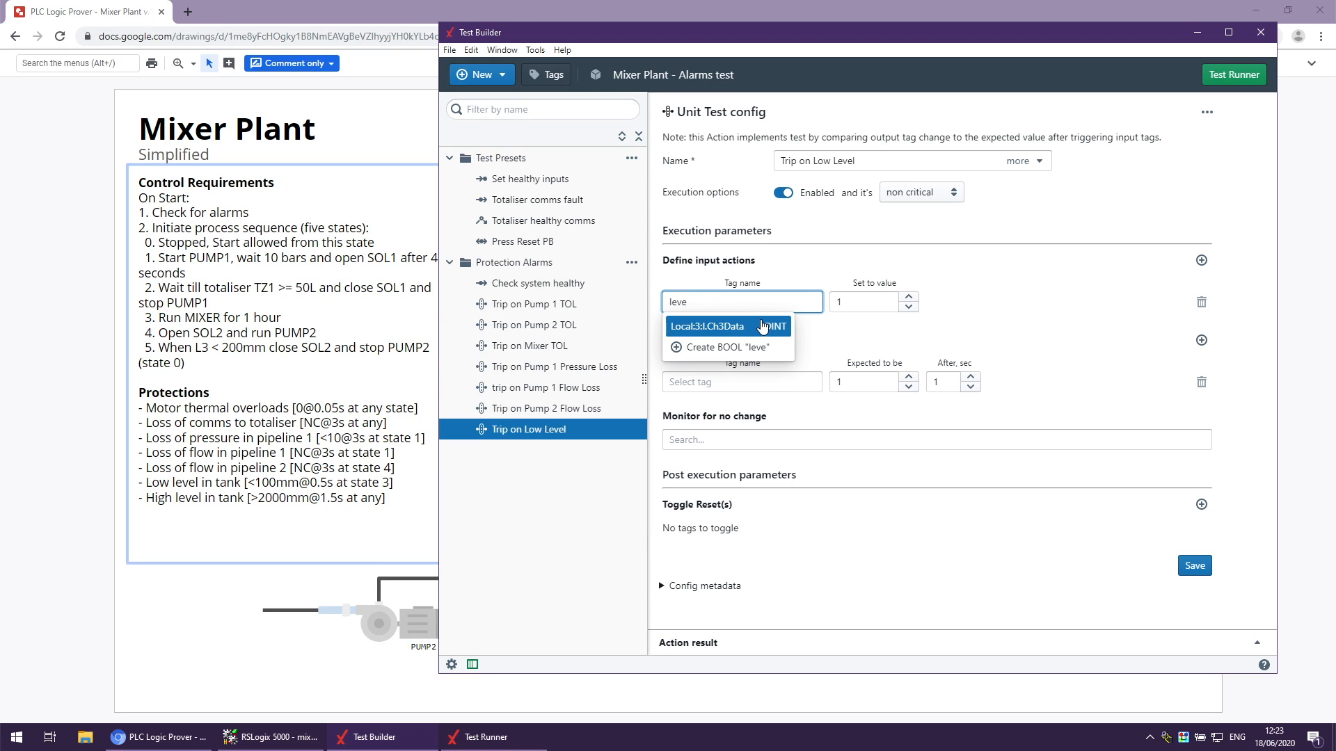
{"action": "left_click", "coordinate": [760, 324]}
{"action": "double_click", "coordinate": [850, 306]}
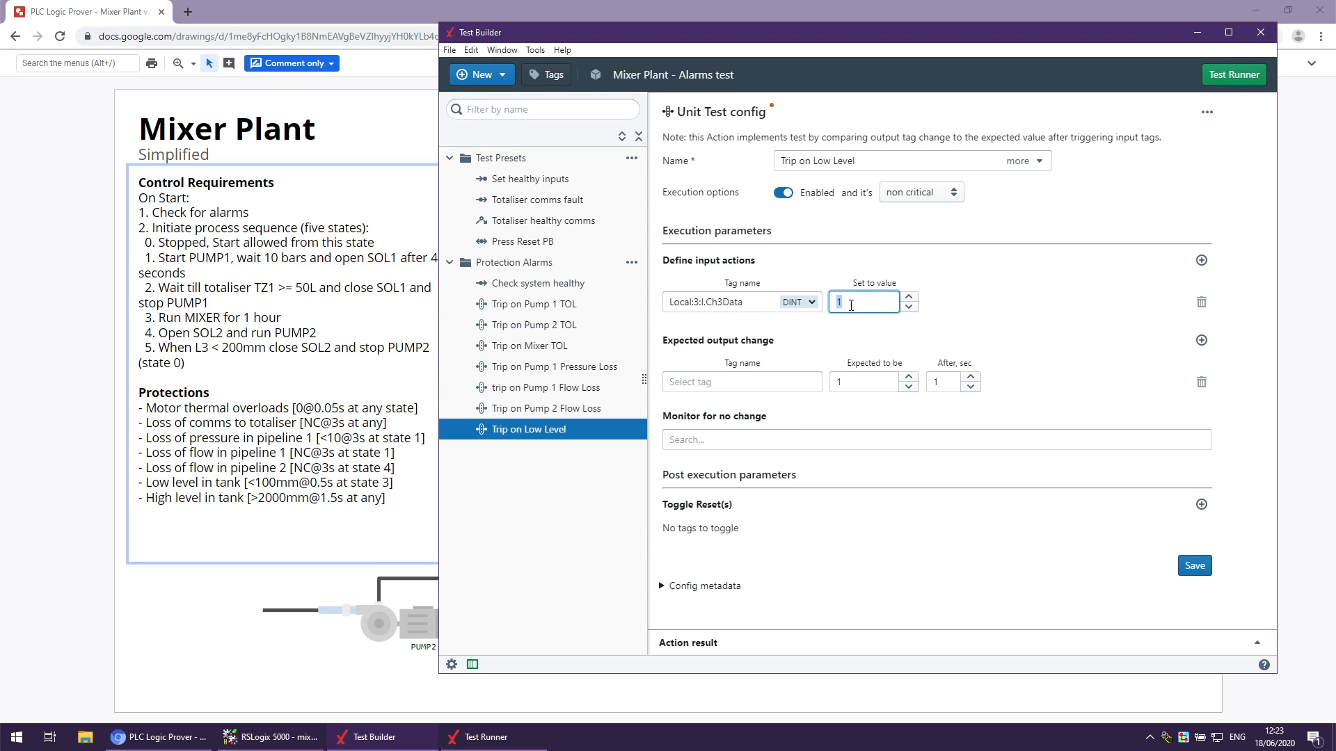
{"action": "type", "text": "99"}
{"action": "left_click", "coordinate": [1201, 260]}
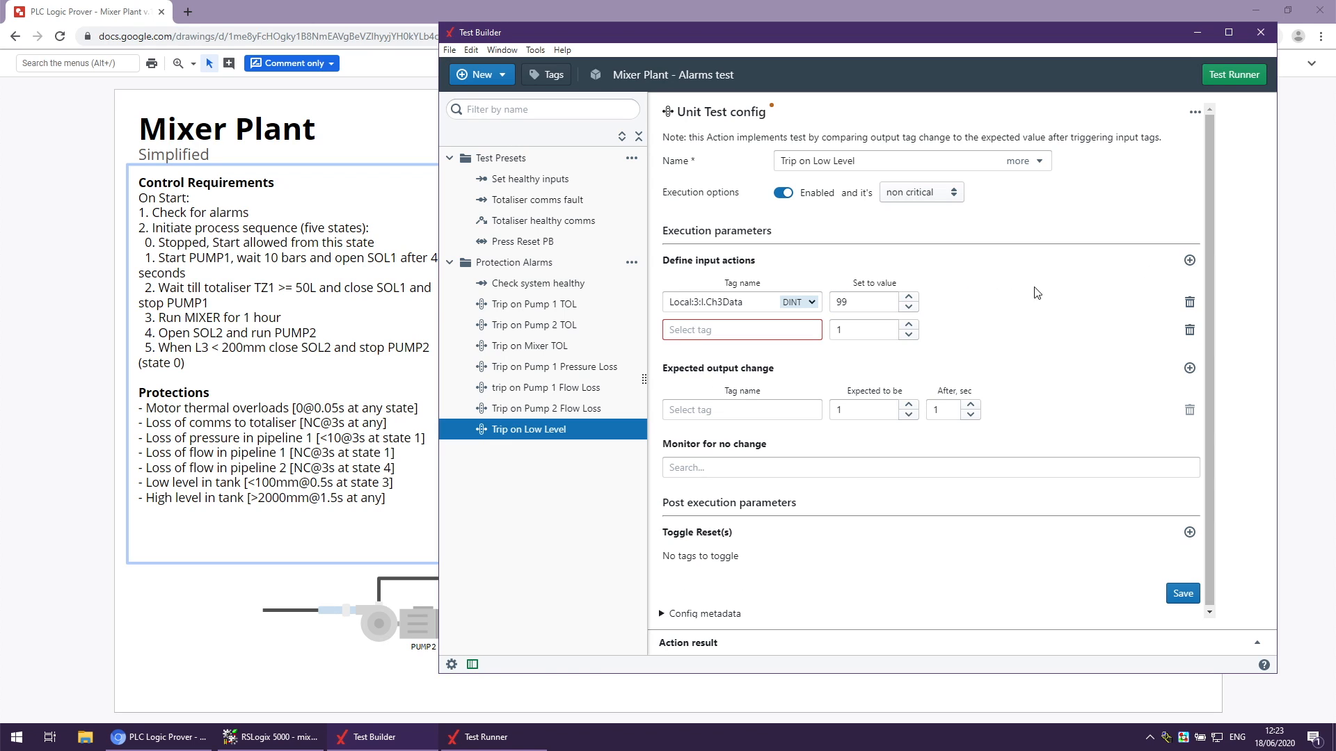
Set the second input of Trip on Low Level to TOT_Line1PV at 51, checking the totaliser volume requirement in the Mixer Plant drawing.
{"action": "left_click", "coordinate": [734, 328]}
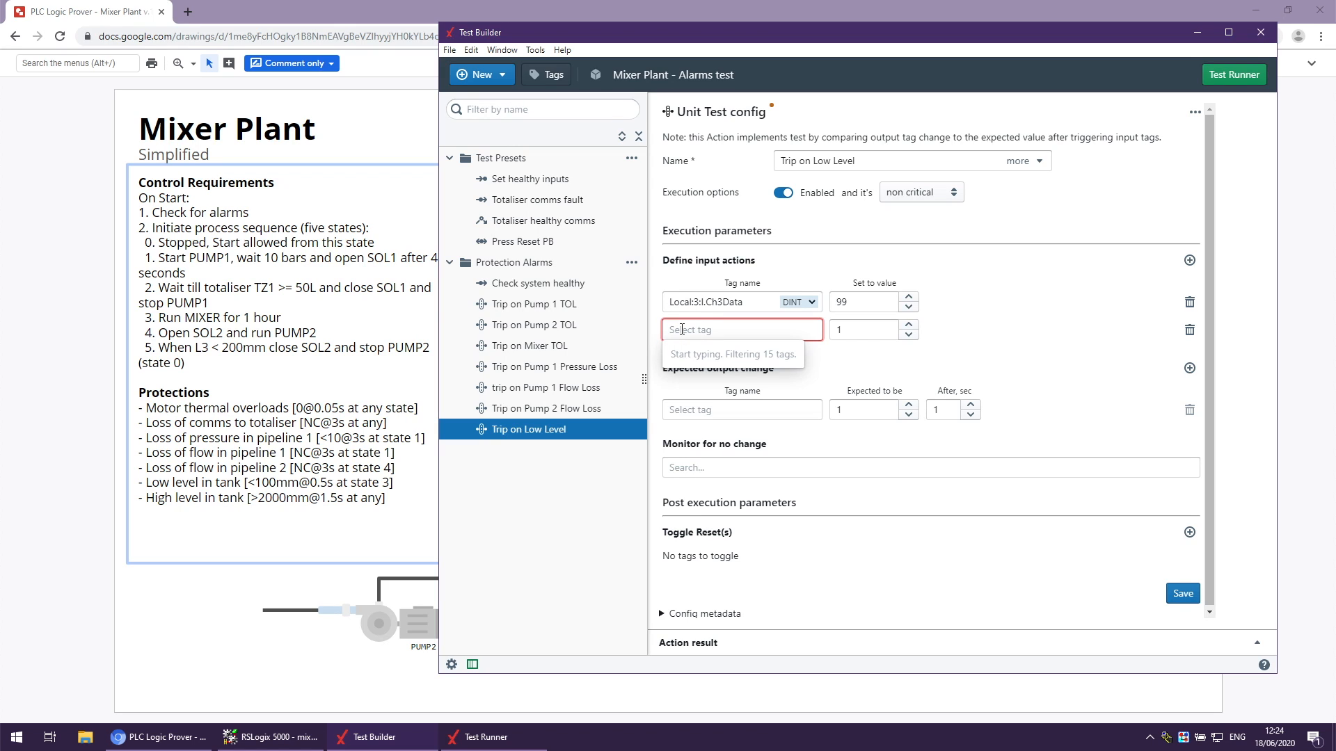
{"action": "type", "text": "line"}
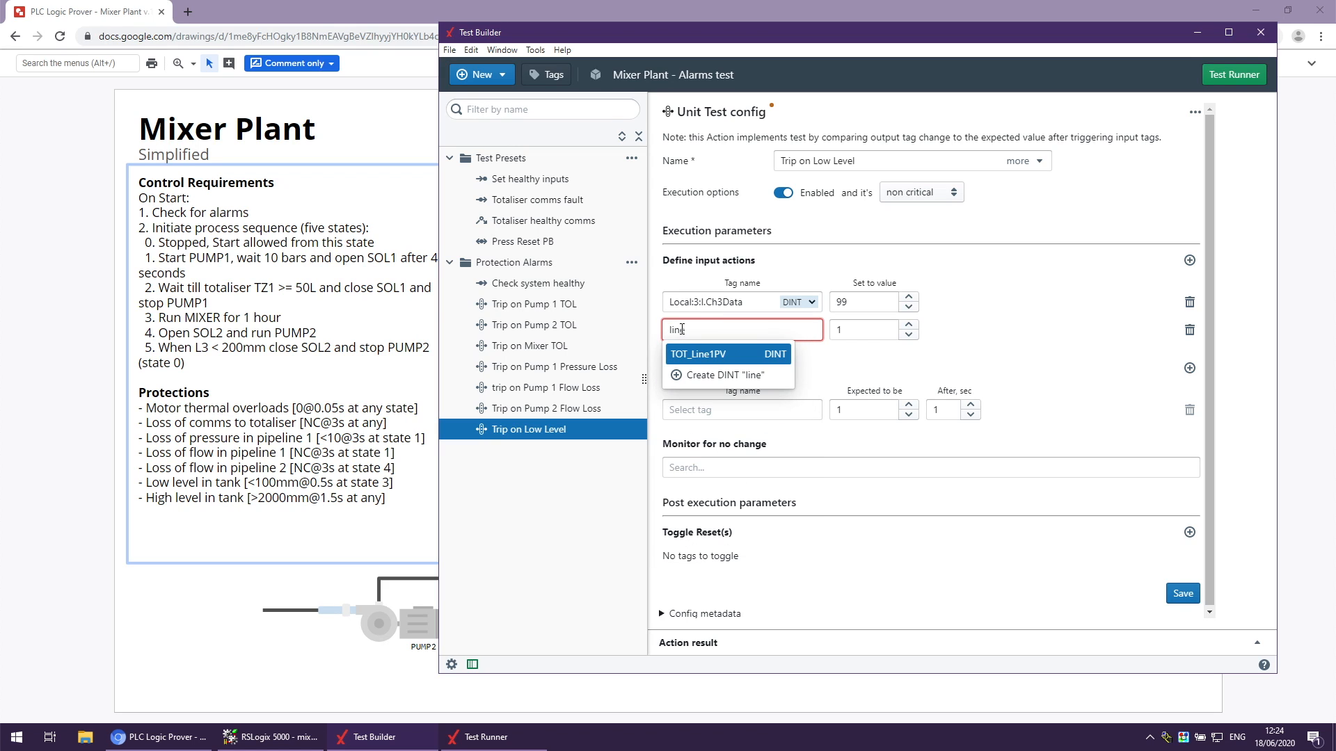
{"action": "left_click", "coordinate": [701, 355]}
{"action": "left_click", "coordinate": [882, 336]}
{"action": "double_click", "coordinate": [882, 336]}
{"action": "type", "text": "51"}
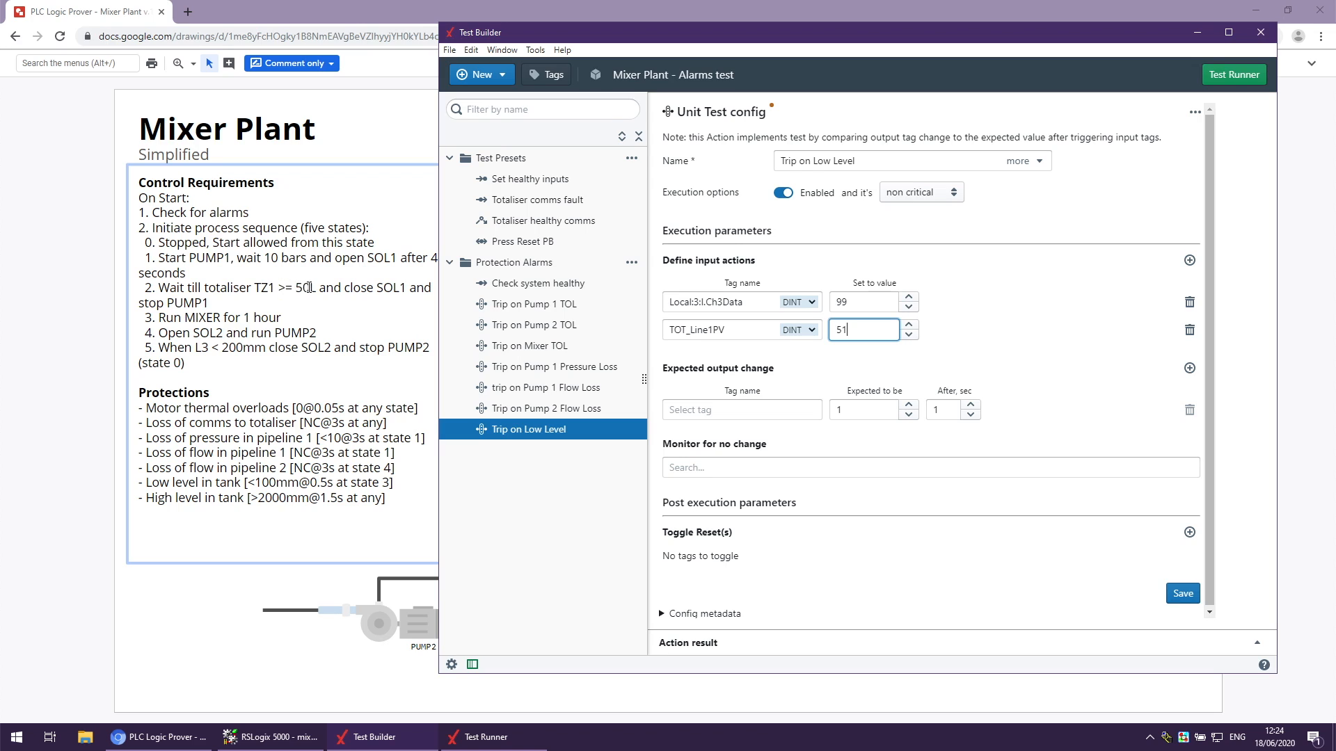
{"action": "left_click", "coordinate": [359, 288]}
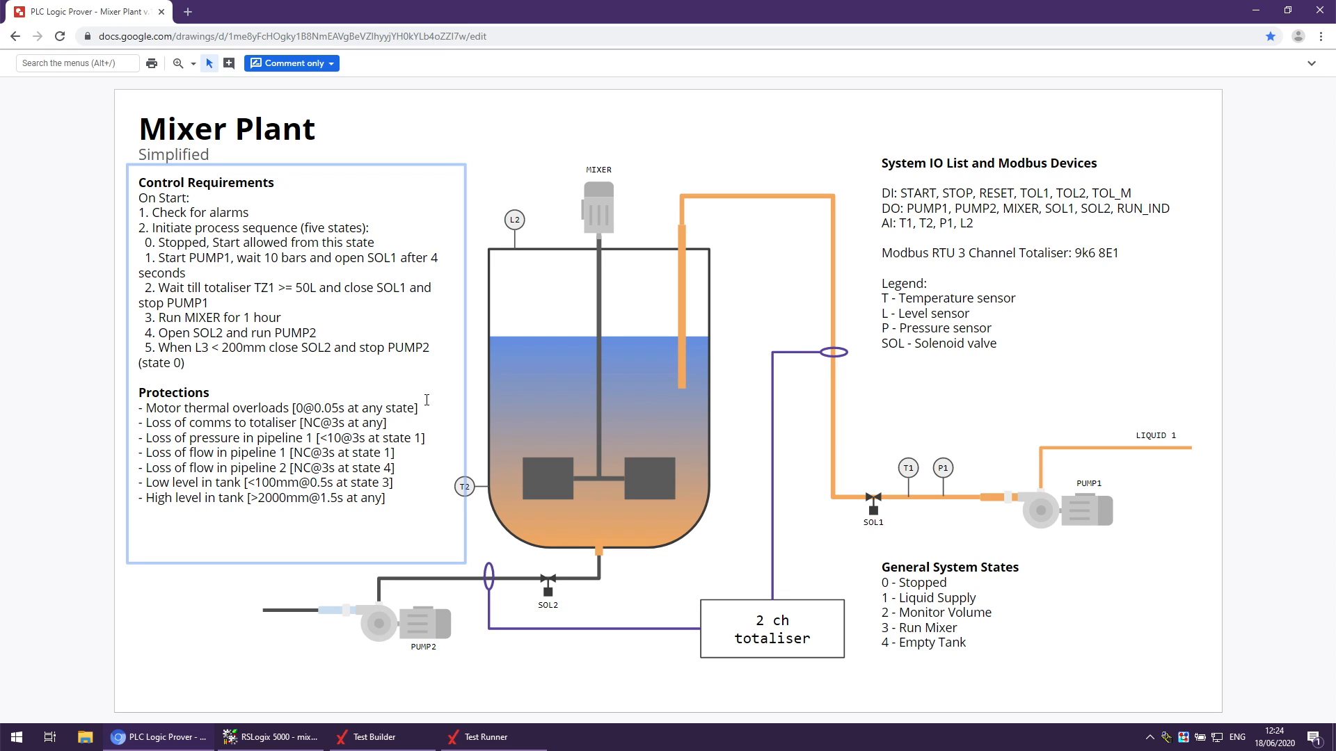
{"action": "left_click", "coordinate": [408, 731]}
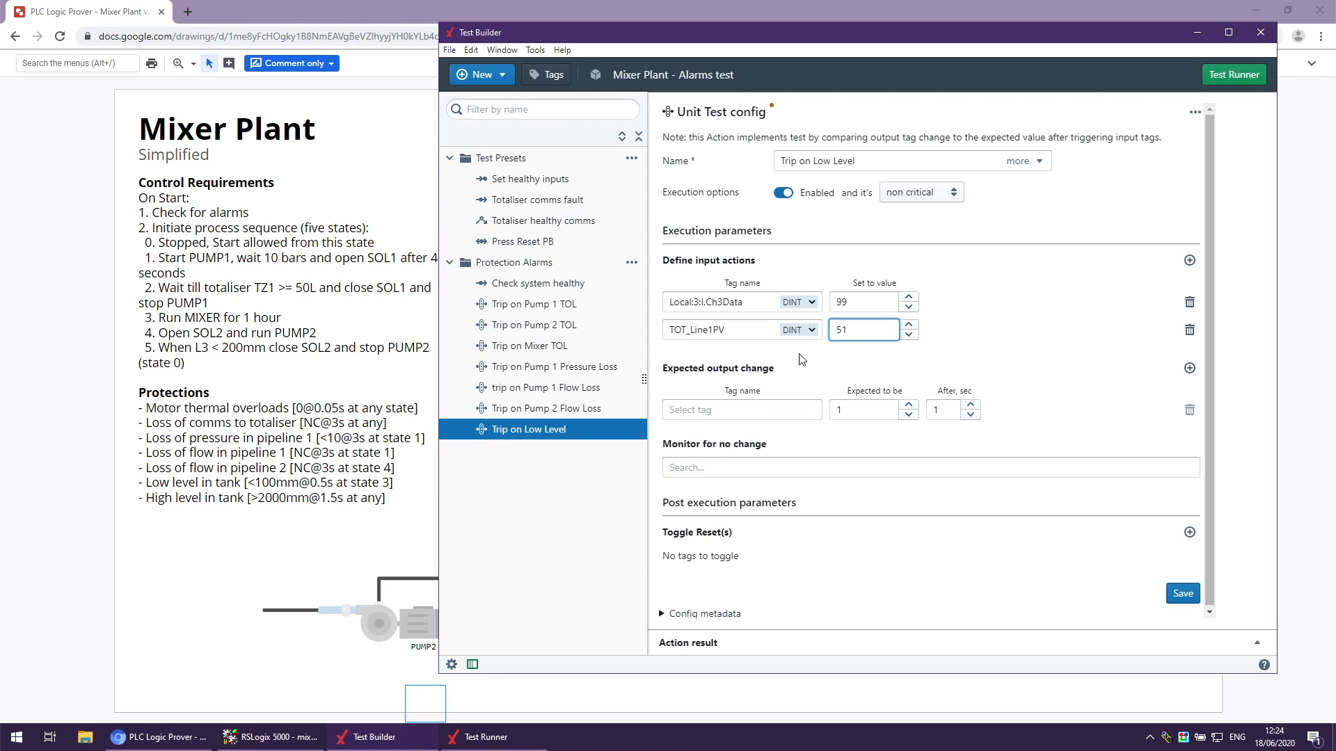
Add a third input action to the Trip on Low Level test that sets SYS_State to 3.
{"action": "left_click", "coordinate": [1188, 260]}
{"action": "left_click", "coordinate": [771, 355]}
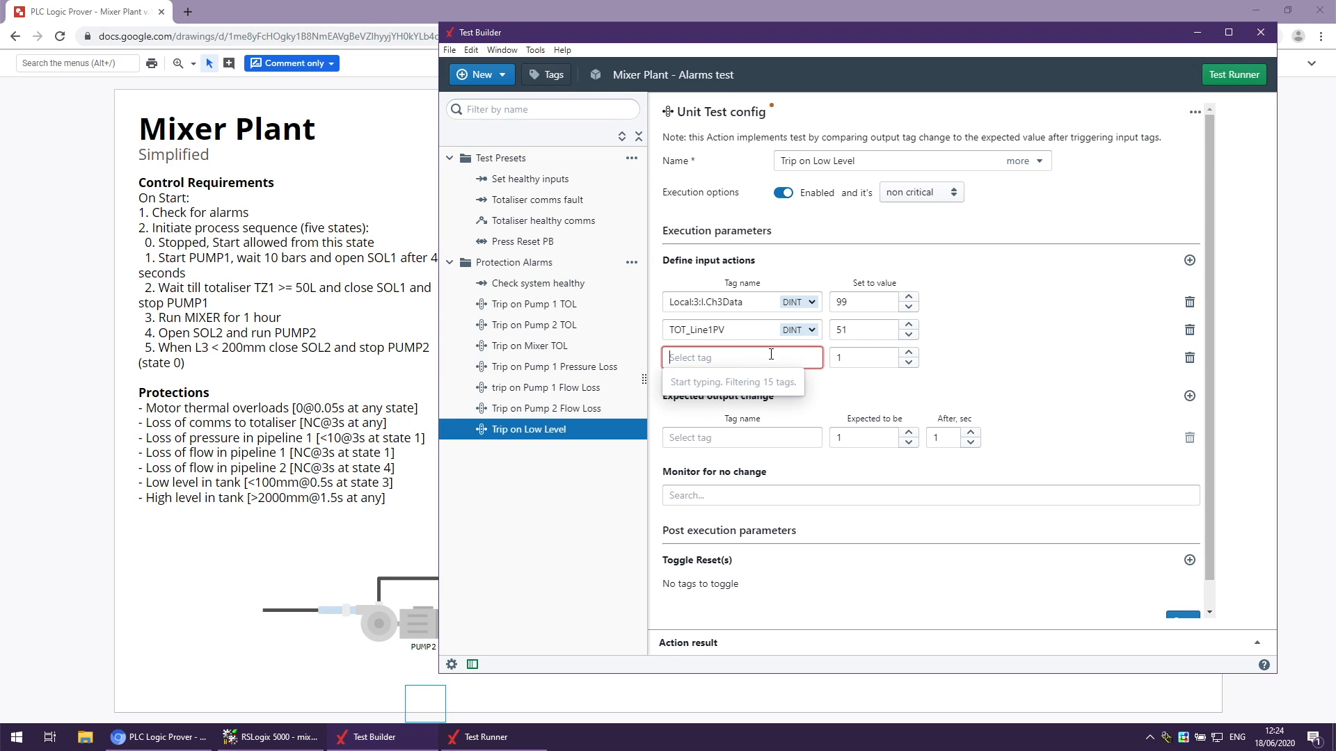
{"action": "type", "text": "sys"}
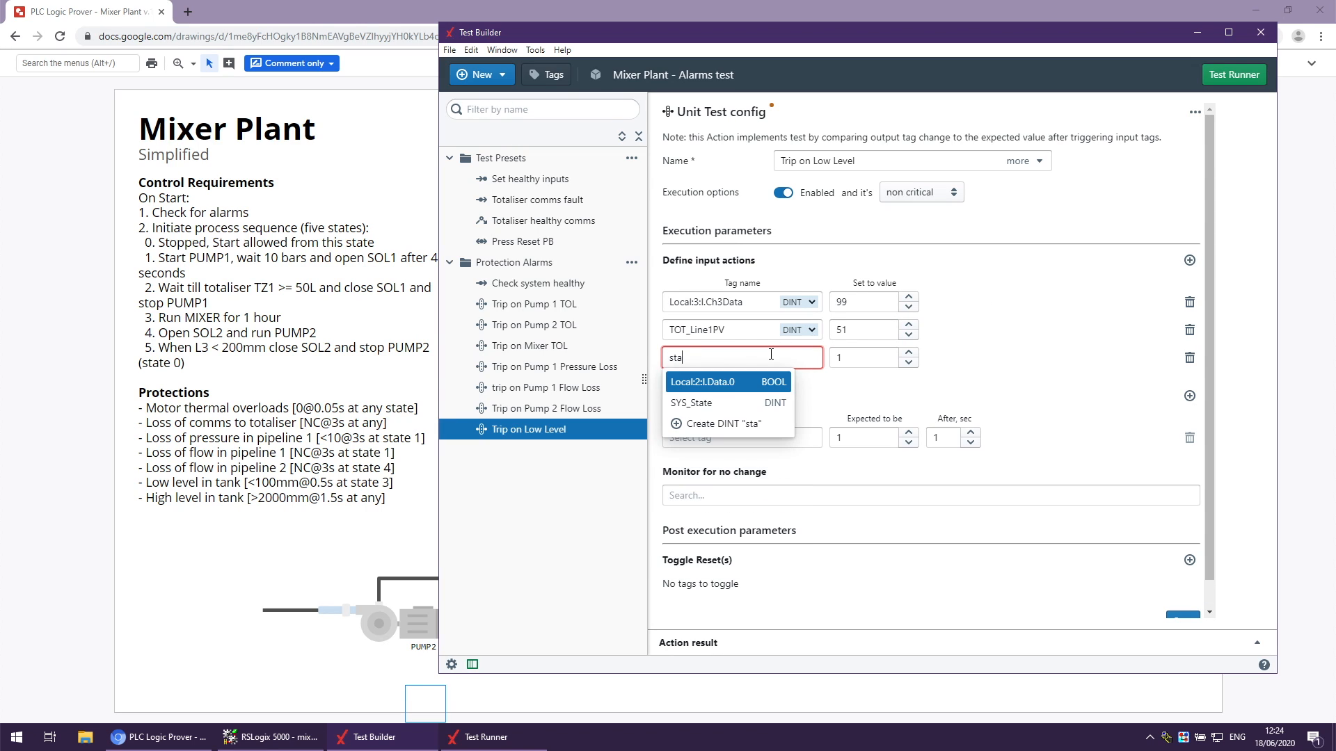
{"action": "left_click", "coordinate": [729, 405]}
{"action": "double_click", "coordinate": [860, 355]}
{"action": "type", "text": "3"}
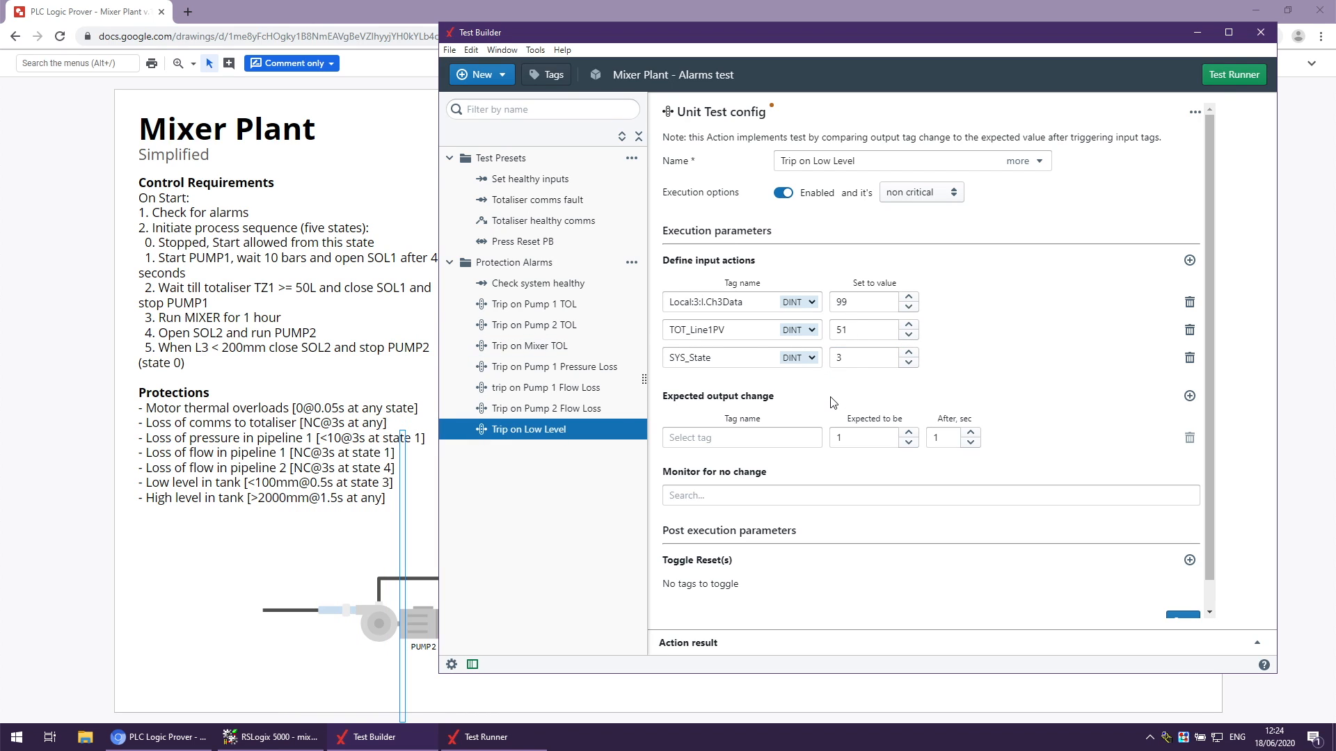
Check the low level protection in the Mixer Plant drawing, and in Test Builder expect SYS_Healthy to be 0 after 0.5 seconds.
{"action": "left_click", "coordinate": [322, 532]}
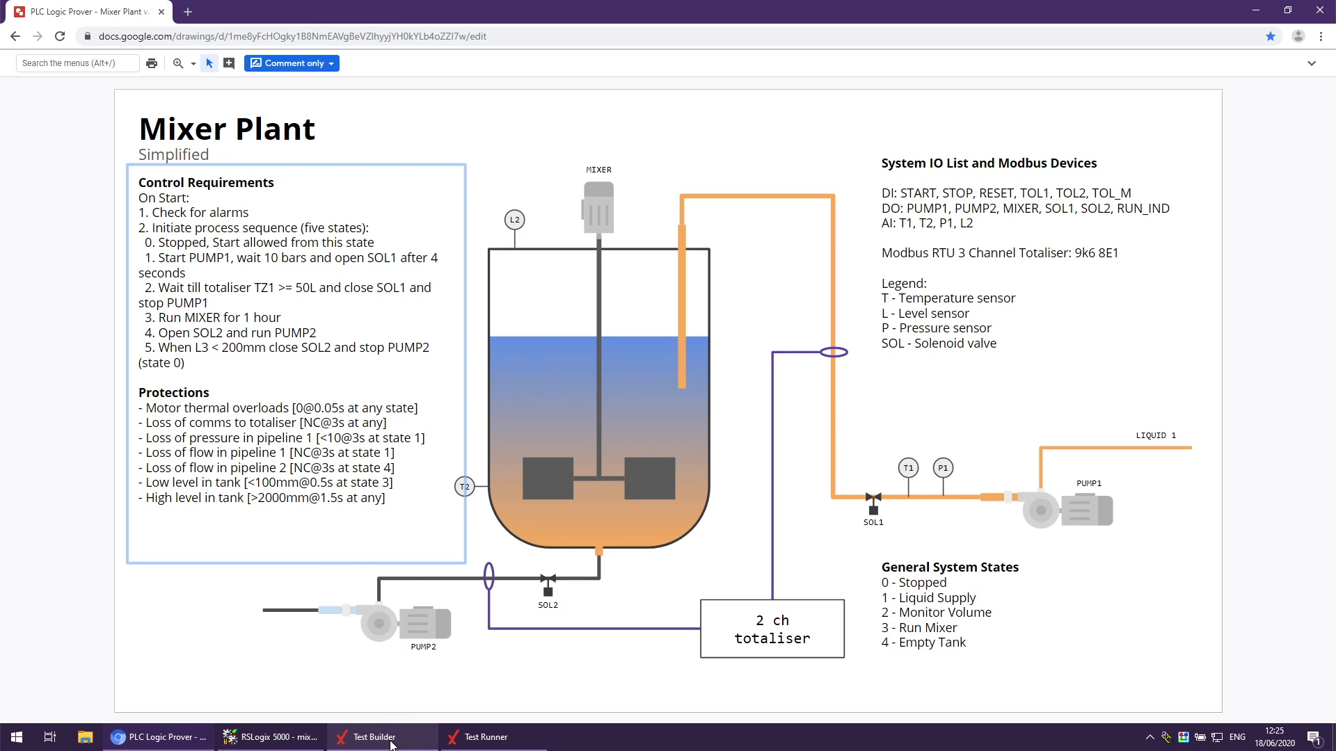
{"action": "left_click", "coordinate": [379, 738]}
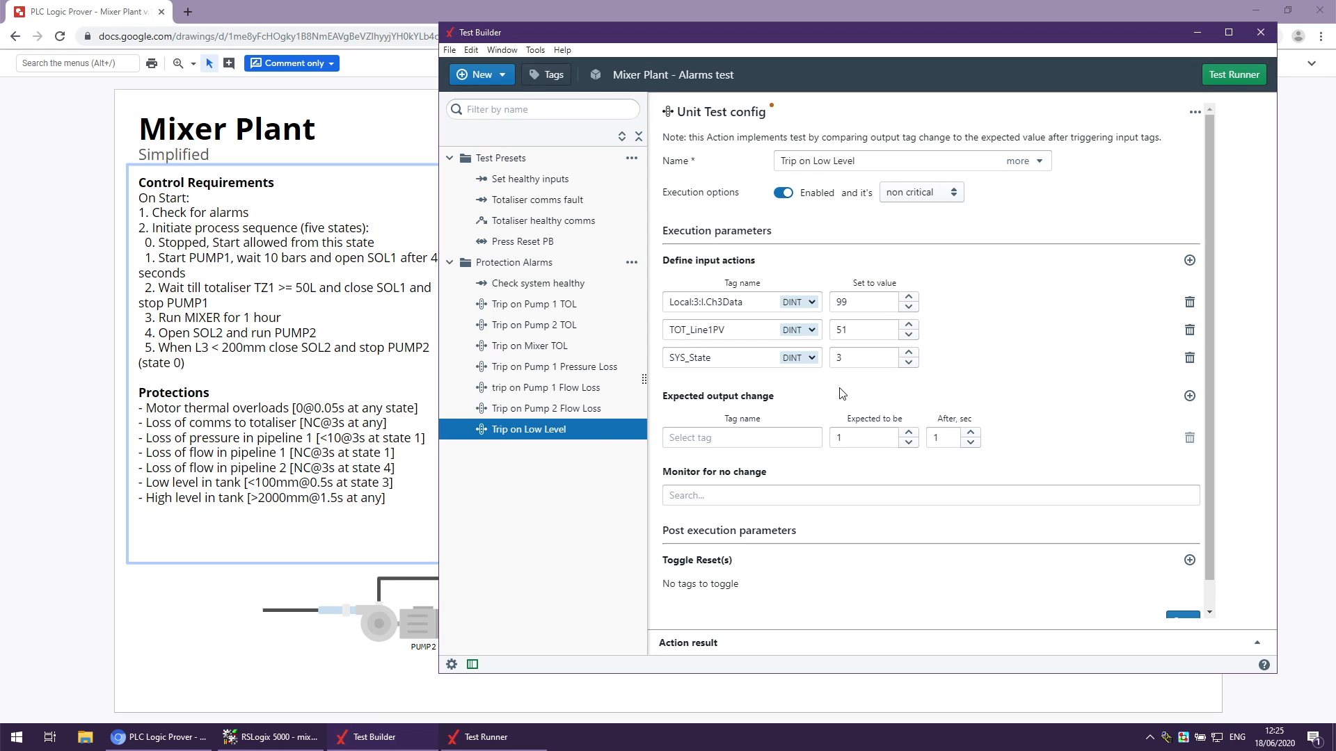
{"action": "left_click", "coordinate": [780, 436]}
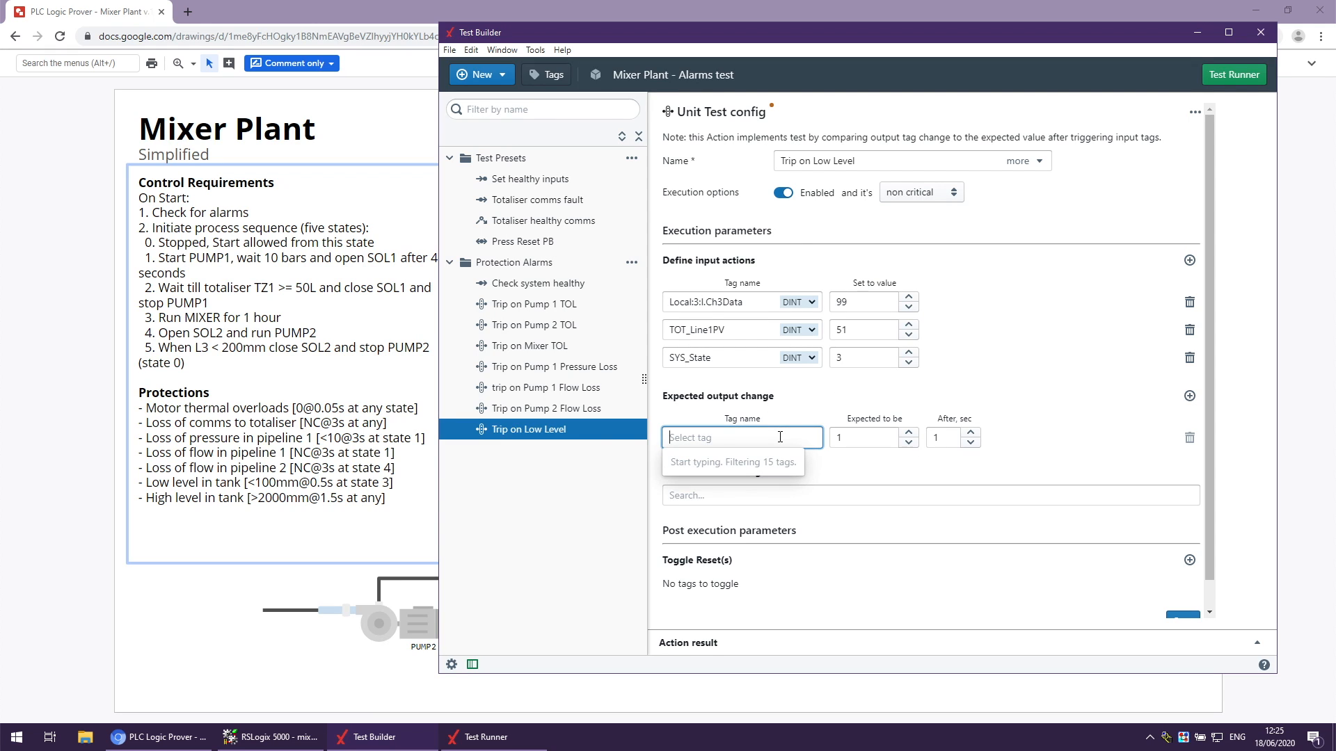
{"action": "type", "text": "sys"}
{"action": "left_click", "coordinate": [776, 457]}
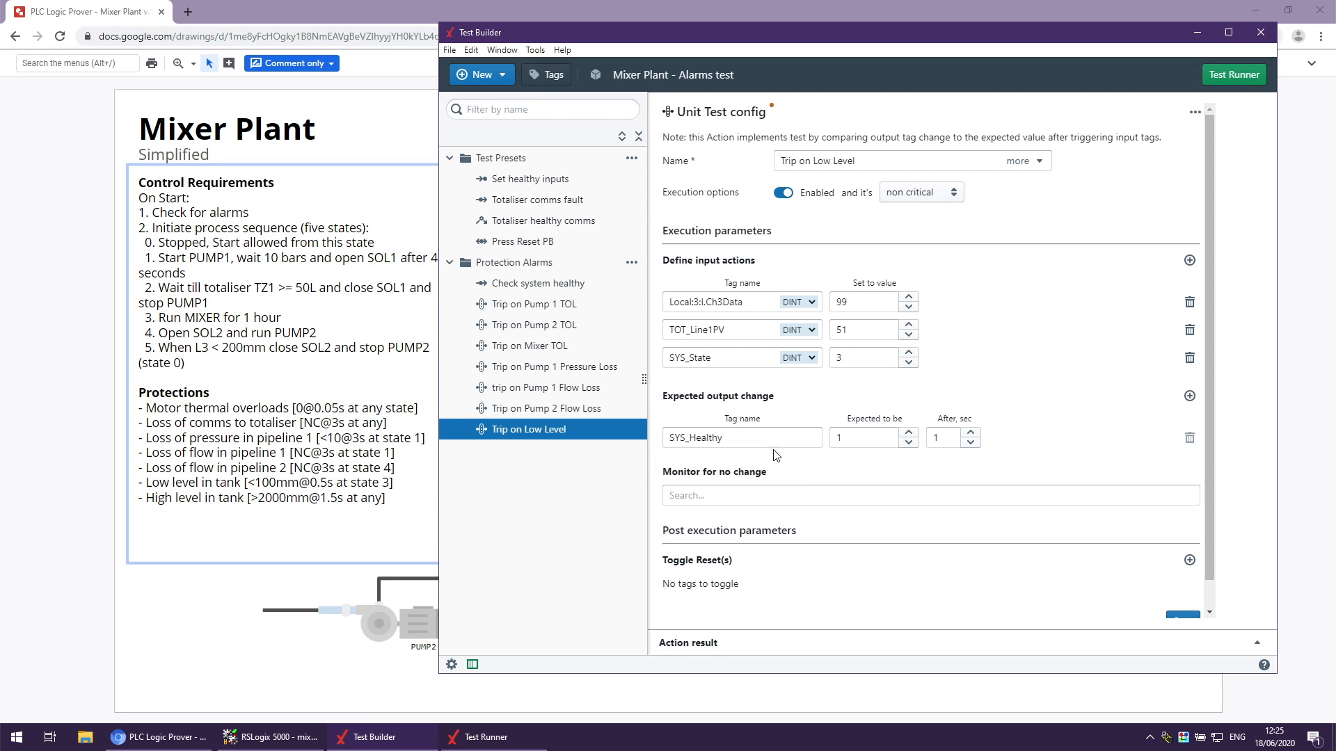
{"action": "double_click", "coordinate": [837, 441]}
{"action": "type", "text": "0"}
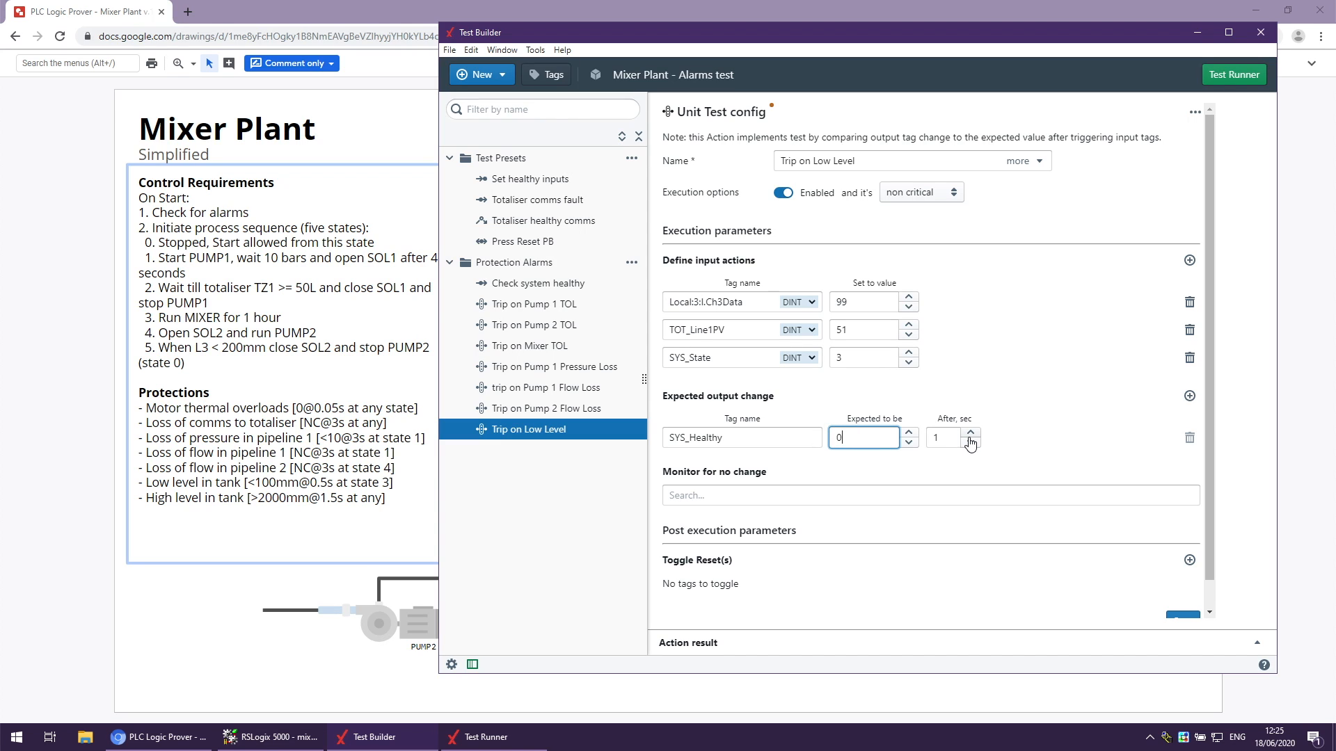
{"action": "double_click", "coordinate": [956, 439]}
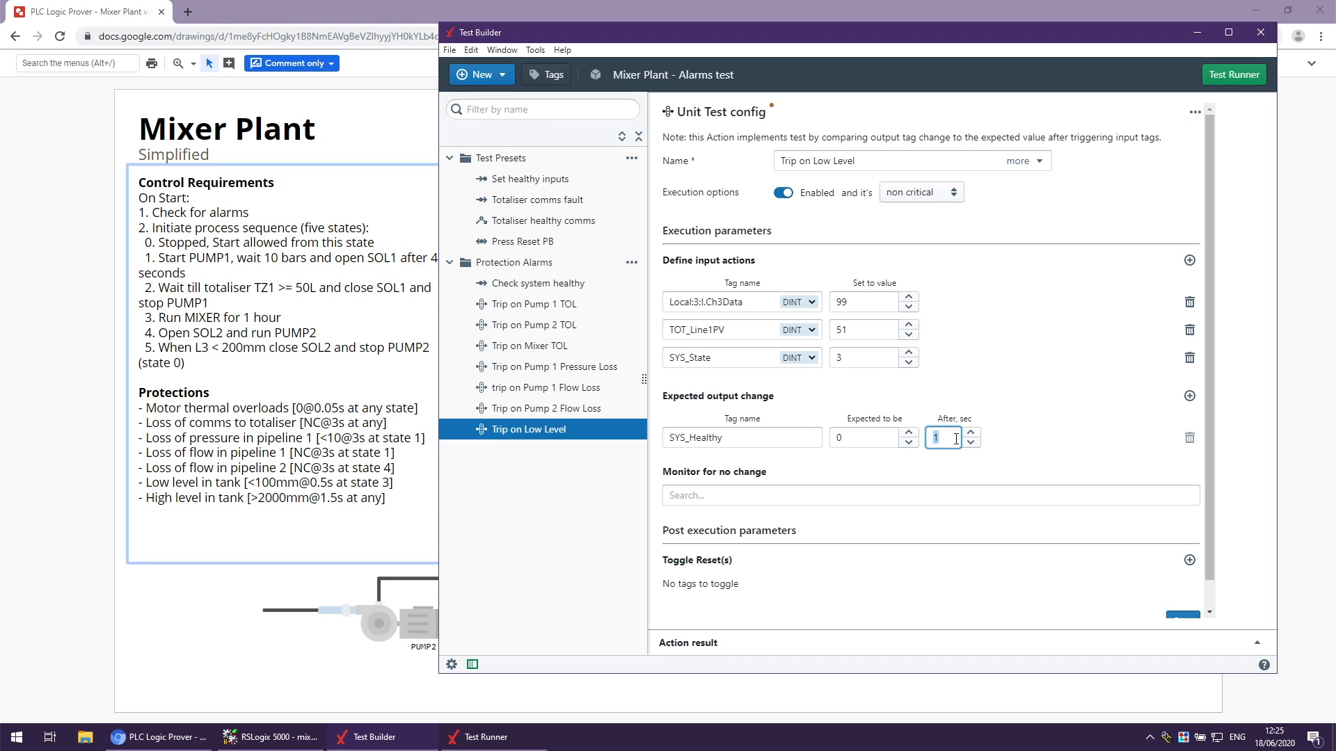
{"action": "type", "text": "0.5"}
{"action": "left_click", "coordinate": [993, 437]}
Monitor TOT_Heartbeat_F for no change in the Trip on Low Level test.
{"action": "left_click", "coordinate": [935, 496]}
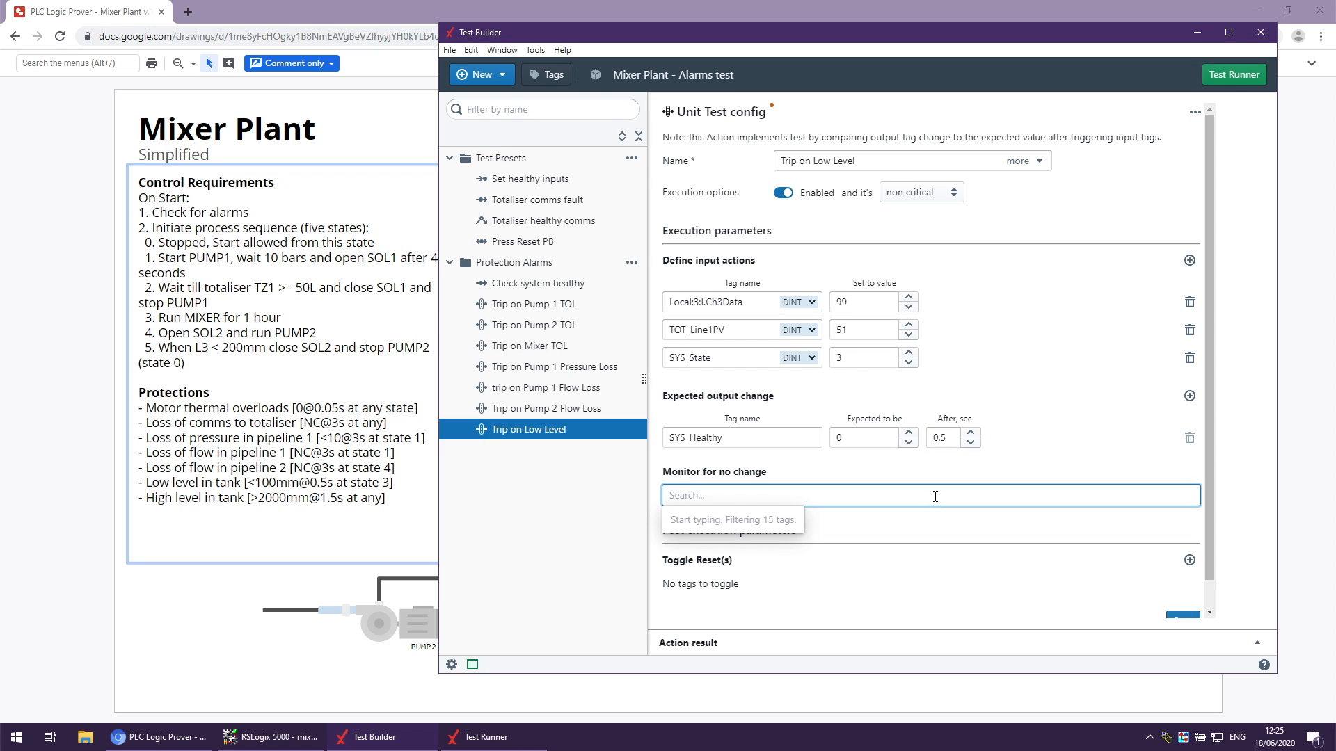
{"action": "type", "text": "tot"}
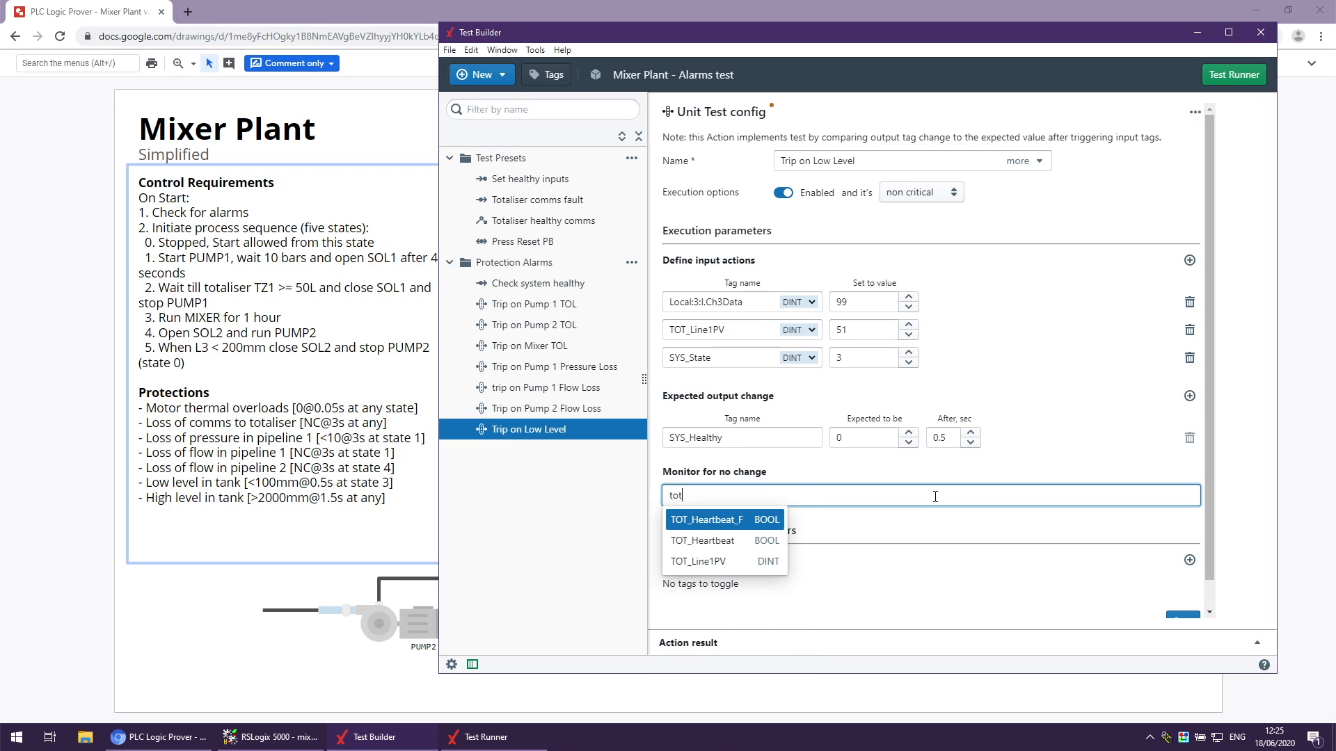
{"action": "left_click", "coordinate": [774, 519]}
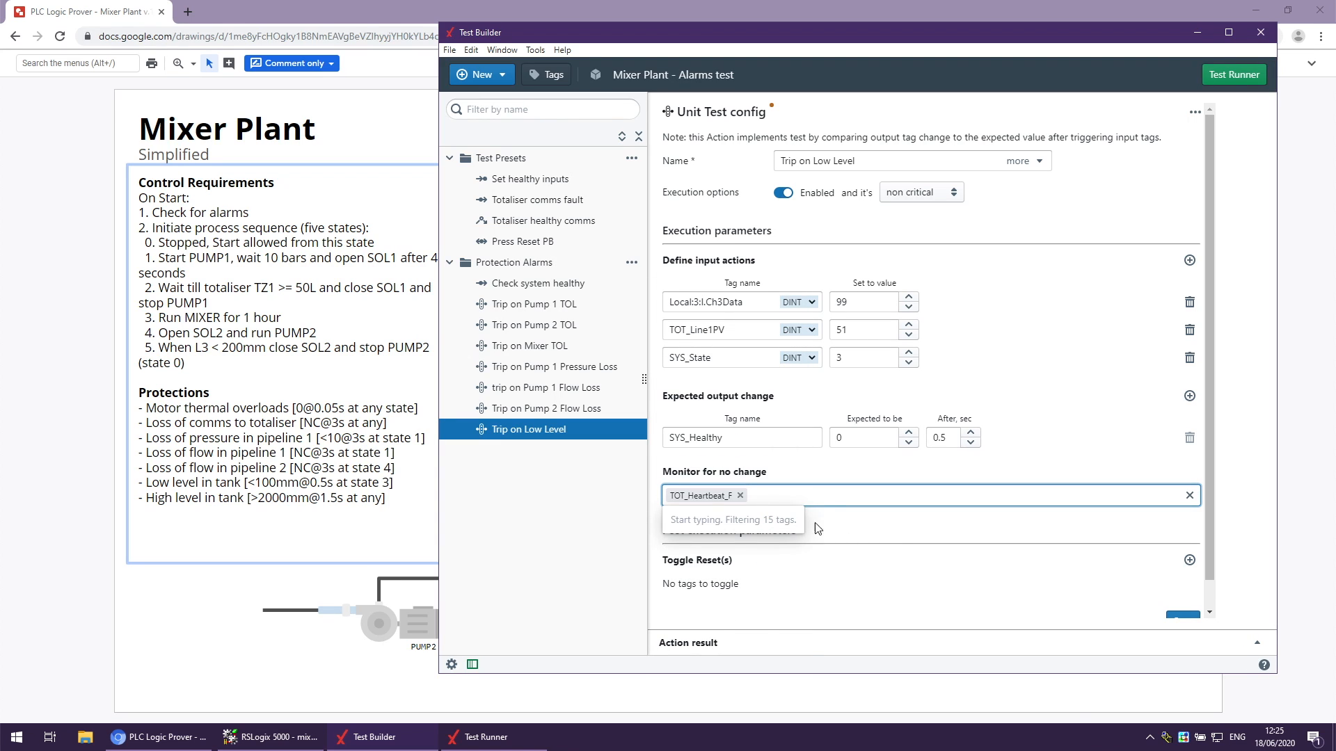
{"action": "left_click", "coordinate": [742, 476]}
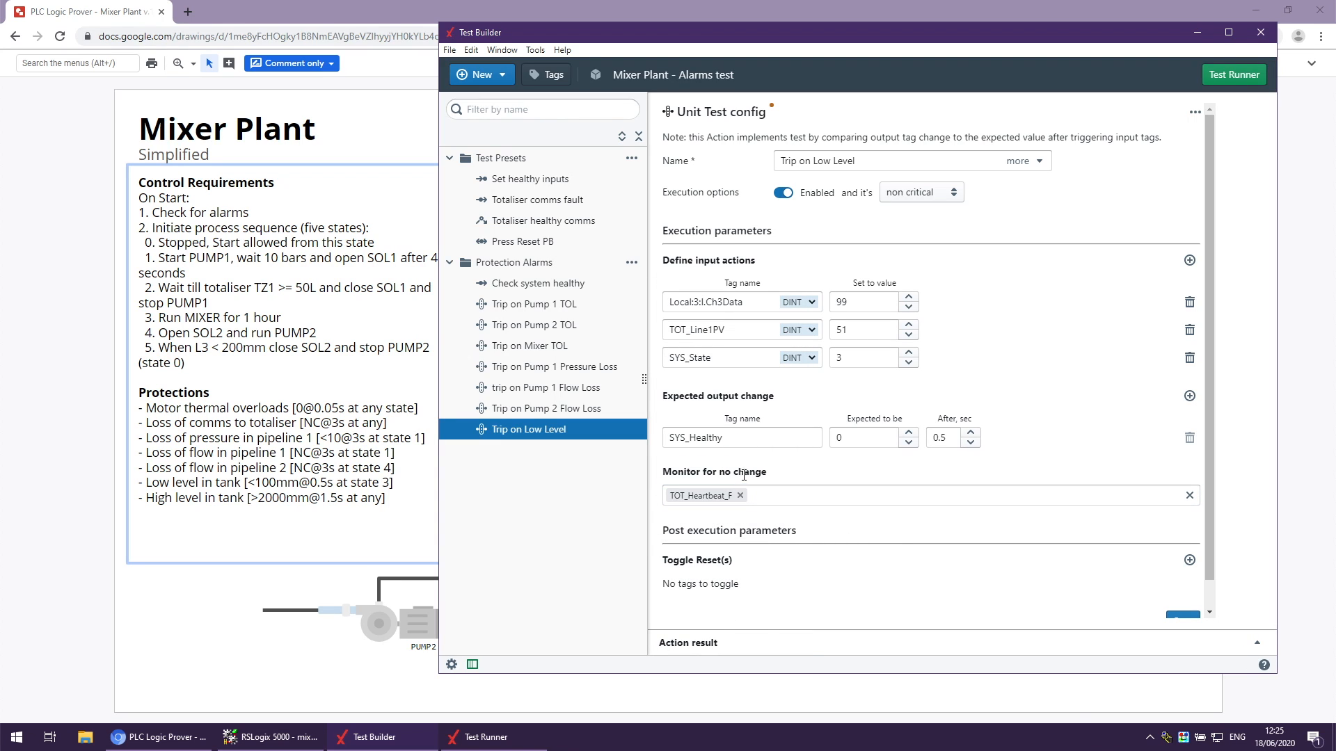
Add a reset toggle on Local:2:I.Data.2 and save the Trip on Low Level test.
{"action": "left_click", "coordinate": [1189, 560]}
{"action": "left_click", "coordinate": [755, 602]}
{"action": "type", "text": "rese"}
{"action": "left_click", "coordinate": [731, 555]}
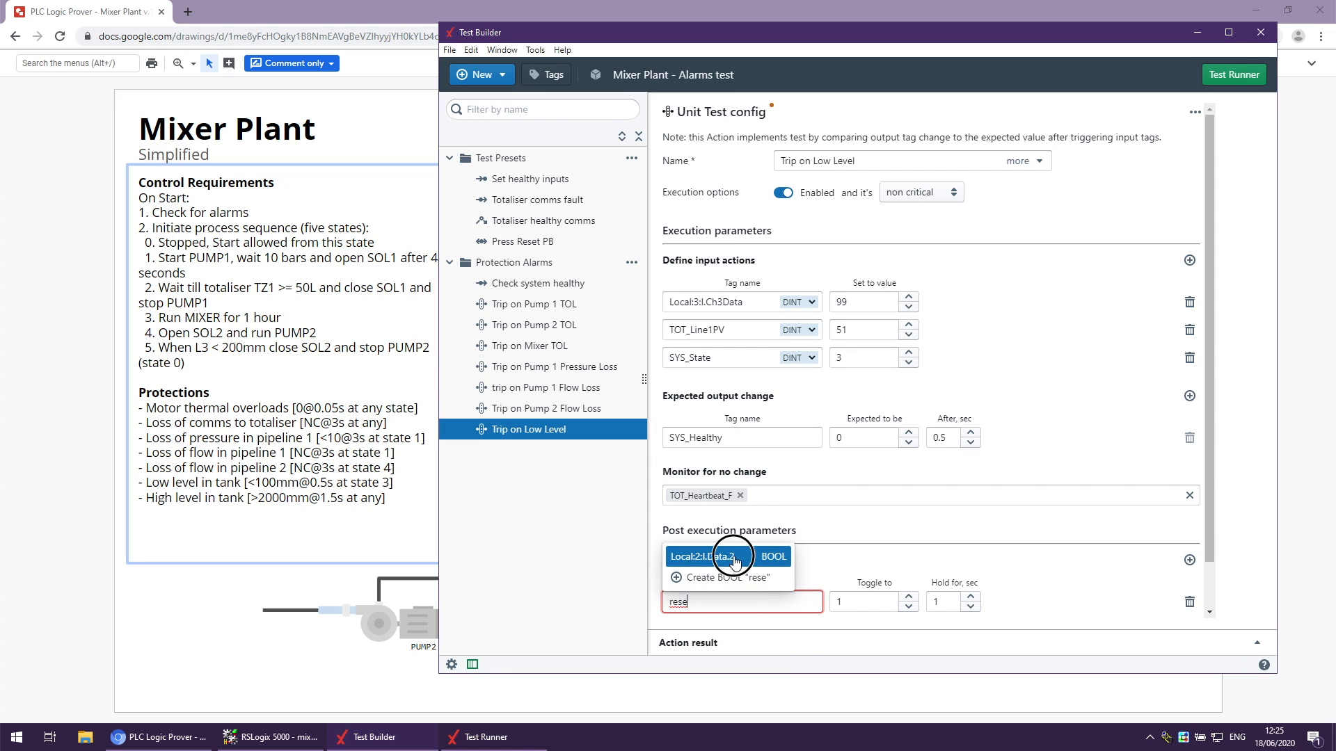
{"action": "scroll", "coordinate": [1134, 608], "scroll_direction": "down", "scroll_amount": 1}
{"action": "left_click", "coordinate": [1176, 593]}
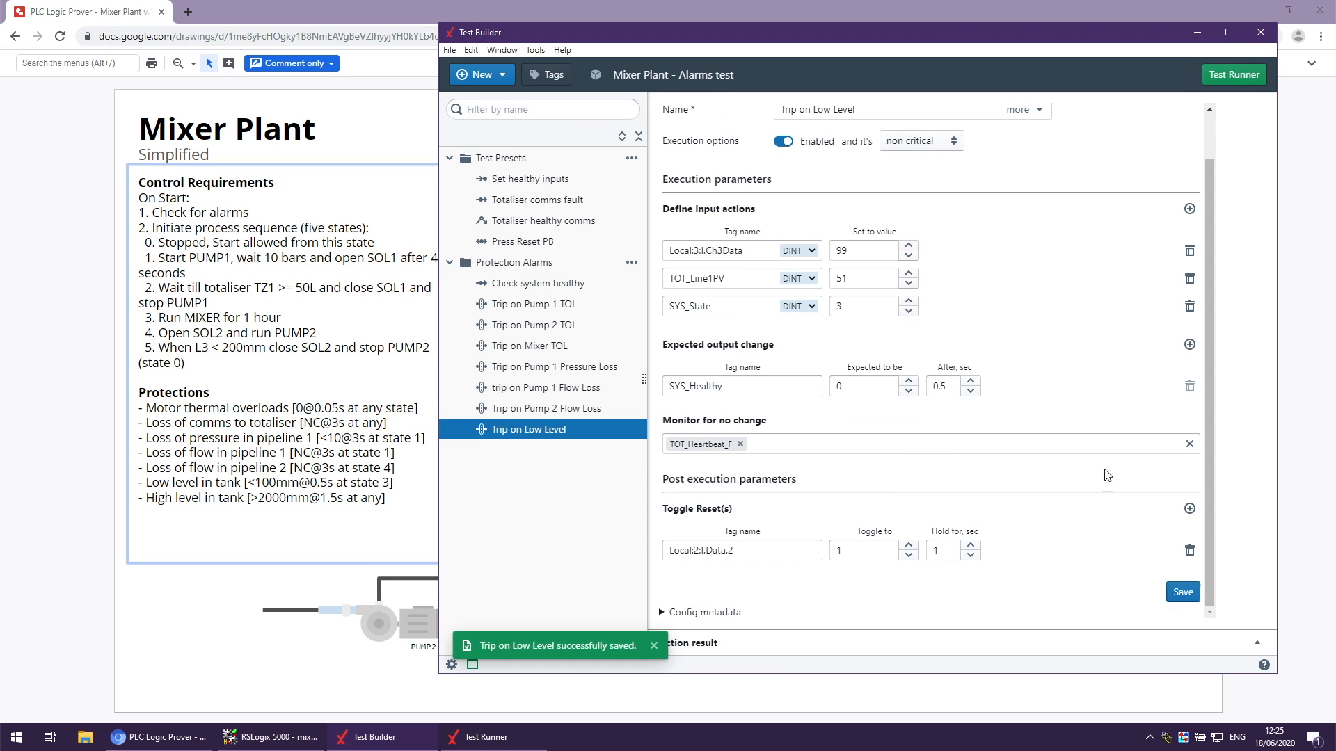
Add a unit test named "Trip on High Level" as the last action in the Protection Alarms group.
{"action": "left_click", "coordinate": [631, 262]}
{"action": "left_click", "coordinate": [613, 293]}
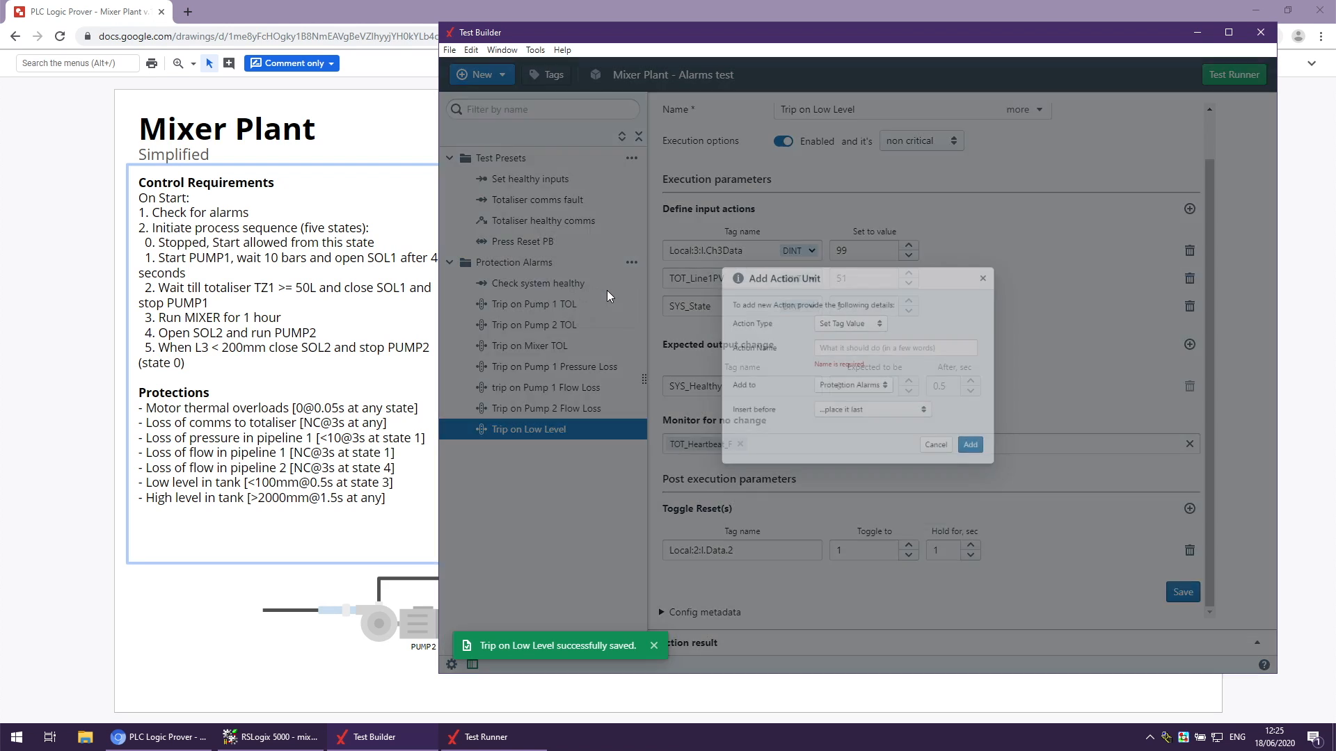
{"action": "left_click", "coordinate": [848, 312]}
{"action": "left_click", "coordinate": [862, 387]}
{"action": "left_click", "coordinate": [855, 344]}
{"action": "type", "text": "Trip on High Level"}
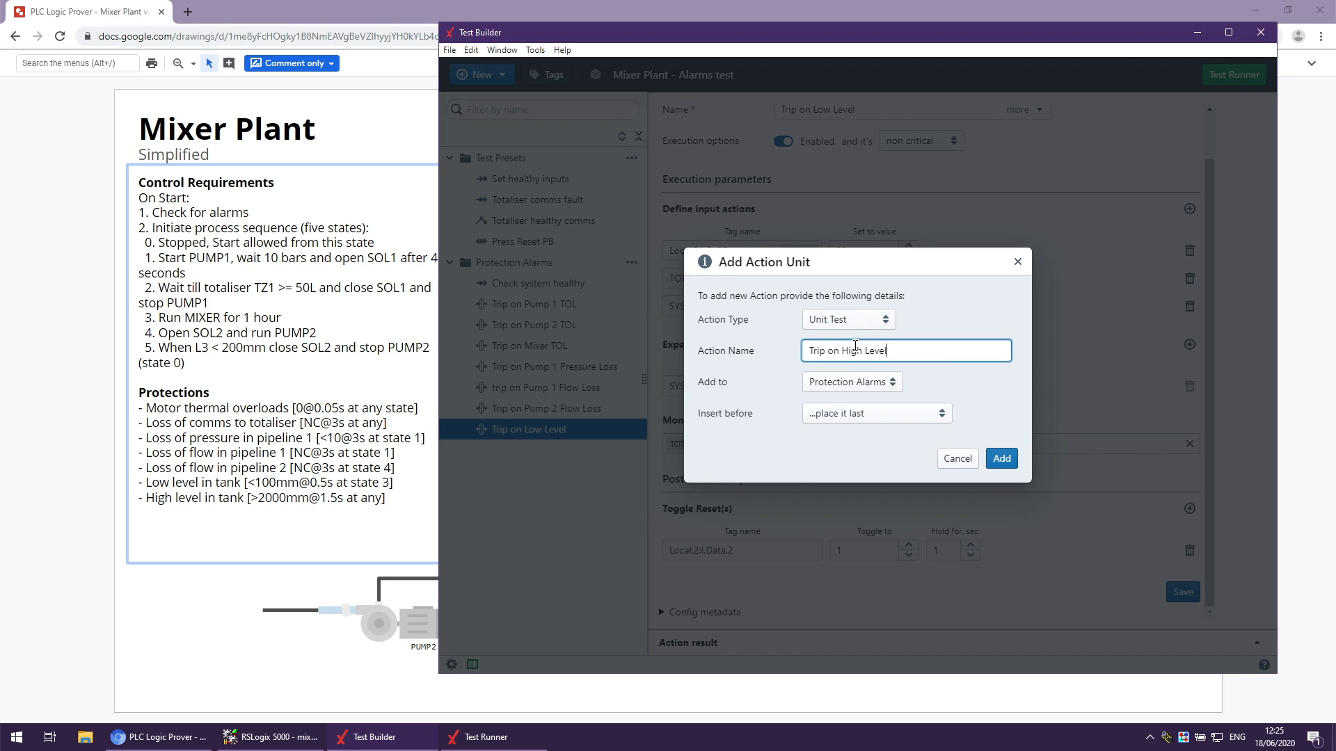
{"action": "left_click", "coordinate": [1002, 458]}
Define the Trip on High Level input action as Local:3:I.Ch3Data set to 2001.
{"action": "left_click", "coordinate": [773, 302]}
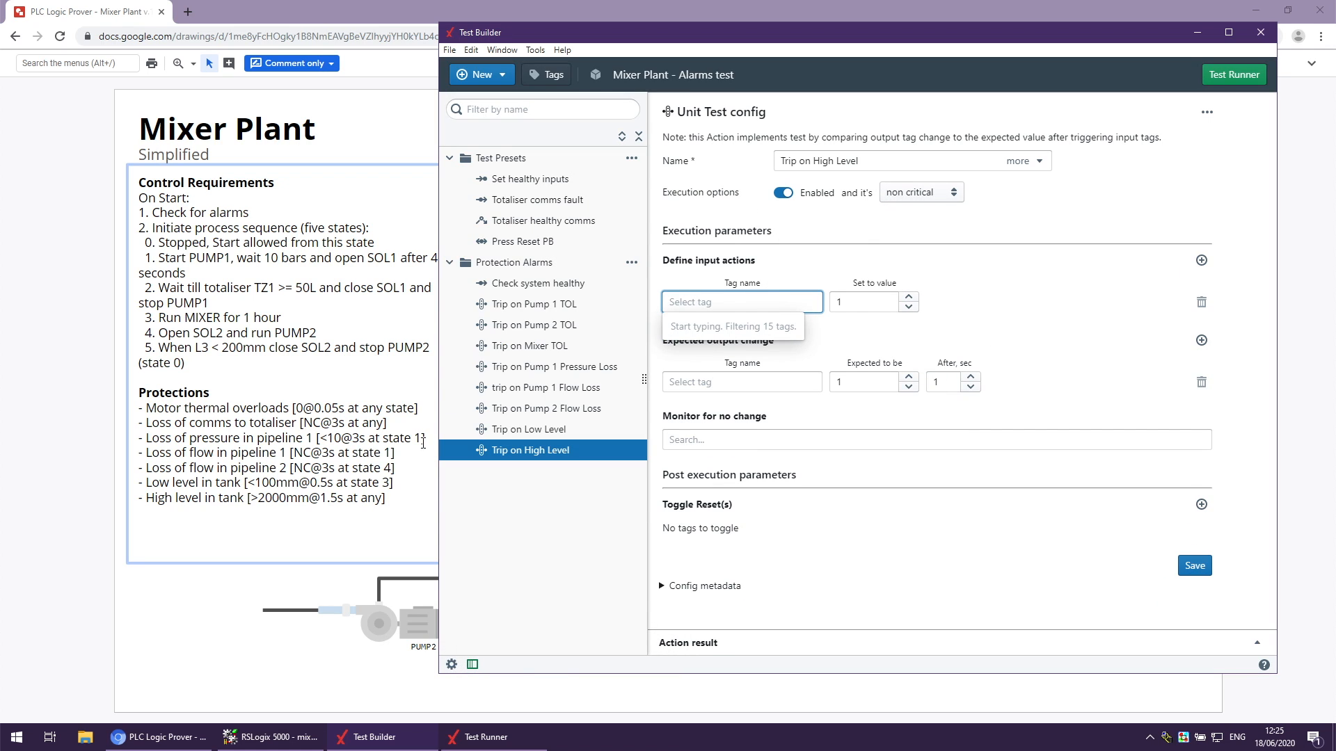
{"action": "type", "text": "local"}
{"action": "left_click", "coordinate": [755, 326]}
{"action": "left_click", "coordinate": [870, 303]}
{"action": "type", "text": "2001"}
Expect SYS_Healthy to be 0 after 1.5 seconds in Trip on High Level, and monitor TOT_Heartbeat_F for no change.
{"action": "left_click", "coordinate": [774, 381]}
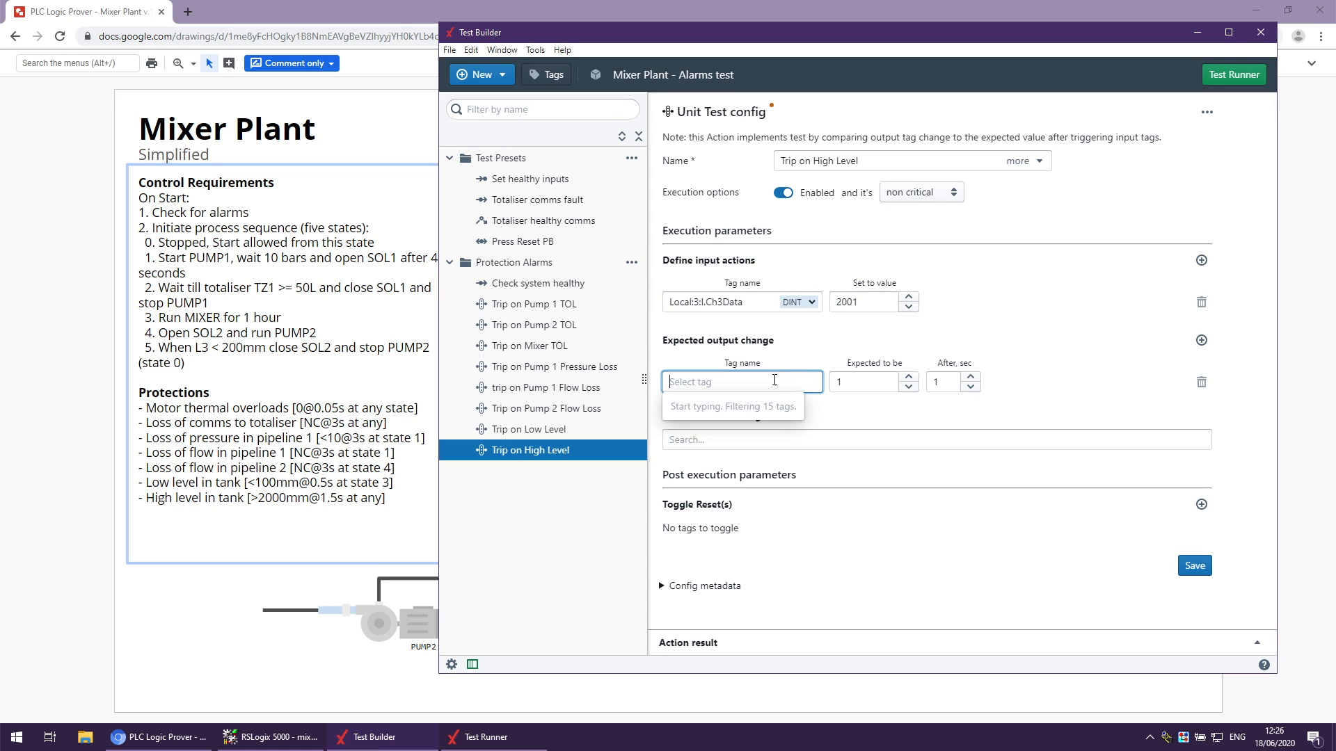
{"action": "type", "text": "sys"}
{"action": "left_click", "coordinate": [754, 409]}
{"action": "left_click", "coordinate": [856, 389]}
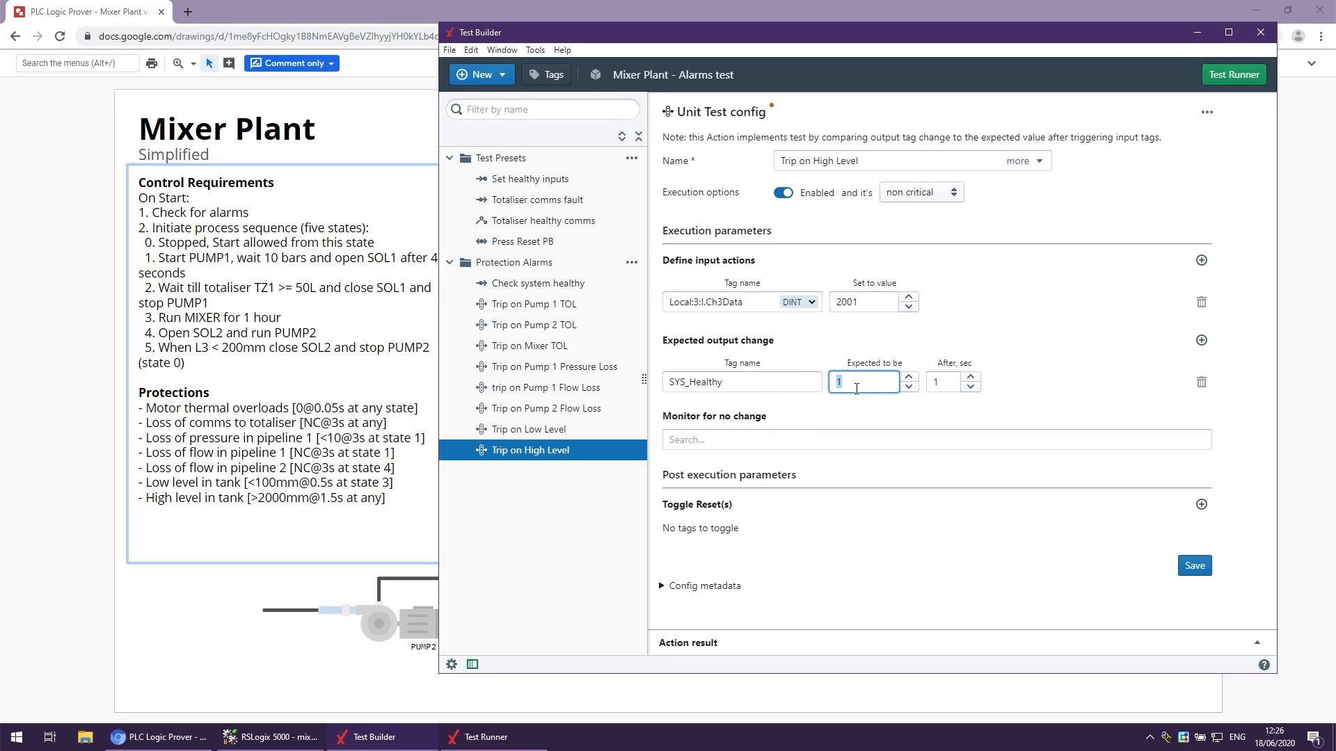
{"action": "type", "text": "0"}
{"action": "left_click", "coordinate": [944, 386]}
{"action": "type", "text": ".5"}
{"action": "left_click", "coordinate": [888, 438]}
{"action": "type", "text": "tot"}
{"action": "left_click", "coordinate": [728, 462]}
Add a reset toggle on Local:2:I.Data.2 held for 0.5 seconds and save the Trip on High Level test.
{"action": "left_click", "coordinate": [1202, 504]}
{"action": "left_click", "coordinate": [743, 547]}
{"action": "type", "text": "reset"}
{"action": "left_click", "coordinate": [733, 573]}
{"action": "double_click", "coordinate": [939, 546]}
{"action": "type", "text": "0.5"}
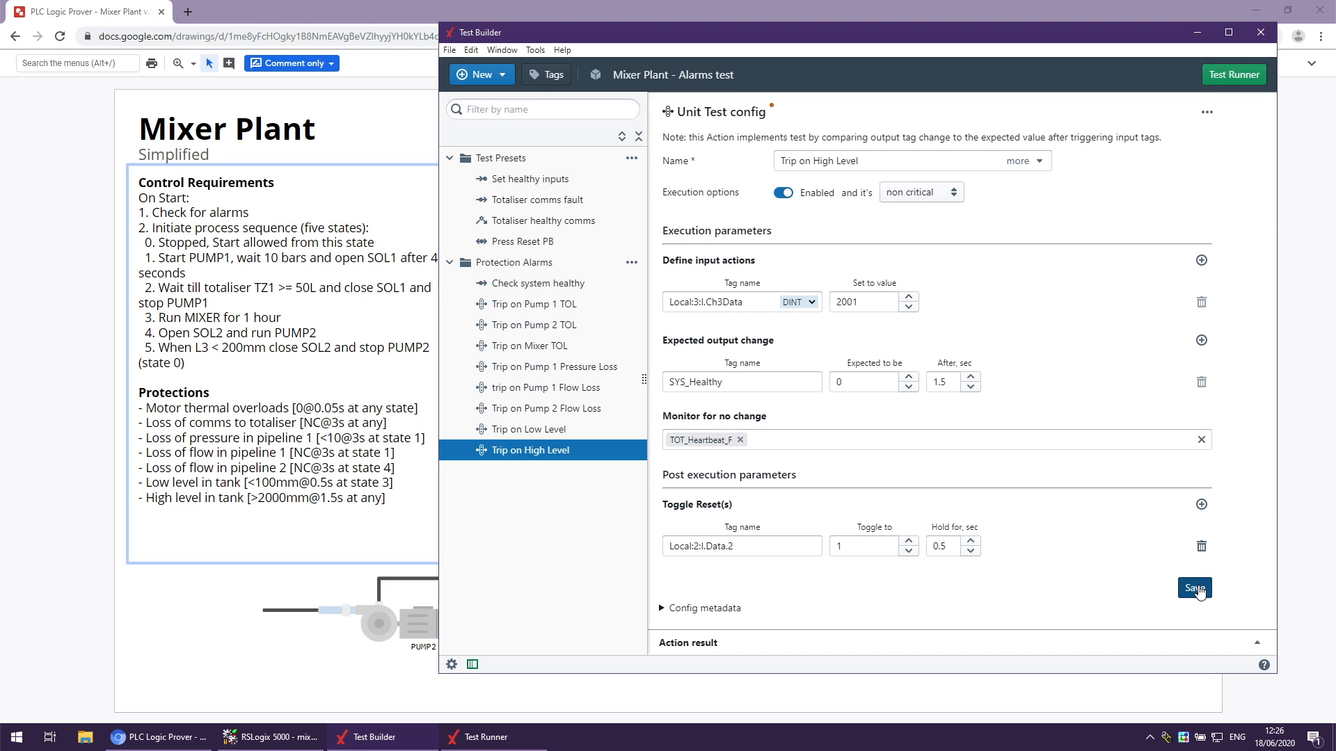
{"action": "left_click", "coordinate": [1194, 588]}
Switch to Test Runner, clear the output log and run the whole Mixer Plant alarms test.
{"action": "left_click", "coordinate": [502, 730]}
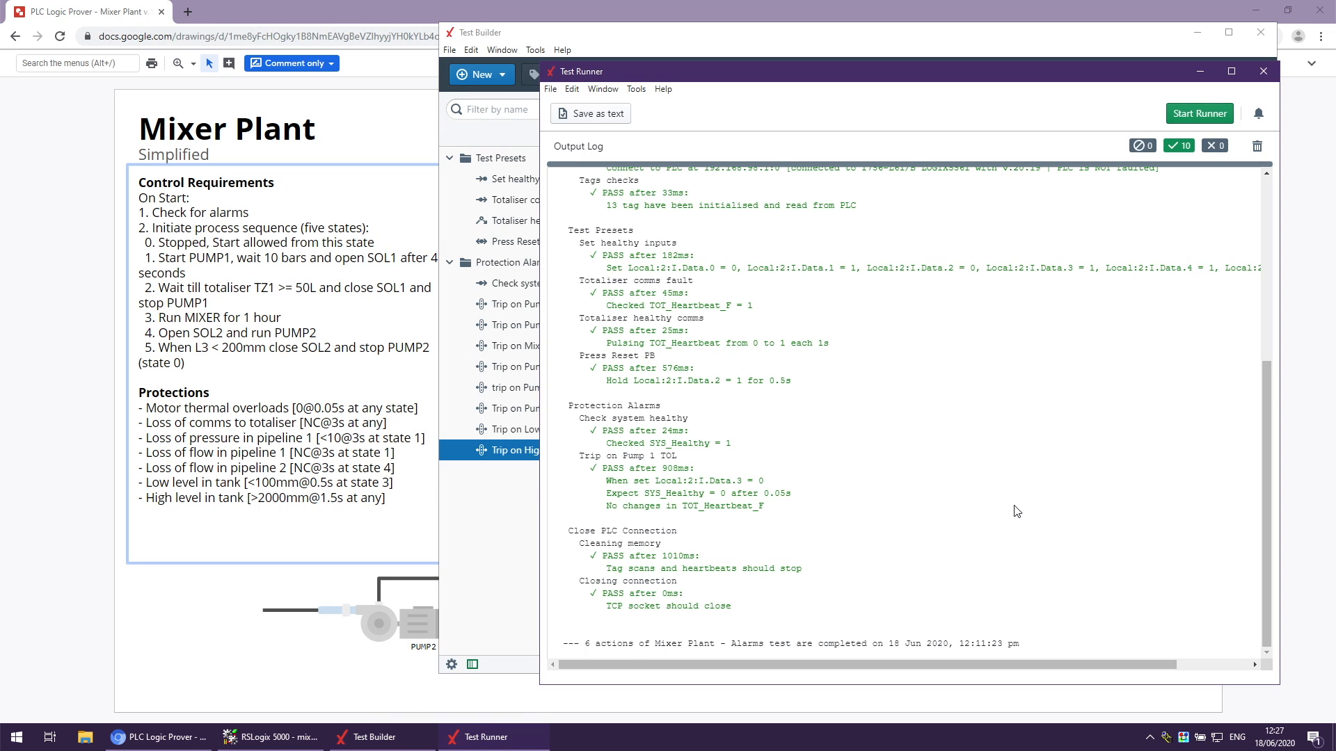
{"action": "left_click", "coordinate": [1251, 150]}
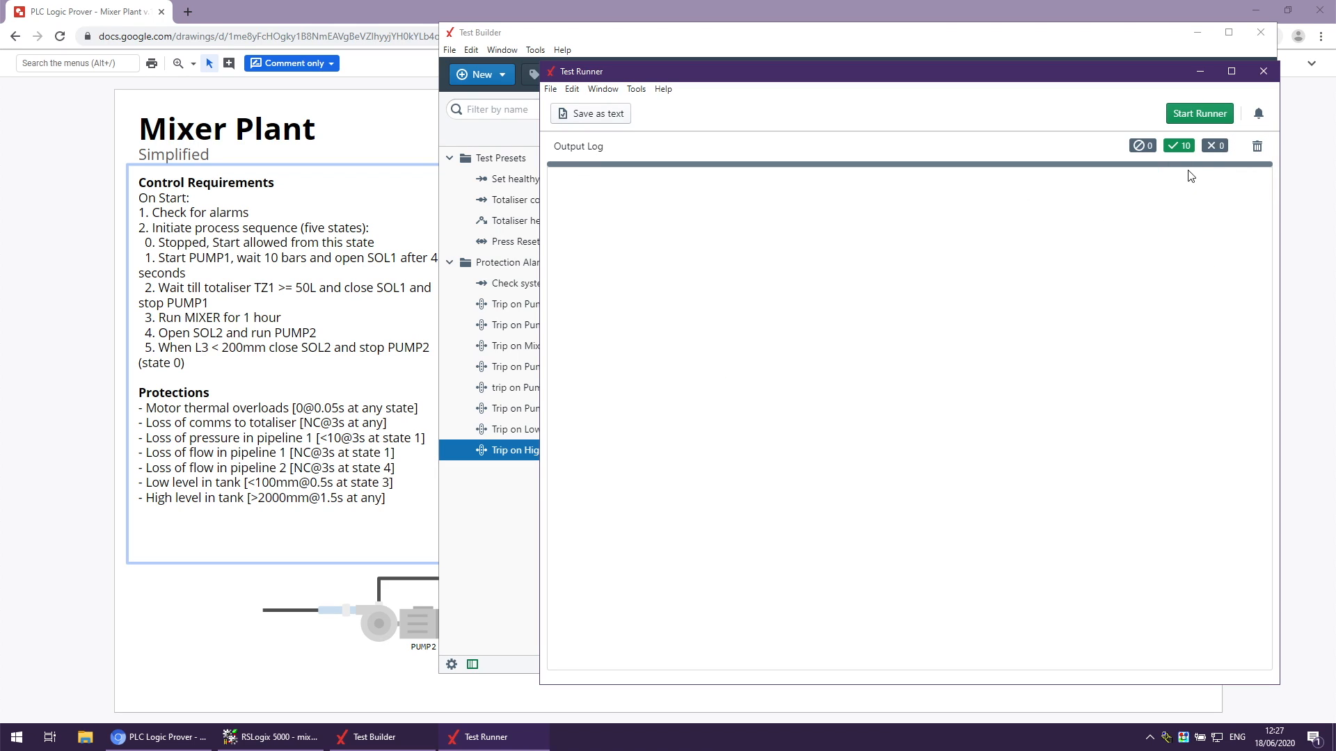
{"action": "left_click", "coordinate": [1199, 114]}
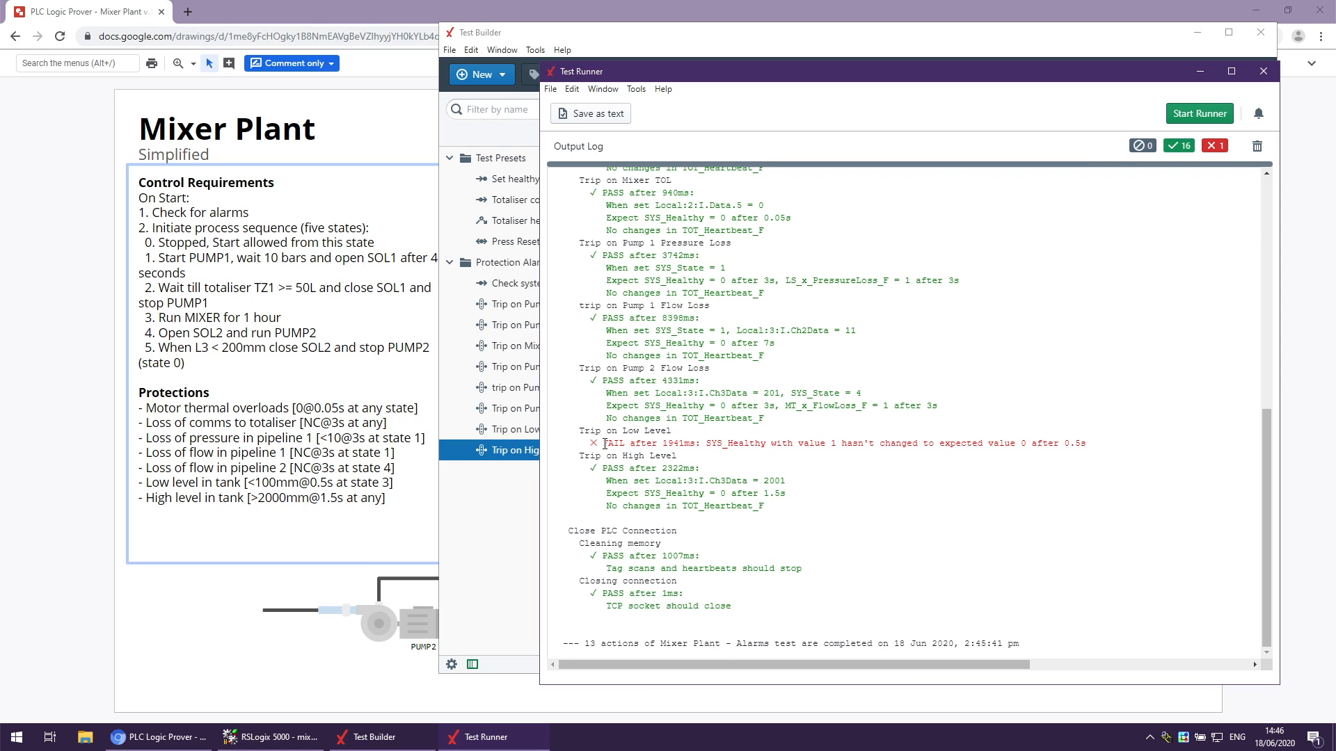
Review the Trip on Low Level result and settings, and examine the low tank level fault rung of the Mixer_Tank routine in RSLogix 5000.
{"action": "double_click", "coordinate": [563, 441]}
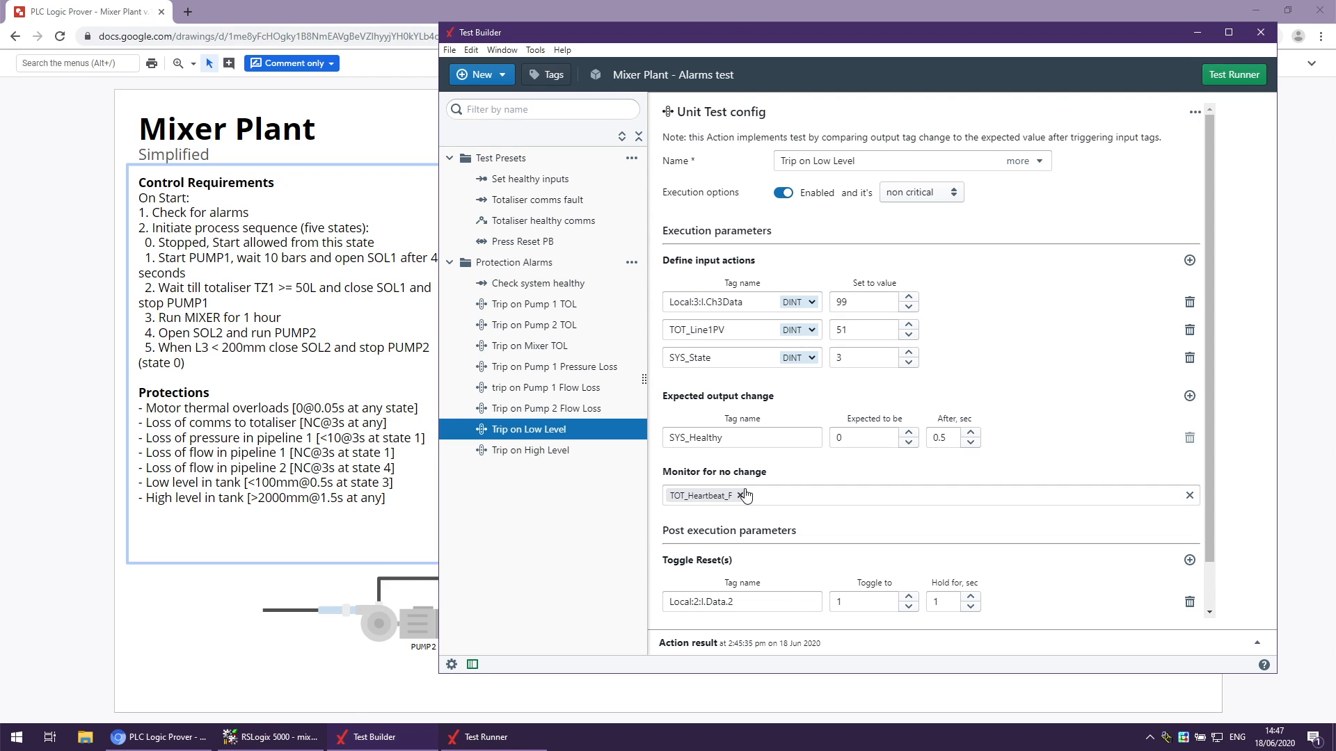
{"action": "left_click", "coordinate": [271, 737]}
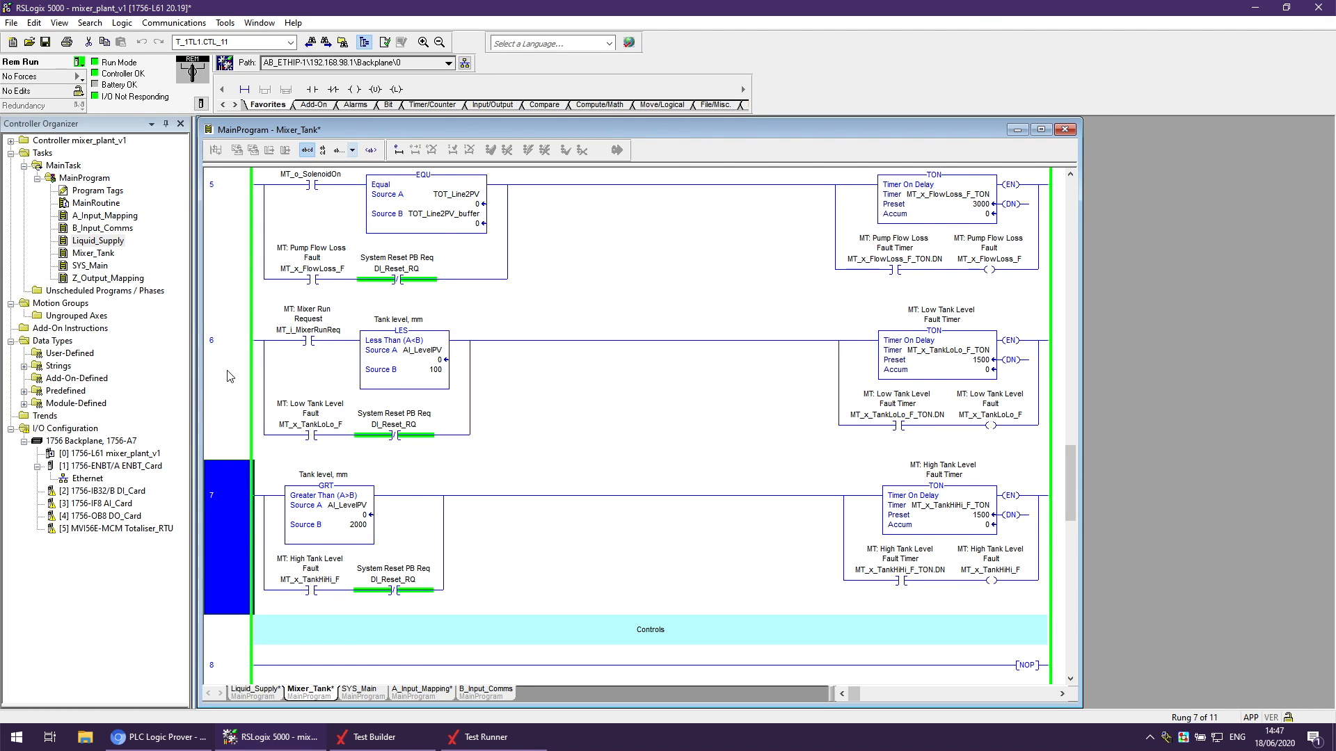
{"action": "scroll", "coordinate": [236, 392], "scroll_direction": "up", "scroll_amount": 6}
{"action": "scroll", "coordinate": [236, 392], "scroll_direction": "down", "scroll_amount": 4}
{"action": "scroll", "coordinate": [237, 391], "scroll_direction": "down", "scroll_amount": 1}
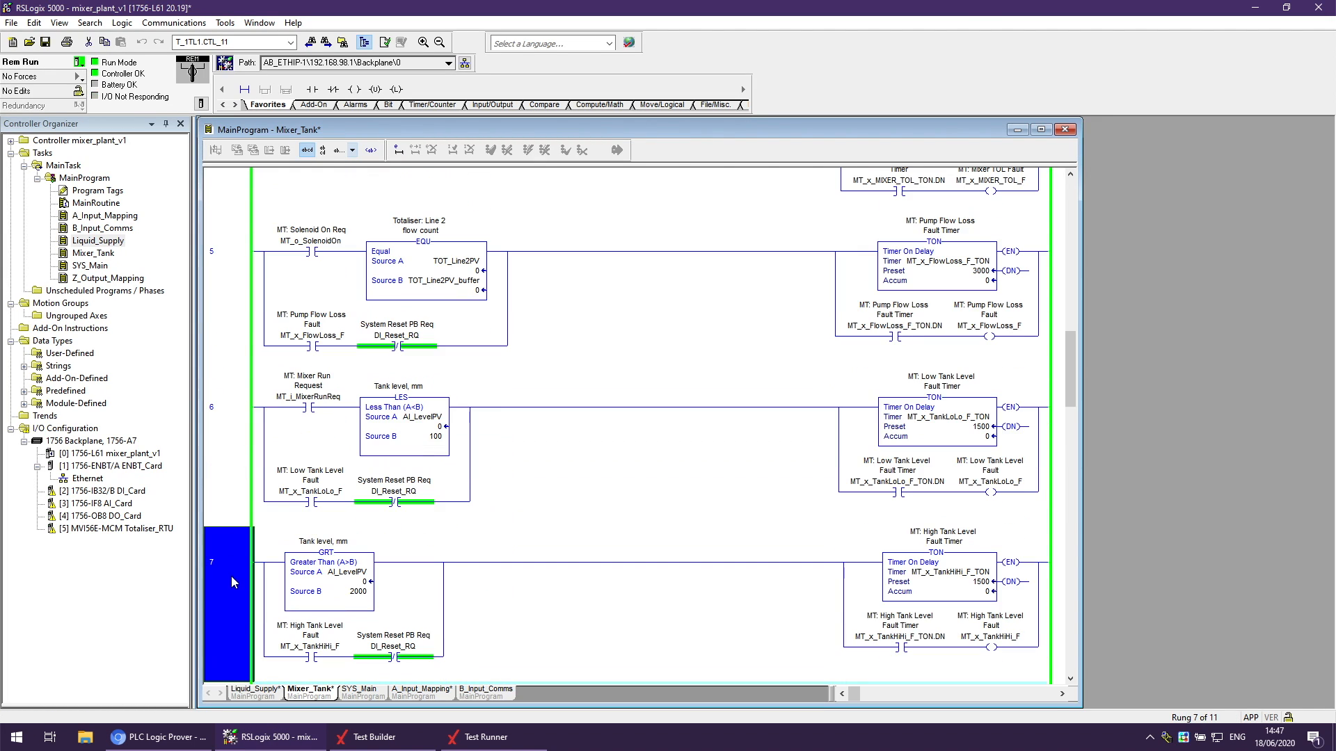
{"action": "left_click", "coordinate": [231, 456]}
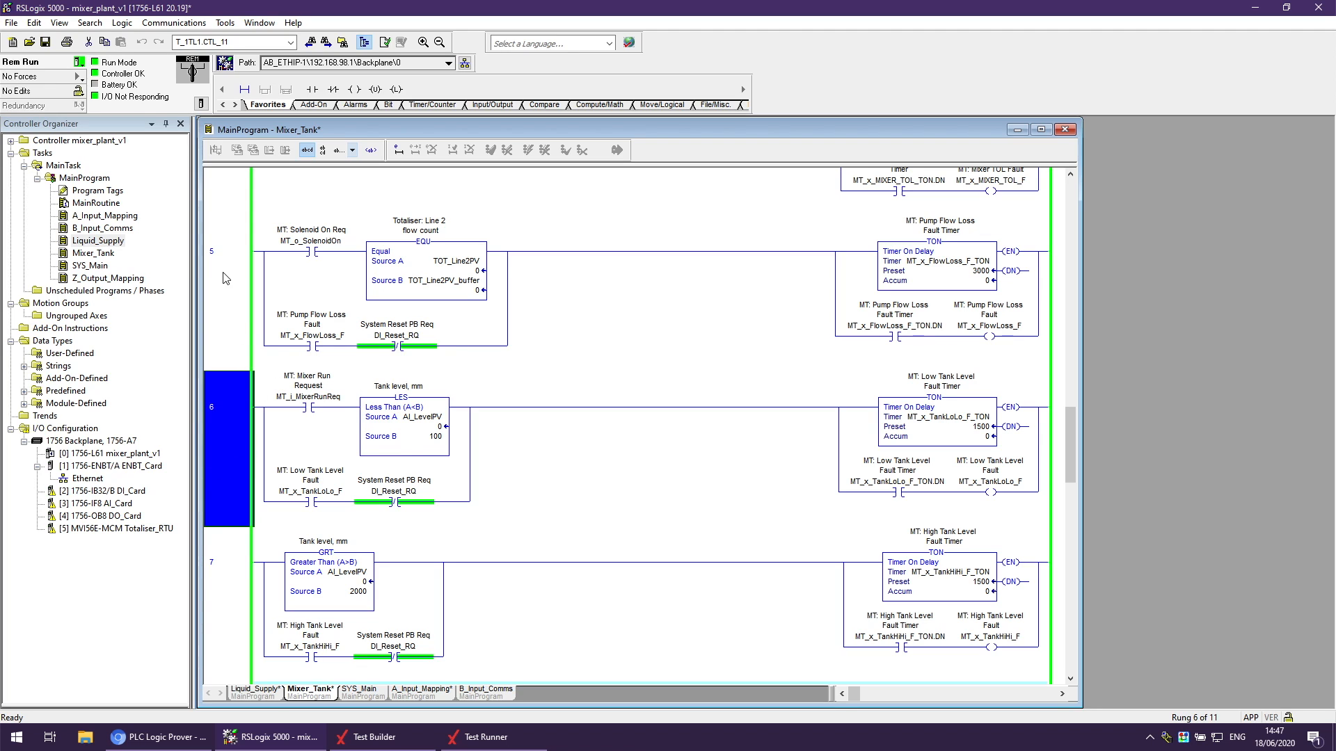
{"action": "left_click", "coordinate": [1006, 485]}
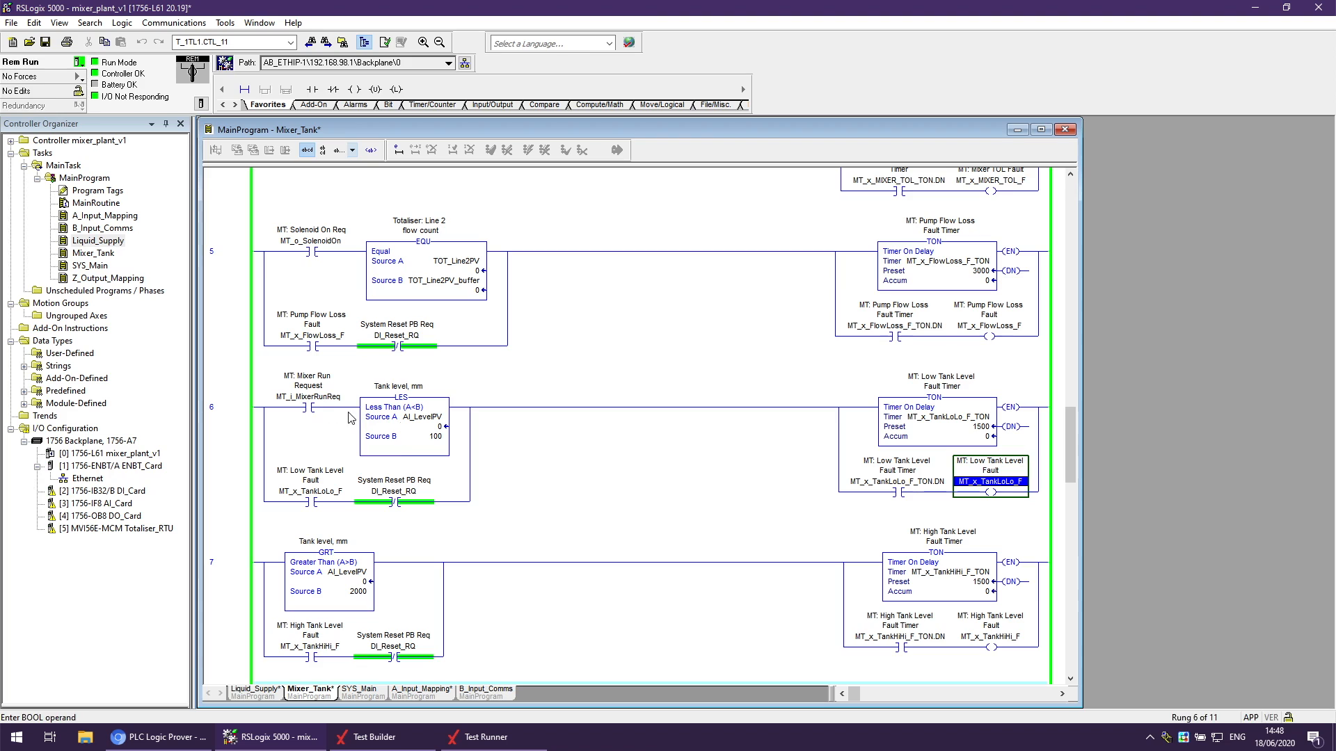
{"action": "left_click", "coordinate": [308, 398]}
{"action": "left_click", "coordinate": [426, 417]}
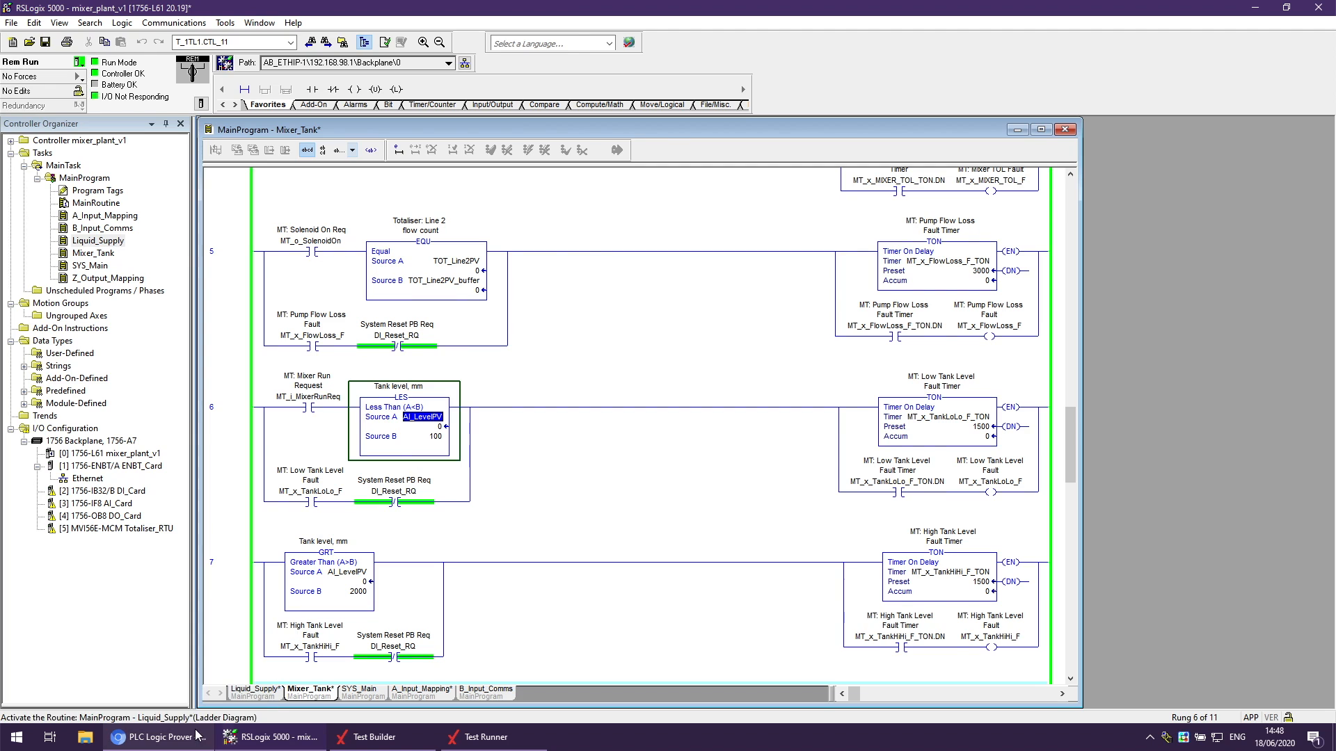
Check the Mixer Plant requirements drawing and cross-reference MT_i_MixerRunReq in RSLogix 5000 to the SYS_Main rung that drives it.
{"action": "left_click", "coordinate": [159, 736]}
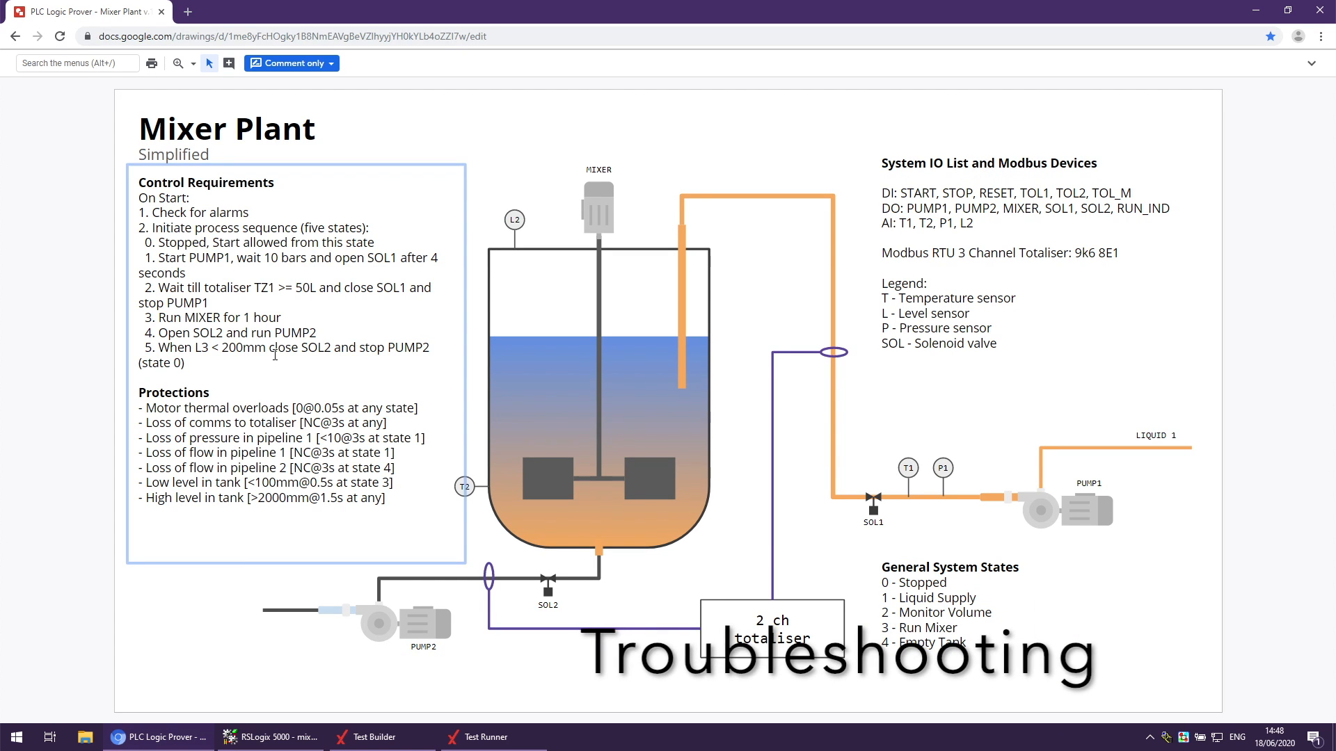
{"action": "left_click", "coordinate": [270, 736]}
{"action": "right_click", "coordinate": [322, 398]}
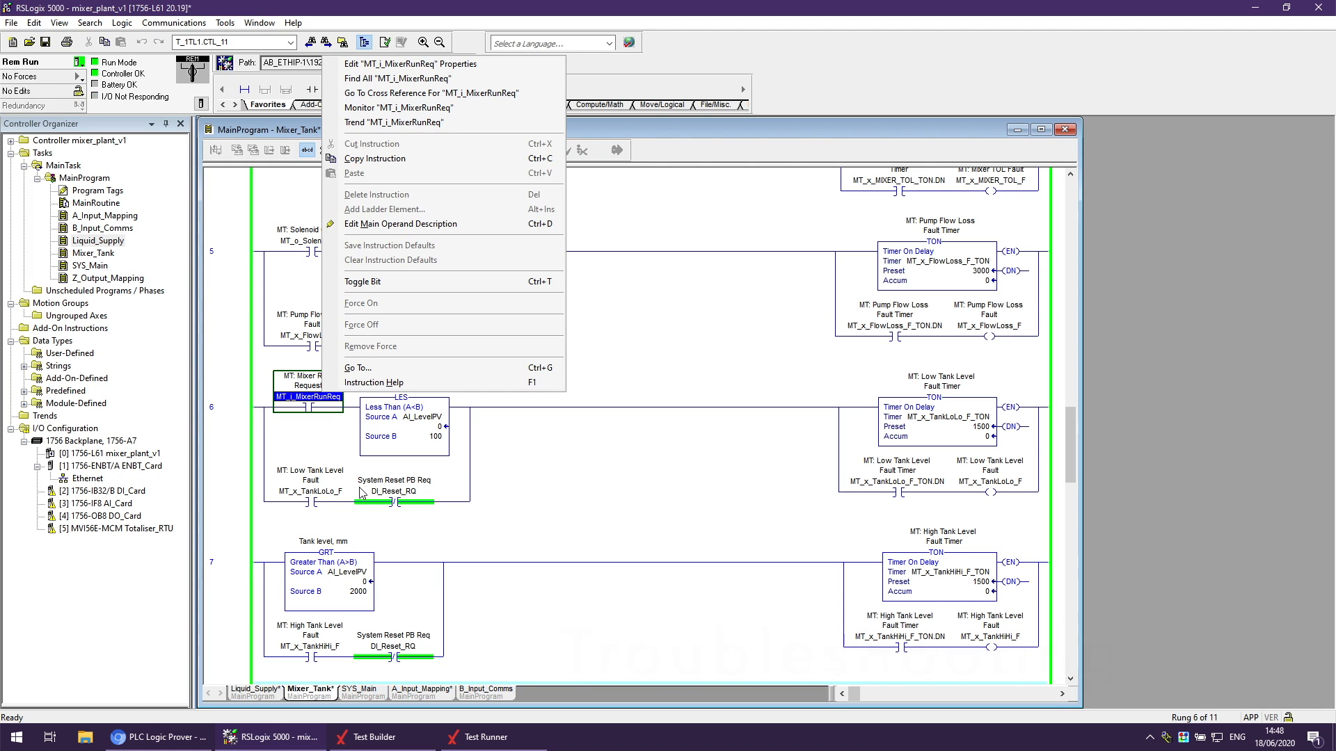
{"action": "left_click", "coordinate": [390, 95]}
{"action": "double_click", "coordinate": [506, 244]}
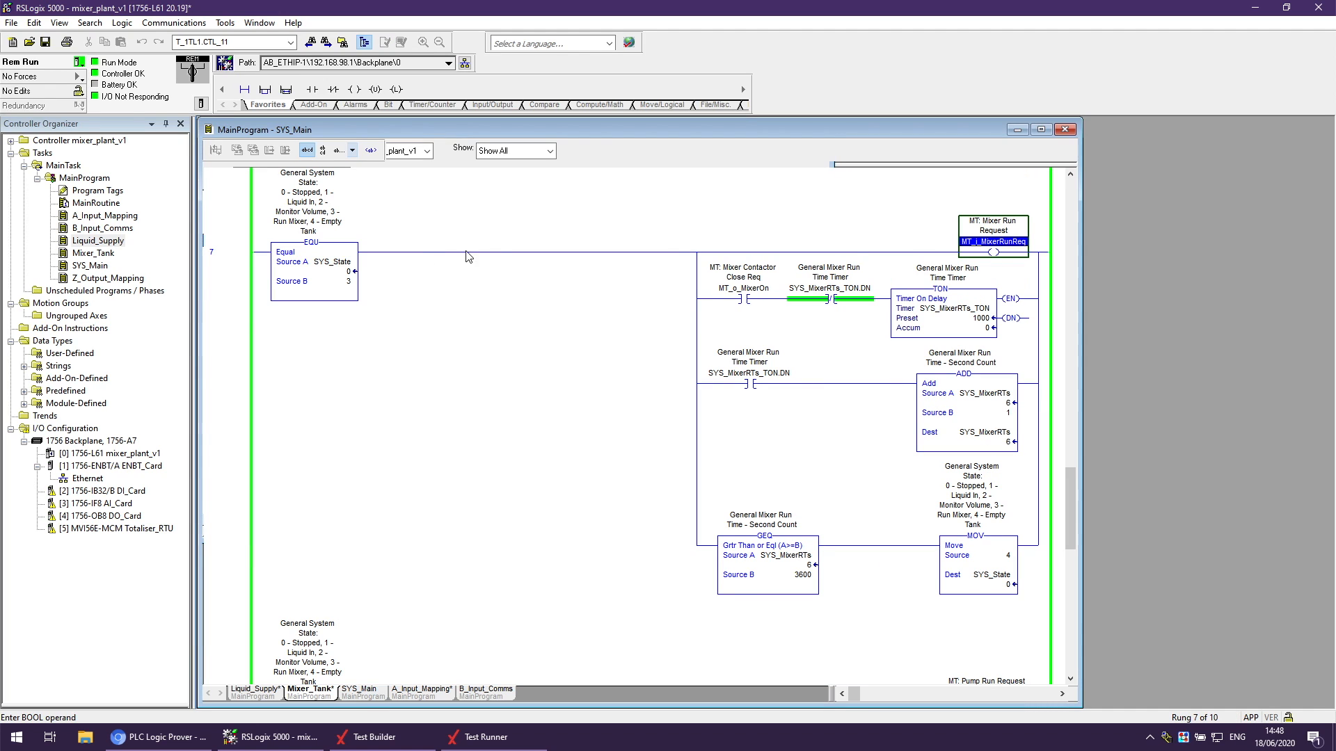
{"action": "left_click", "coordinate": [334, 263]}
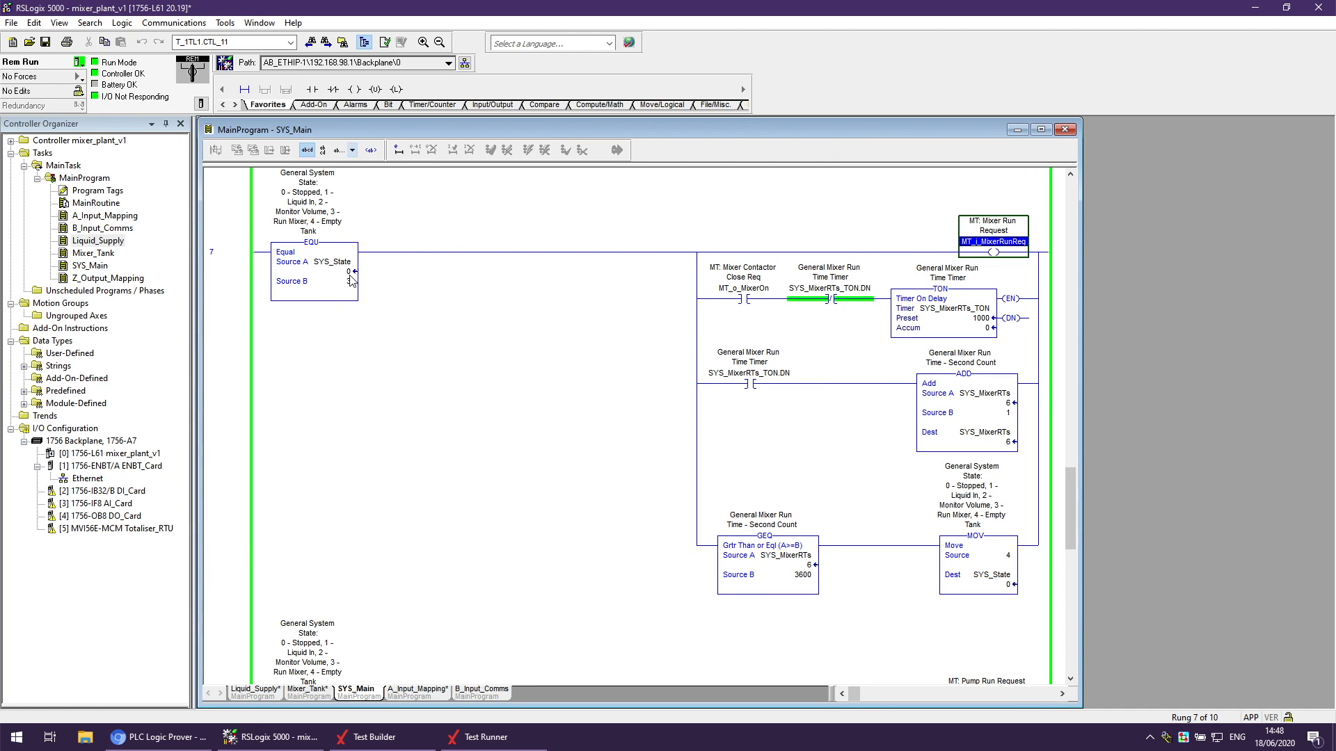
Compare the SYS_State and TOT_Line1PV conditions in SYS_Main with the Trip on Low Level inputs in Test Builder and the Test Runner log.
{"action": "left_click", "coordinate": [369, 737]}
{"action": "left_click", "coordinate": [391, 313]}
{"action": "scroll", "coordinate": [734, 289], "scroll_direction": "up", "scroll_amount": 3}
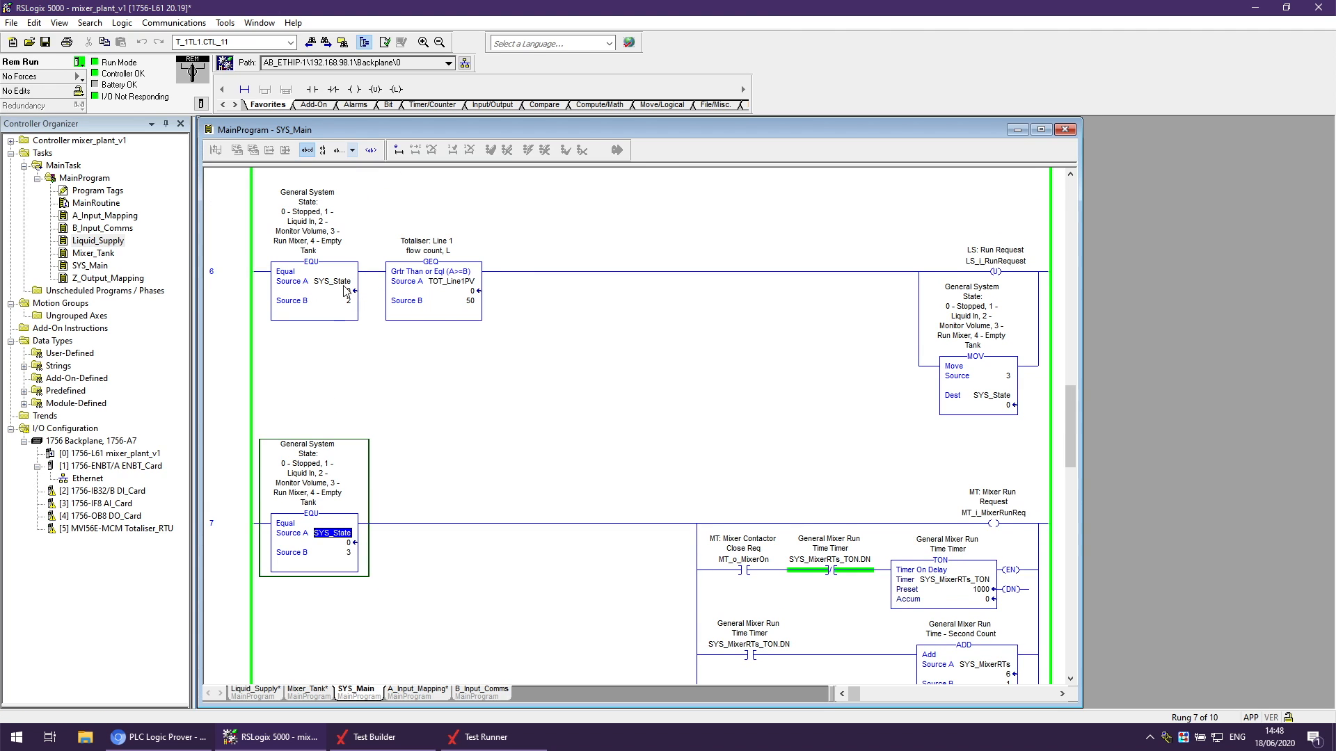
{"action": "mouse_move", "coordinate": [459, 288]}
{"action": "left_click", "coordinate": [450, 281]}
{"action": "scroll", "coordinate": [768, 476], "scroll_direction": "down", "scroll_amount": 2}
{"action": "left_click", "coordinate": [374, 737]}
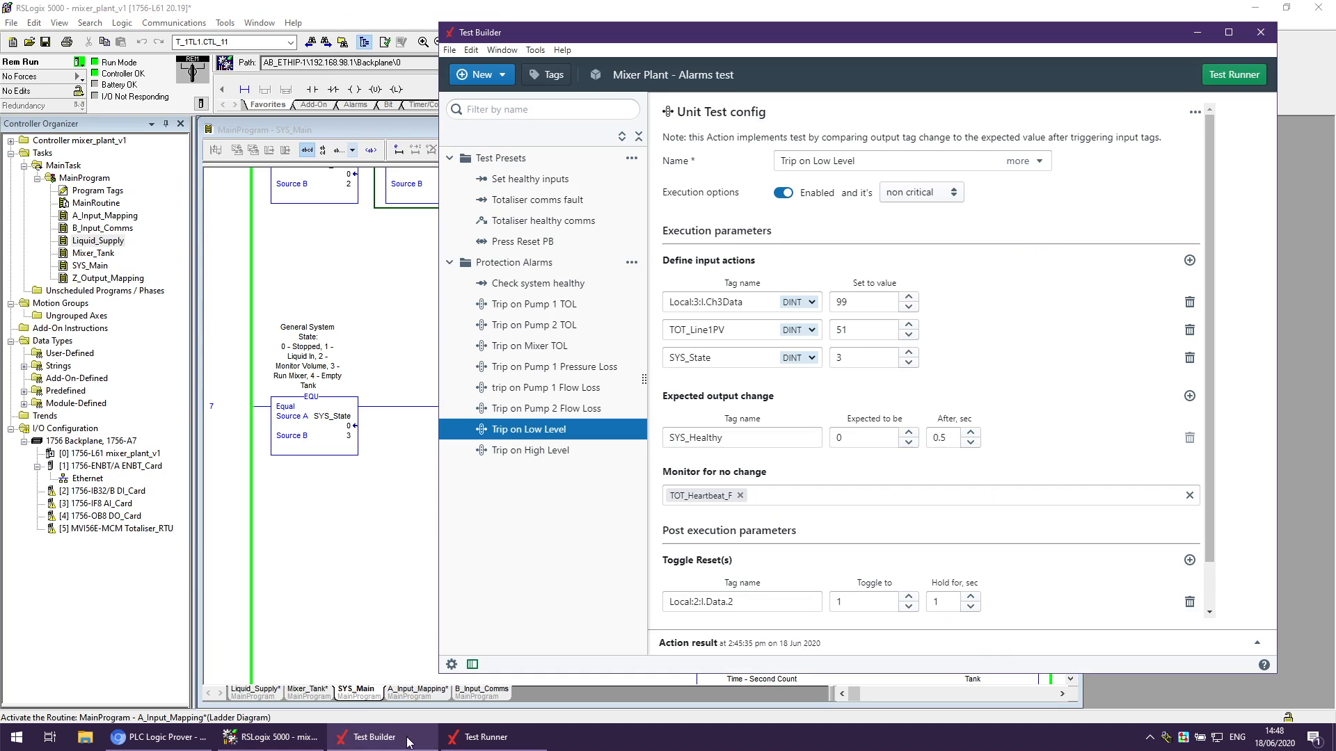
{"action": "left_click", "coordinate": [486, 736]}
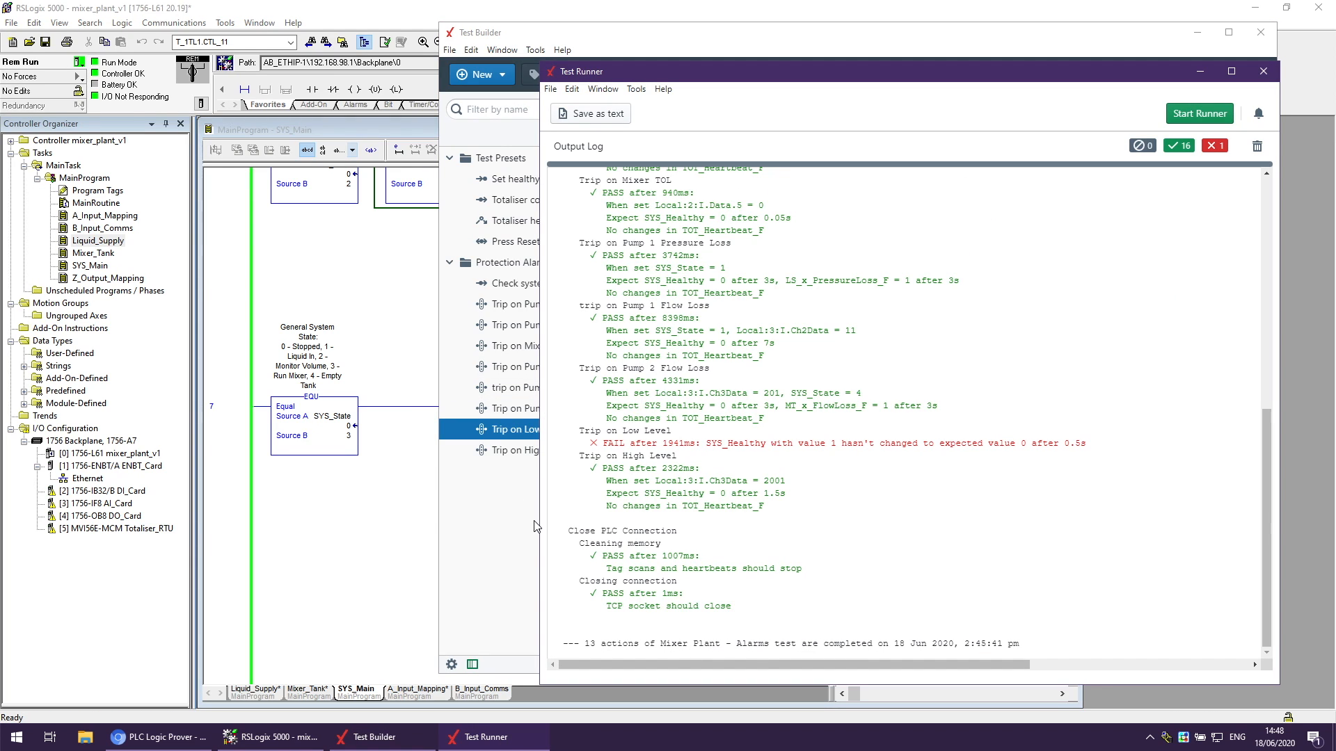
Compare the AI_LevelPV condition and mixer run contact on the Mixer_Tank low level rung with the Trip on Low Level settings.
{"action": "left_click", "coordinate": [268, 736]}
{"action": "left_click", "coordinate": [319, 696]}
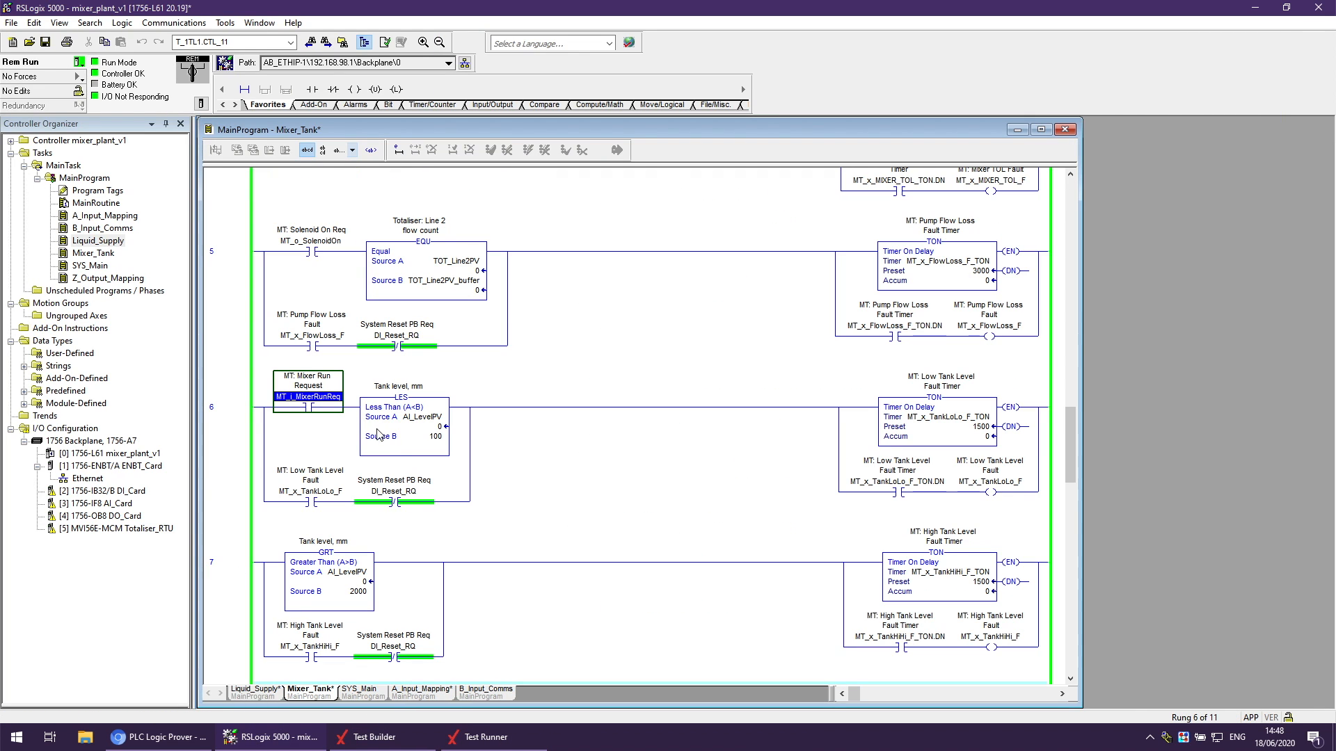
{"action": "left_click", "coordinate": [426, 427]}
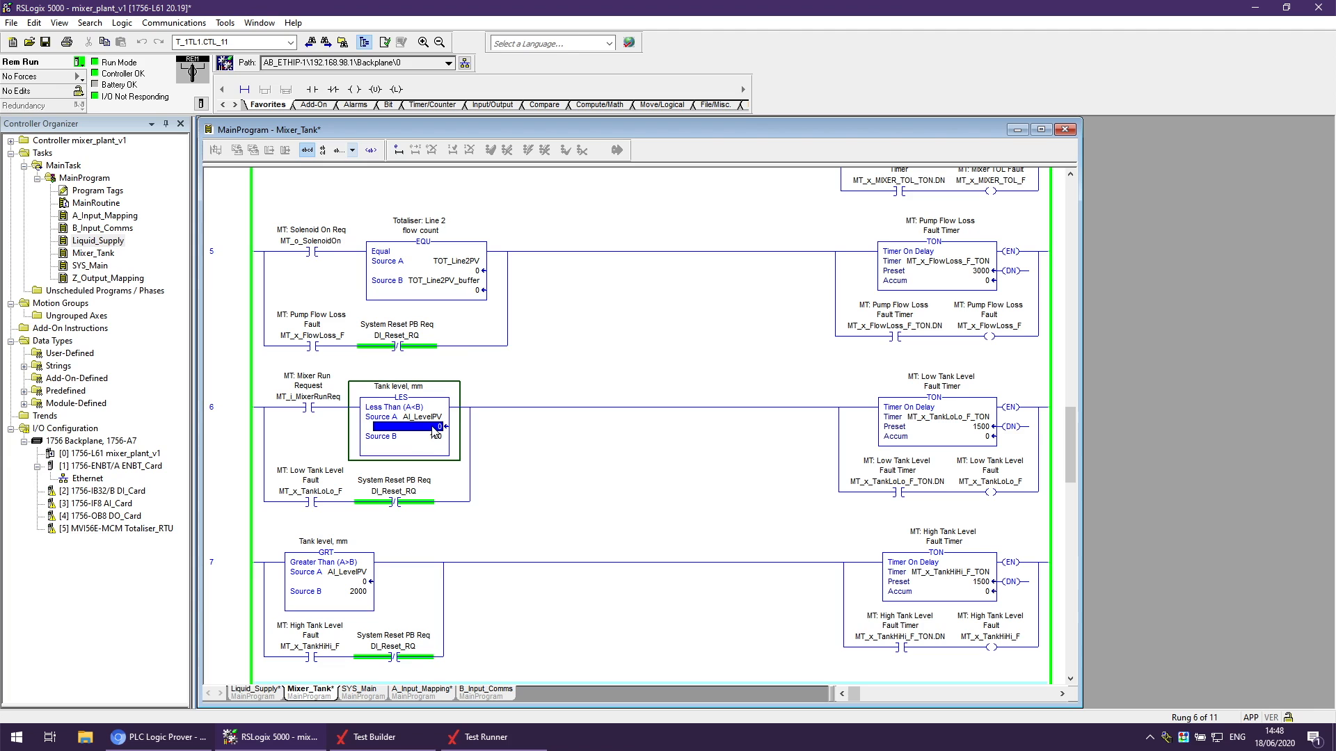
{"action": "left_click", "coordinate": [367, 737]}
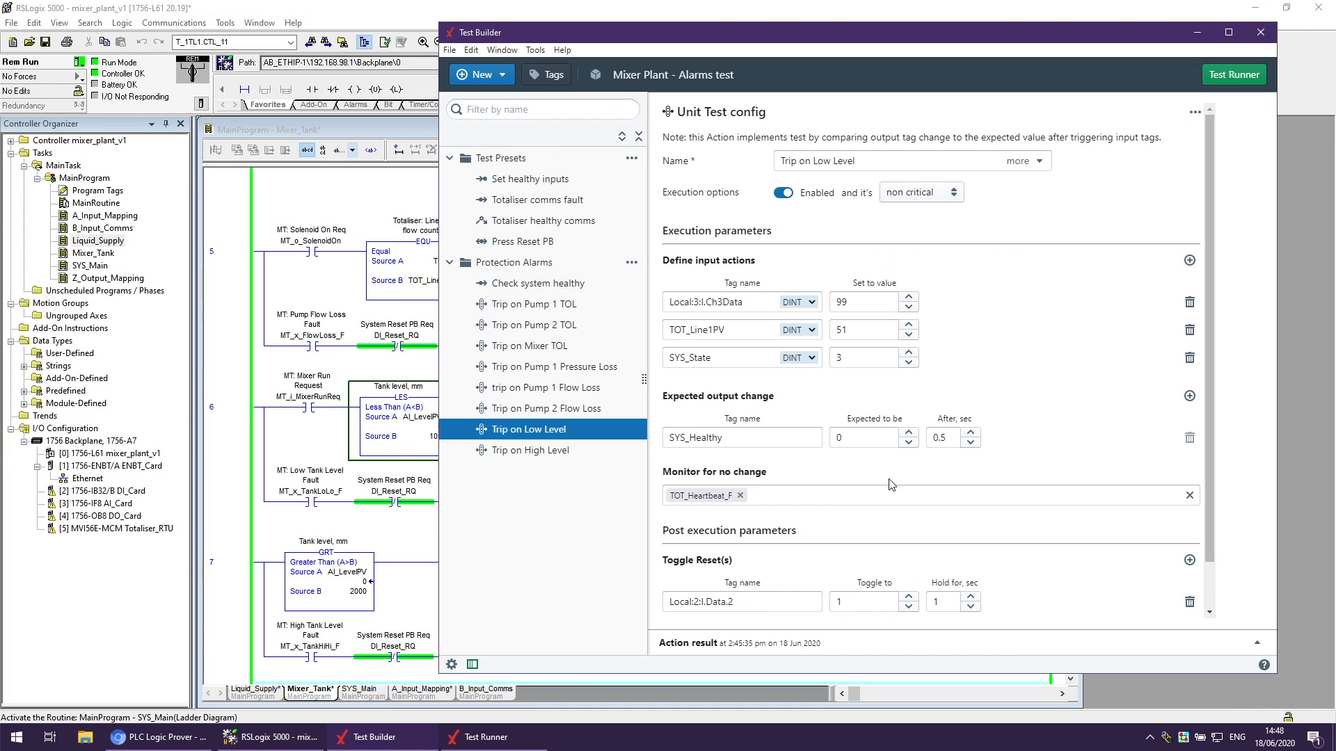
{"action": "left_click", "coordinate": [308, 397]}
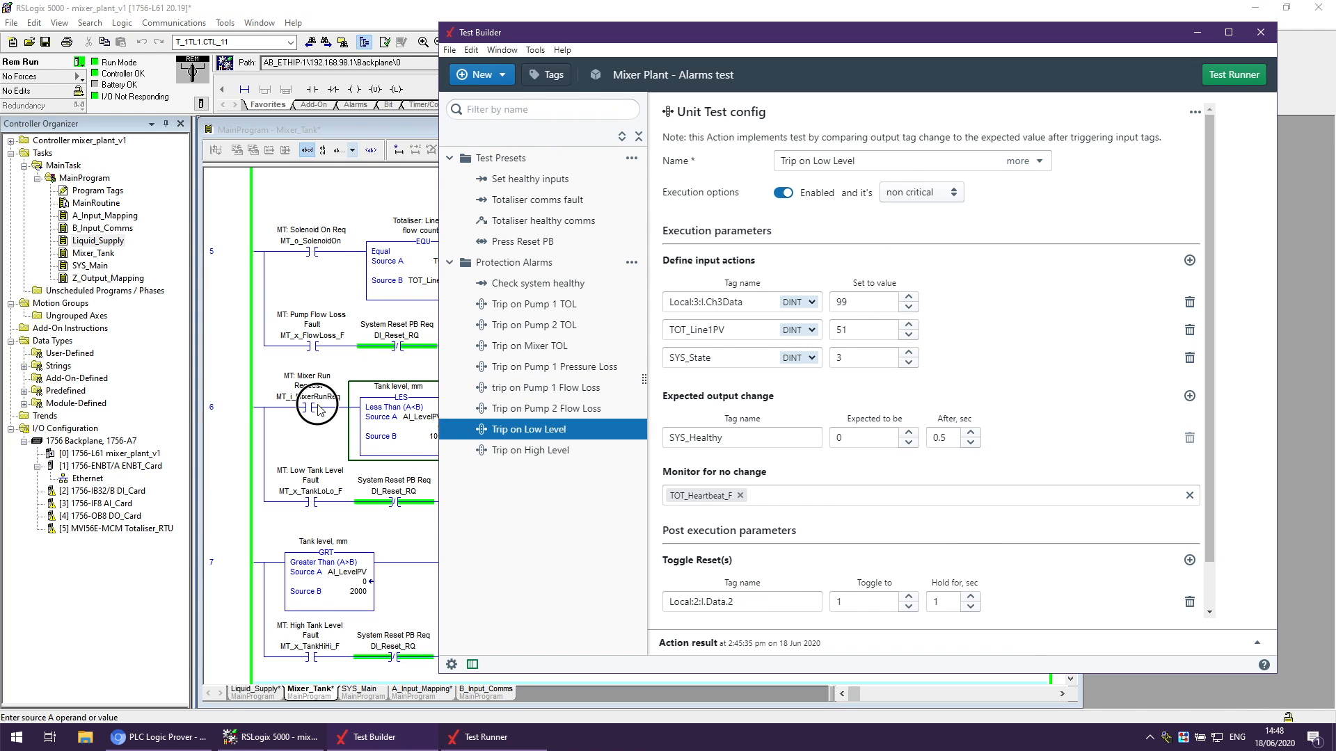
{"action": "left_click", "coordinate": [367, 737]}
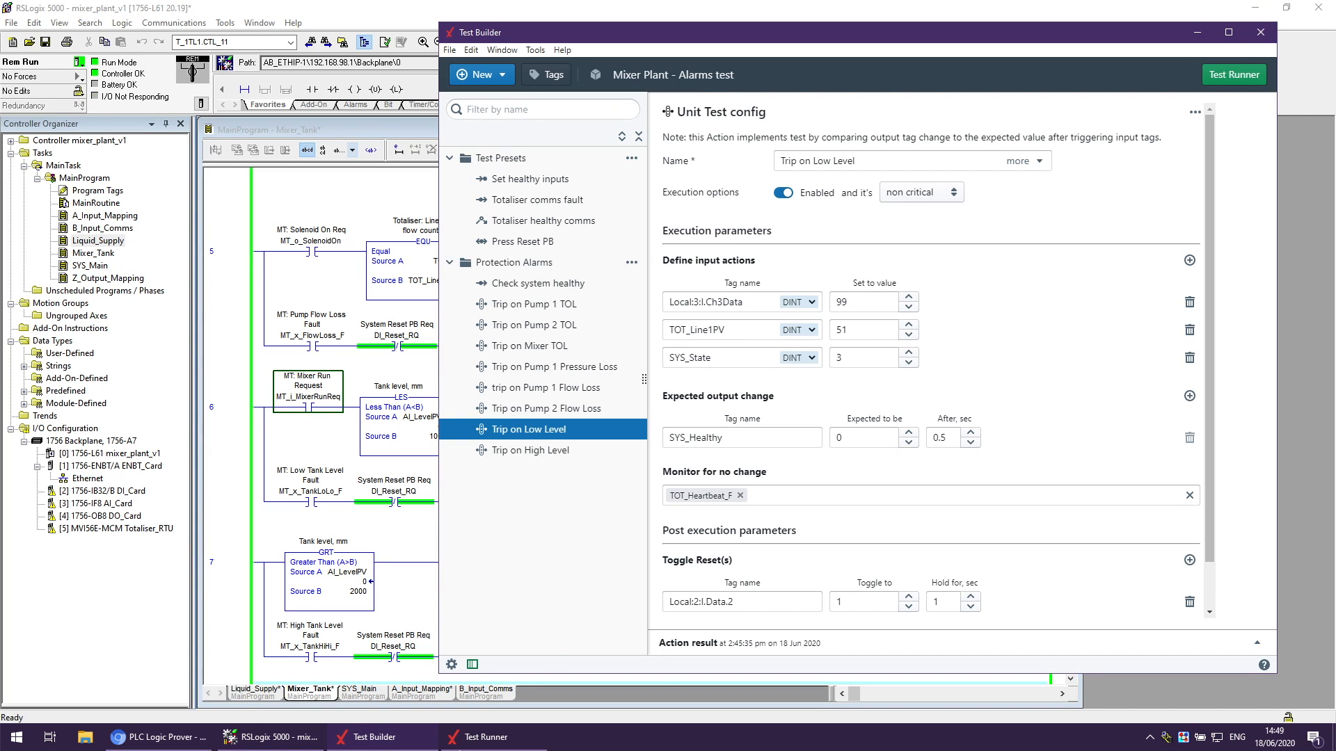
Rerun the Mixer Plant alarms test in Test Runner while watching the low tank level fault rung in RSLogix 5000.
{"action": "left_click", "coordinate": [480, 737]}
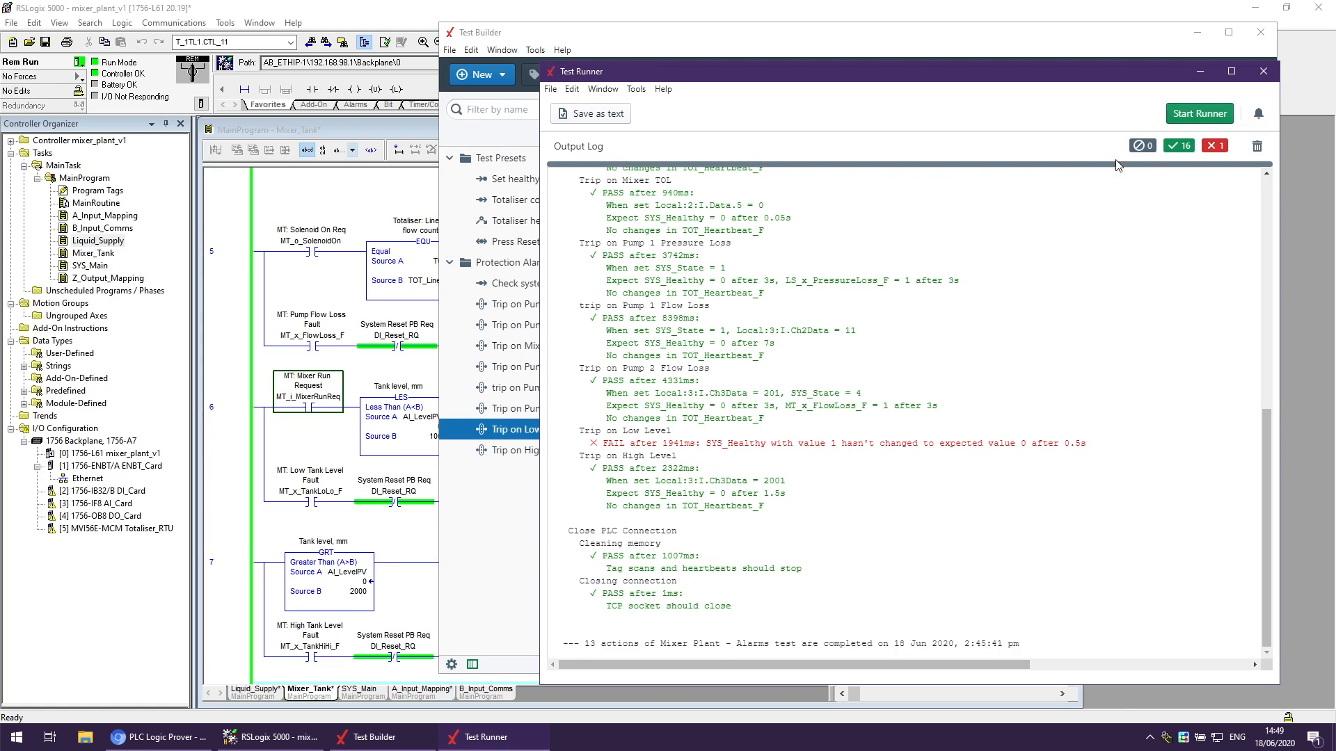
{"action": "left_click", "coordinate": [1210, 126]}
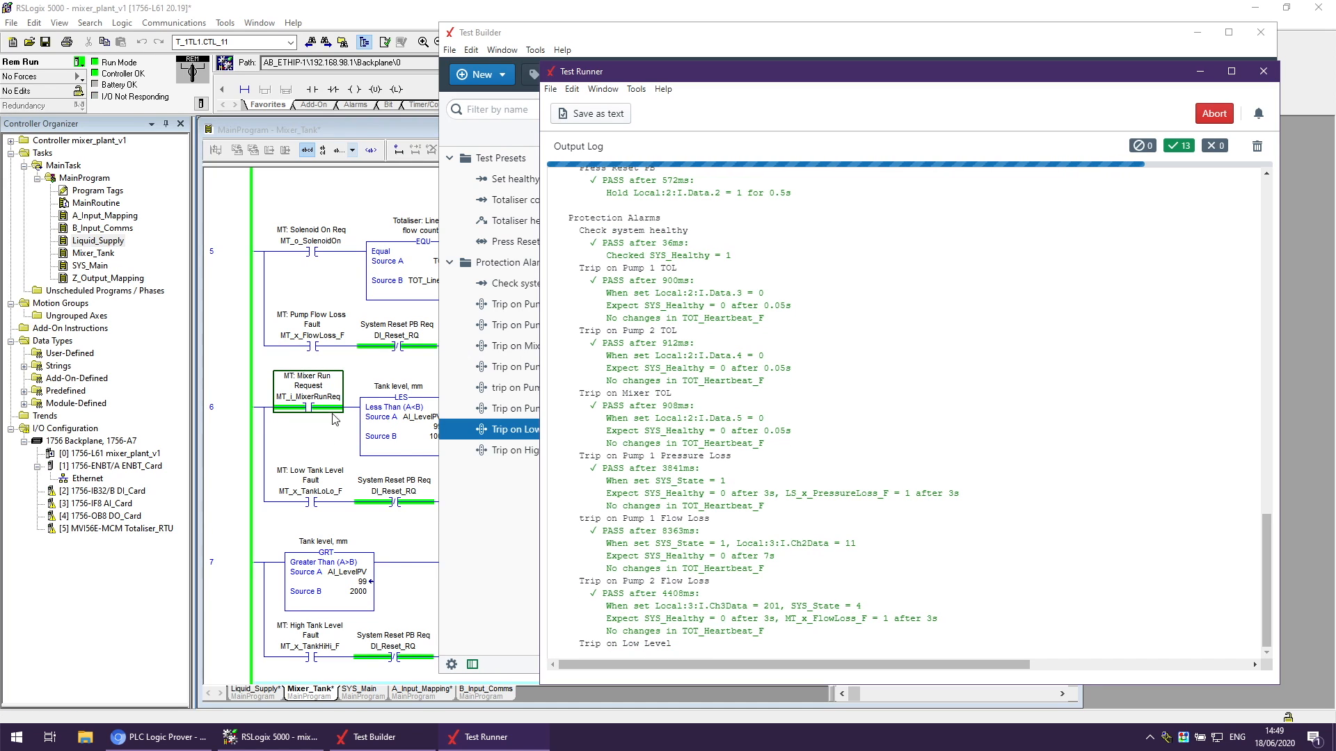
{"action": "left_click", "coordinate": [409, 449]}
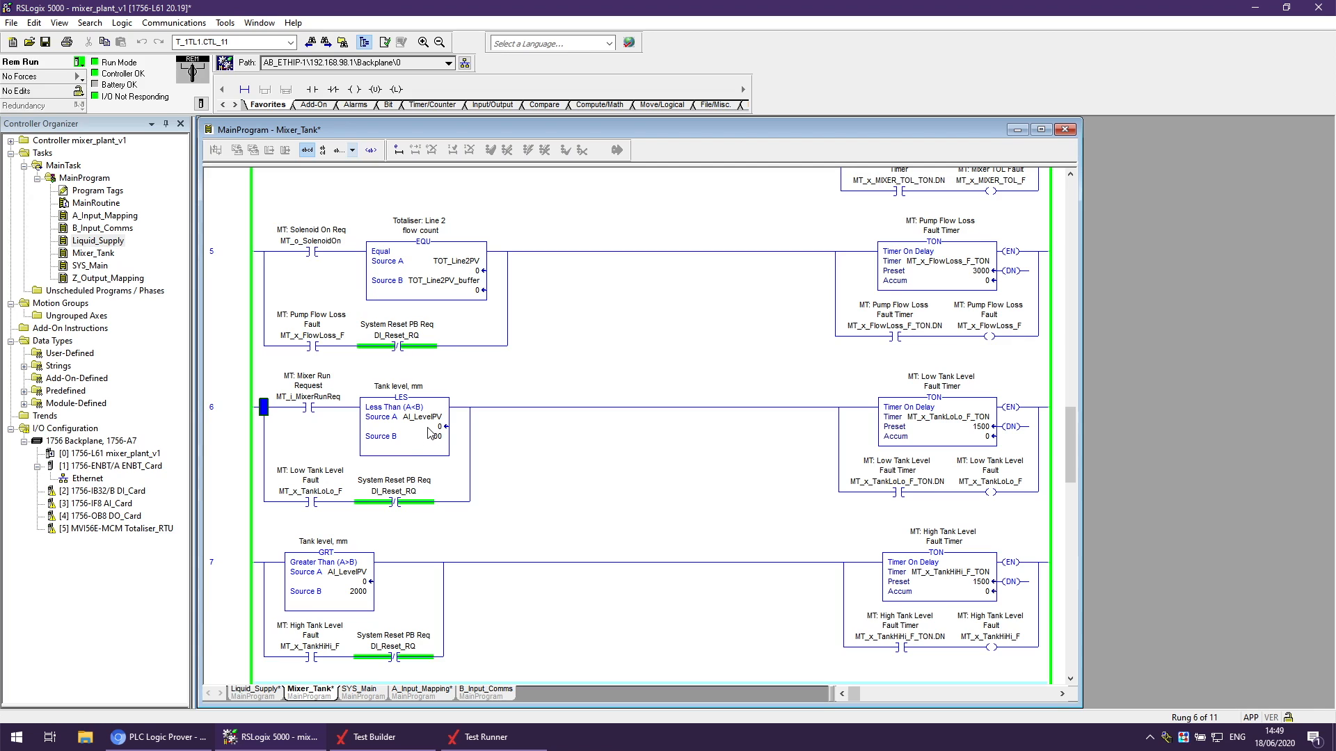
Compare the preset of the low tank level fault timer with the Trip on Low Level delay and the protection requirements in the drawing.
{"action": "left_click", "coordinate": [973, 417]}
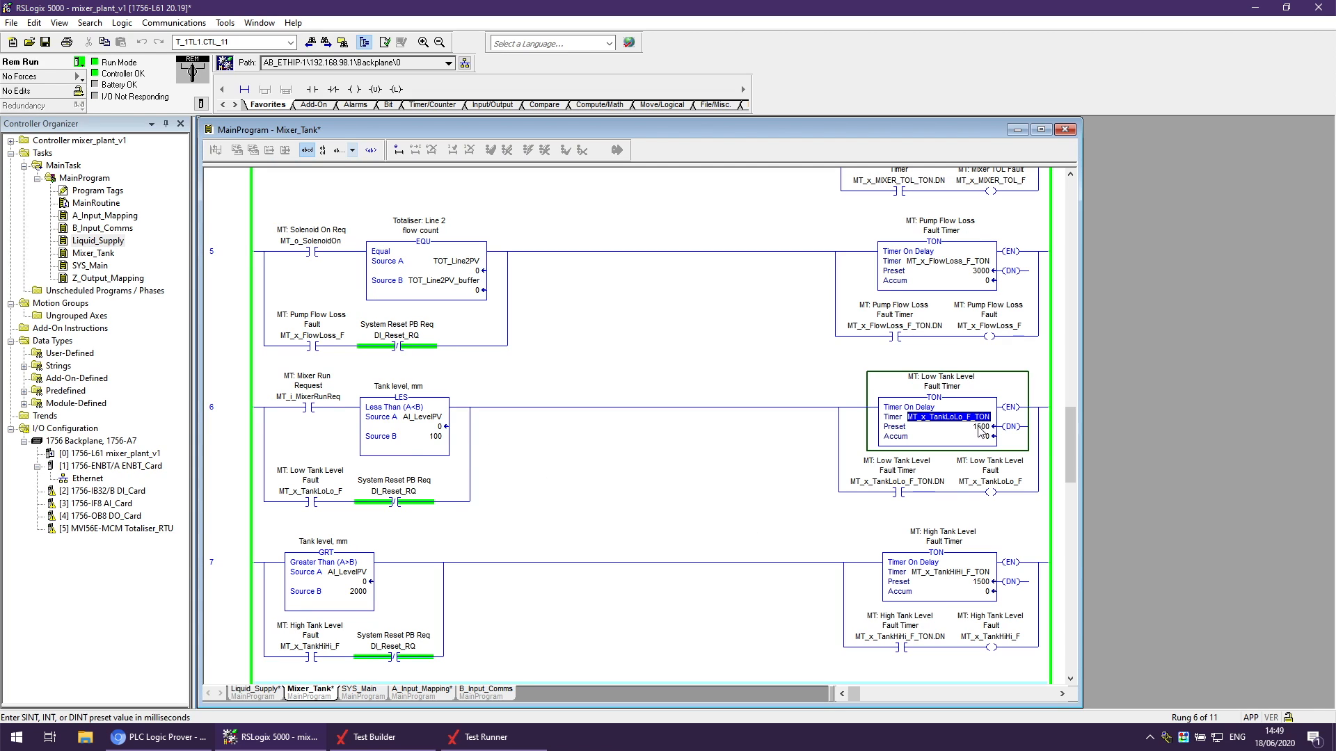
{"action": "left_click", "coordinate": [981, 427]}
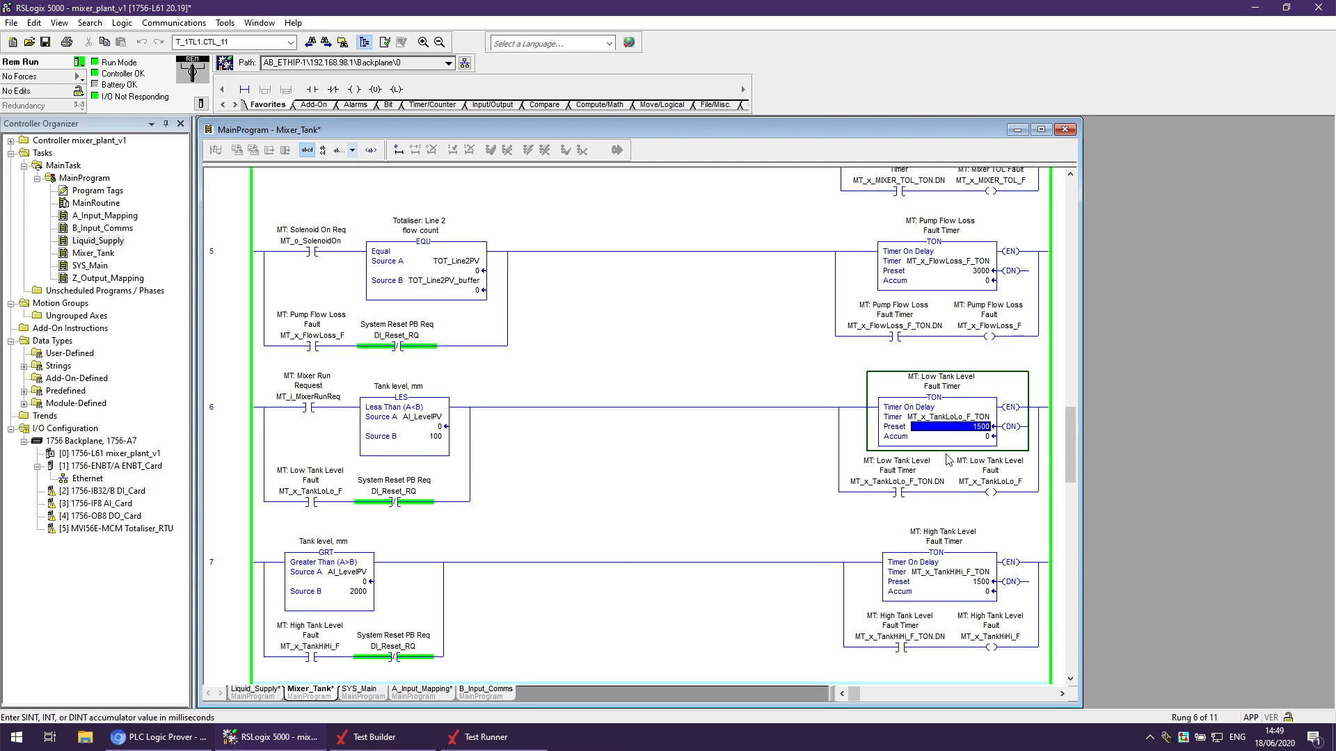
{"action": "left_click", "coordinate": [367, 737]}
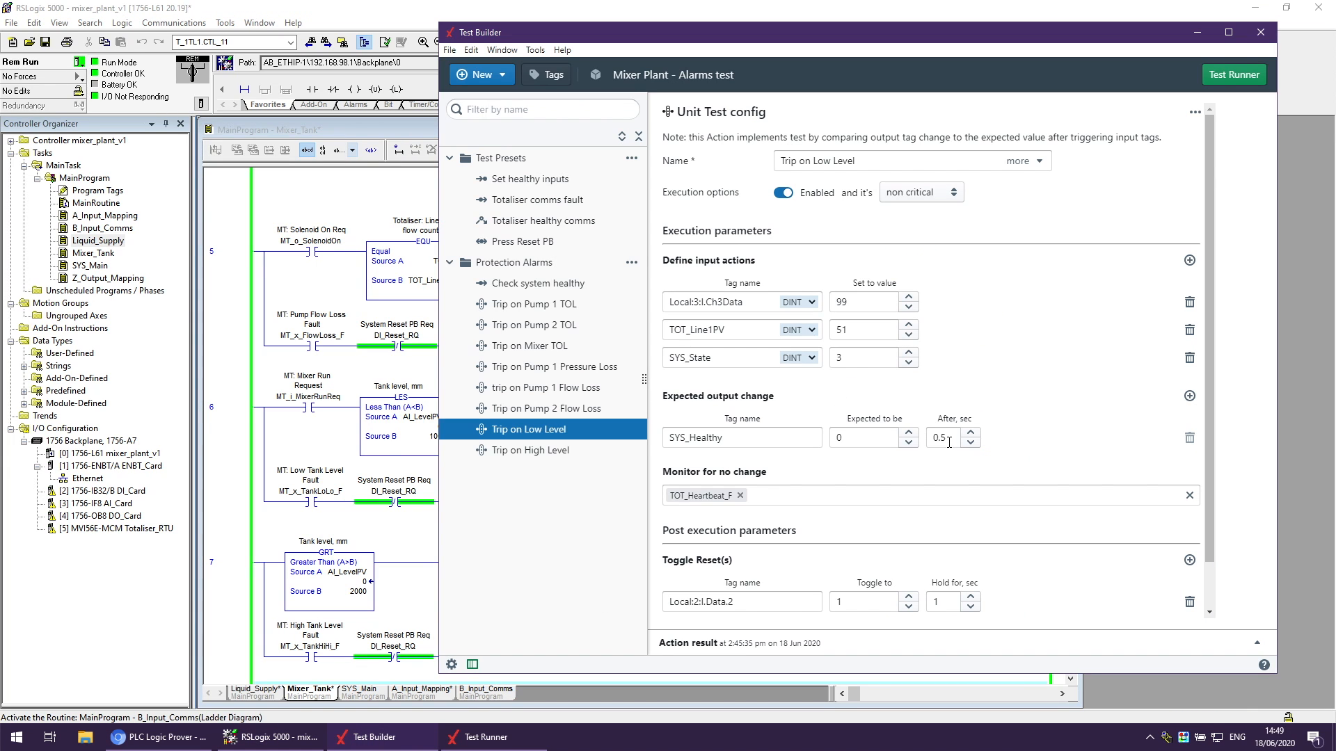
{"action": "left_click", "coordinate": [379, 478]}
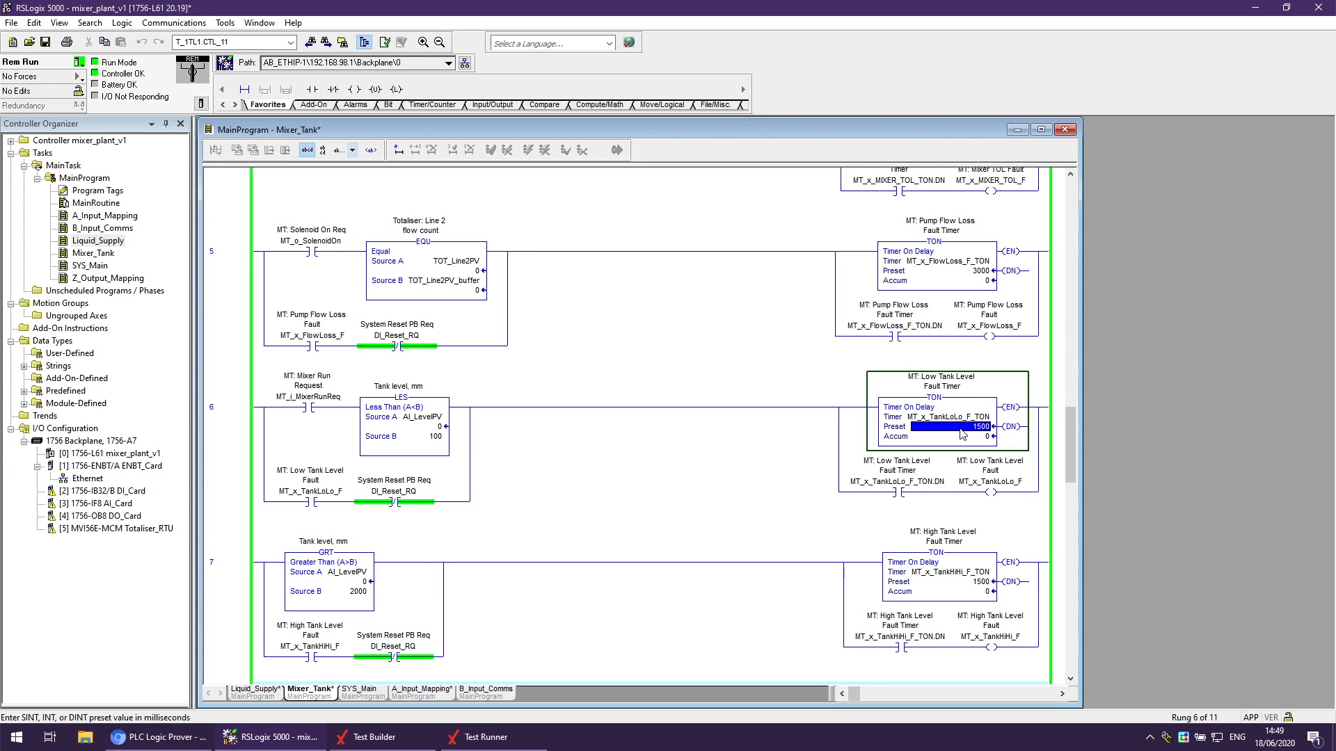
{"action": "left_click", "coordinate": [378, 739]}
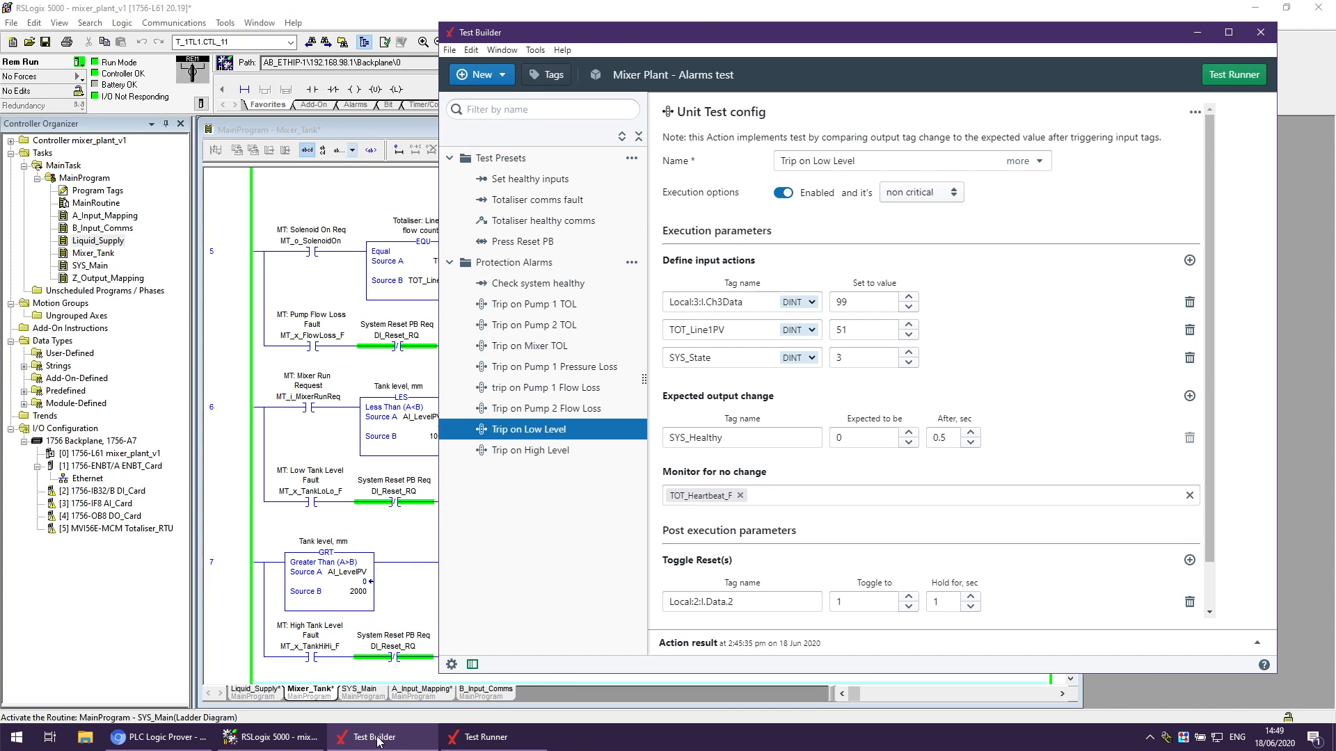
{"action": "left_click", "coordinate": [182, 739]}
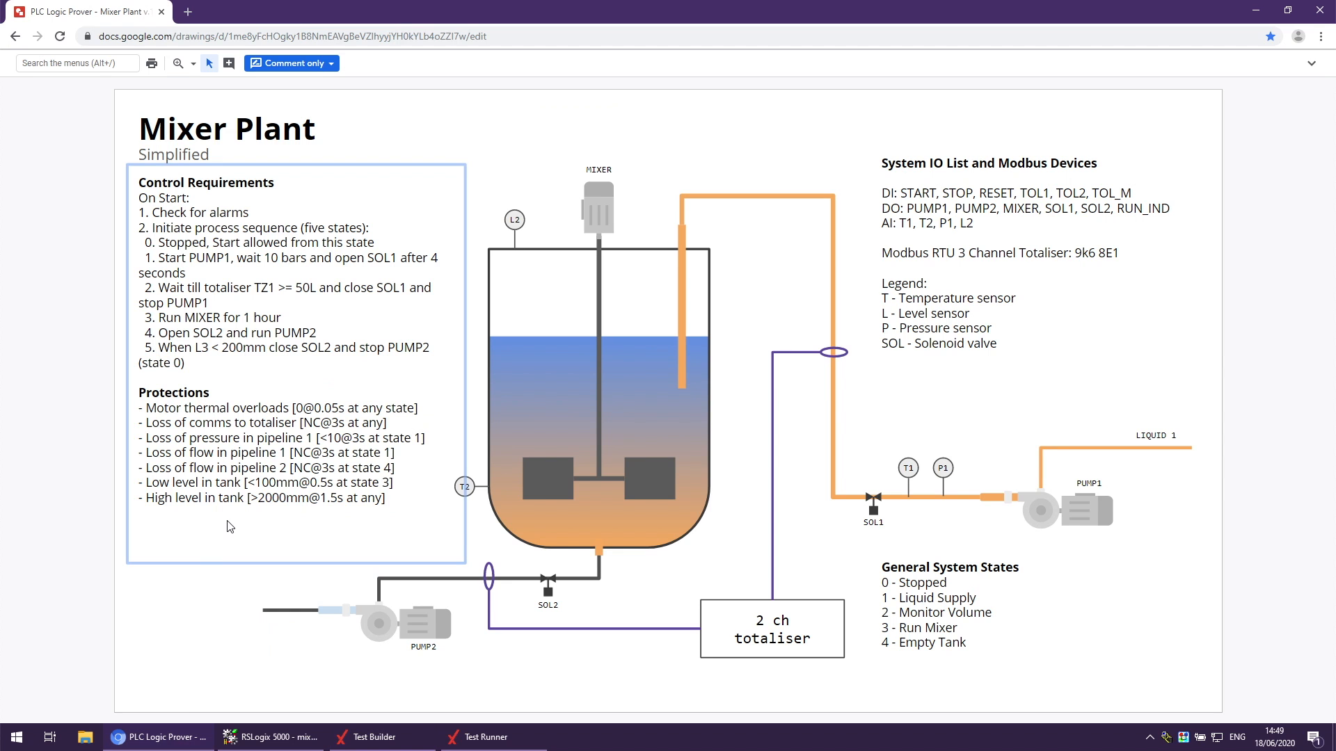
Set the preset of the MT_x_TankLoLo_F_TON timer to 500 in the Mixer_Tank routine in RSLogix 5000.
{"action": "left_click", "coordinate": [293, 740]}
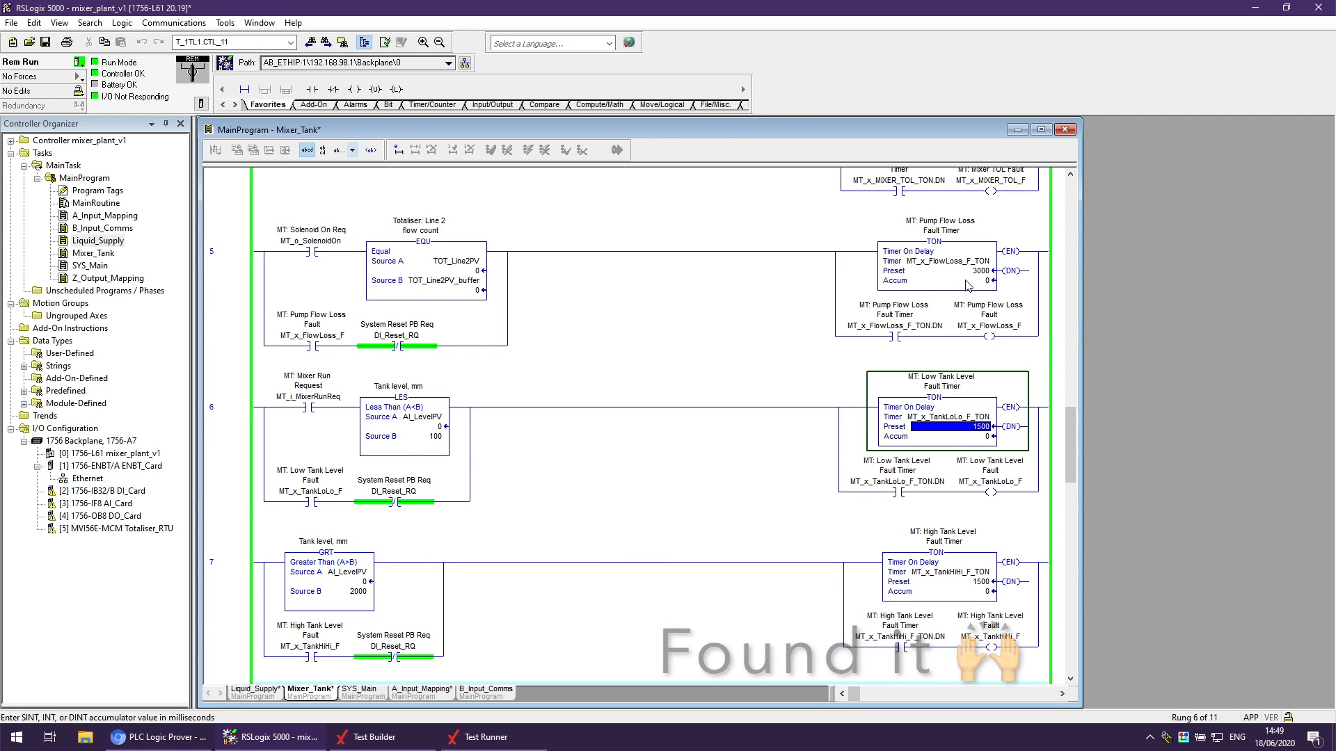
{"action": "key", "text": "Down"}
{"action": "left_click", "coordinate": [971, 417]}
{"action": "left_click", "coordinate": [965, 426]}
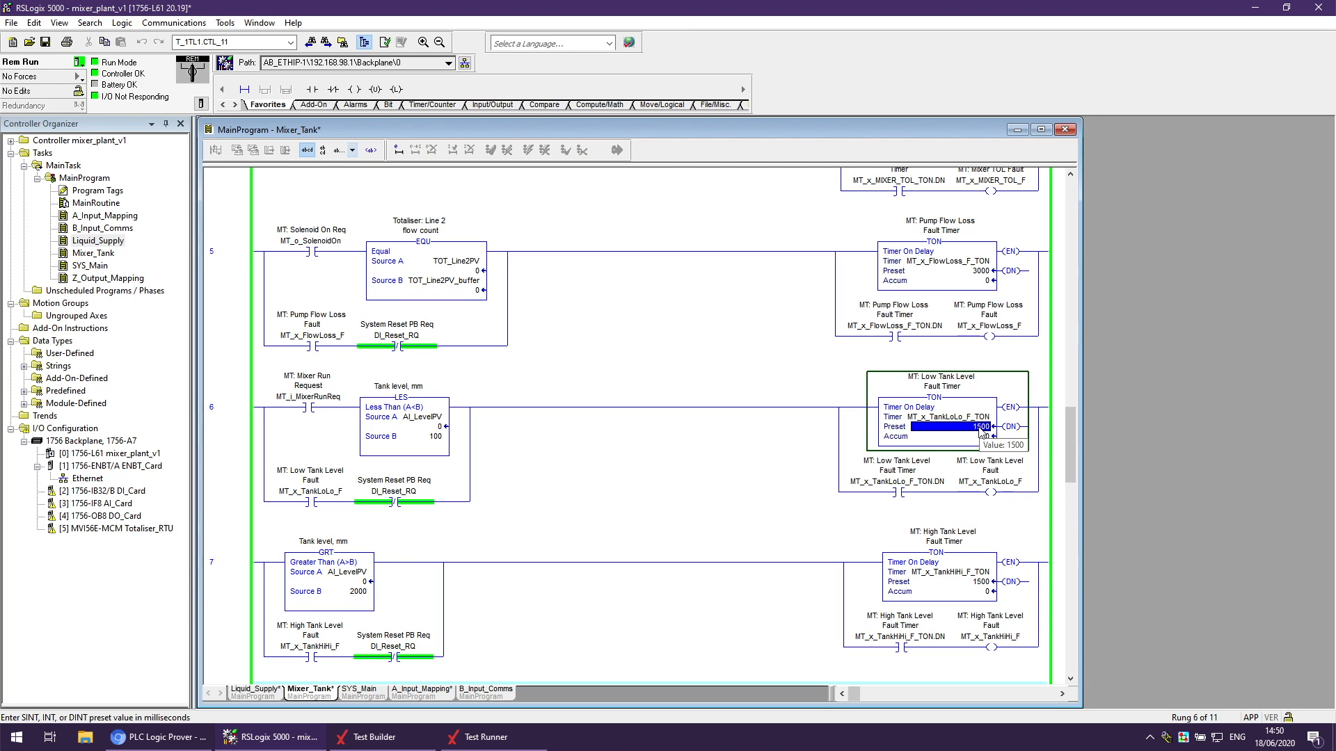
{"action": "double_click", "coordinate": [977, 430]}
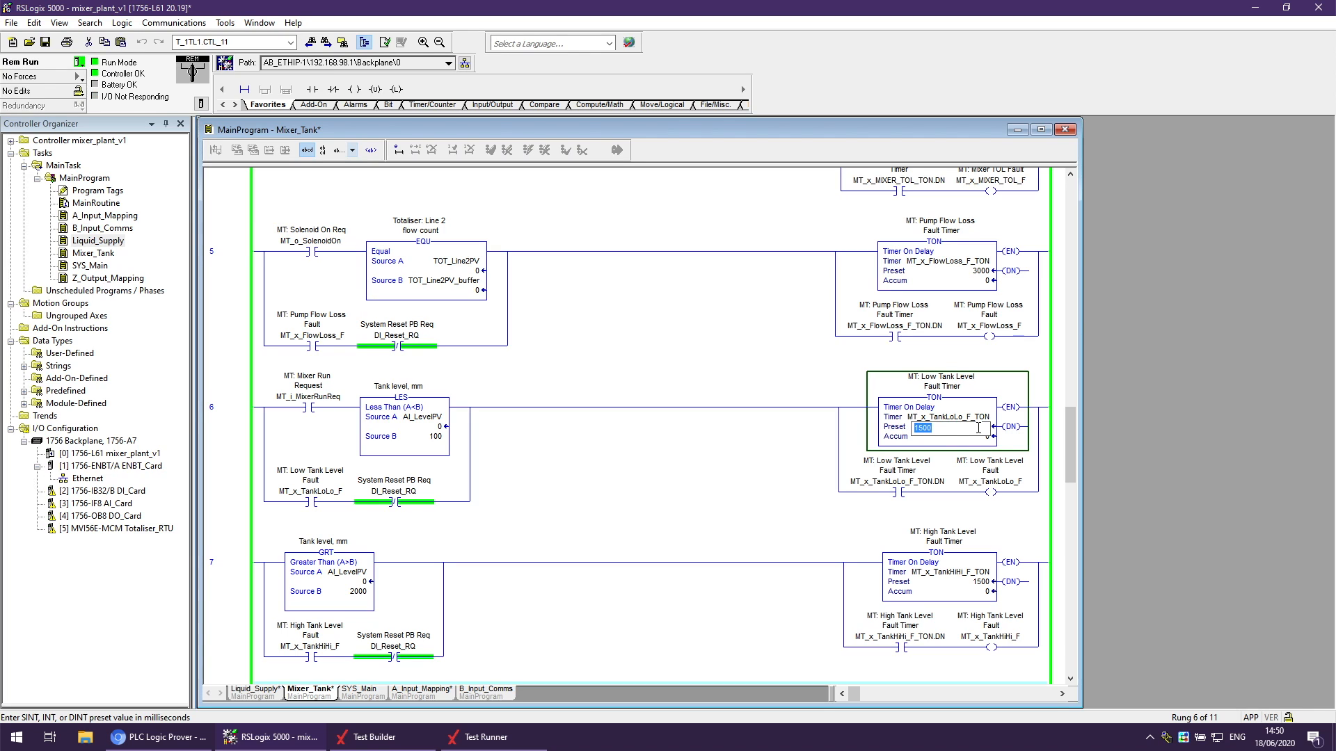
{"action": "type", "text": "500"}
{"action": "key", "text": "Return"}
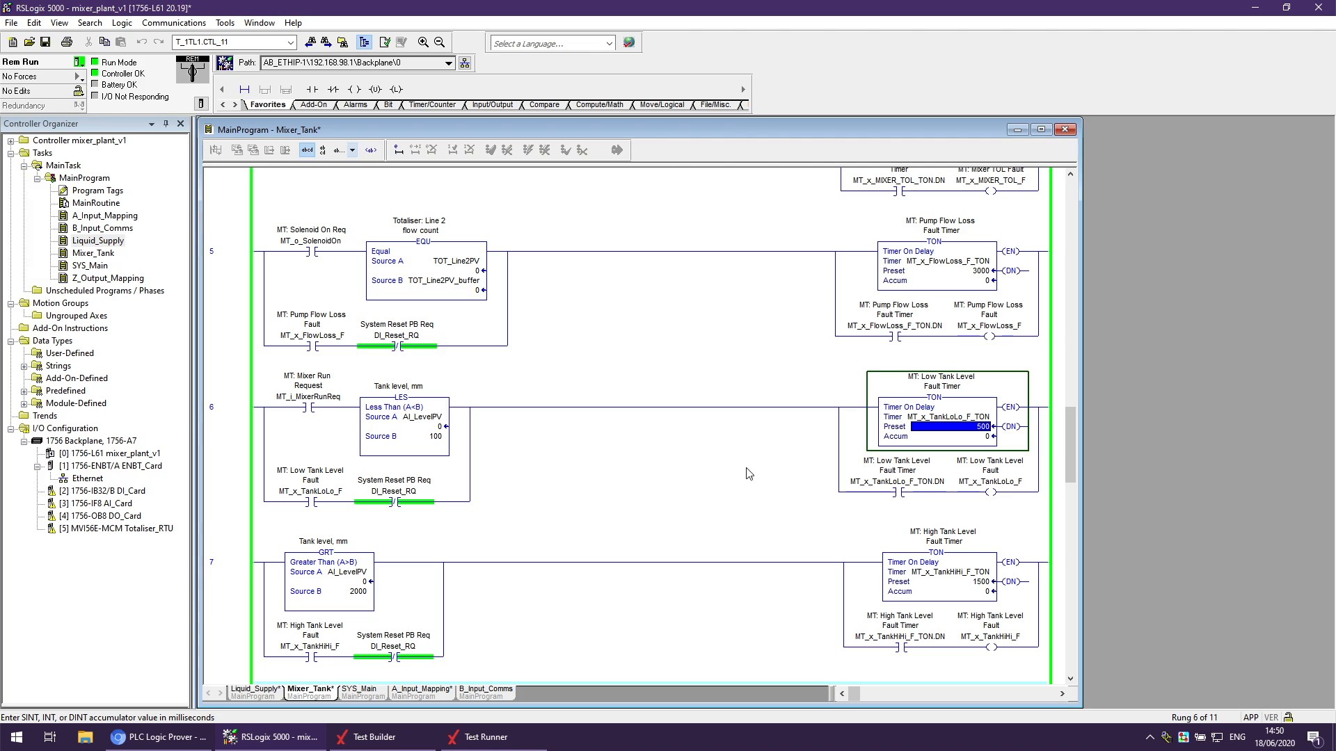
{"action": "left_click", "coordinate": [680, 469]}
Recheck the low level requirement and Trip on Low Level settings, and rerun the whole Mixer Plant alarms test in Test Runner.
{"action": "left_click", "coordinate": [158, 736]}
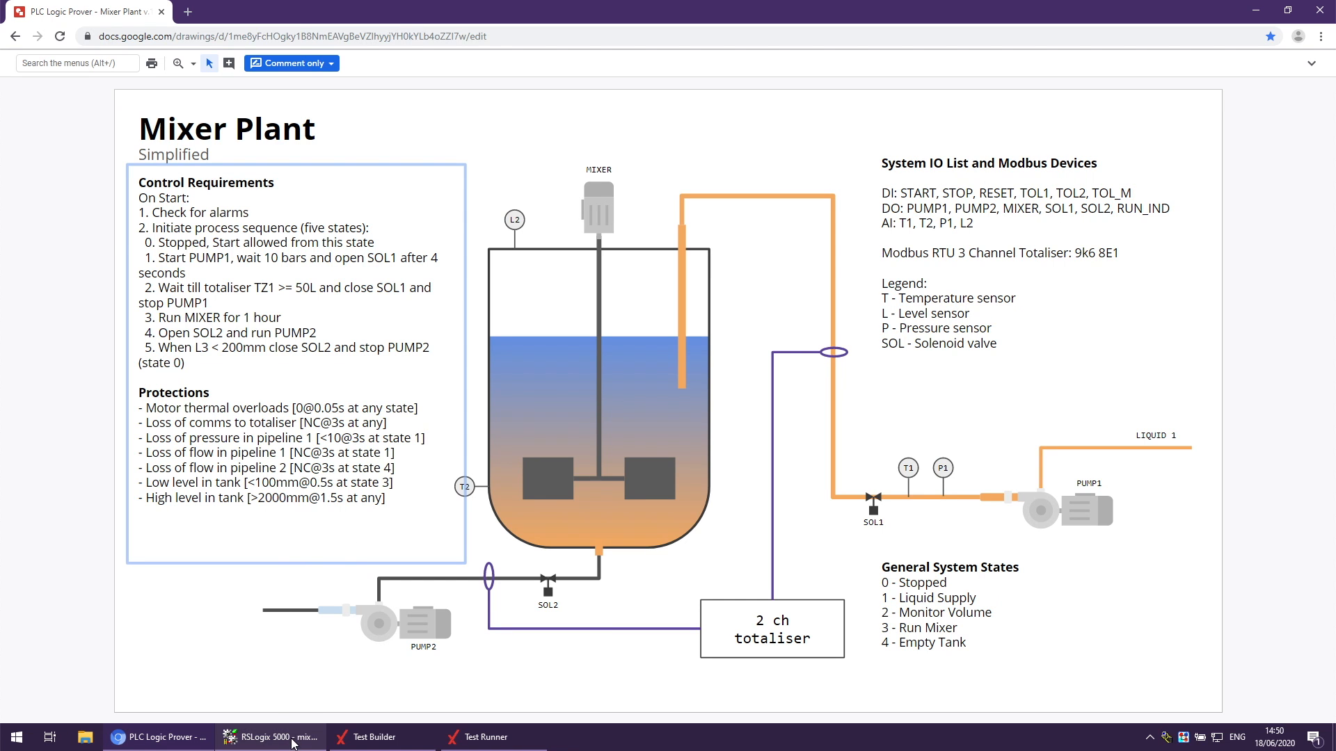
{"action": "left_click", "coordinate": [298, 736]}
{"action": "mouse_move", "coordinate": [370, 741]}
{"action": "left_click", "coordinate": [370, 741]}
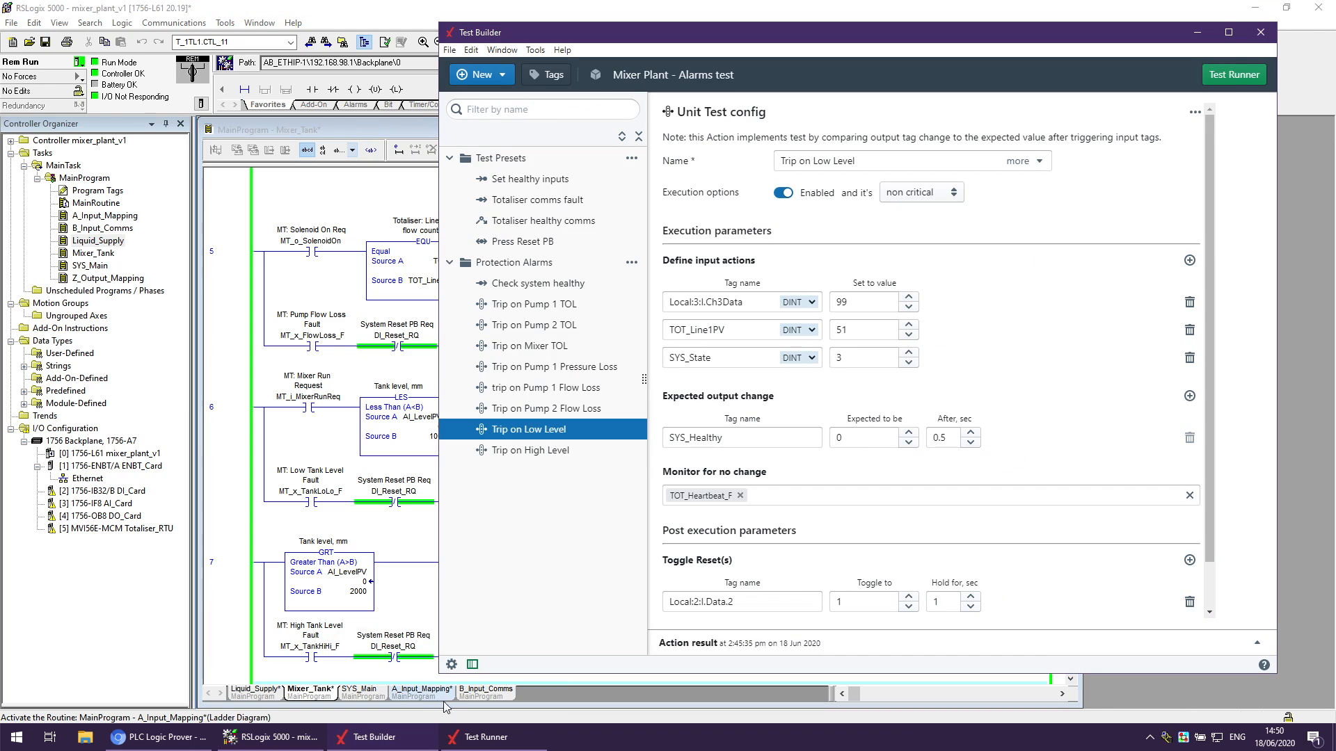
{"action": "left_click", "coordinate": [485, 736]}
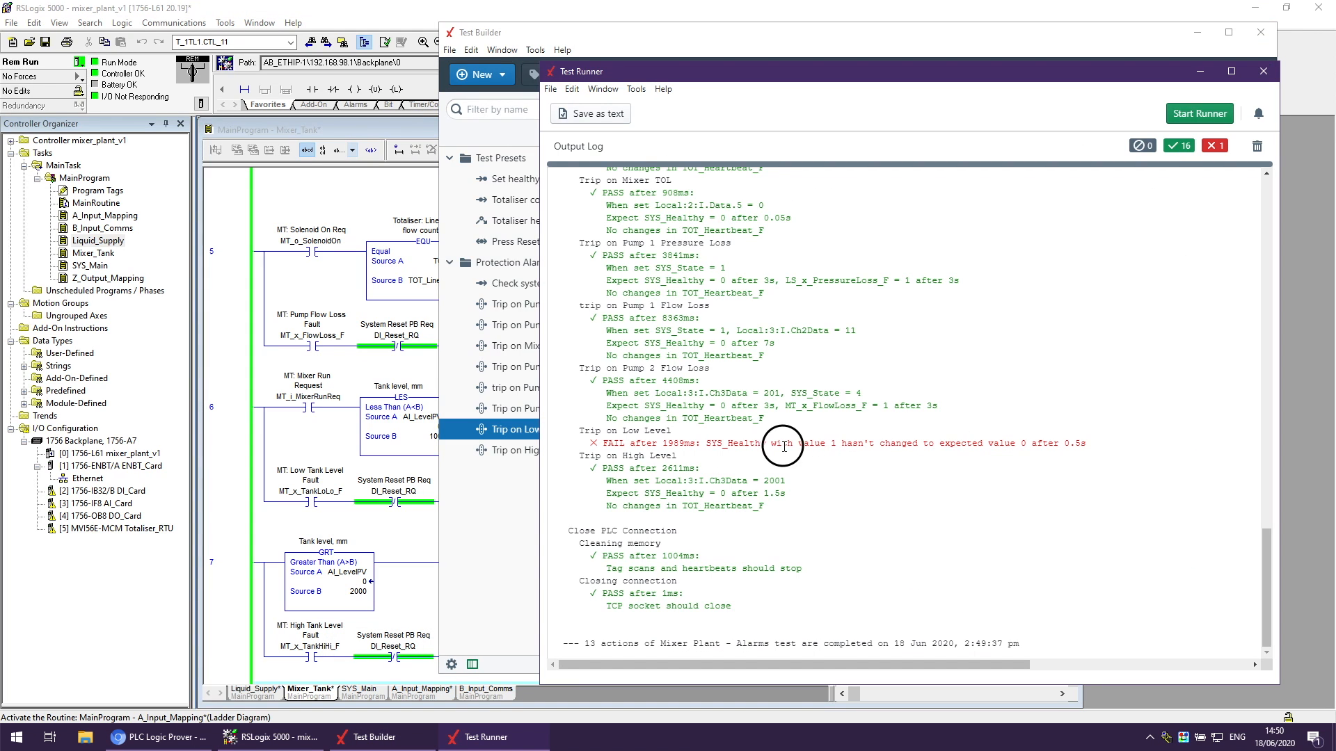
{"action": "left_click", "coordinate": [1198, 114]}
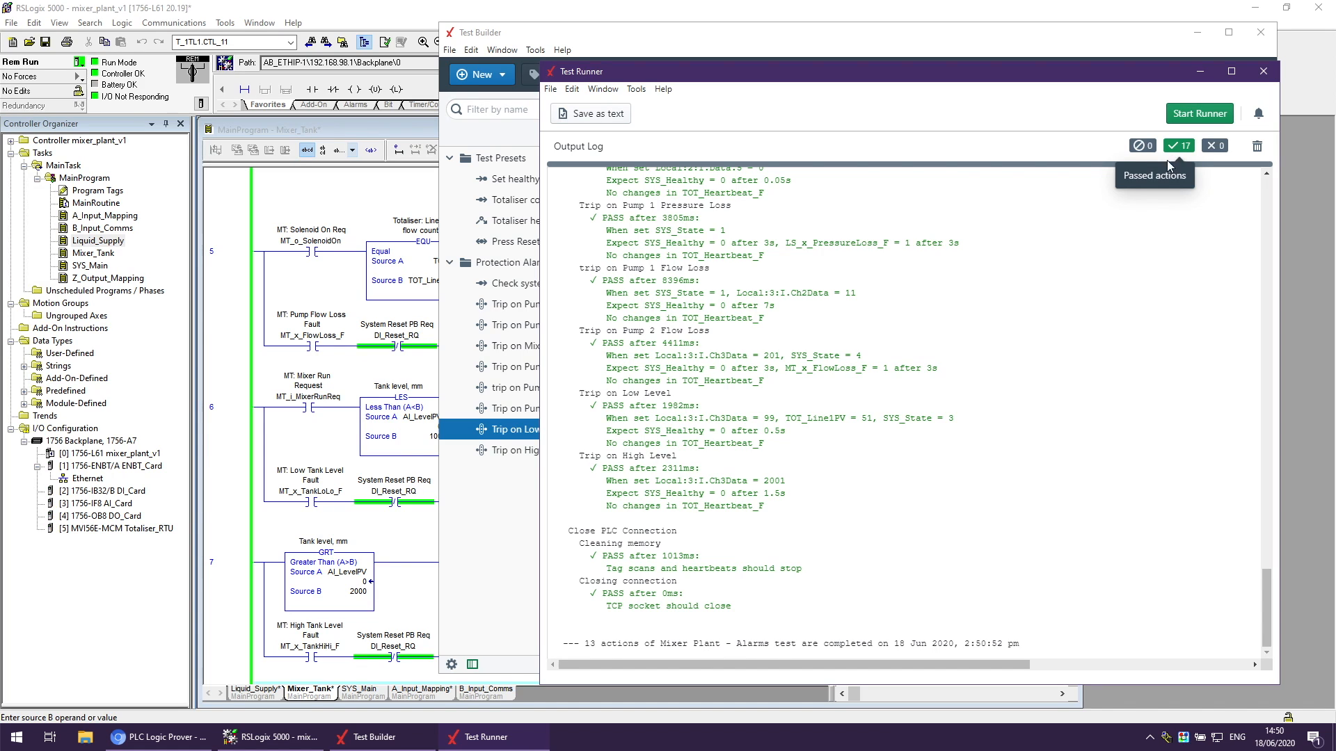
Review the complete Test Runner output log against the protections listed in the Mixer Plant drawing and the tests in Test Builder.
{"action": "scroll", "coordinate": [1057, 268], "scroll_direction": "up", "scroll_amount": 11}
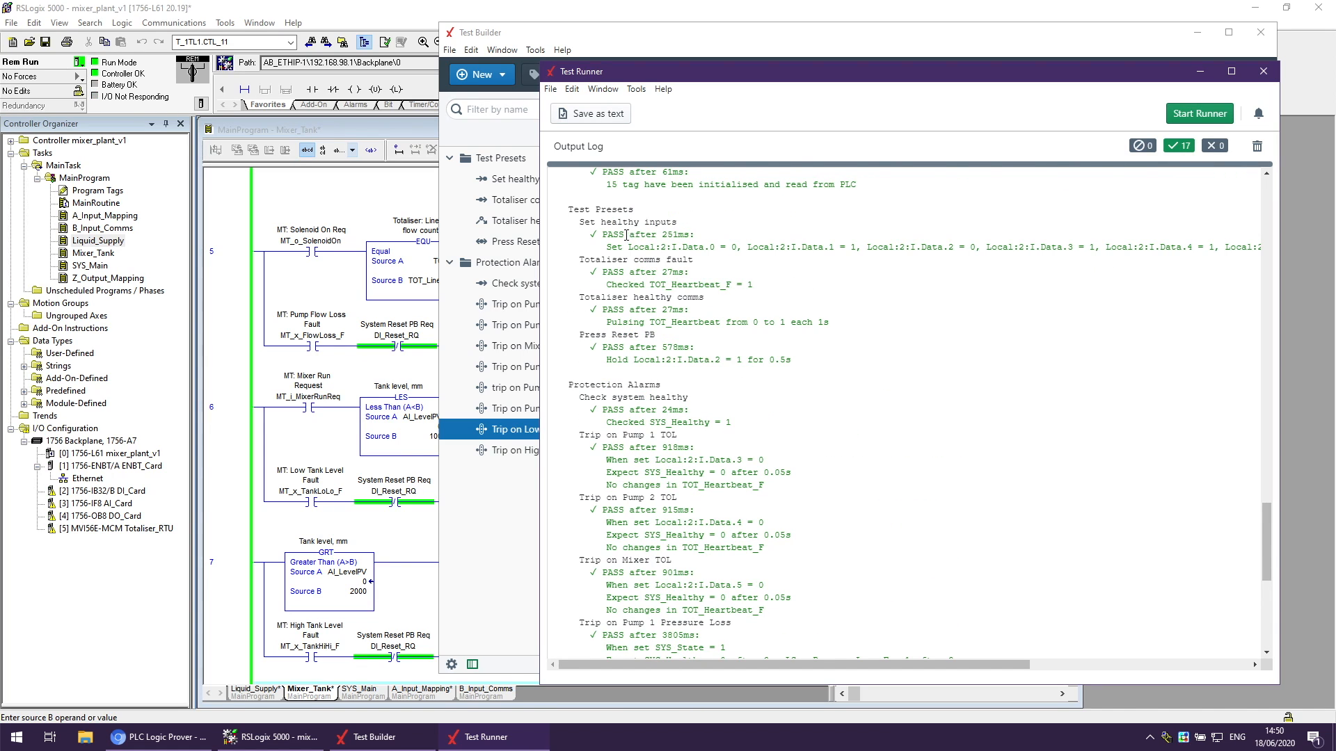
{"action": "scroll", "coordinate": [612, 396], "scroll_direction": "down", "scroll_amount": 11}
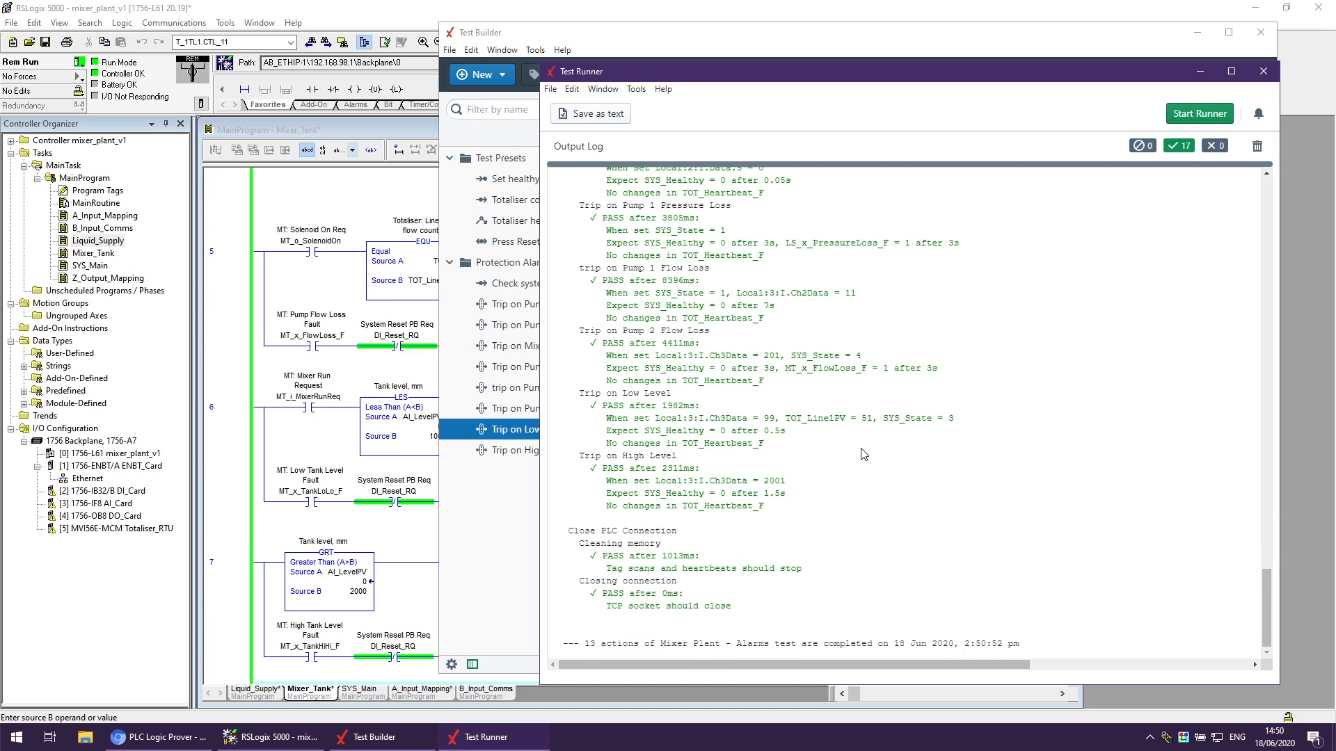
{"action": "left_click", "coordinate": [518, 514]}
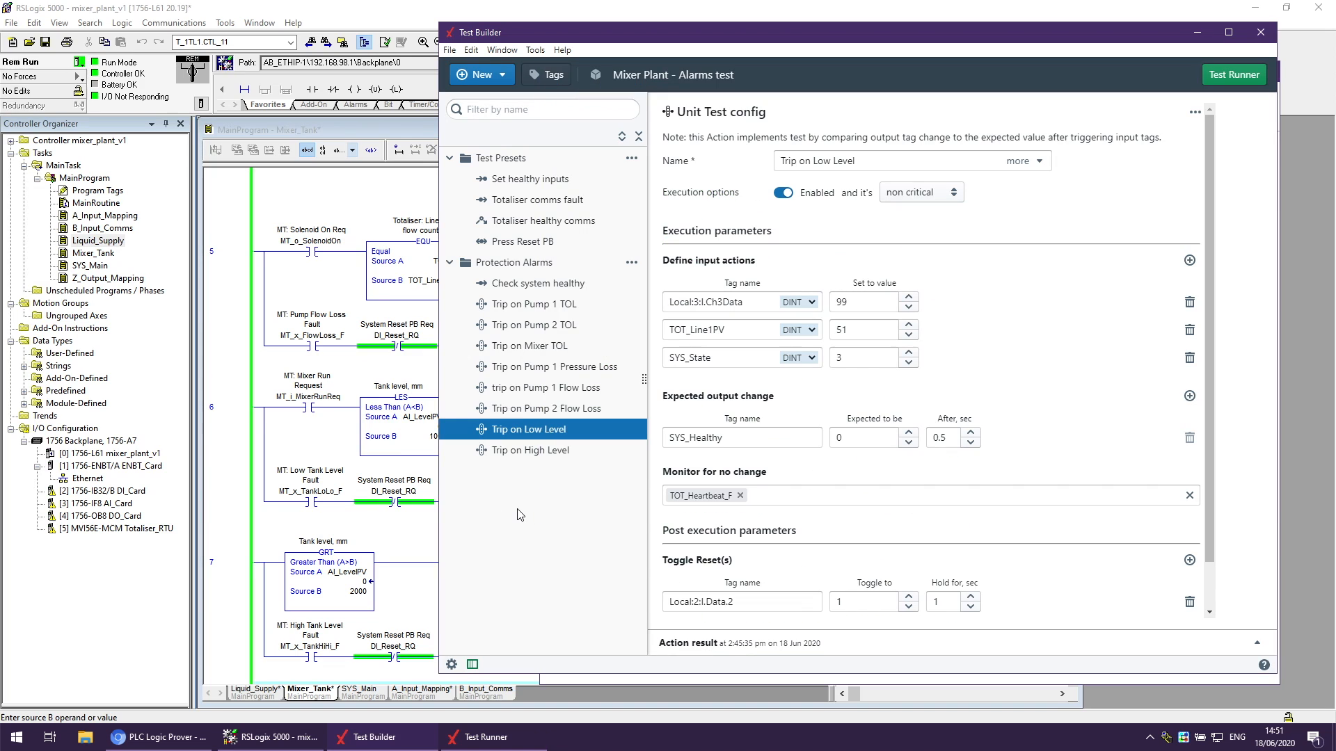
{"action": "left_click", "coordinate": [160, 737]}
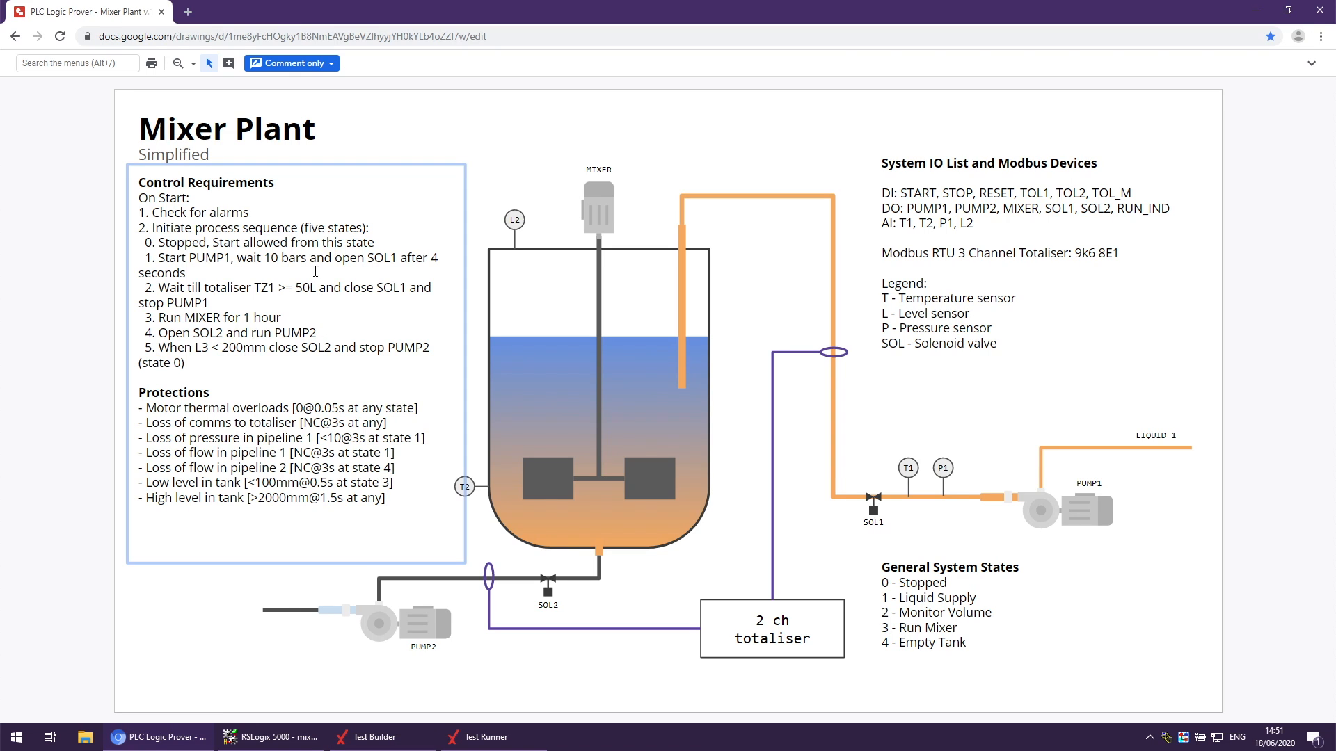
{"action": "left_click_drag", "start_coordinate": [141, 400], "coordinate": [411, 482]}
{"action": "left_click", "coordinate": [360, 742]}
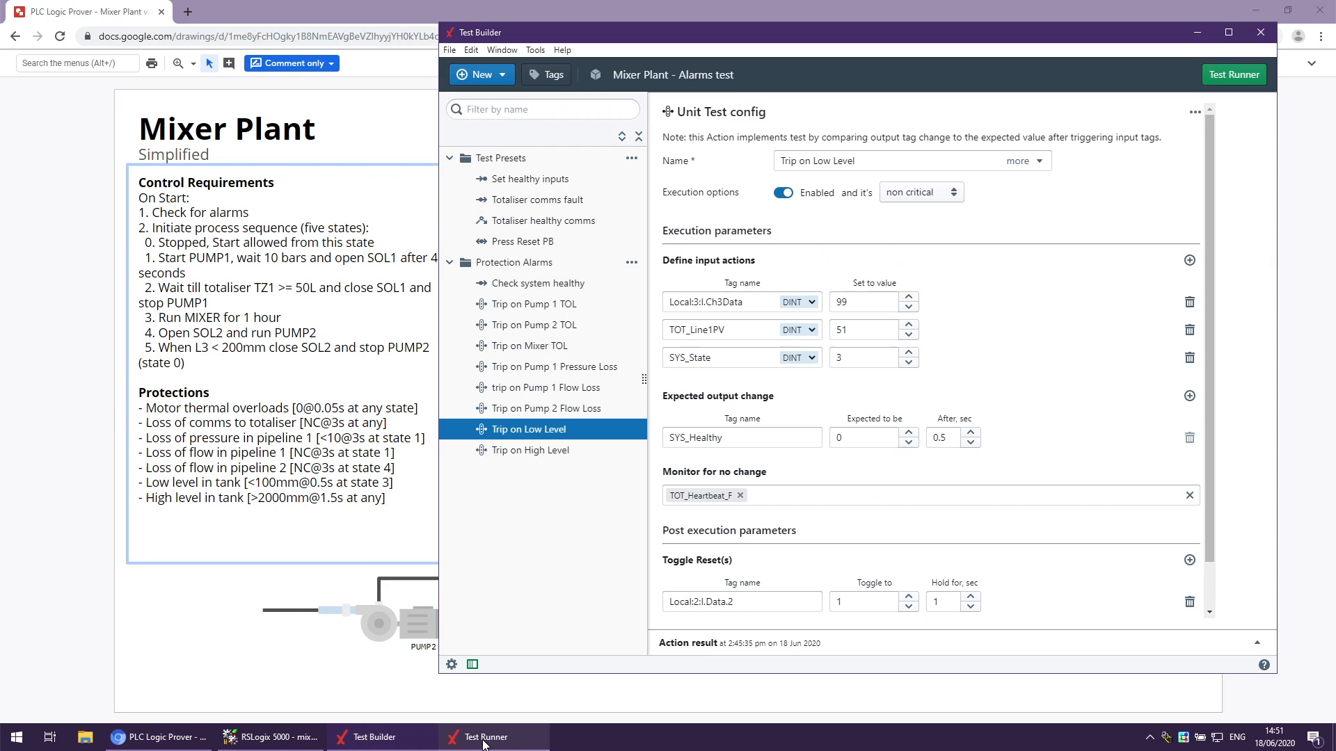
{"action": "left_click", "coordinate": [483, 741]}
{"action": "scroll", "coordinate": [755, 299], "scroll_direction": "up", "scroll_amount": 9}
{"action": "scroll", "coordinate": [759, 312], "scroll_direction": "down", "scroll_amount": 9}
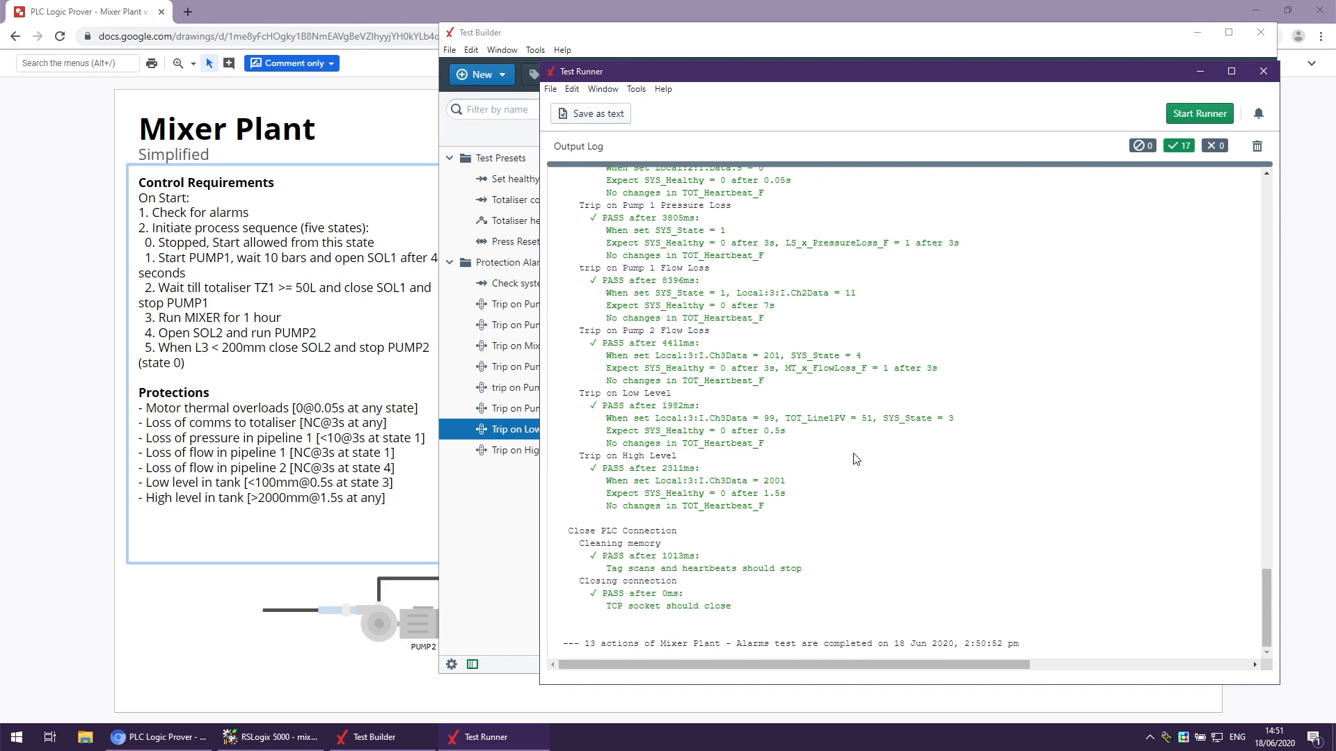